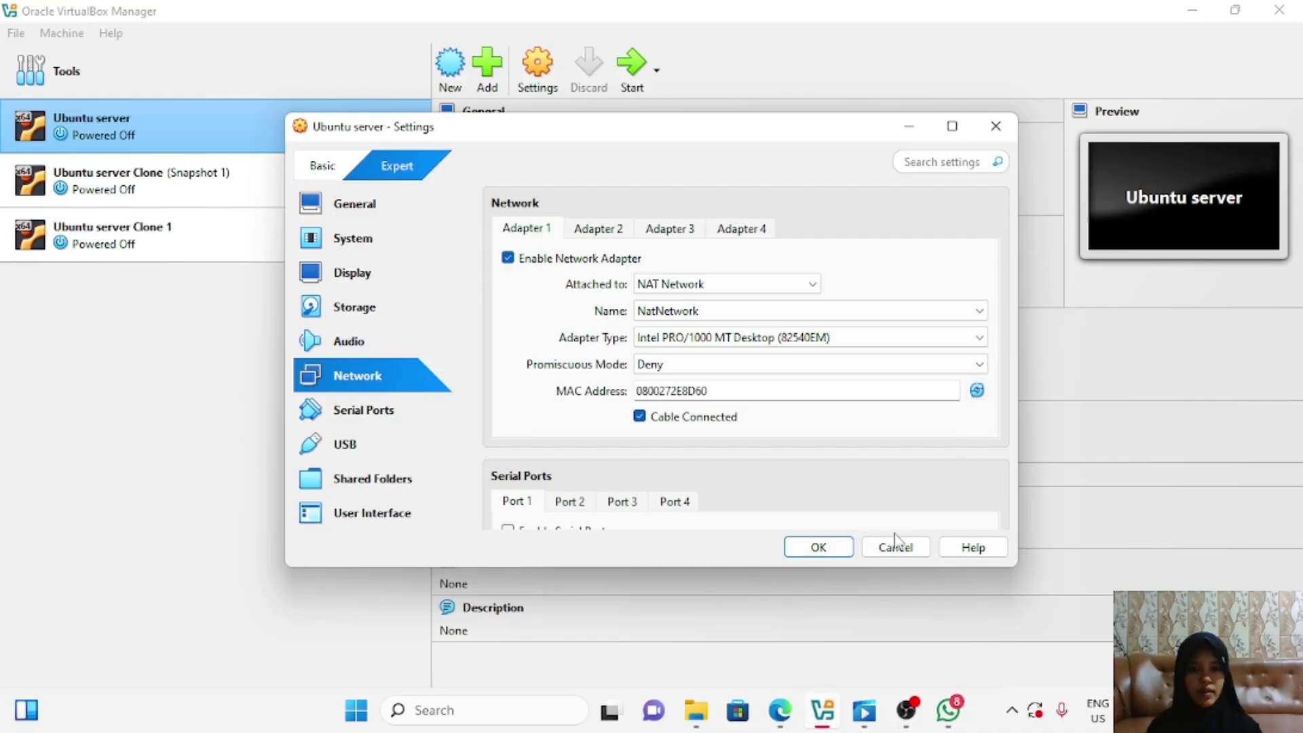
# Step: Save Ubuntu server's network settings with Adapter 1 on NAT Network NatNetwork
pyautogui.click(820, 548)
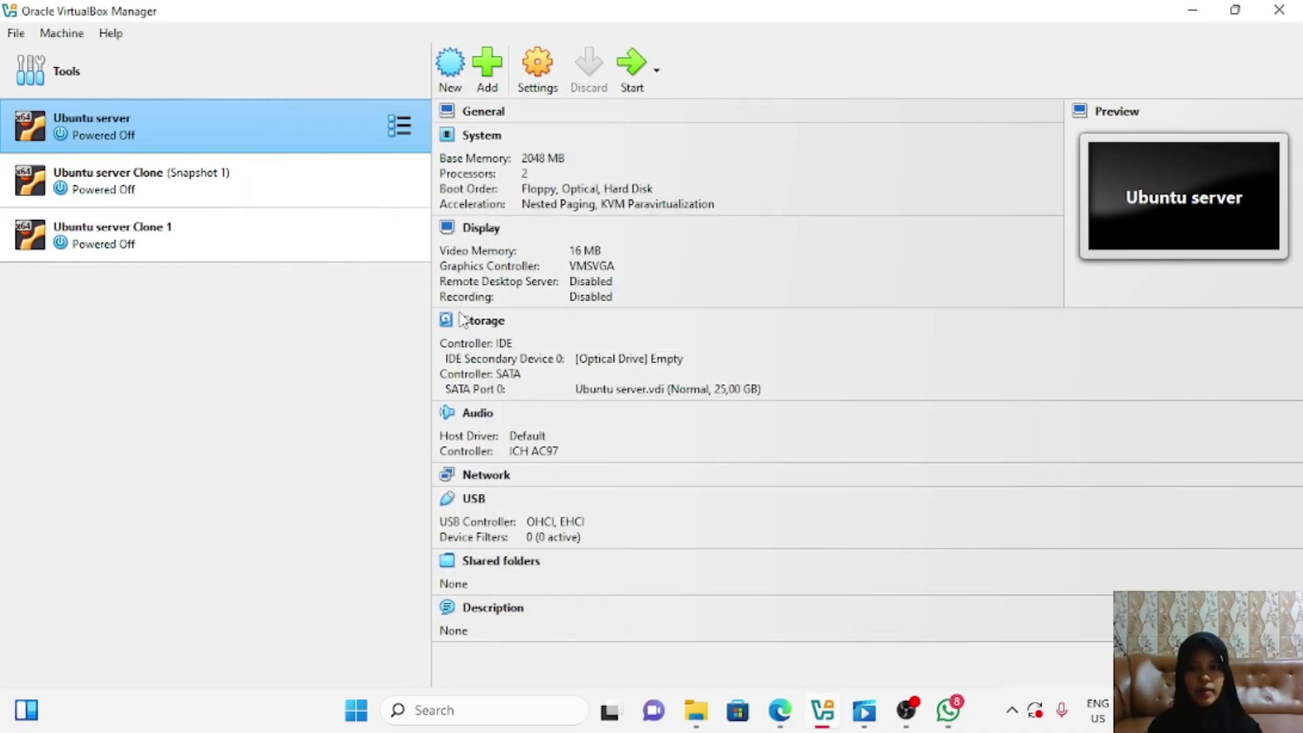
# Step: Regenerate Ubuntu server Clone's Adapter 1 MAC address to 080027114B41 and save the settings
pyautogui.click(303, 195)
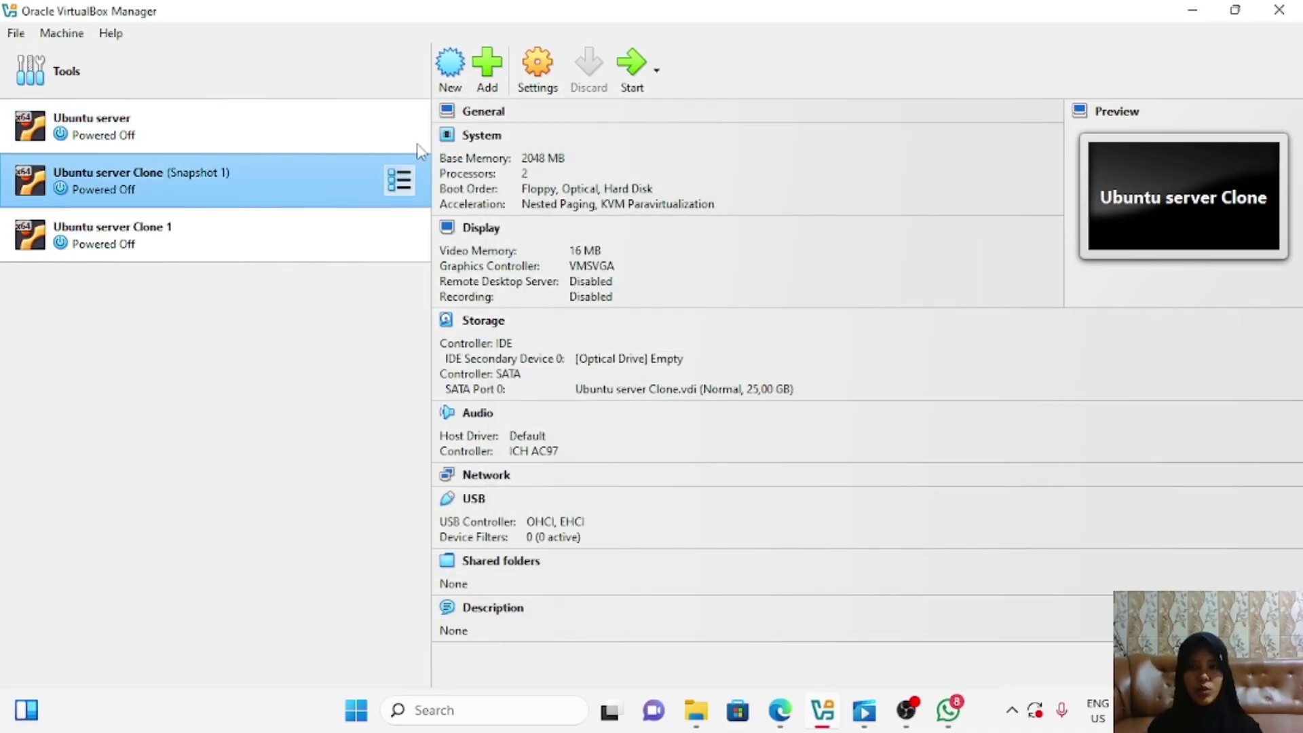
pyautogui.click(532, 75)
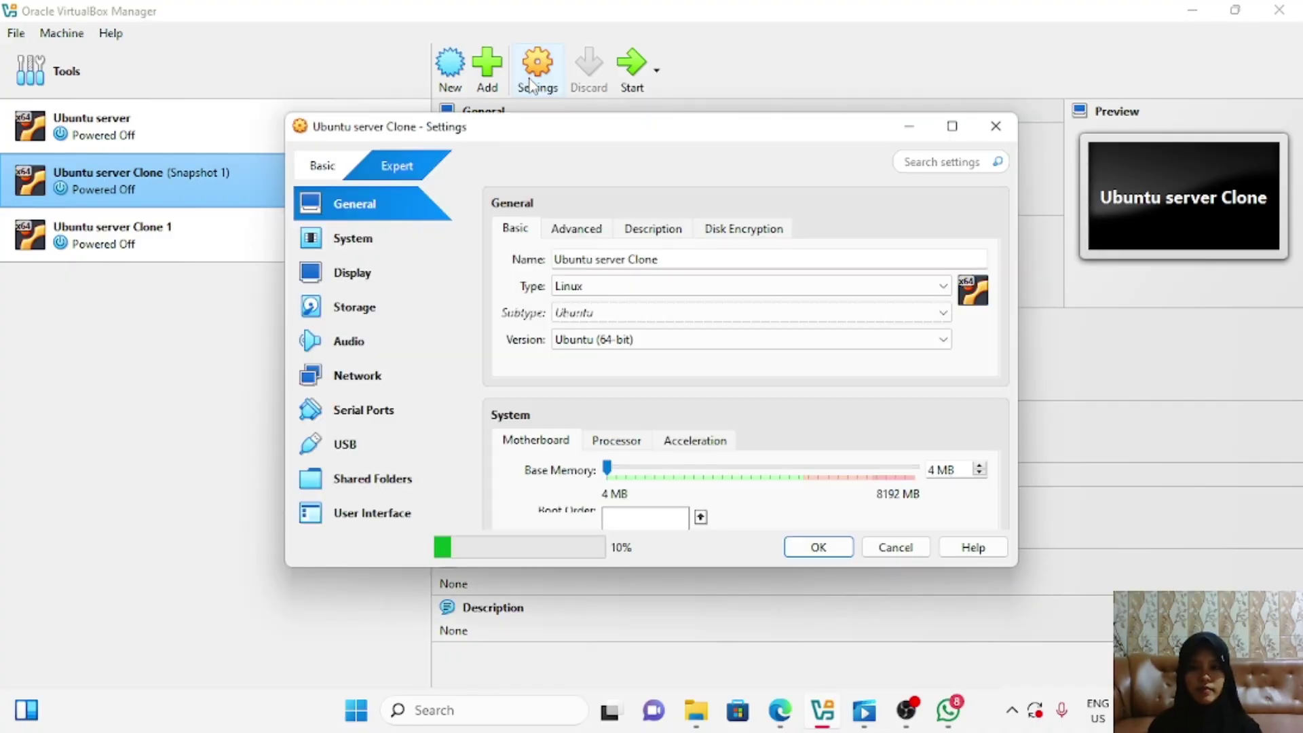
pyautogui.click(381, 369)
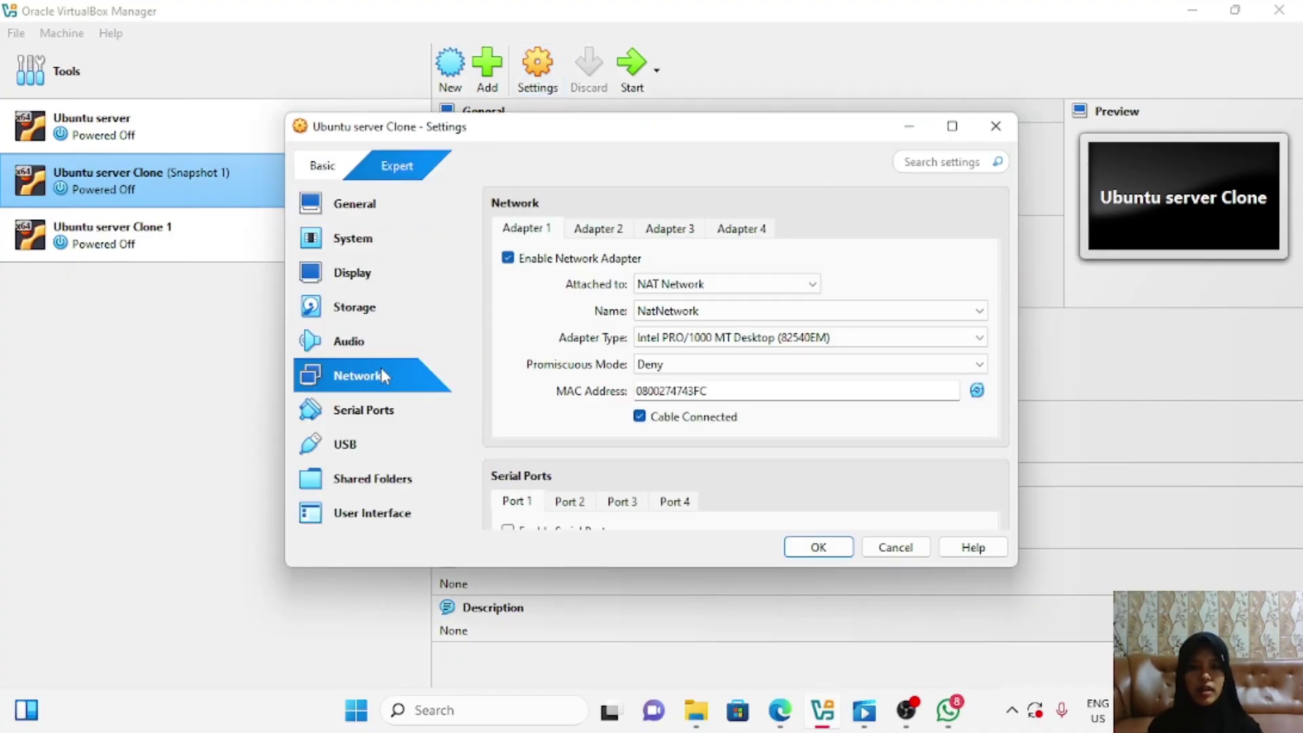
pyautogui.click(975, 391)
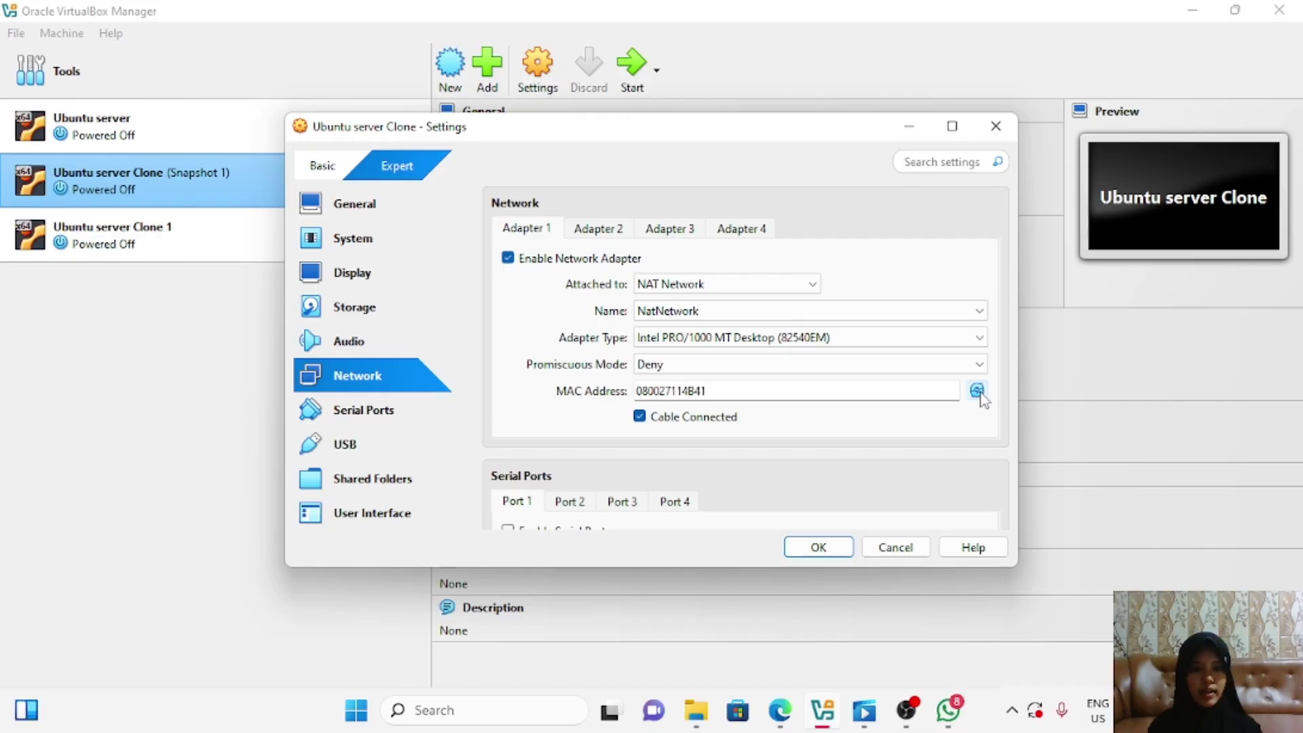
pyautogui.click(819, 547)
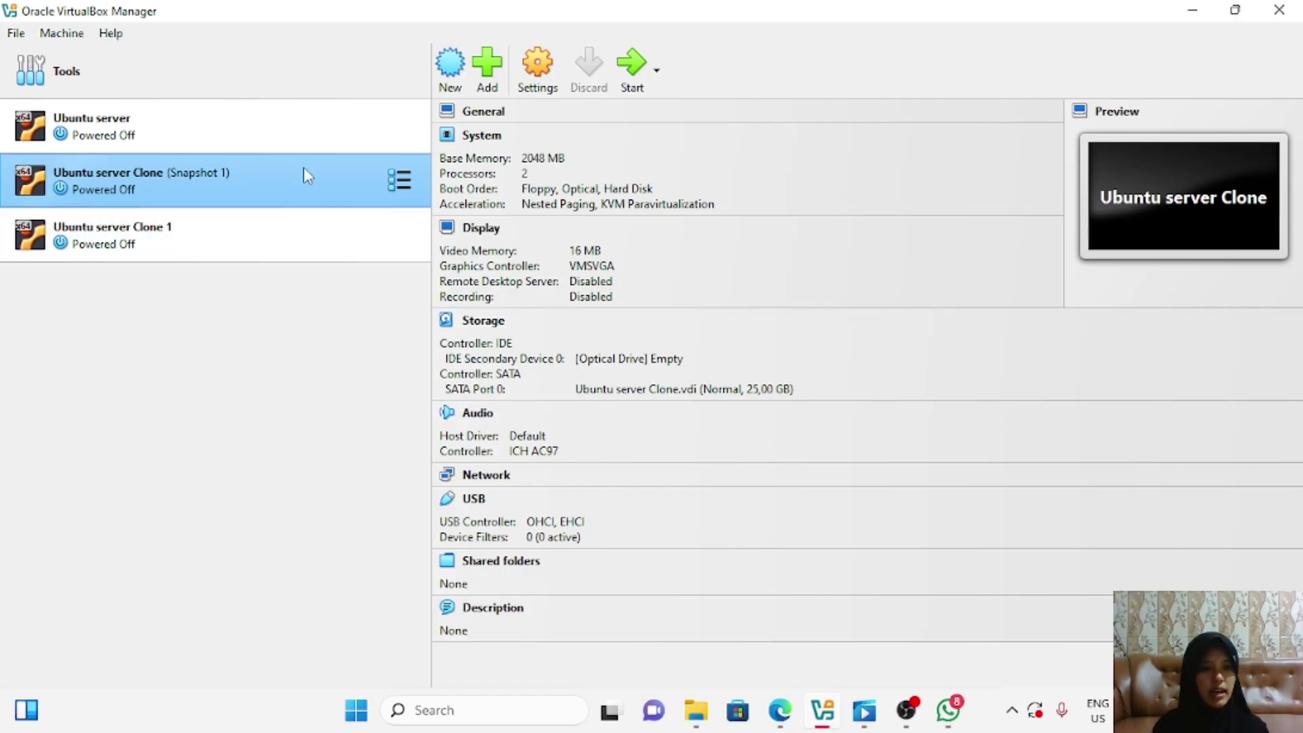
# Step: Switch Ubuntu server's Adapter 1 from NAT Network to NAT and save
pyautogui.click(250, 147)
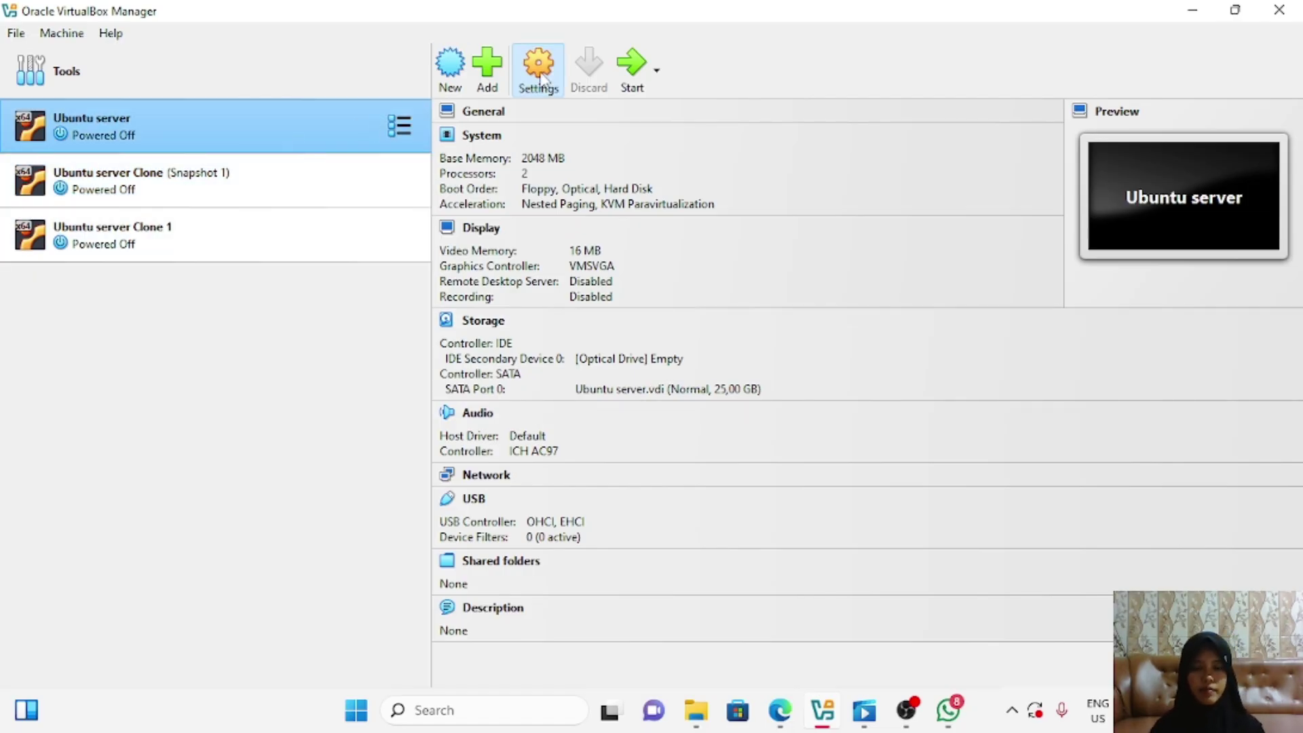
pyautogui.click(541, 80)
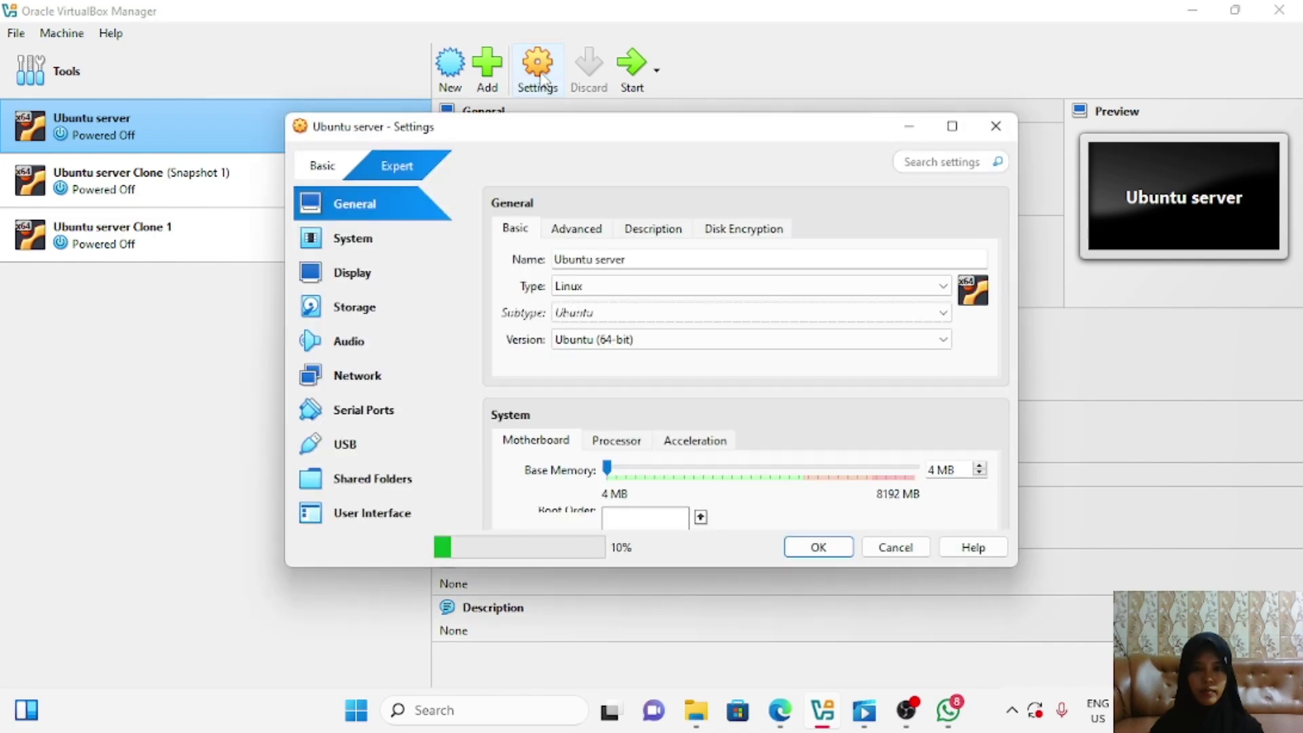
pyautogui.click(367, 375)
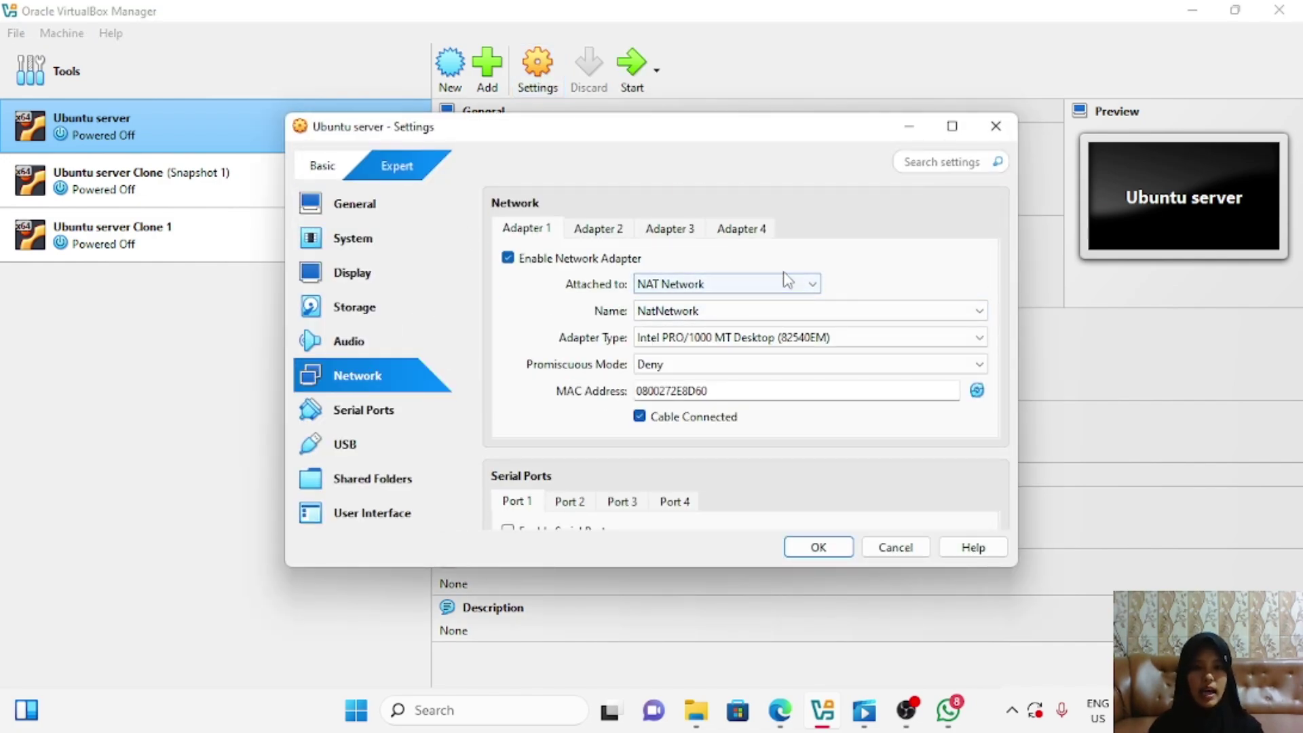
pyautogui.click(819, 282)
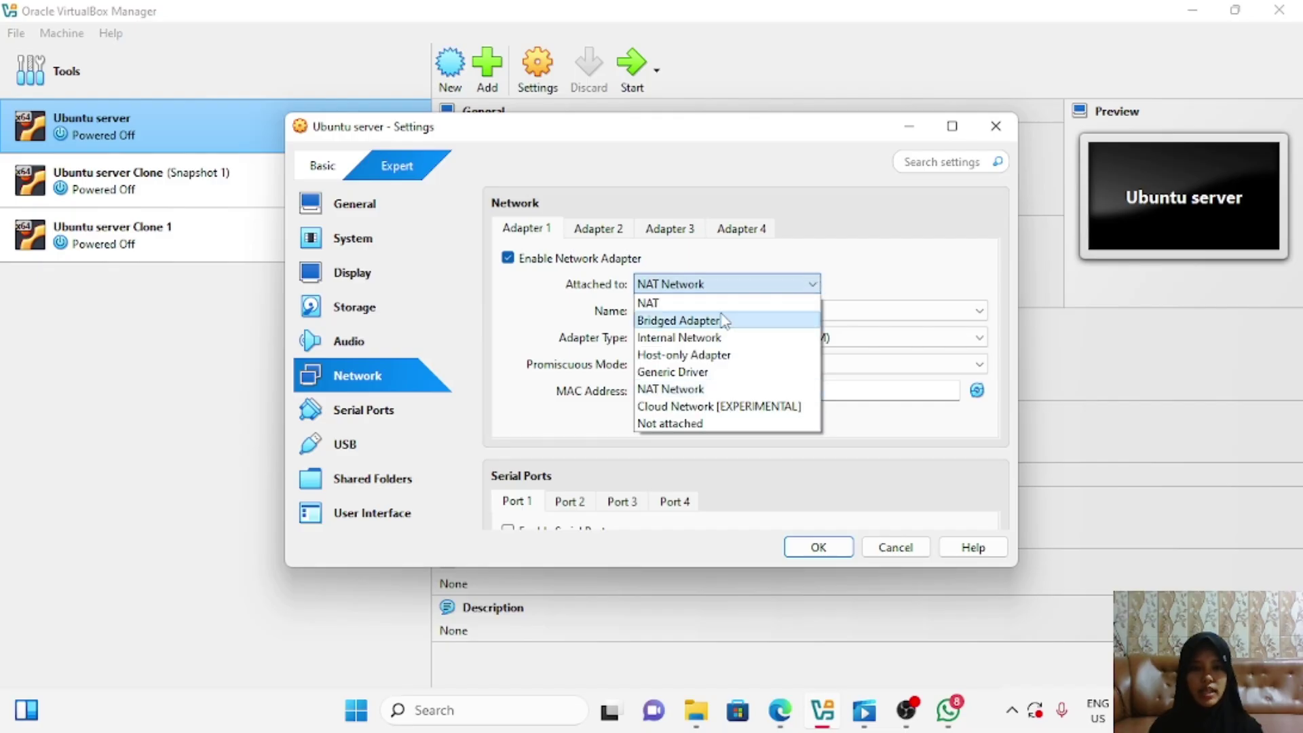
pyautogui.click(718, 300)
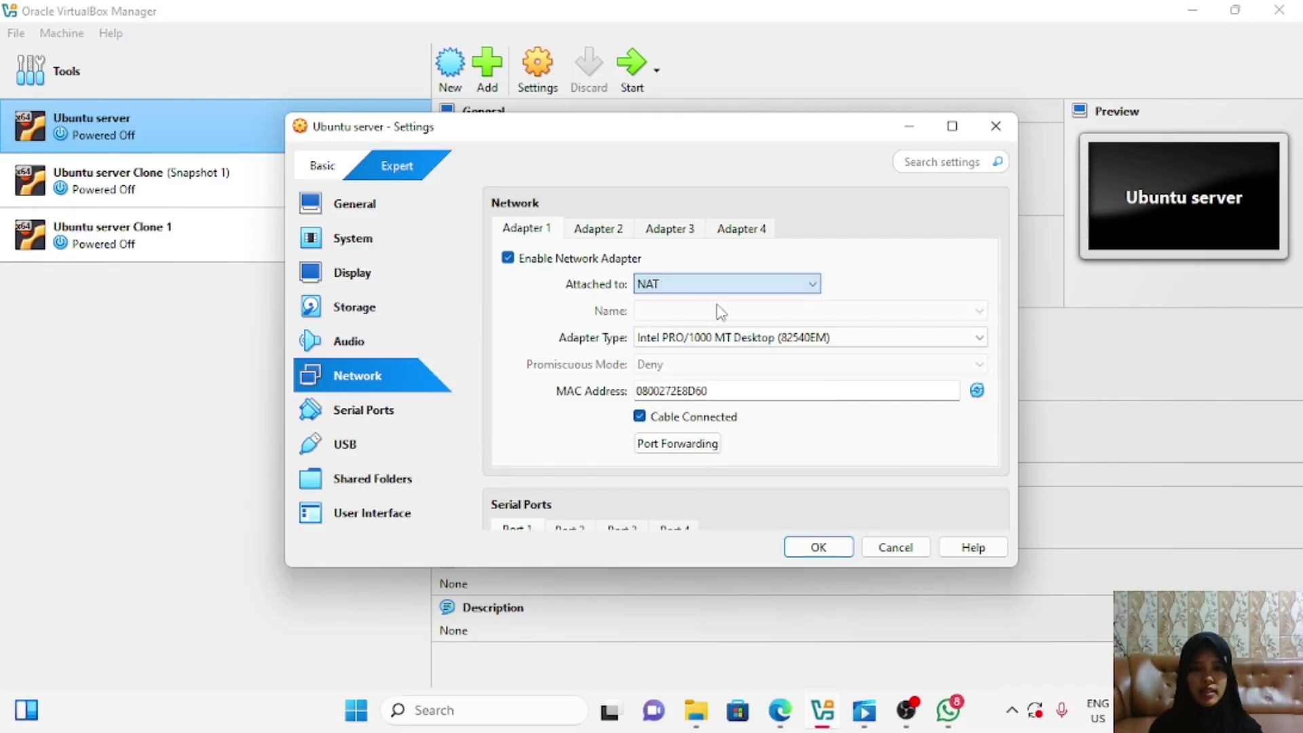
pyautogui.click(821, 546)
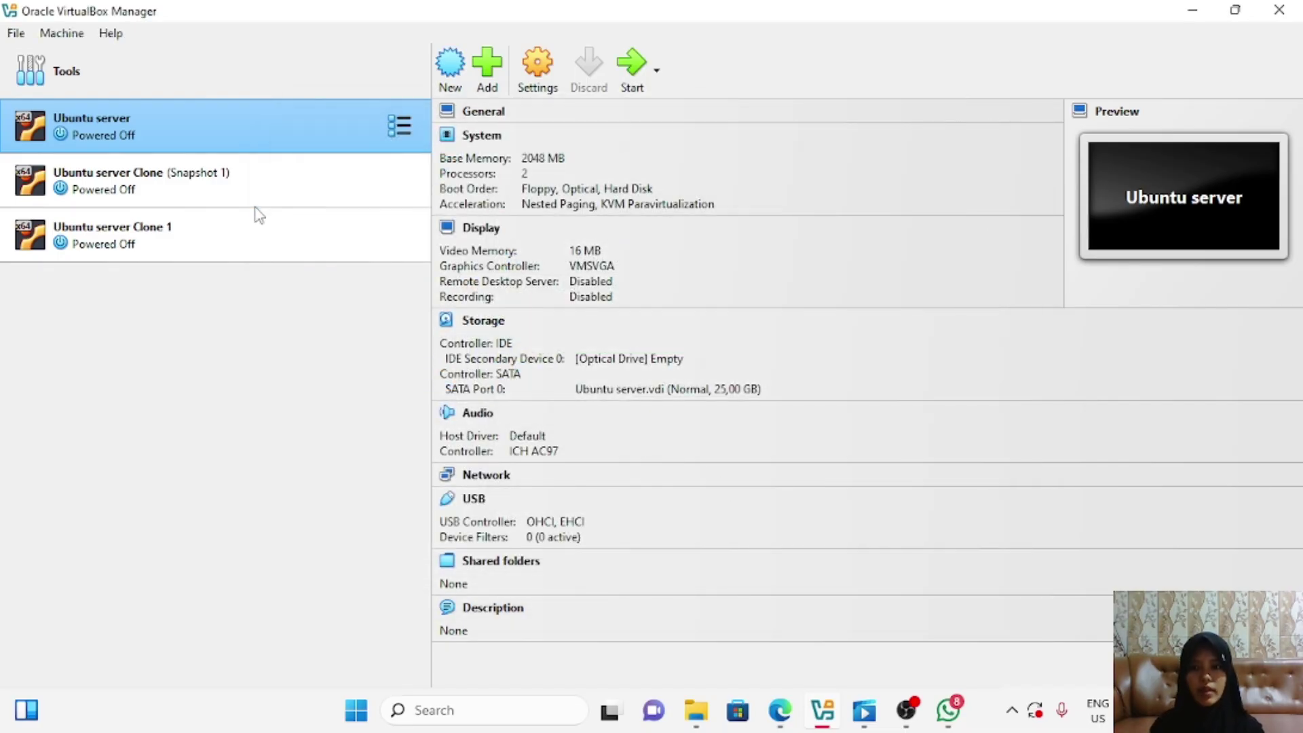
# Step: Switch Ubuntu server Clone's Adapter 1 to NAT and save
pyautogui.click(259, 192)
pyautogui.click(529, 73)
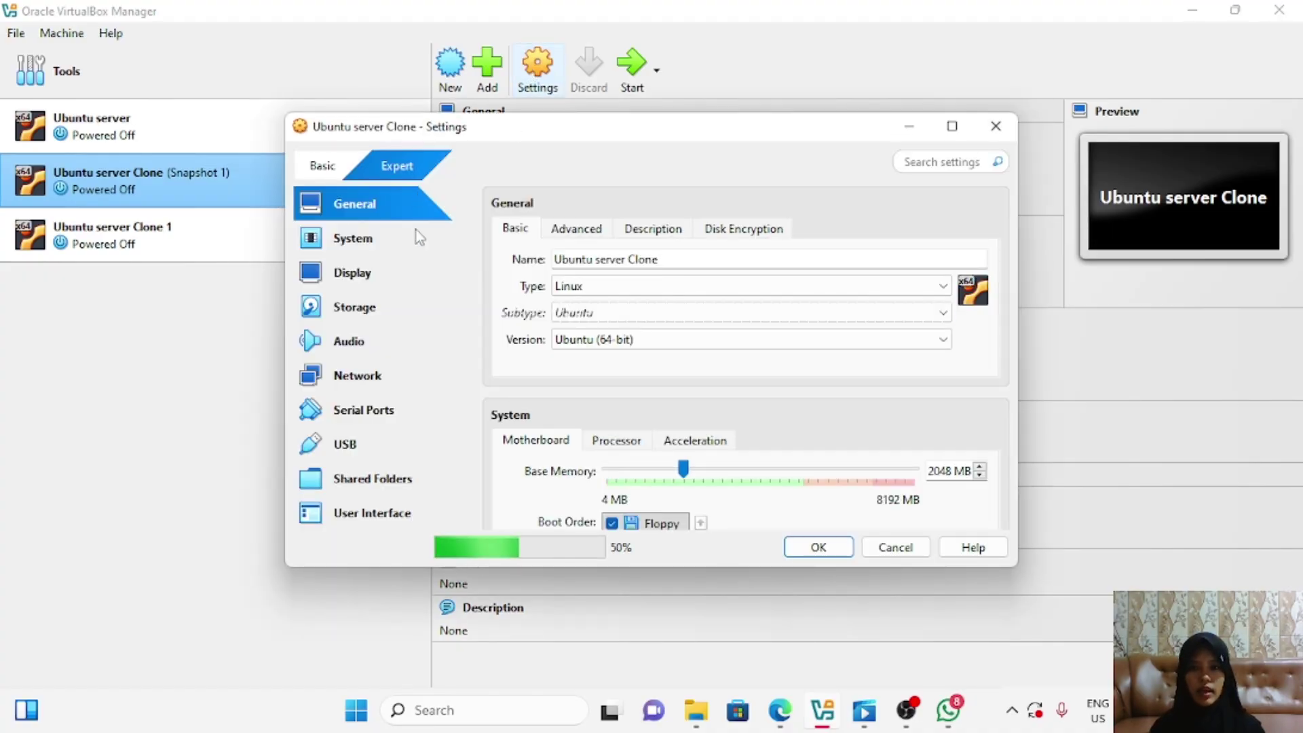
pyautogui.click(394, 372)
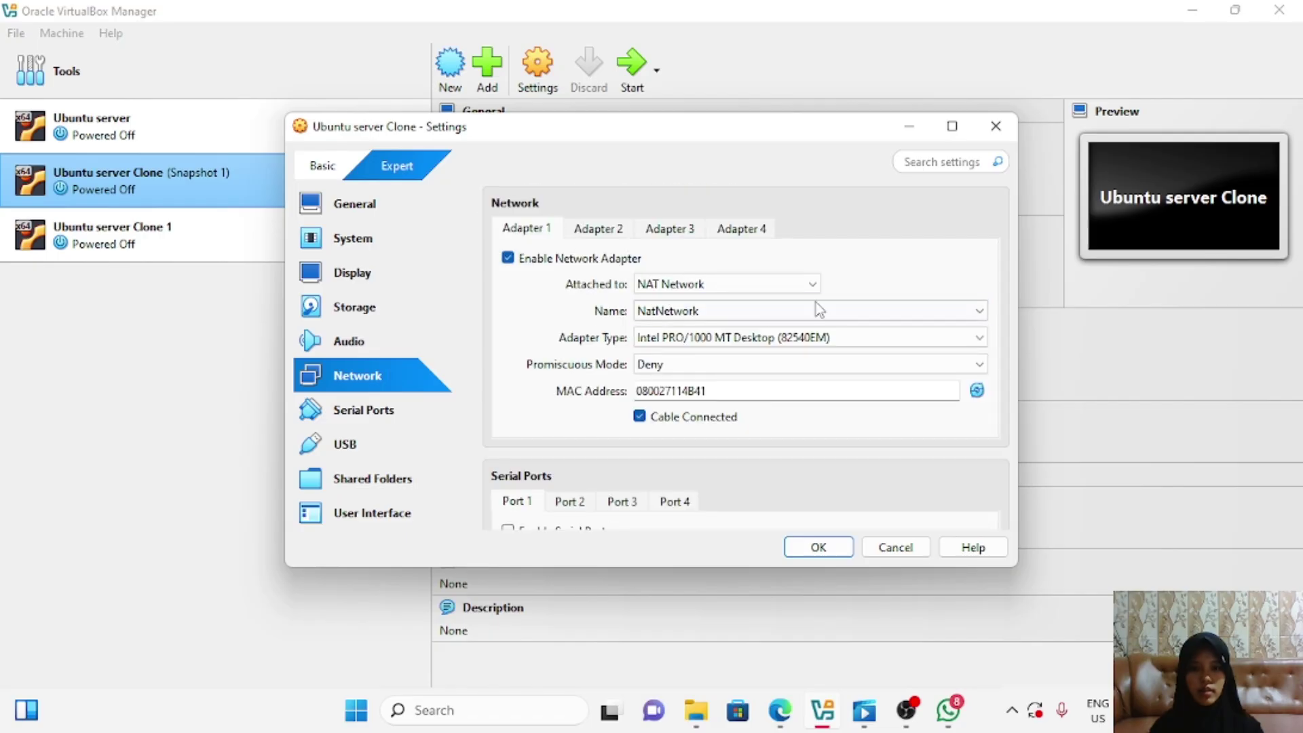
pyautogui.click(814, 283)
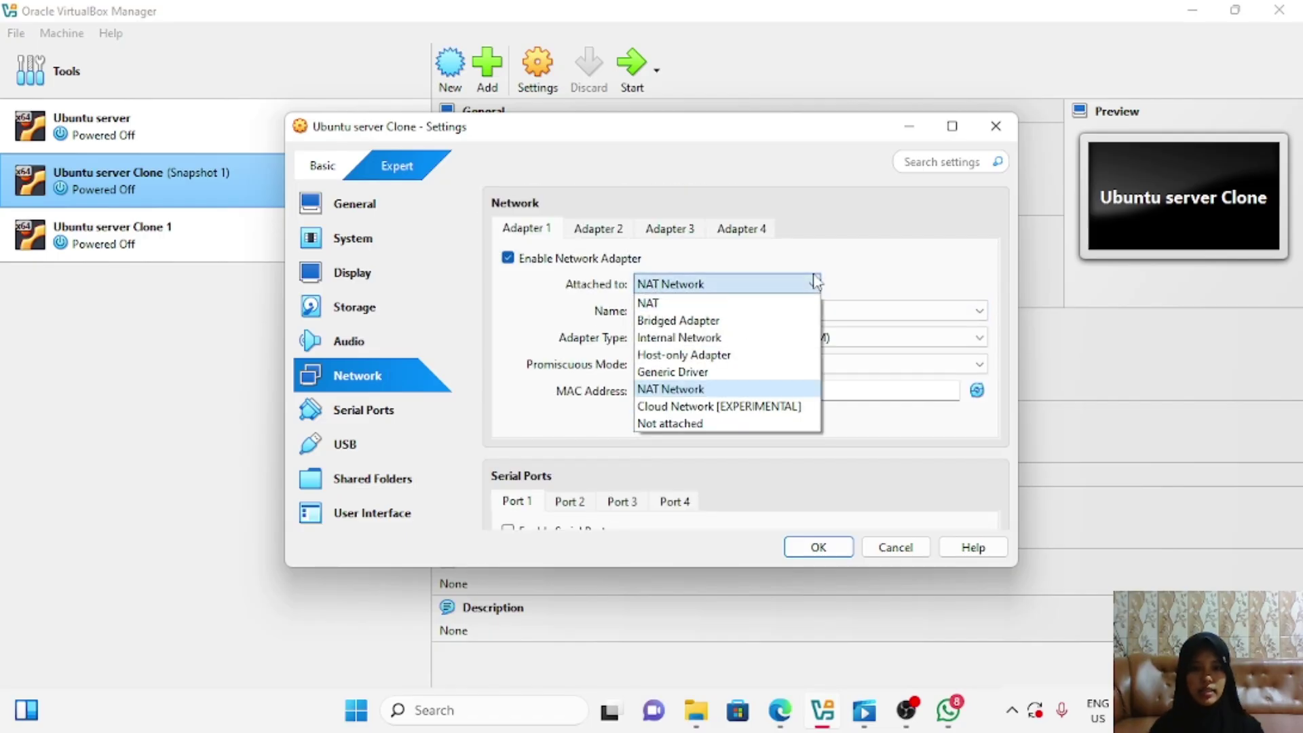
pyautogui.click(719, 302)
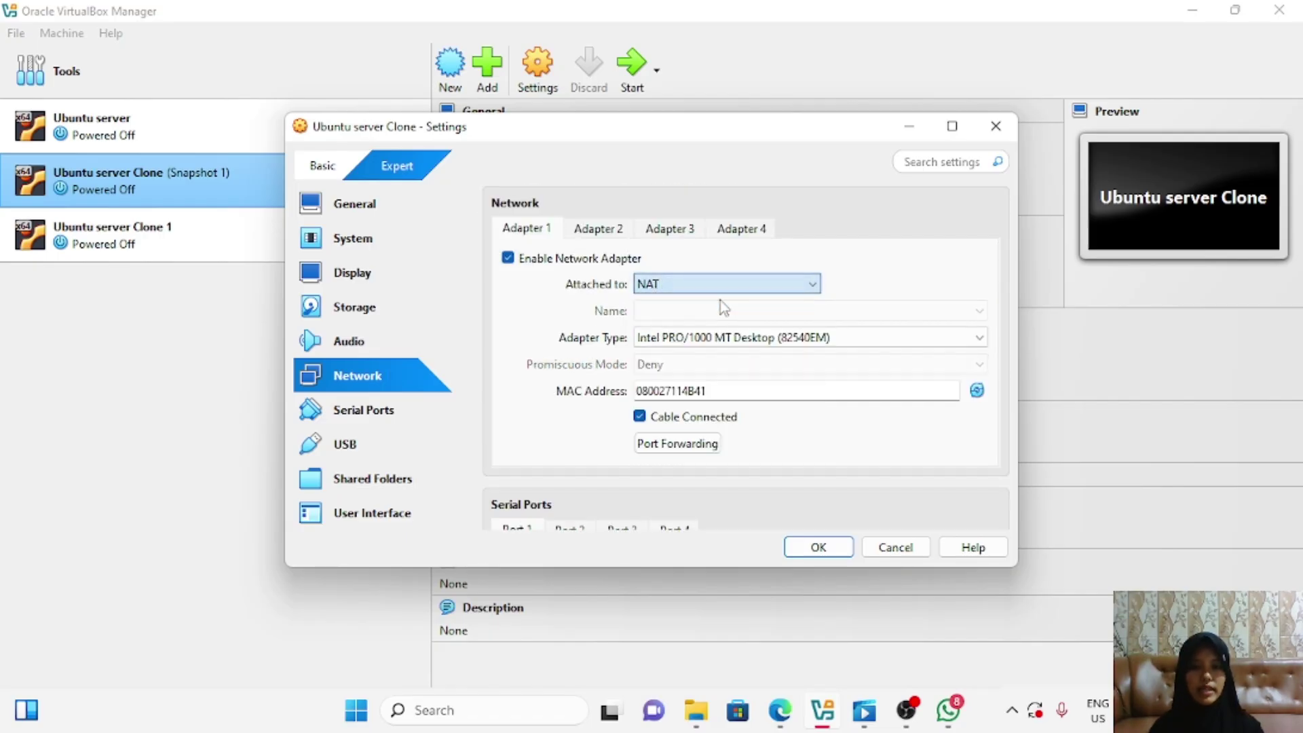
pyautogui.click(806, 547)
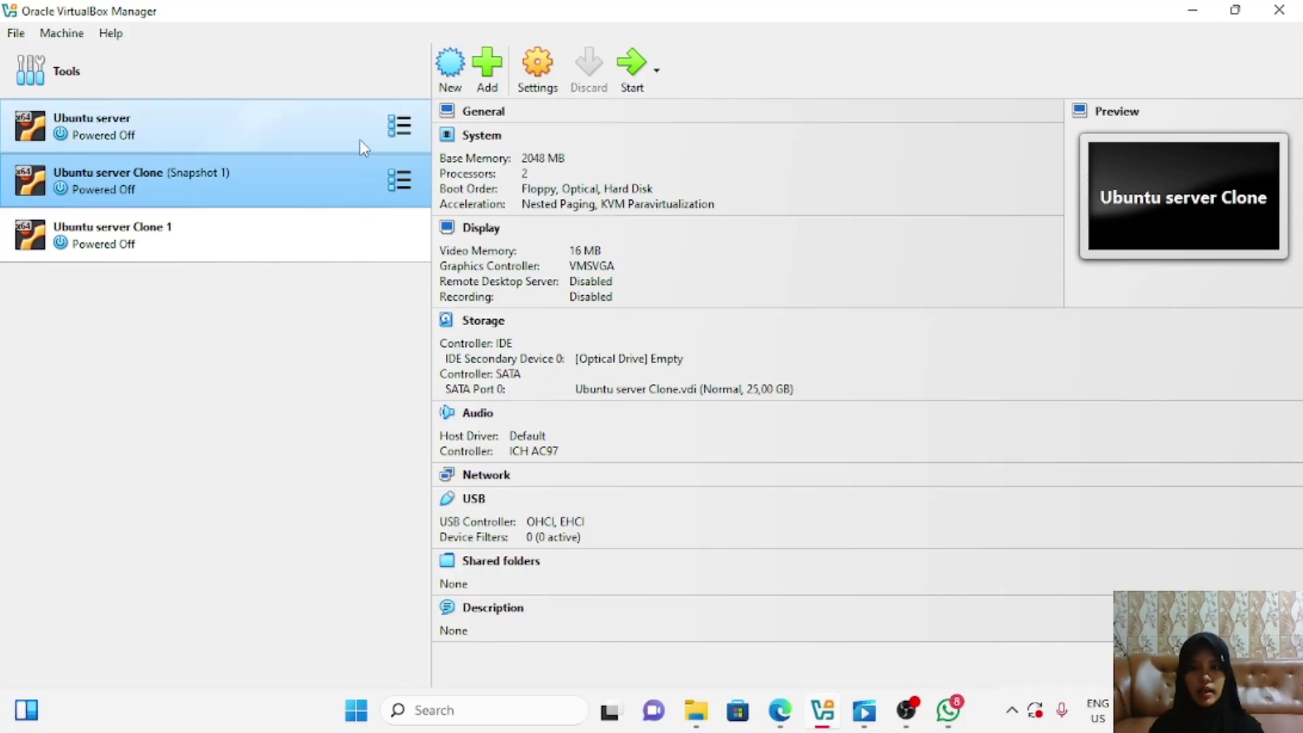
pyautogui.click(359, 140)
# Step: Start Ubuntu server Clone and log in with the user's login name, reaching the shell prompt
pyautogui.click(632, 68)
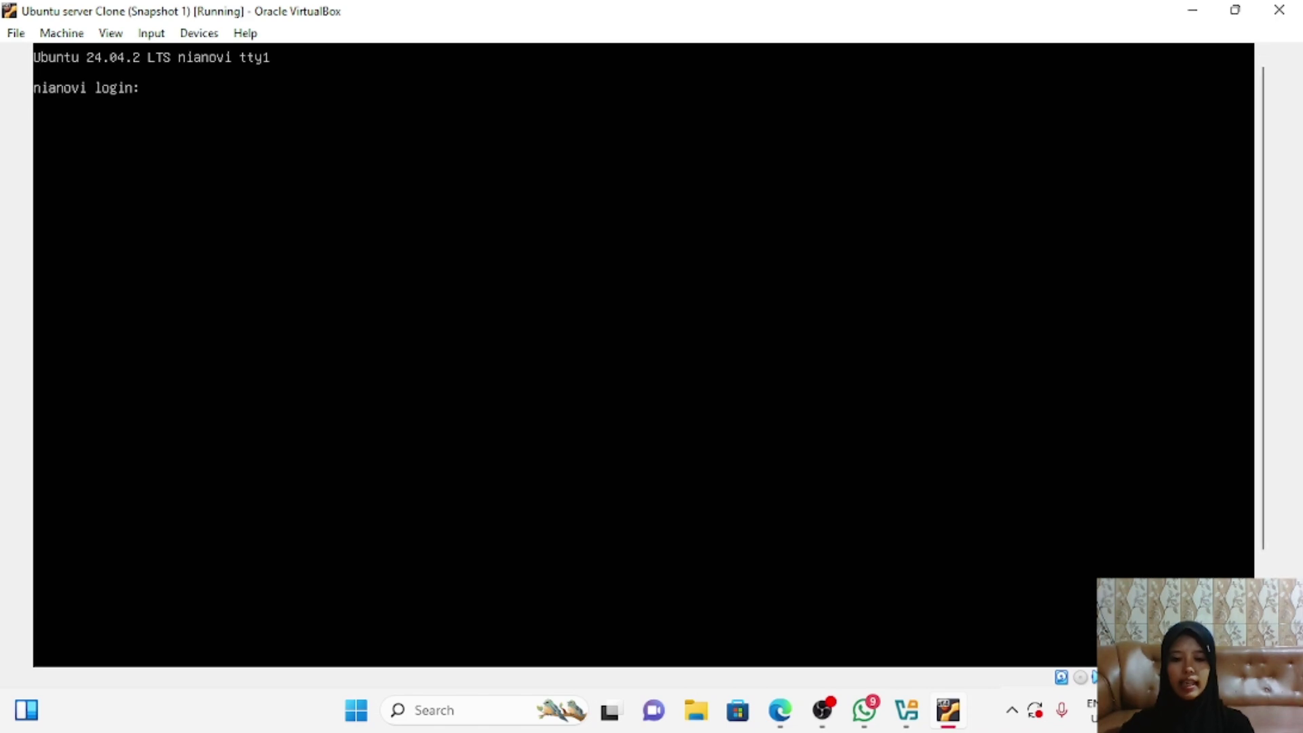
pyautogui.write('nianovi')
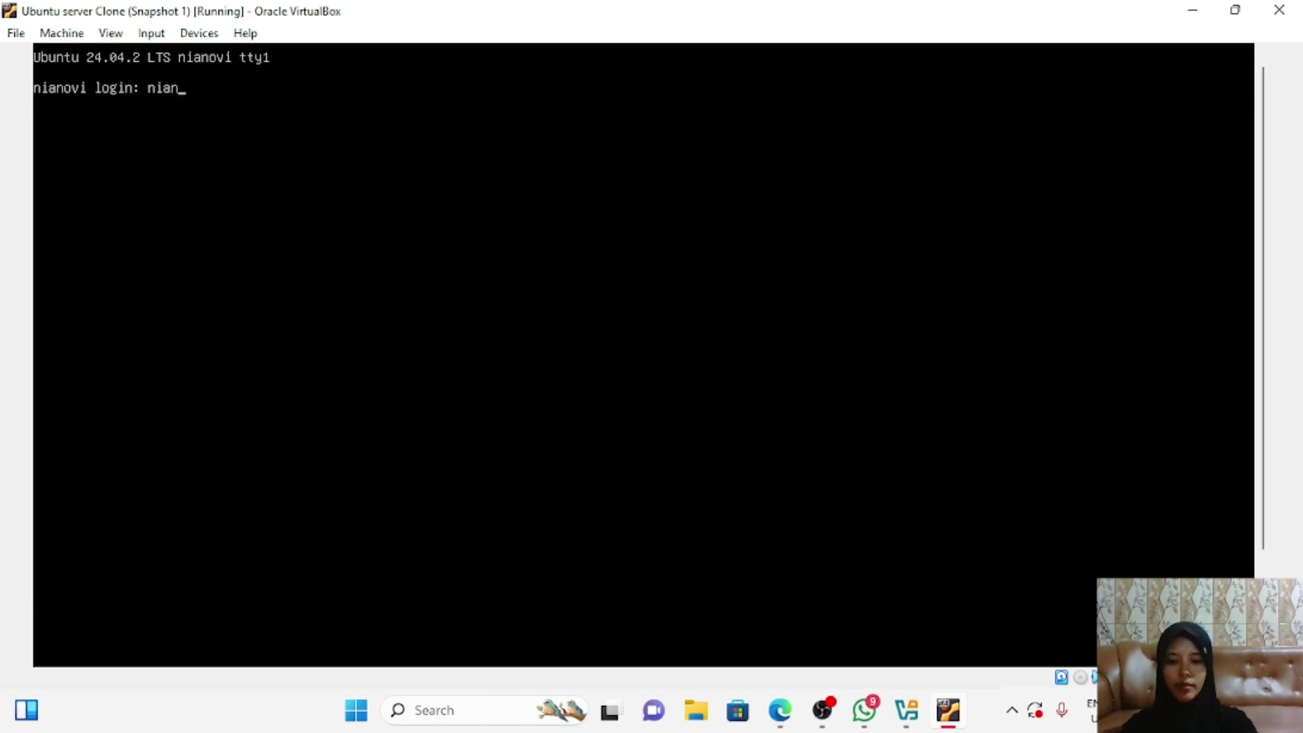
pyautogui.write('a')
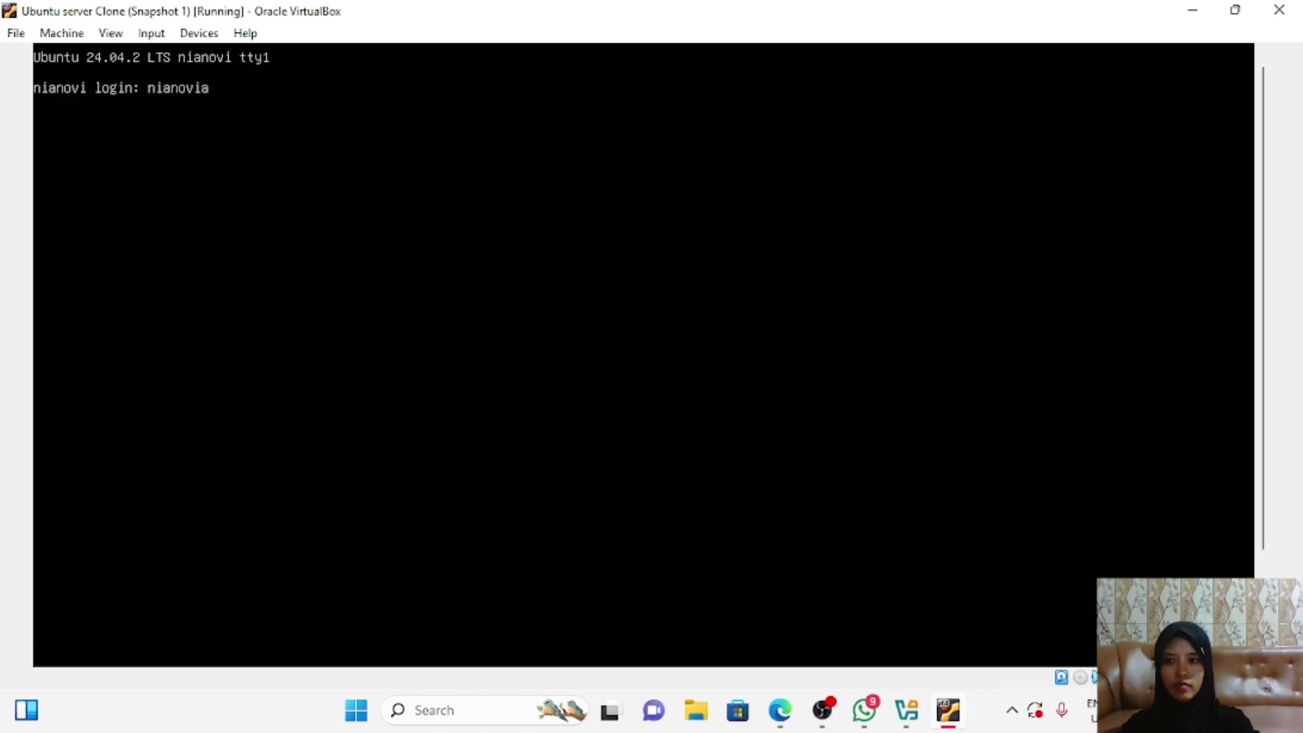
pyautogui.write('tiriz')
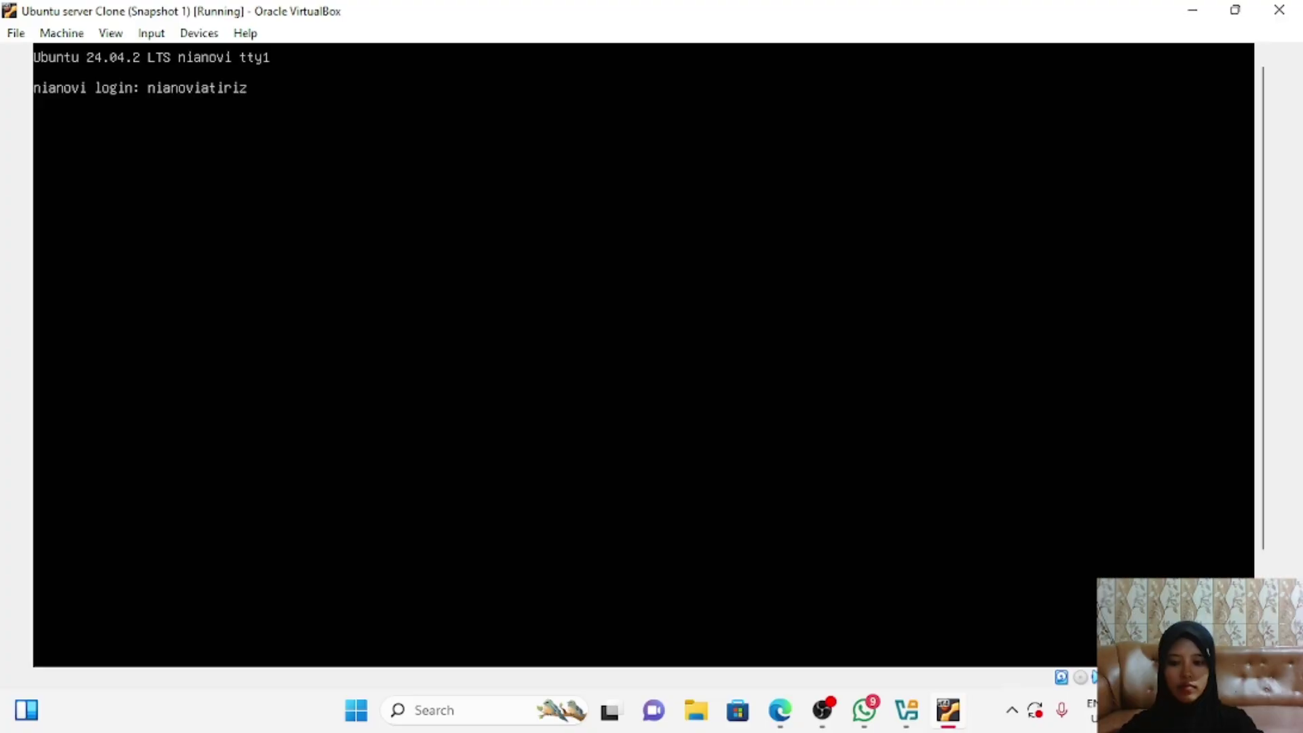
pyautogui.write('qi')
pyautogui.press('Return')
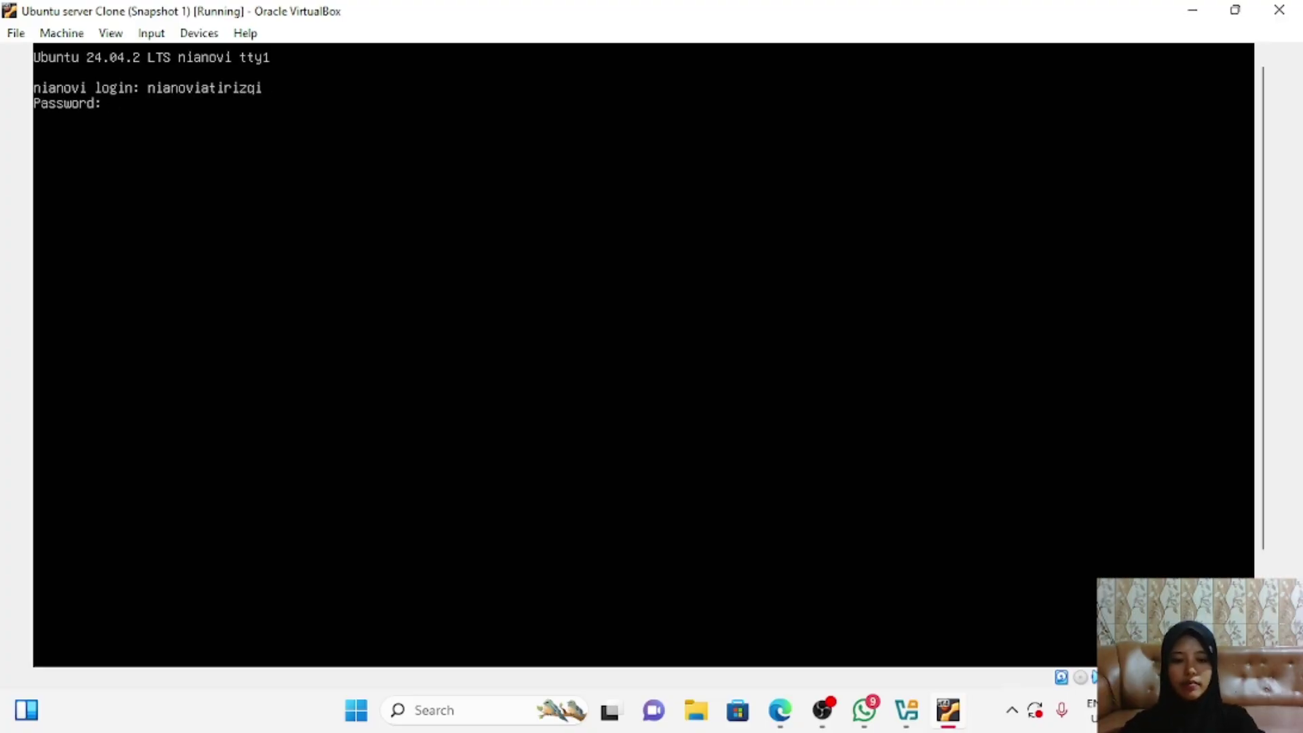
pyautogui.press('Return')
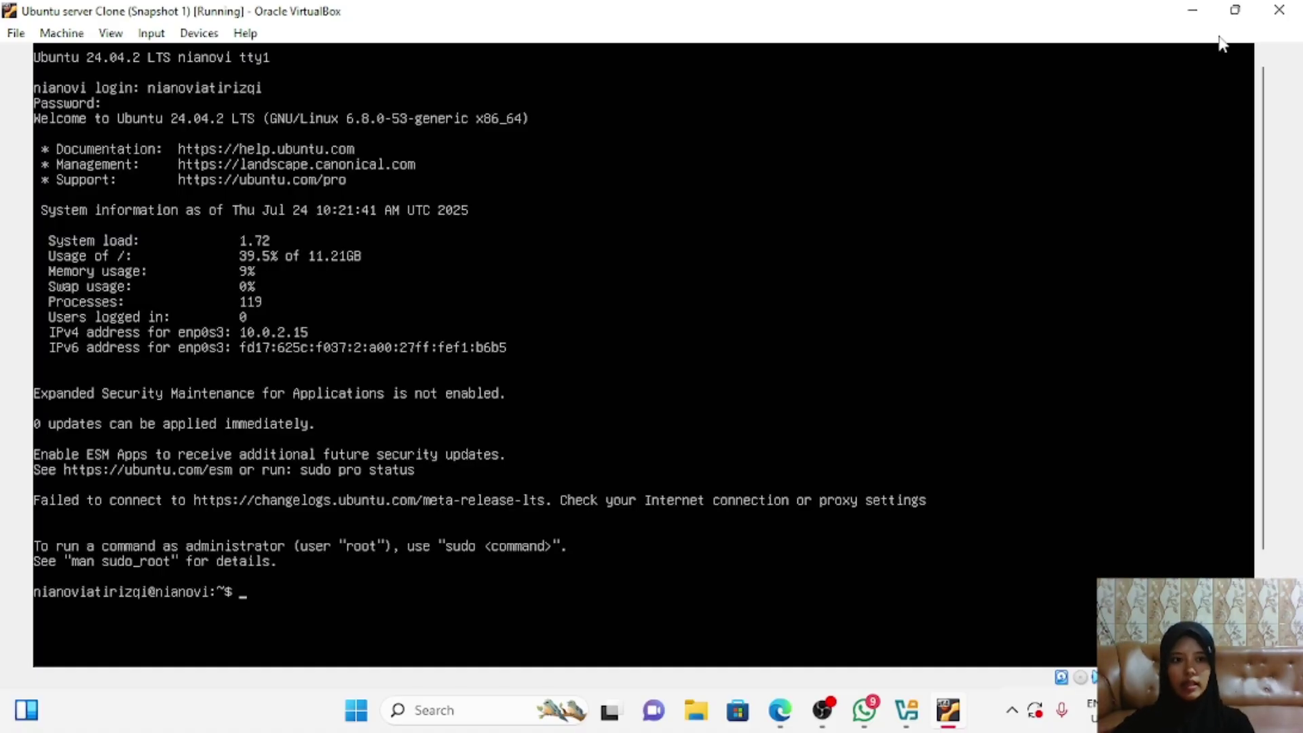
pyautogui.scroll(-2, 1280, 197)
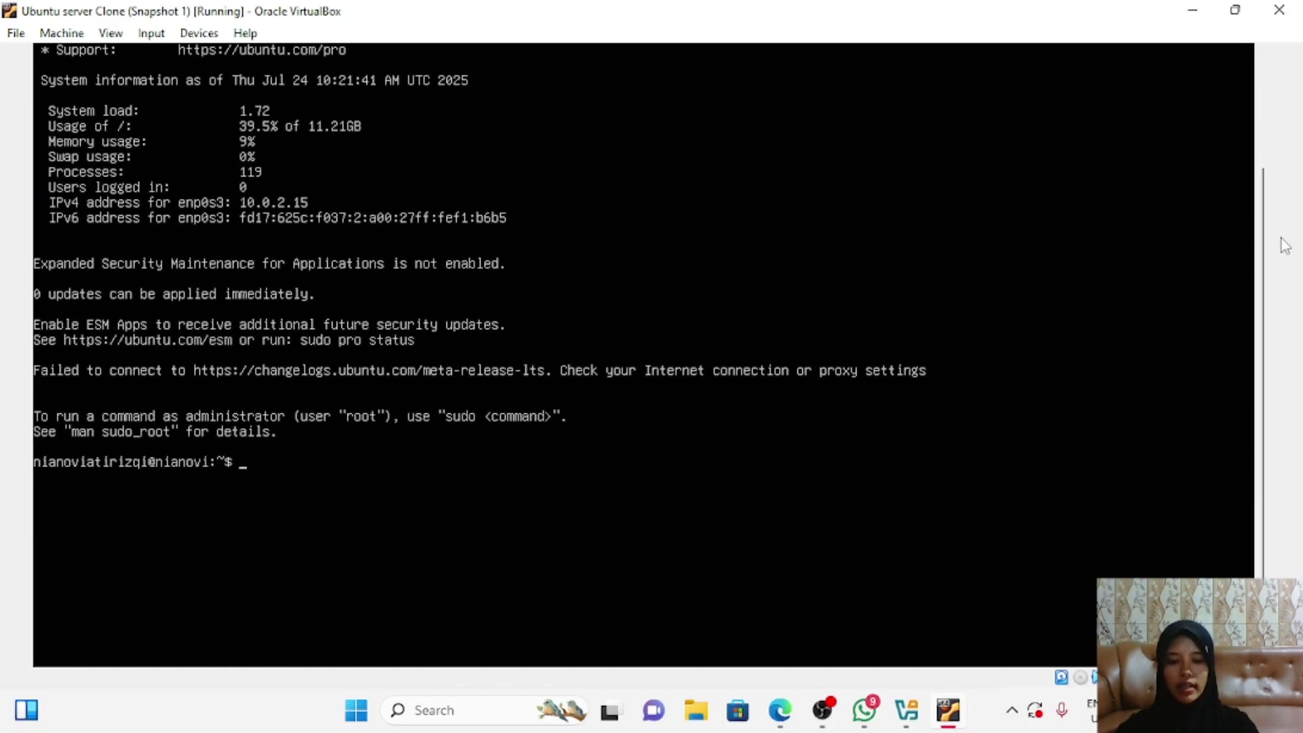
# Step: In the guest, ping google.com, stop it with Ctrl+C, then run ip address
pyautogui.write('ping ')
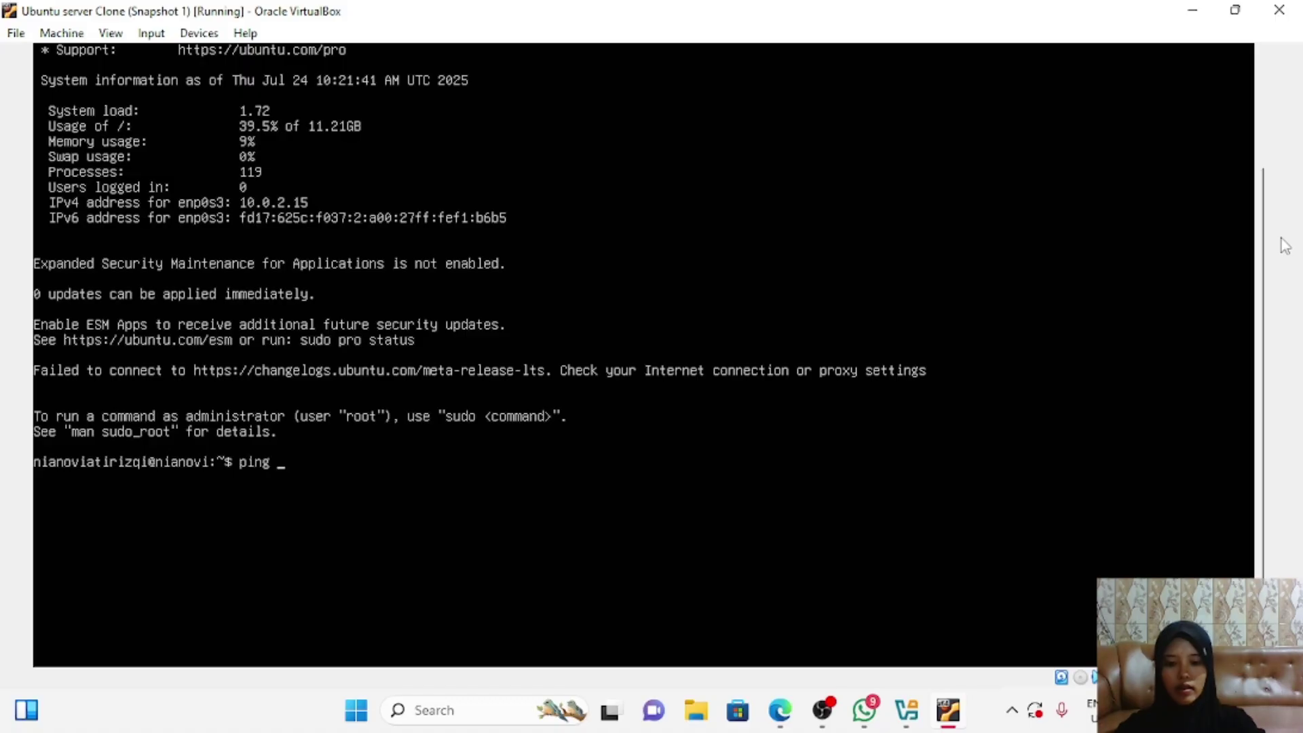
pyautogui.write('google')
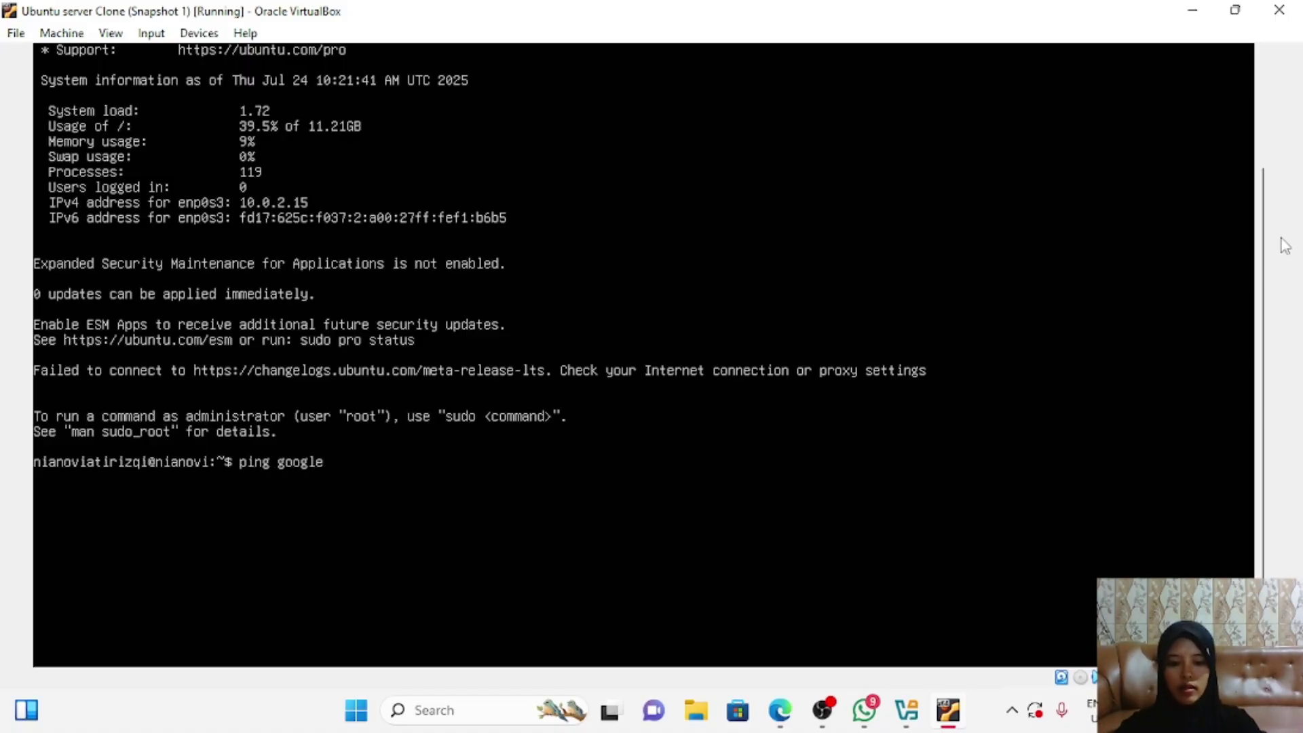
pyautogui.write('.com')
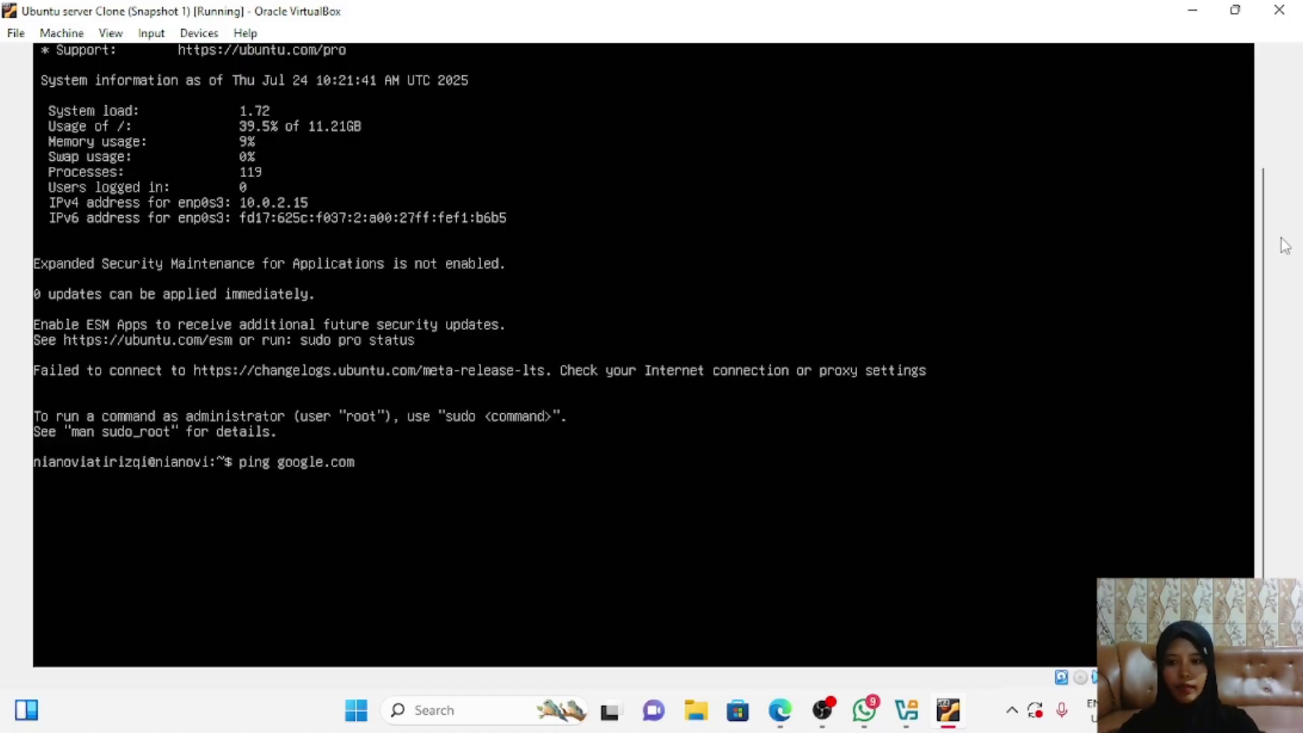
pyautogui.press('Return')
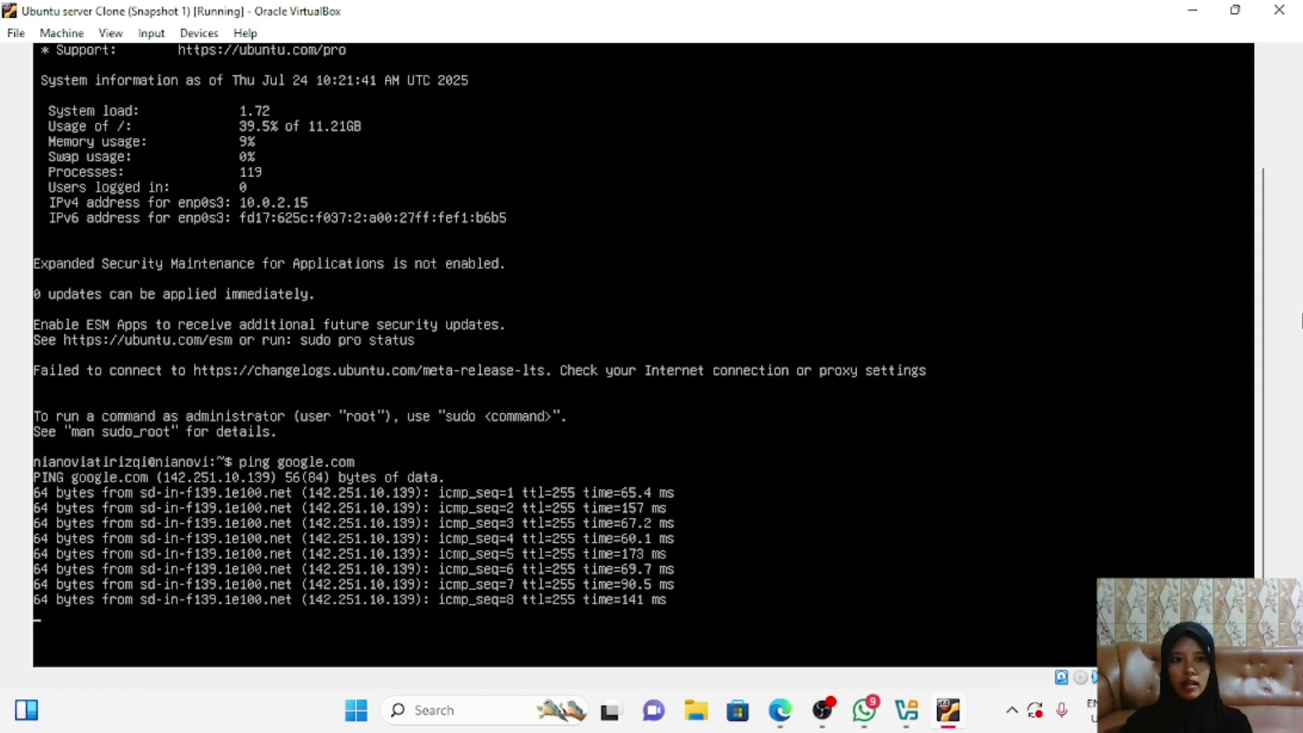
pyautogui.hotkey('ctrl', 'c')
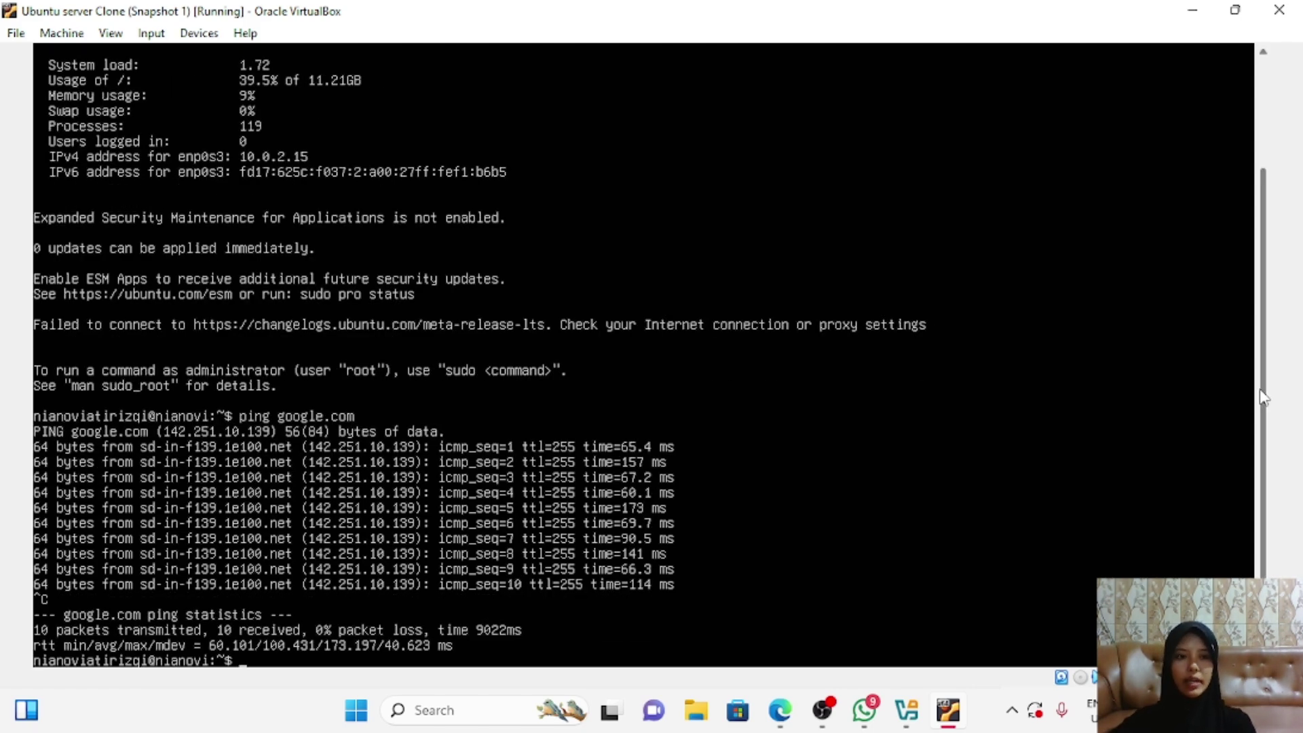
pyautogui.write('ip')
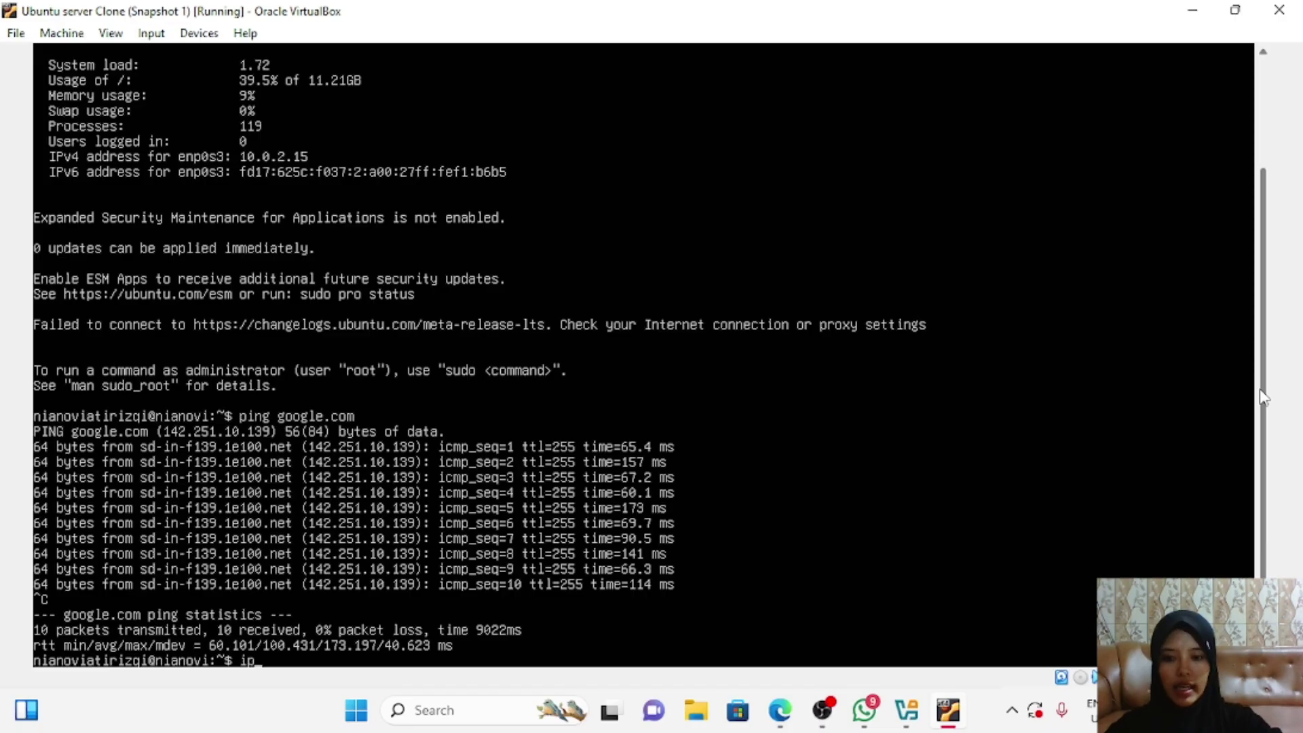
pyautogui.write(' ad')
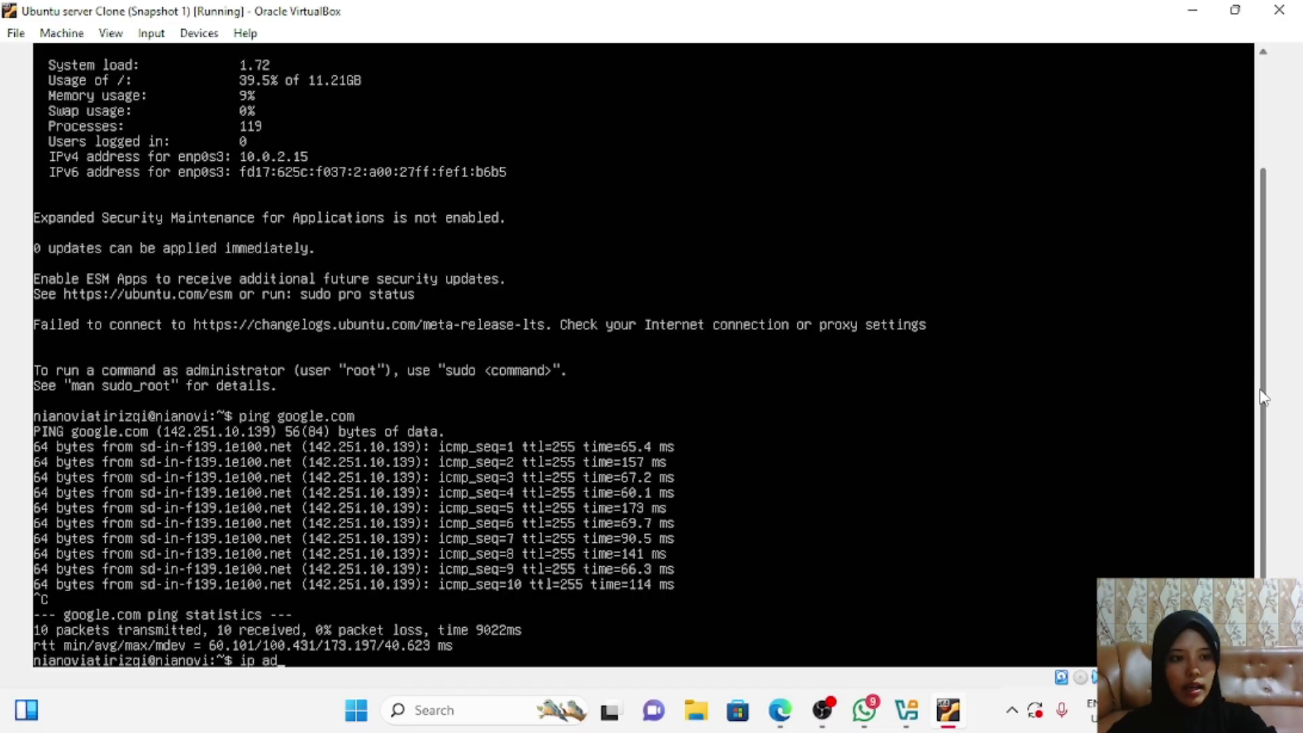
pyautogui.write('dress')
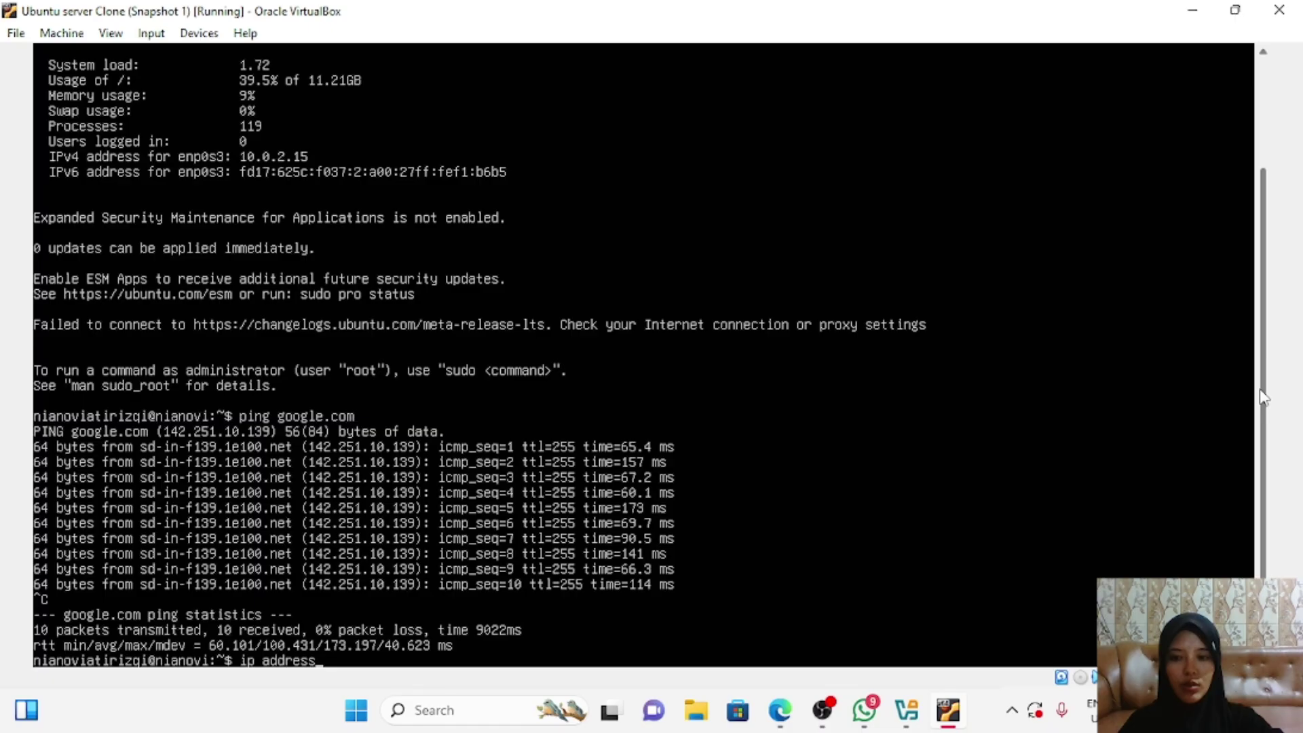
pyautogui.press('Return')
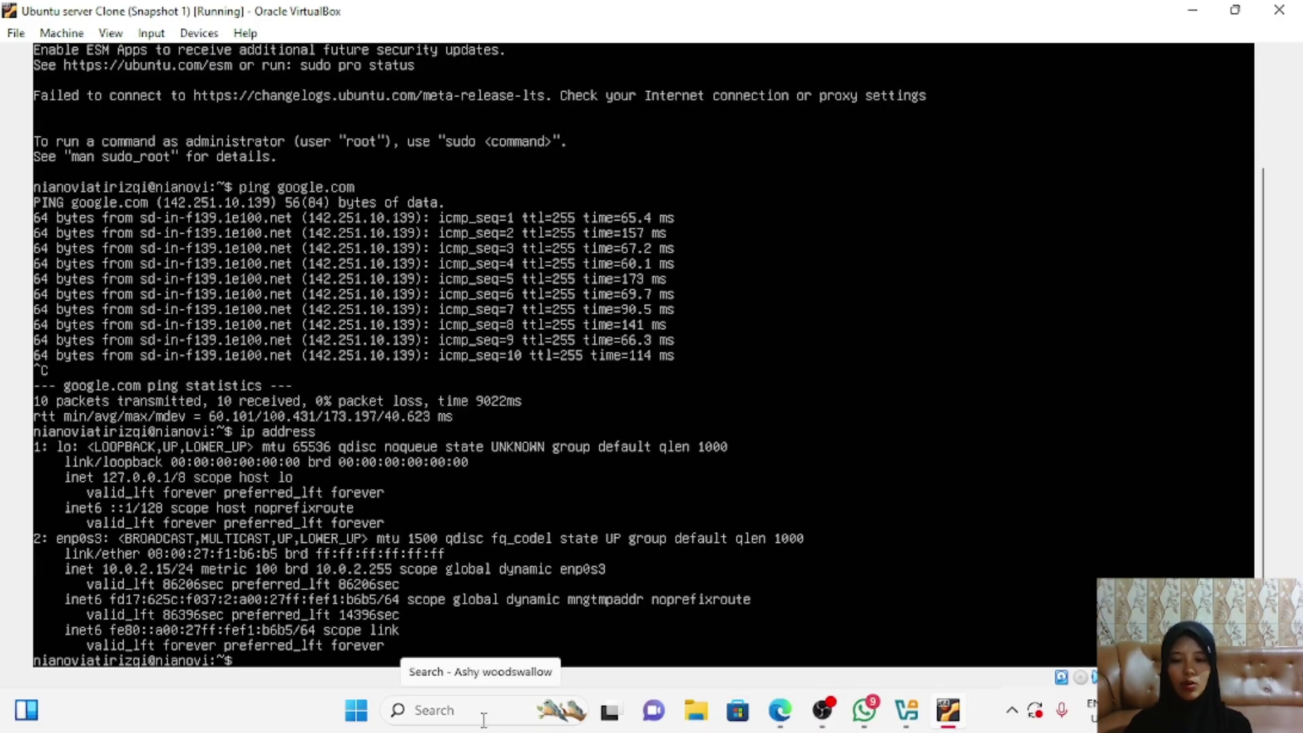
# Step: Open Command Prompt on the host and ping 10.0.2.255, which times out with 100% loss
pyautogui.click(452, 717)
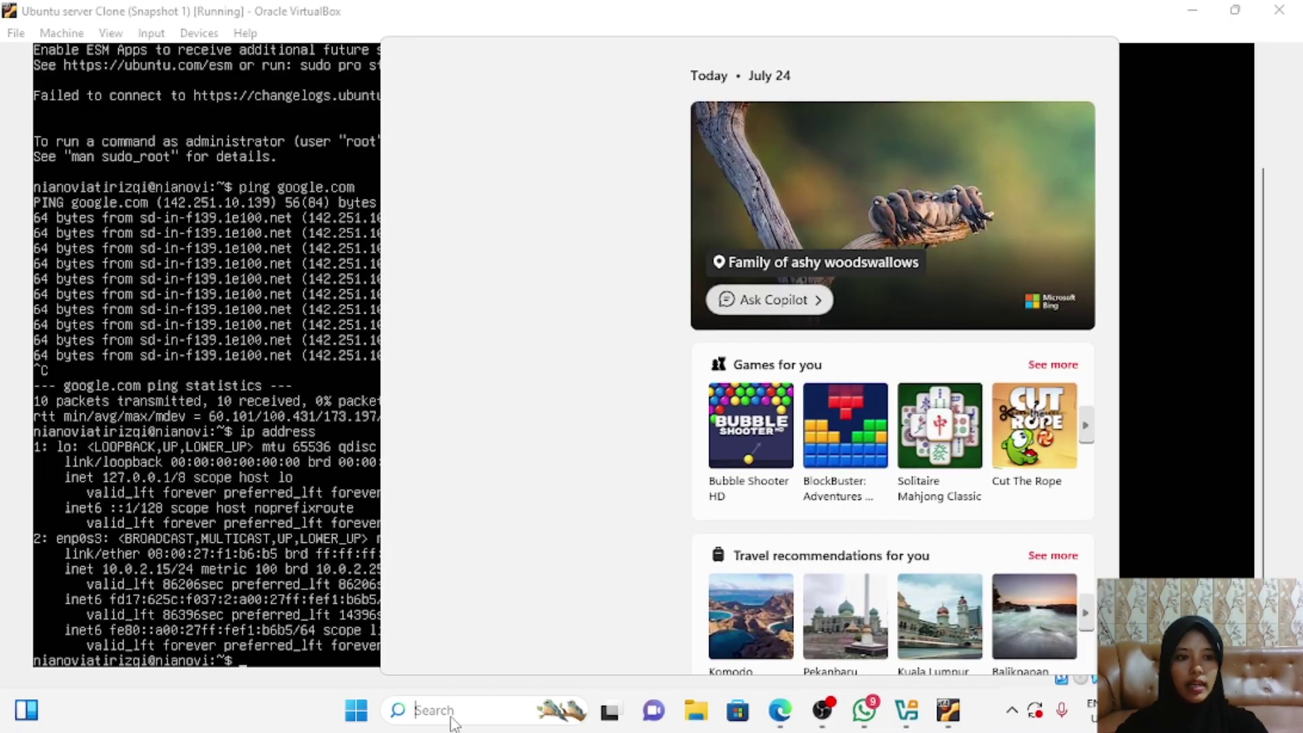
pyautogui.write('comm')
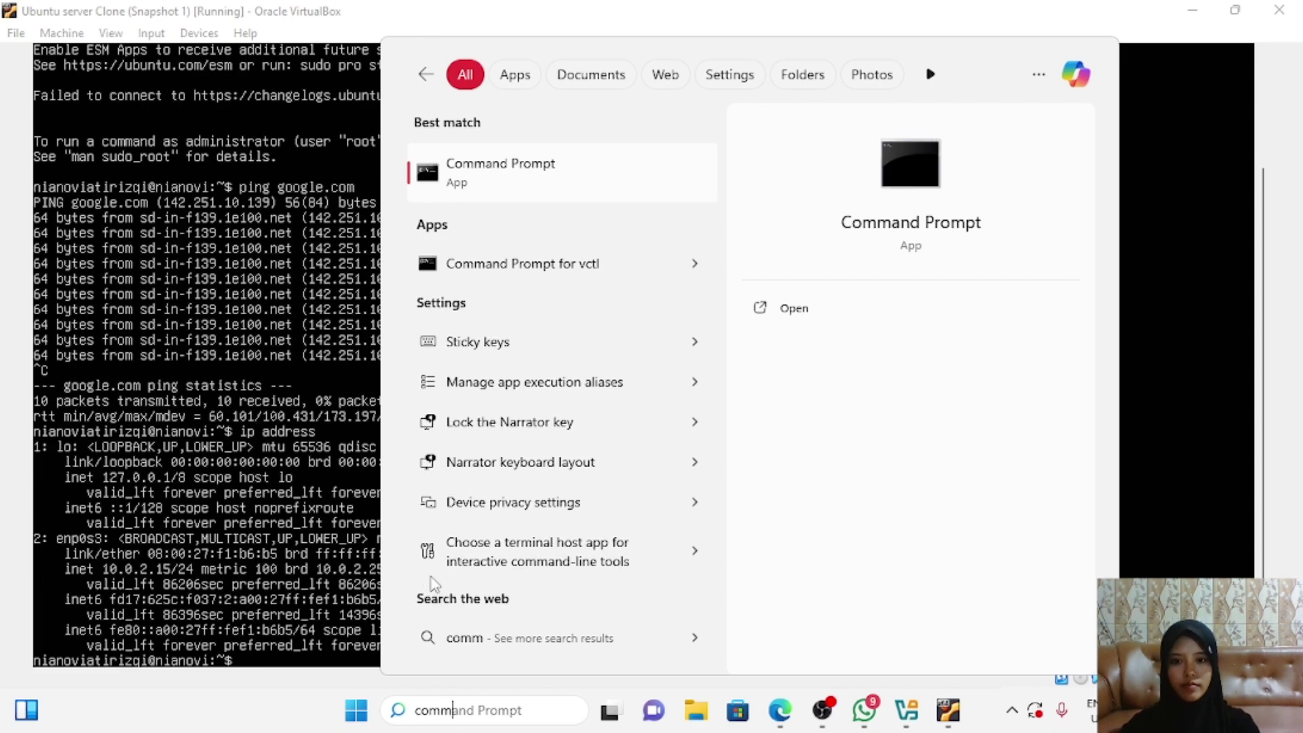
pyautogui.click(564, 177)
pyautogui.write('p')
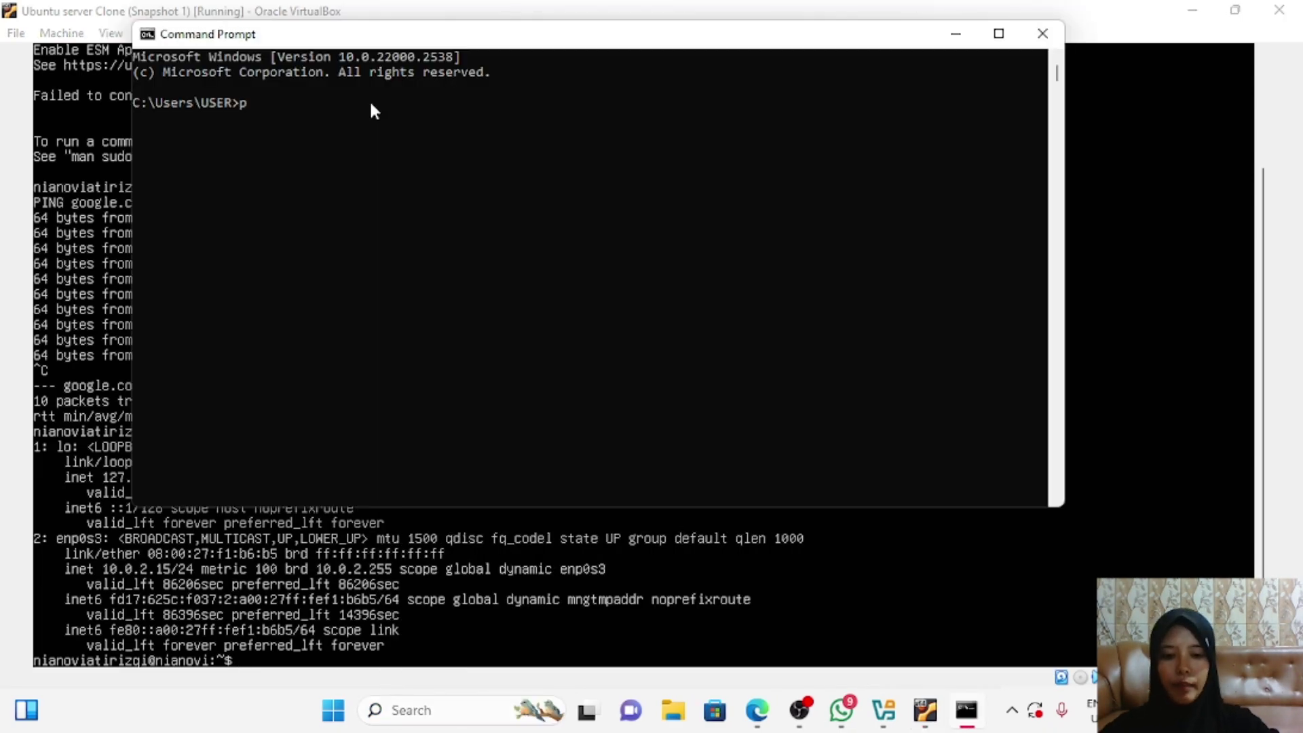
pyautogui.write('ing ')
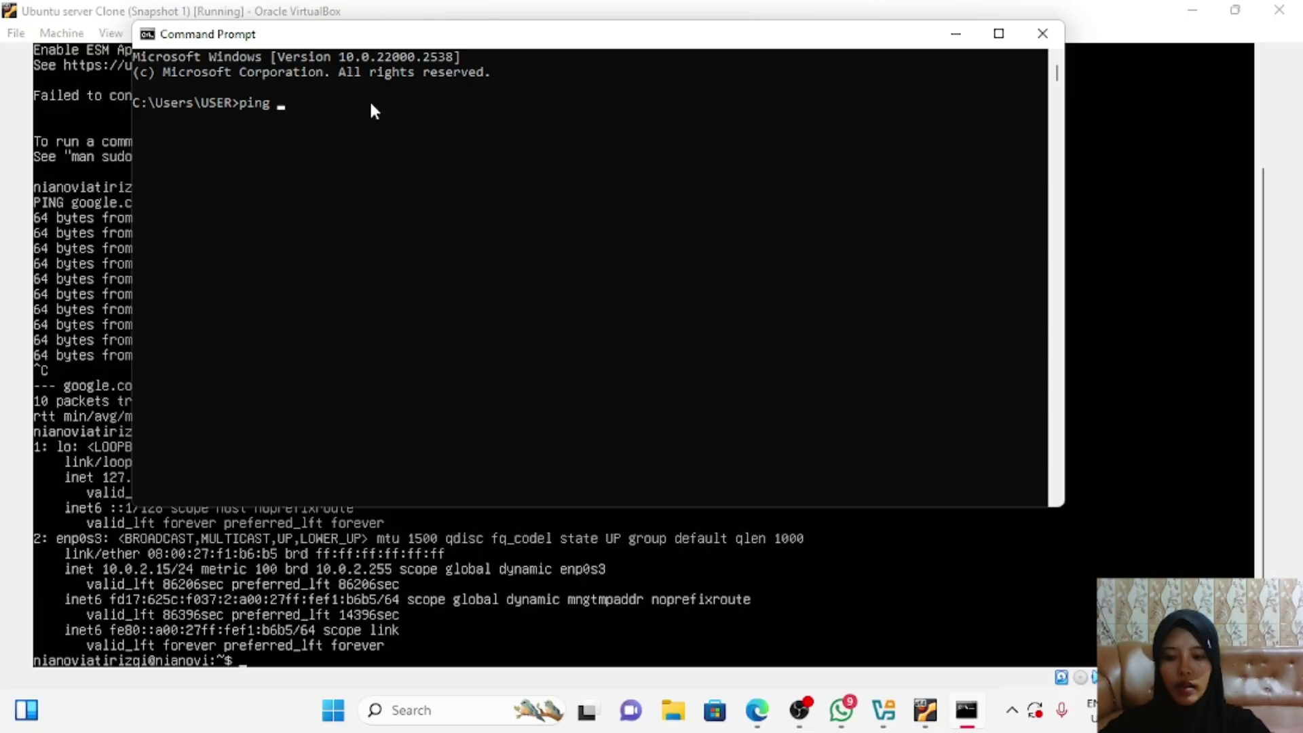
pyautogui.write('10')
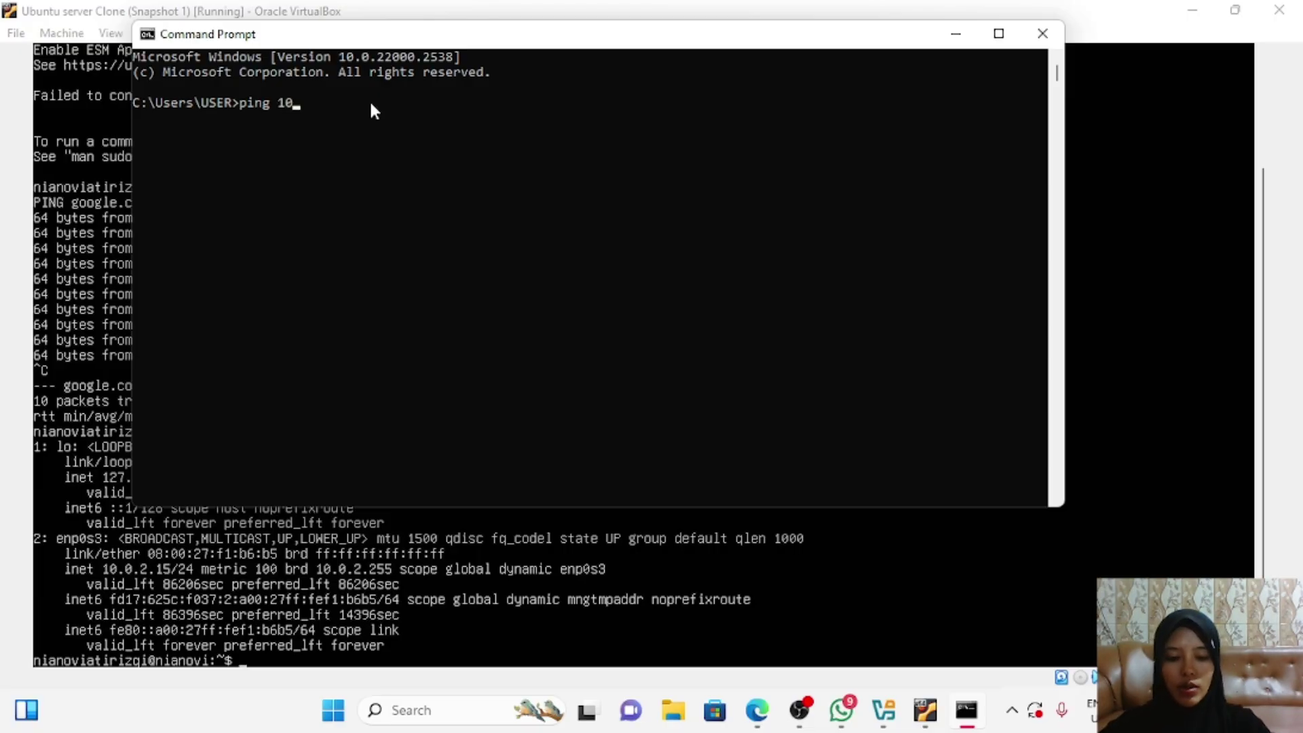
pyautogui.write('.0')
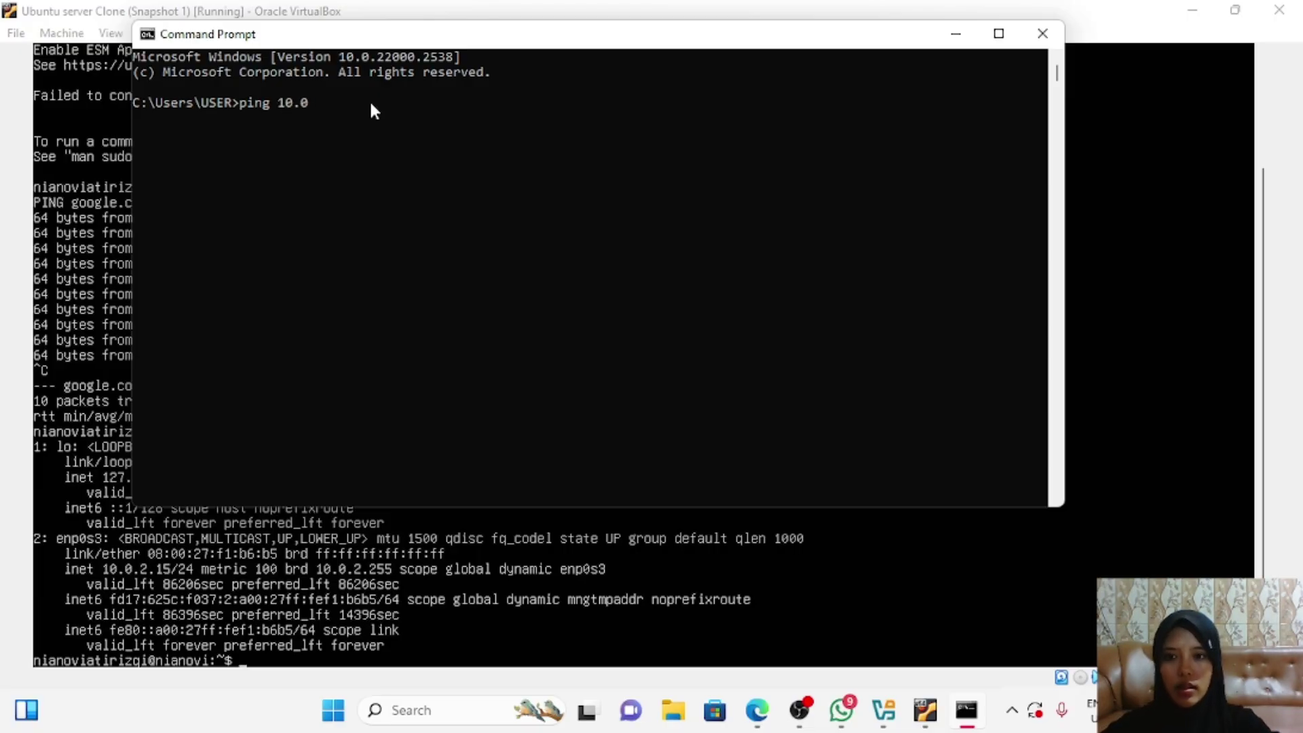
pyautogui.write('.2.255')
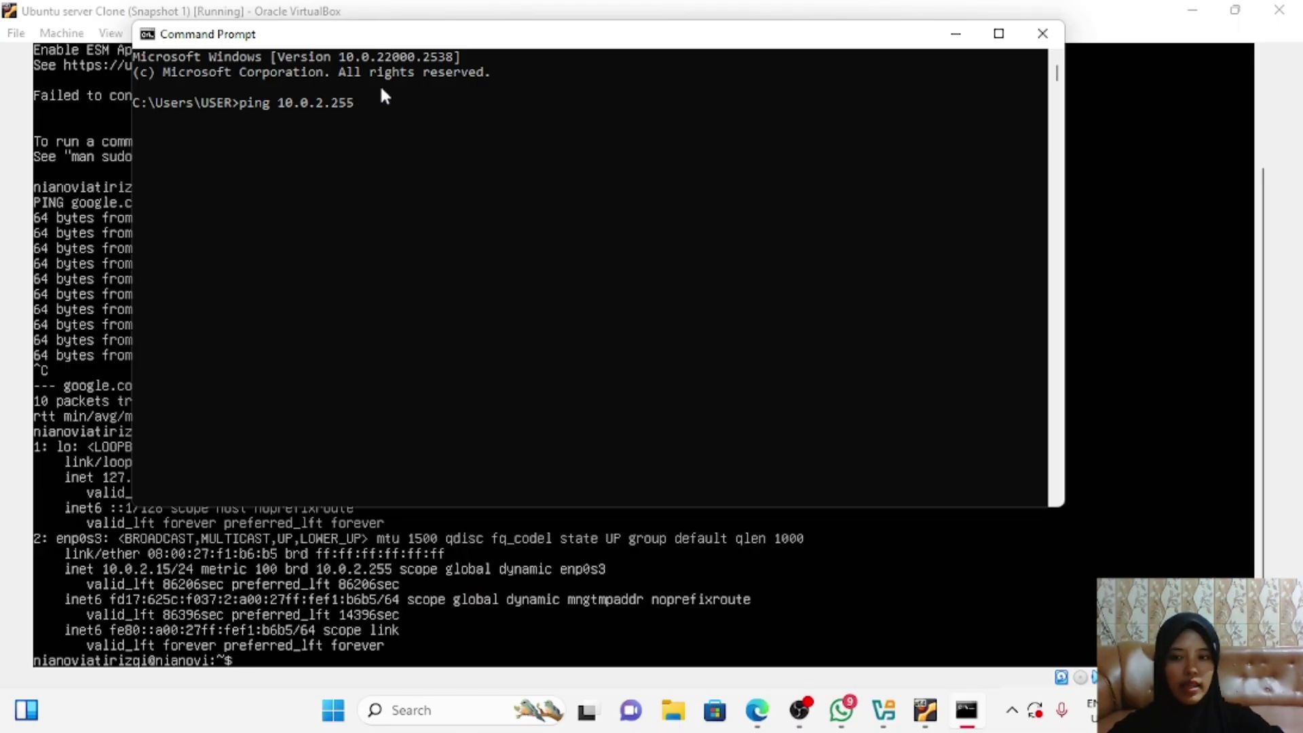
pyautogui.press('Return')
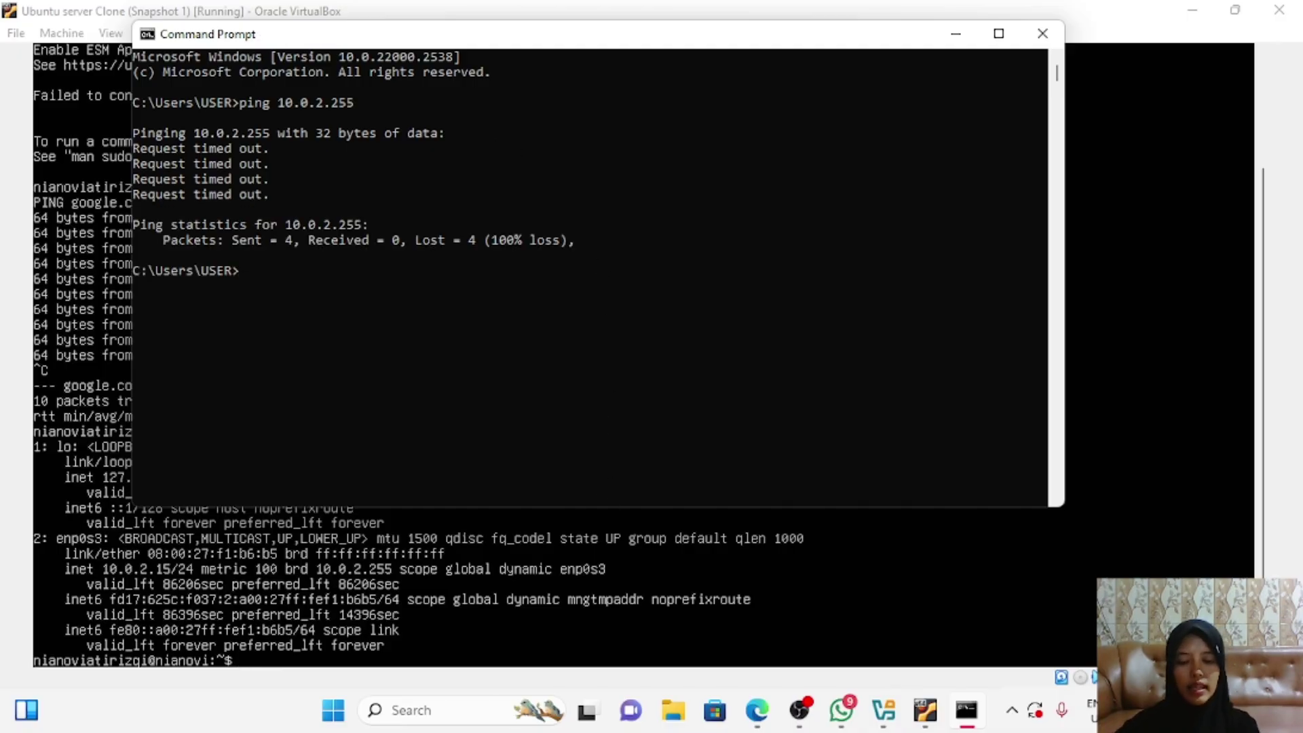
# Step: Open Control Panel and go through Network and Sharing Centre to the Network Connections adapter list
pyautogui.click(436, 710)
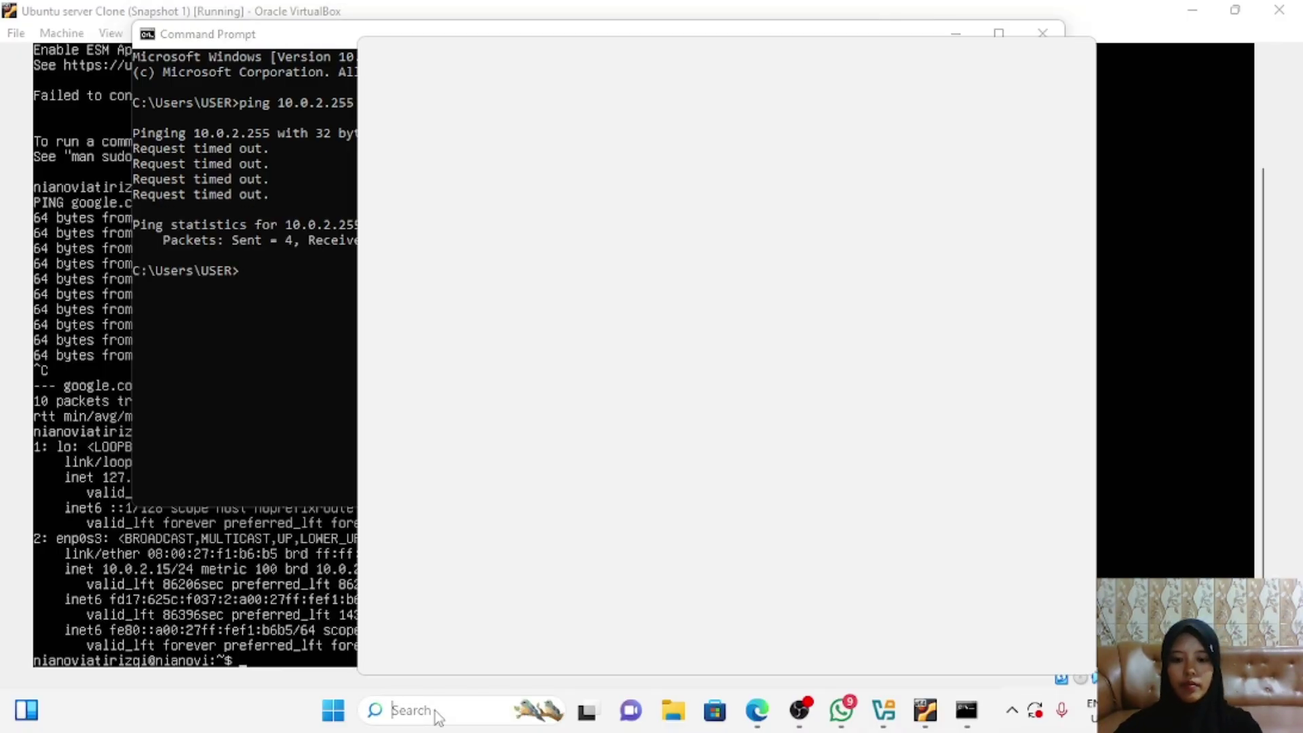
pyautogui.write('contr')
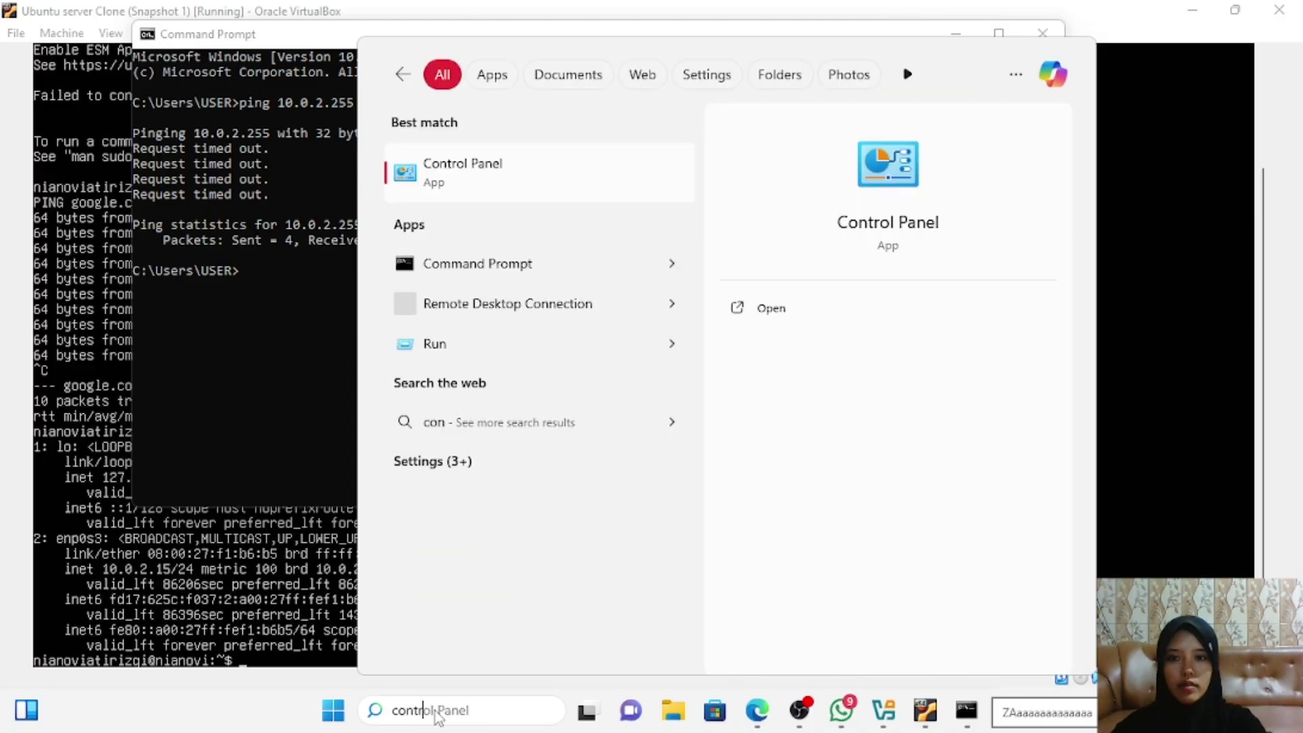
pyautogui.click(479, 170)
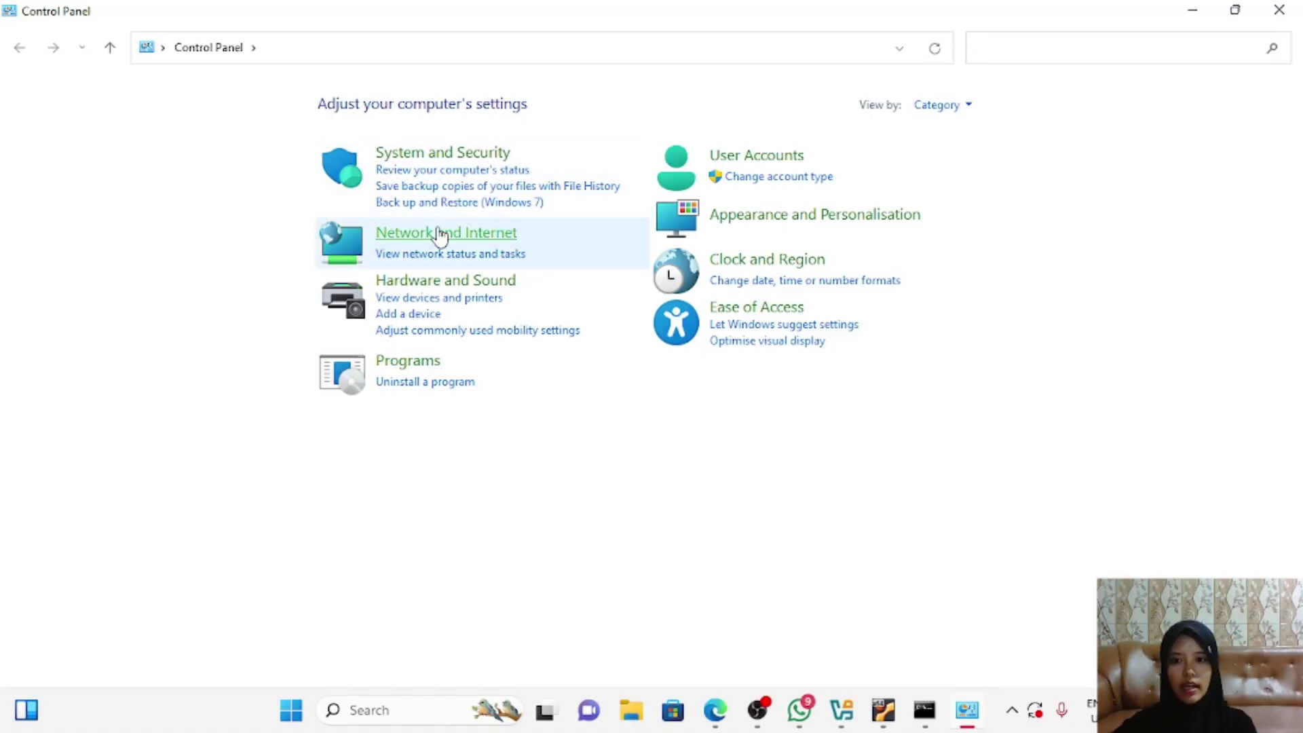
pyautogui.click(435, 238)
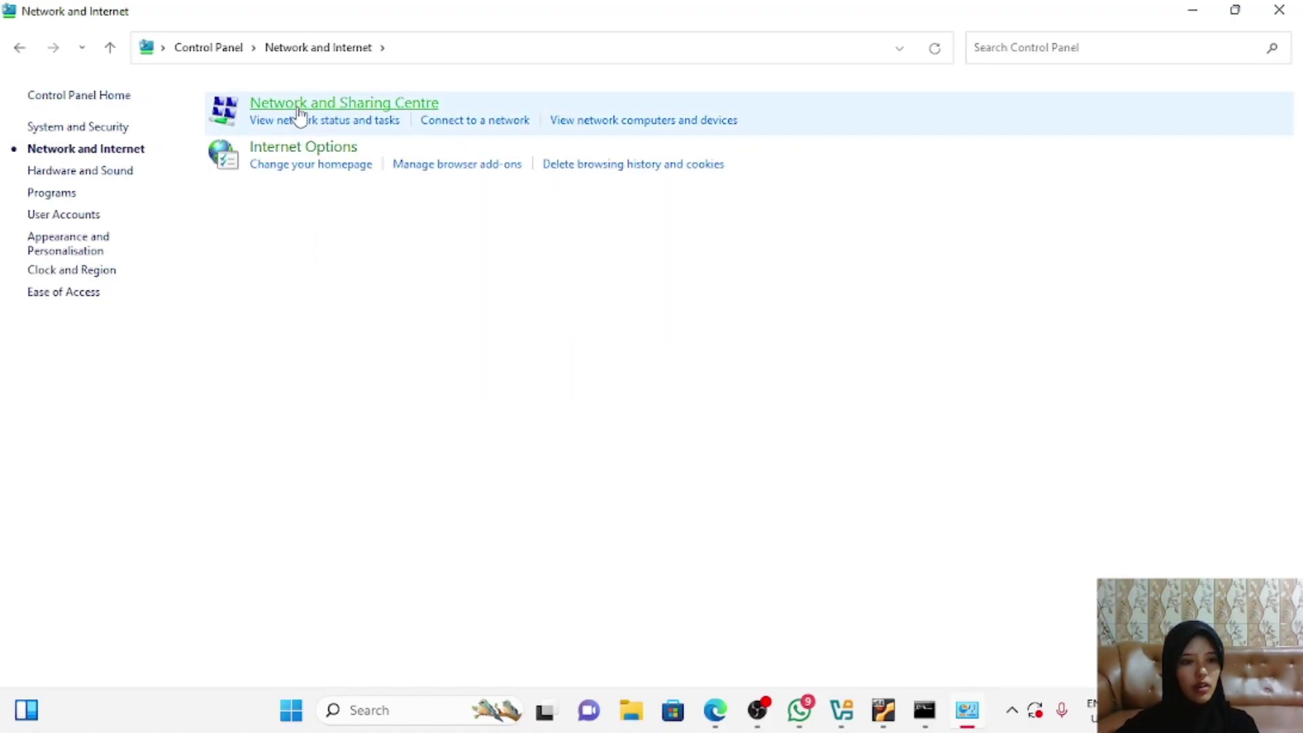
pyautogui.click(342, 102)
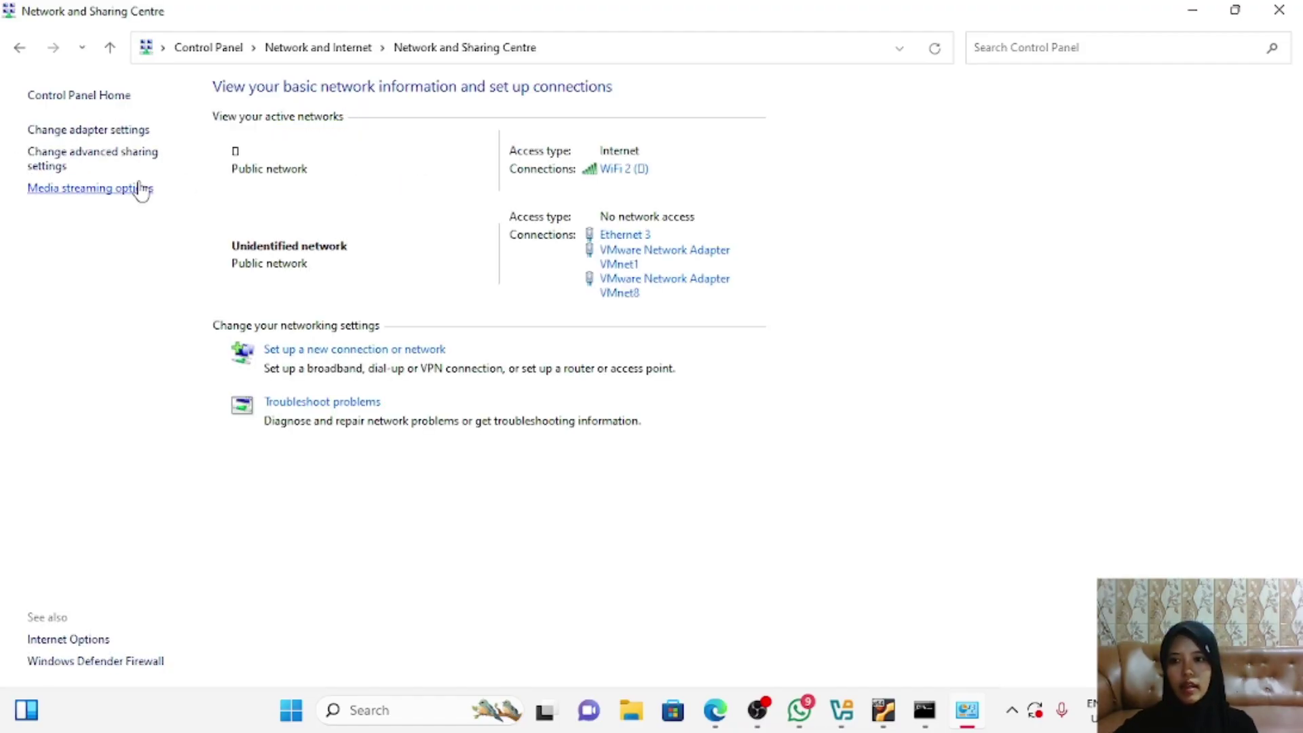
pyautogui.click(84, 129)
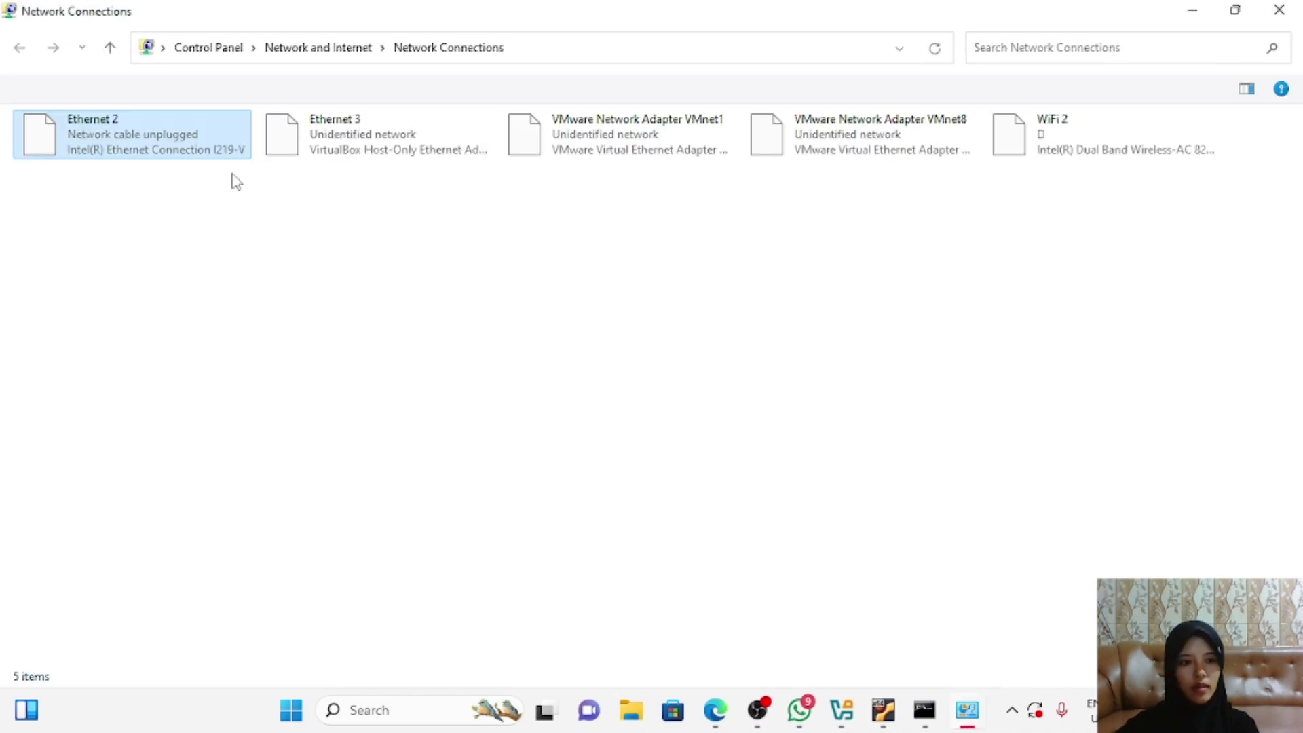
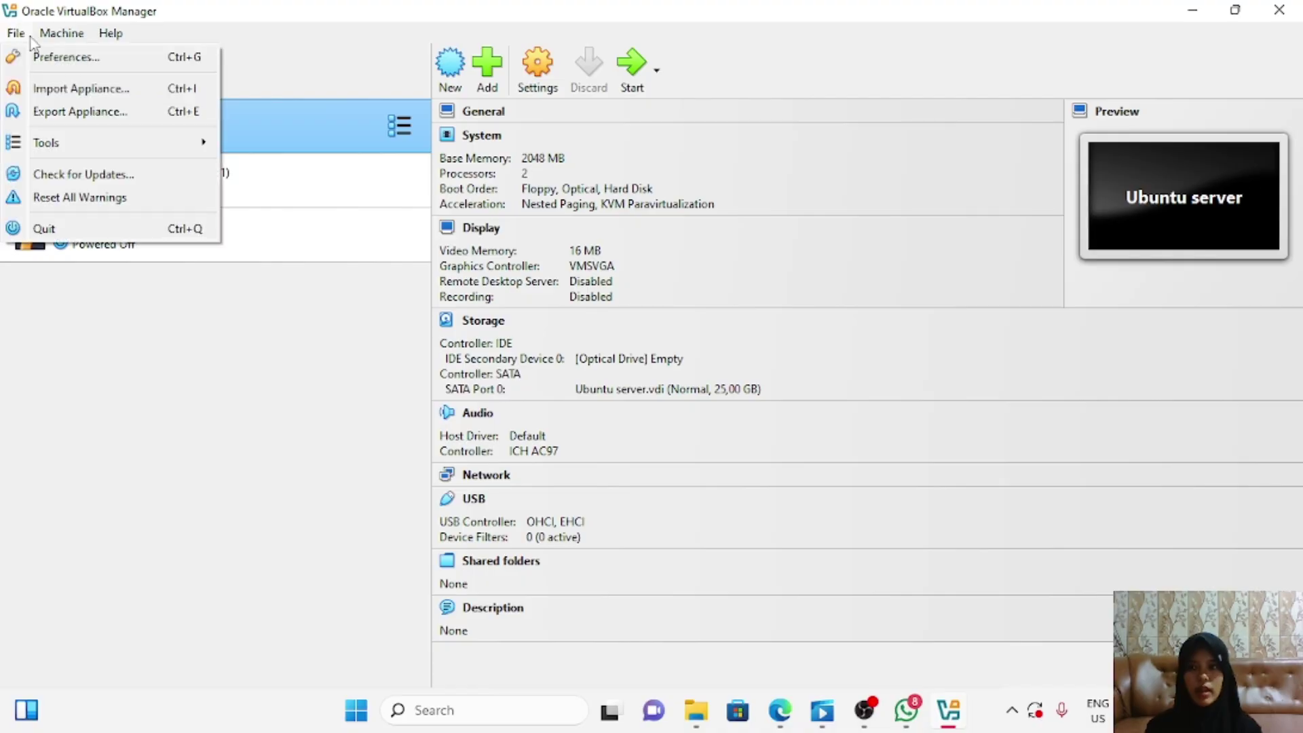
pyautogui.click(58, 59)
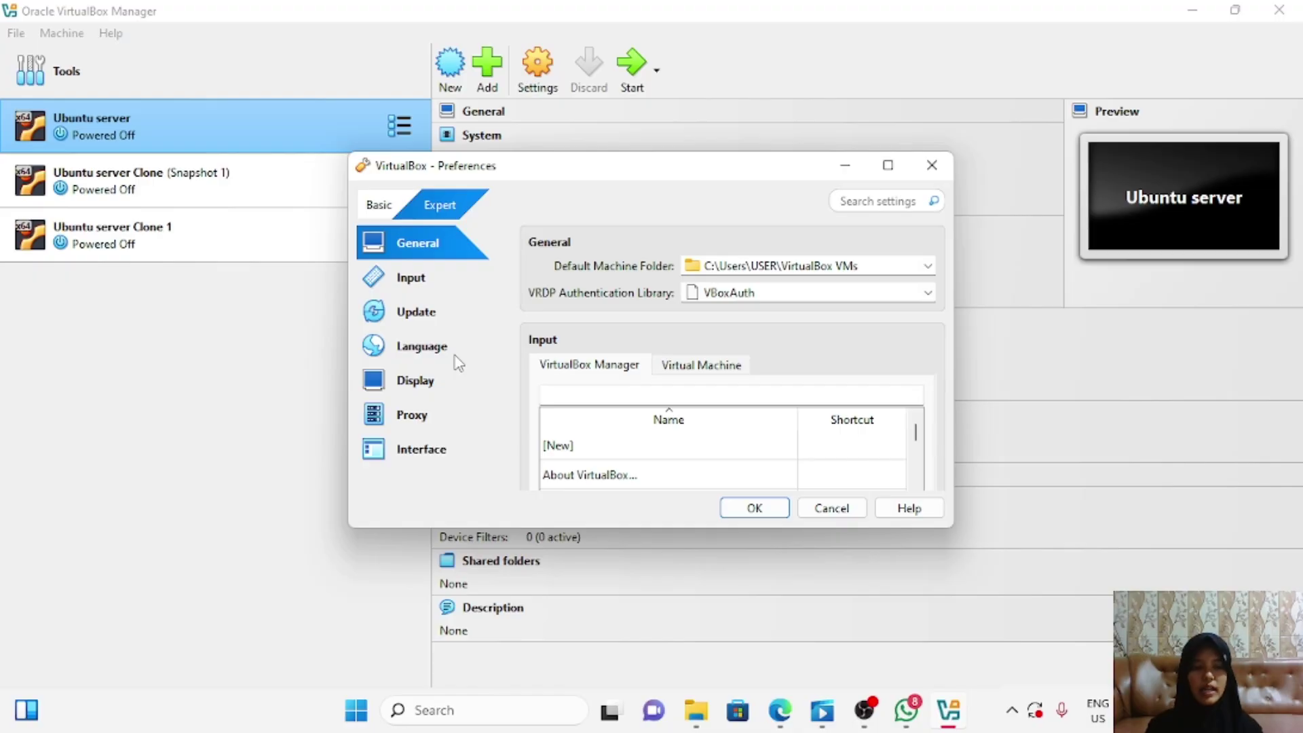
pyautogui.click(931, 165)
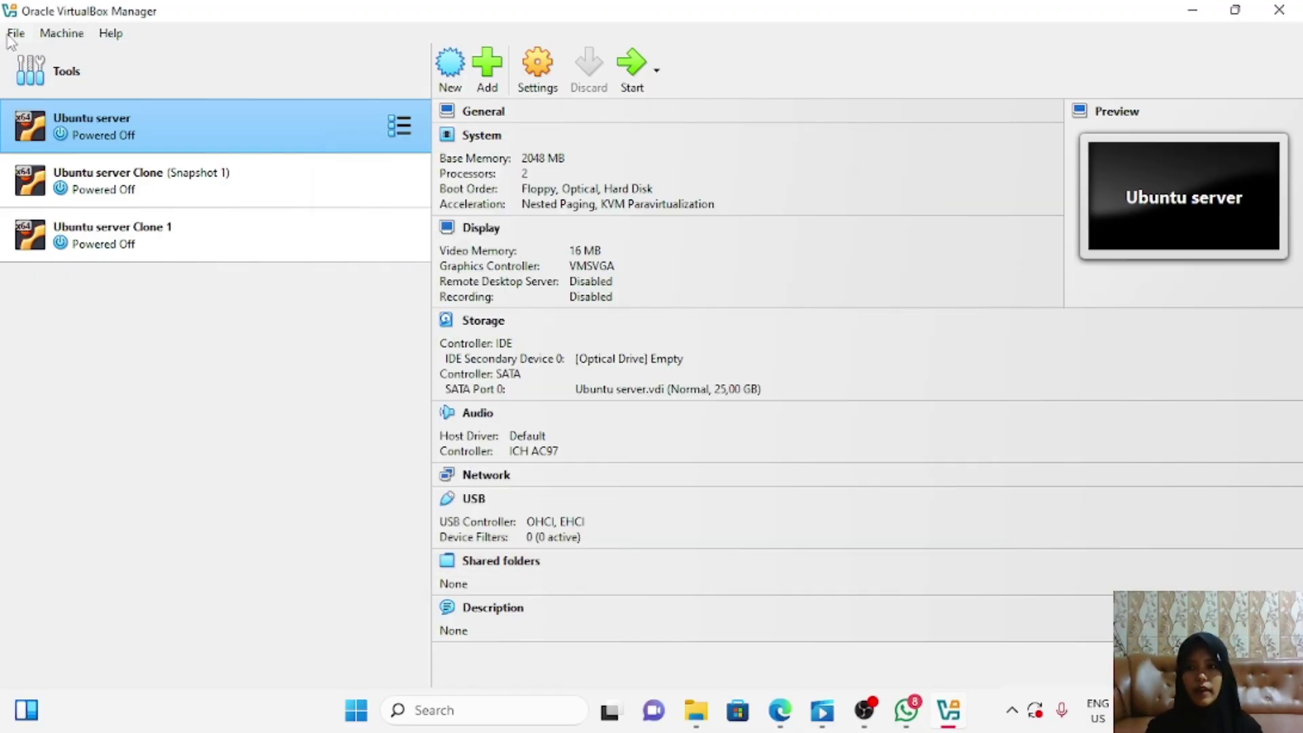
pyautogui.click(9, 36)
pyautogui.moveTo(75, 139)
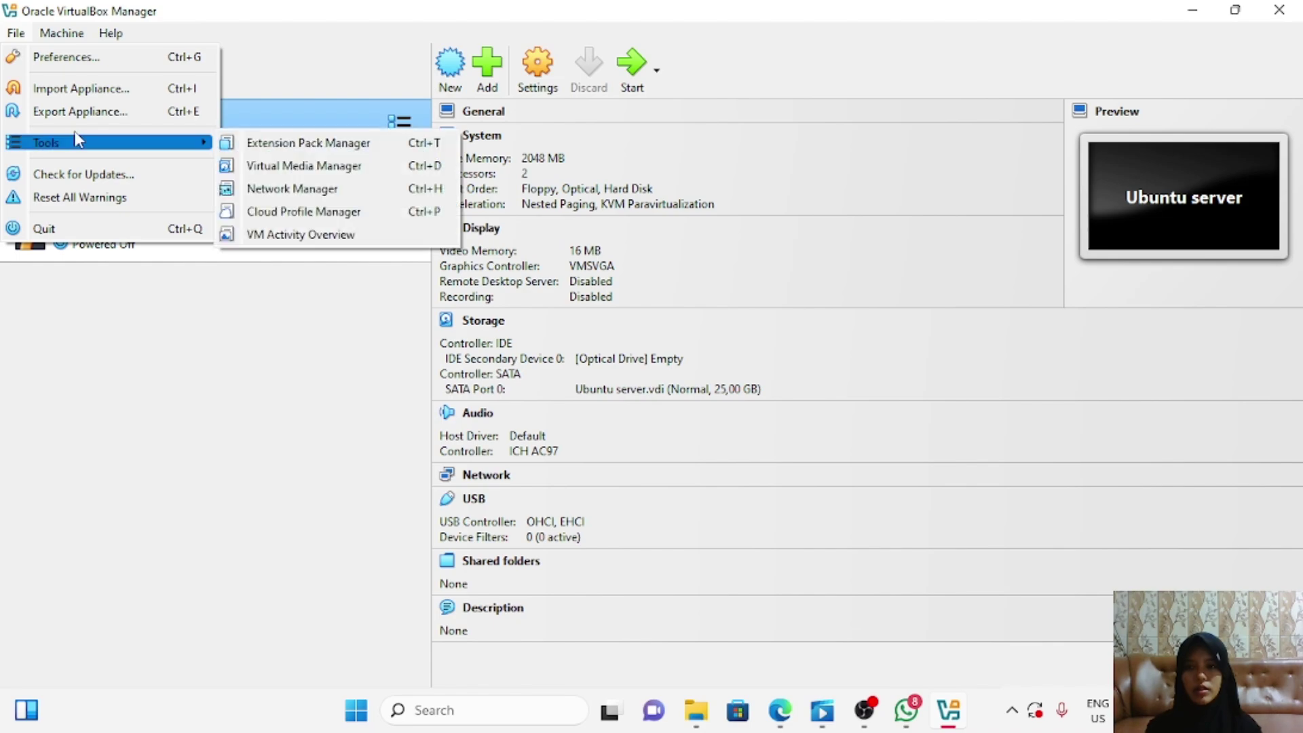
pyautogui.click(312, 185)
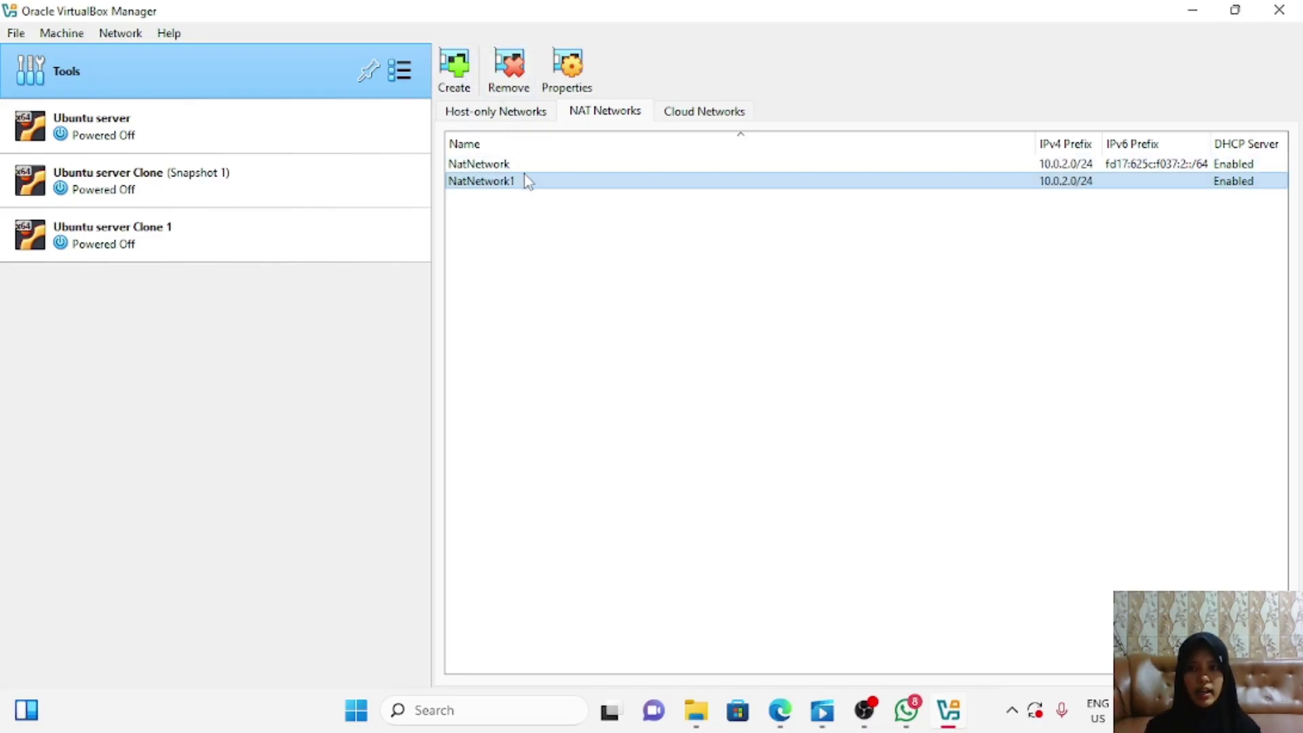
pyautogui.click(304, 142)
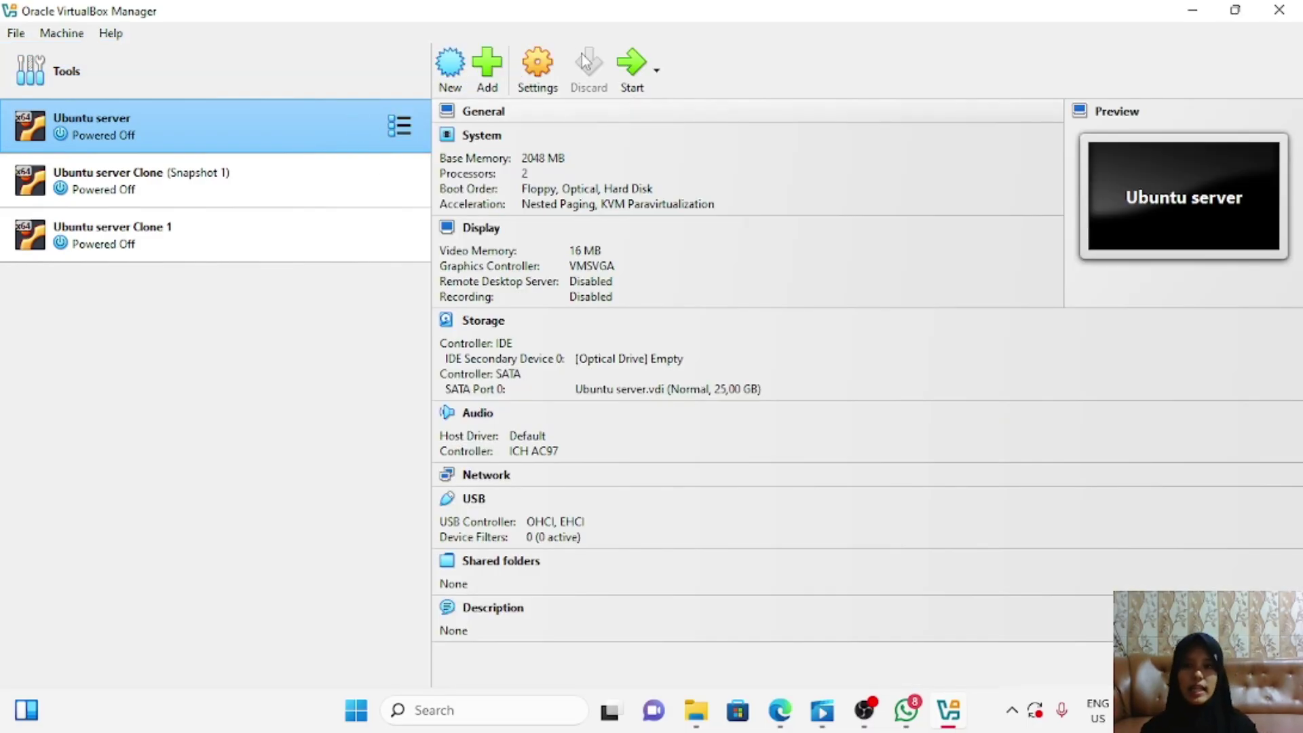
# Step: Attach Ubuntu server's network adapter 1 to NAT Network (NatNetwork) and save
pyautogui.click(545, 66)
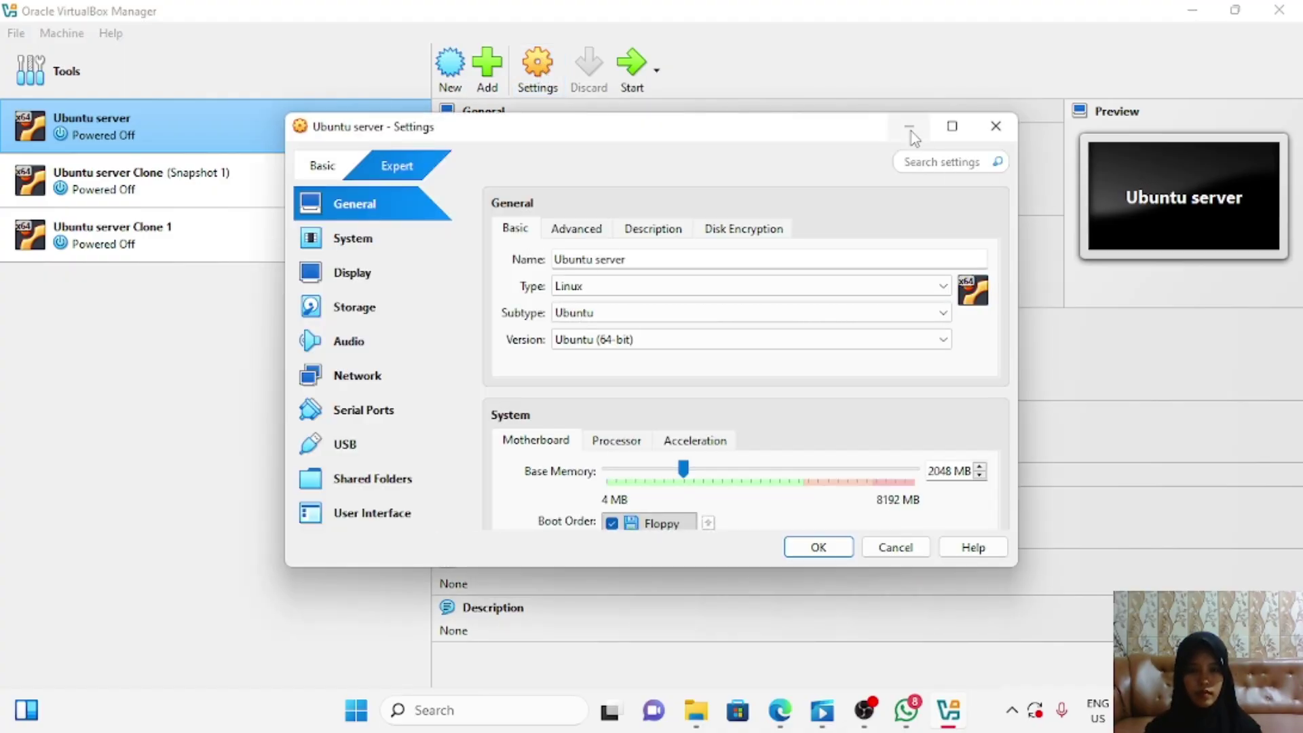
pyautogui.click(396, 383)
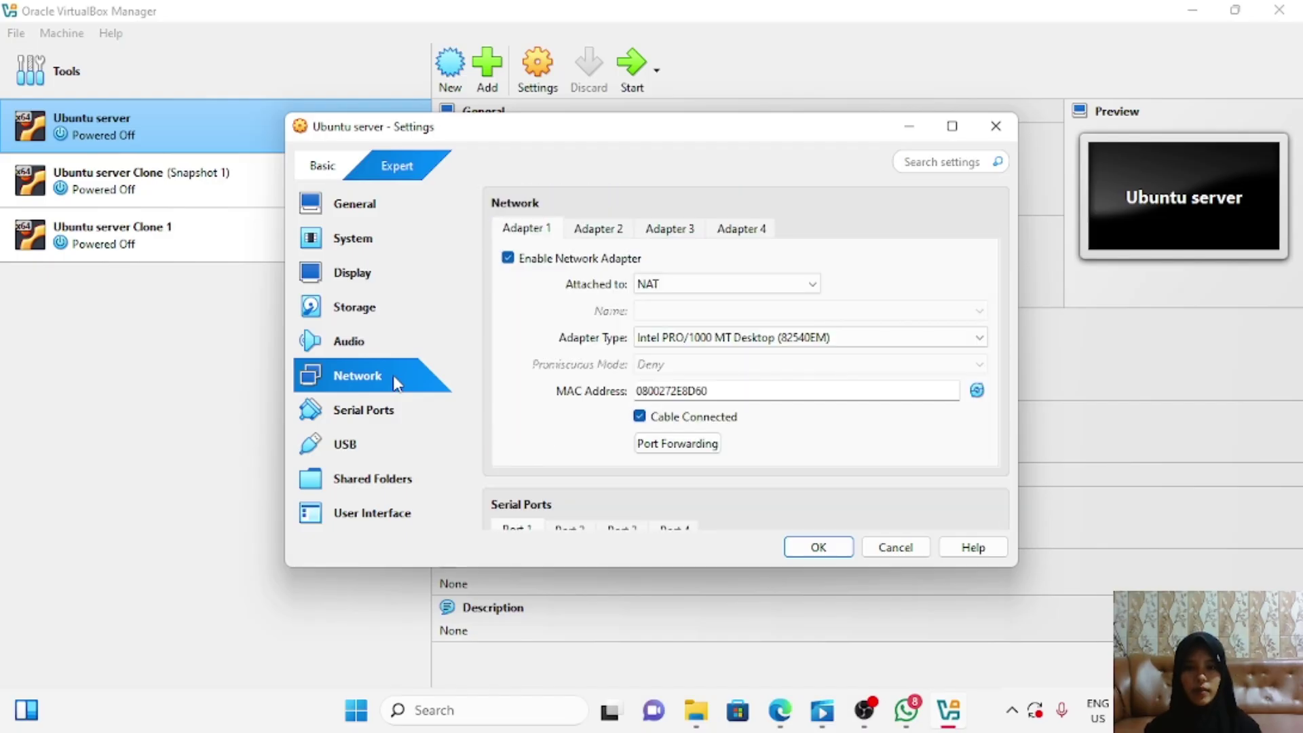
pyautogui.click(813, 286)
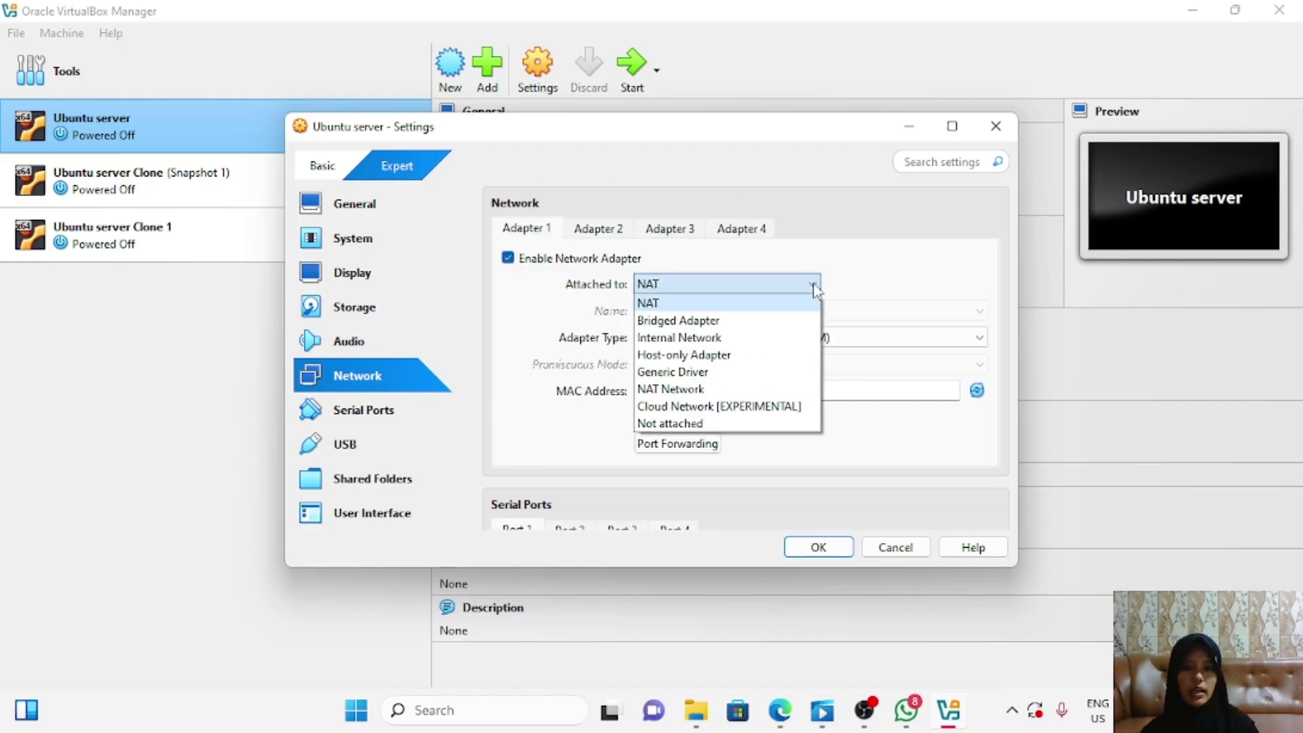
pyautogui.click(678, 389)
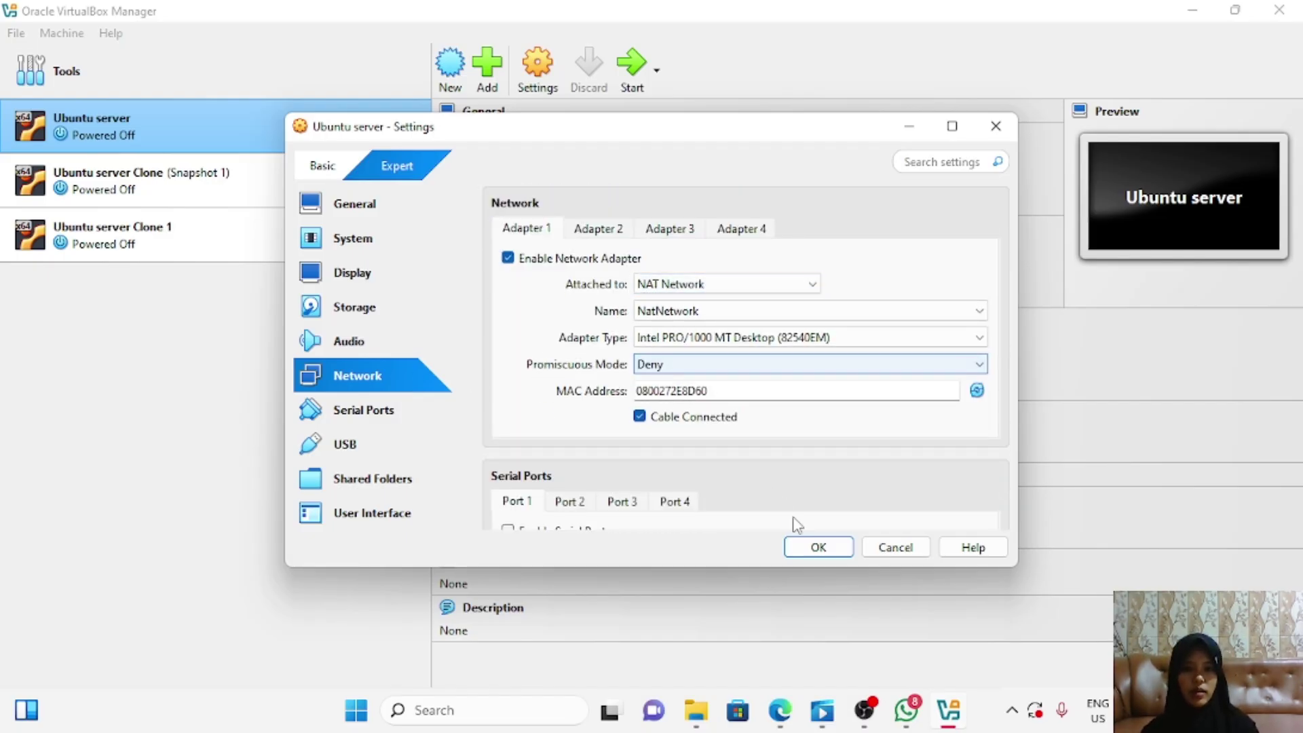
pyautogui.click(818, 546)
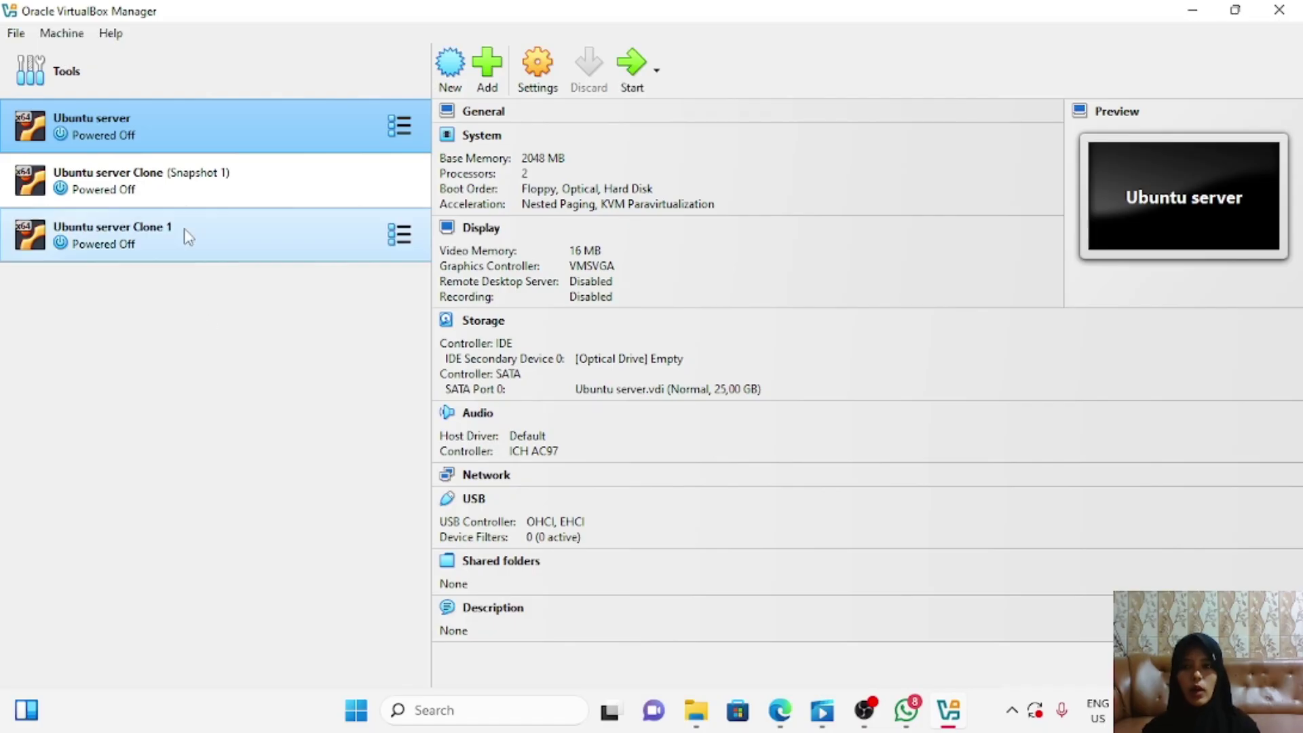
# Step: Attach Ubuntu server Clone's adapter 1 to NAT Network (NatNetwork) as well
pyautogui.click(188, 195)
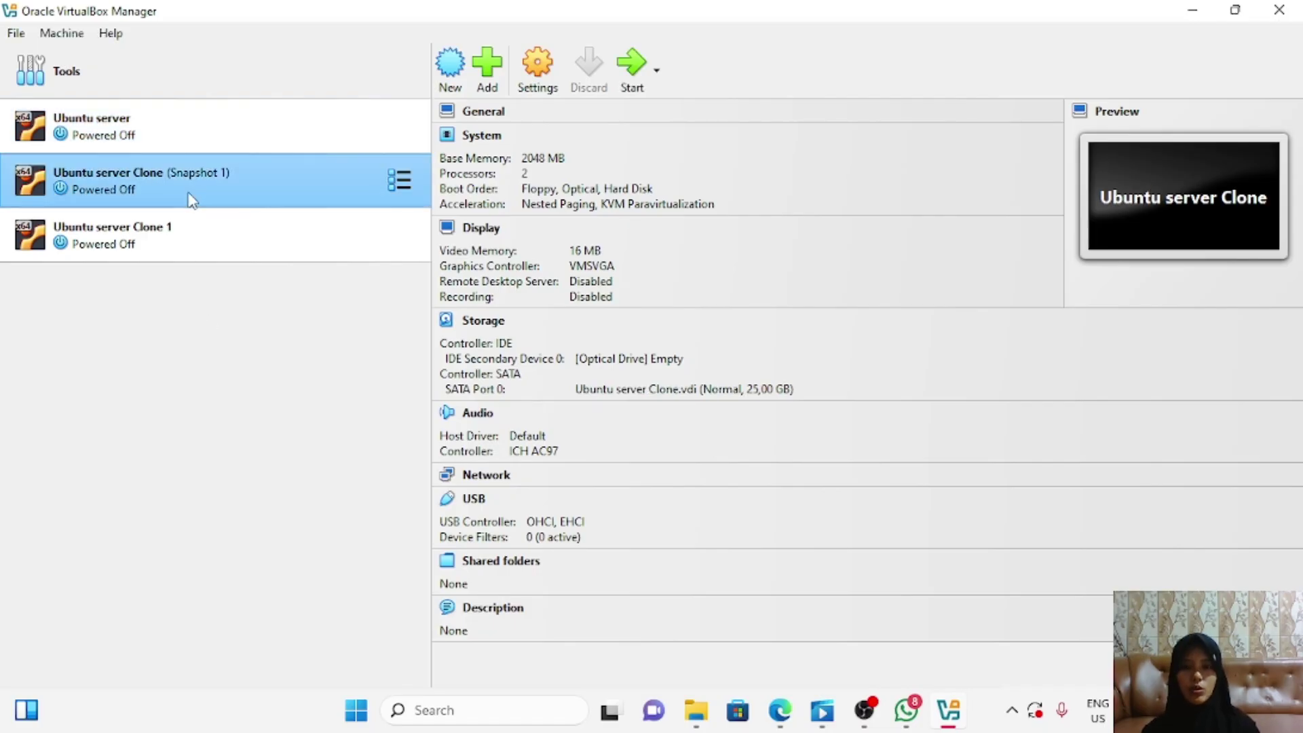
pyautogui.click(531, 76)
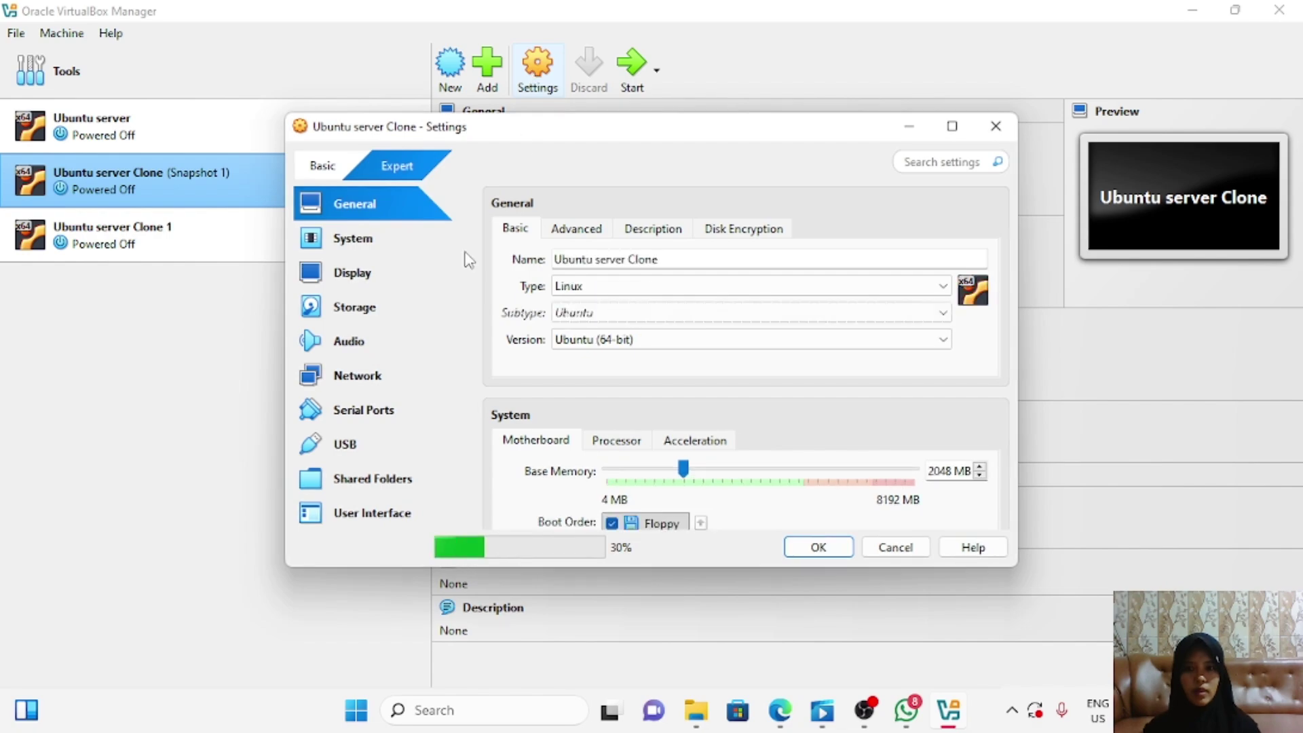
pyautogui.click(377, 374)
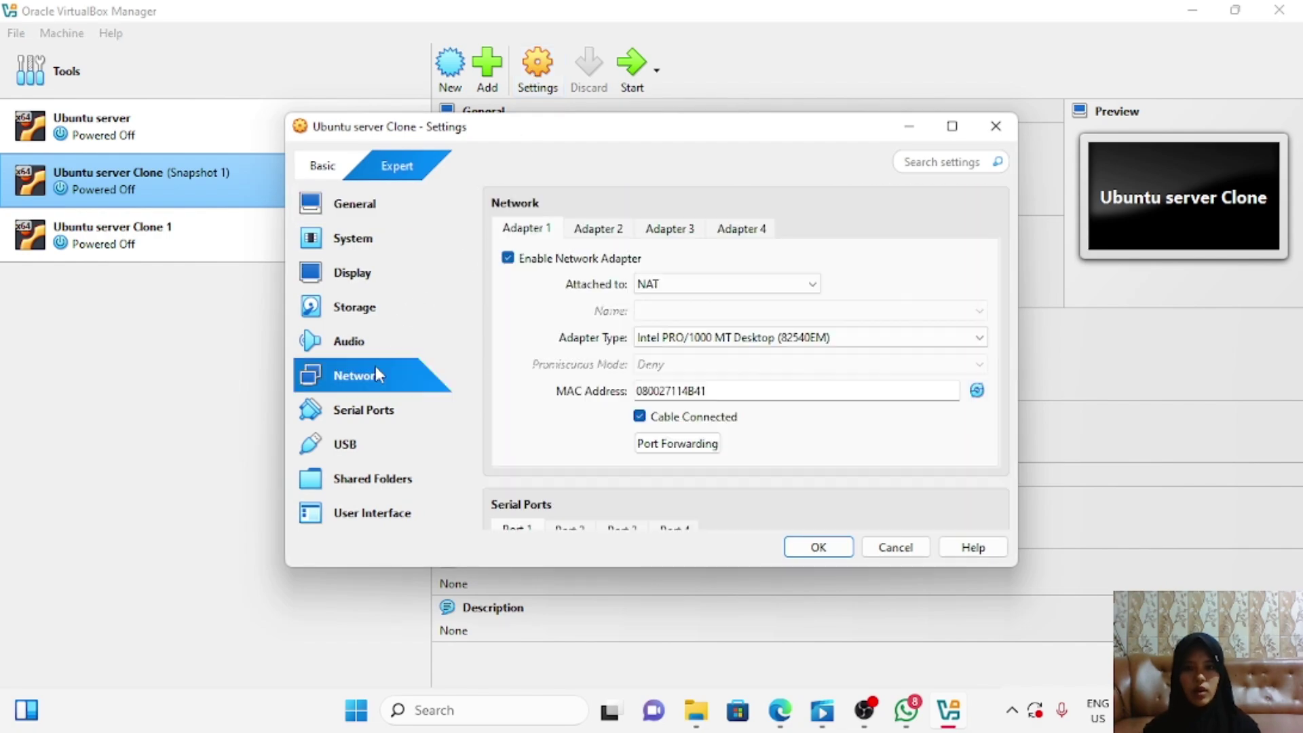
pyautogui.click(793, 286)
pyautogui.click(706, 388)
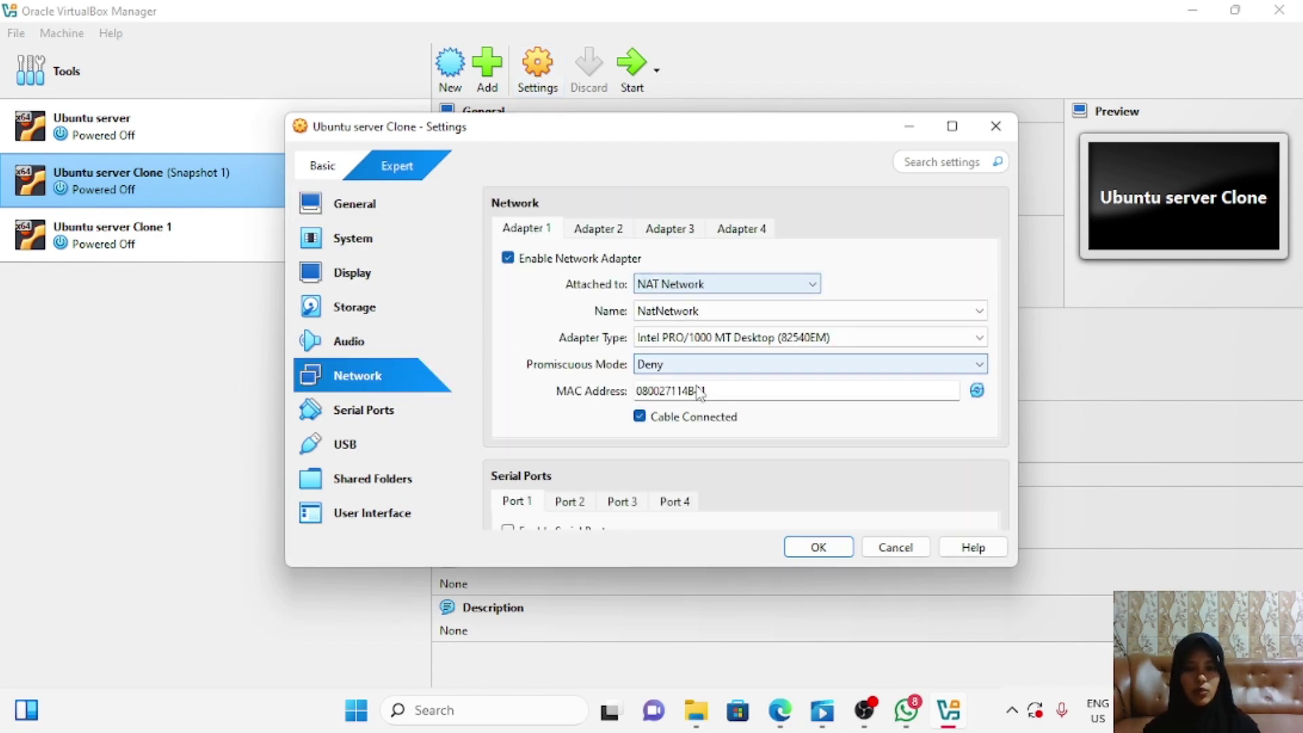
pyautogui.click(818, 547)
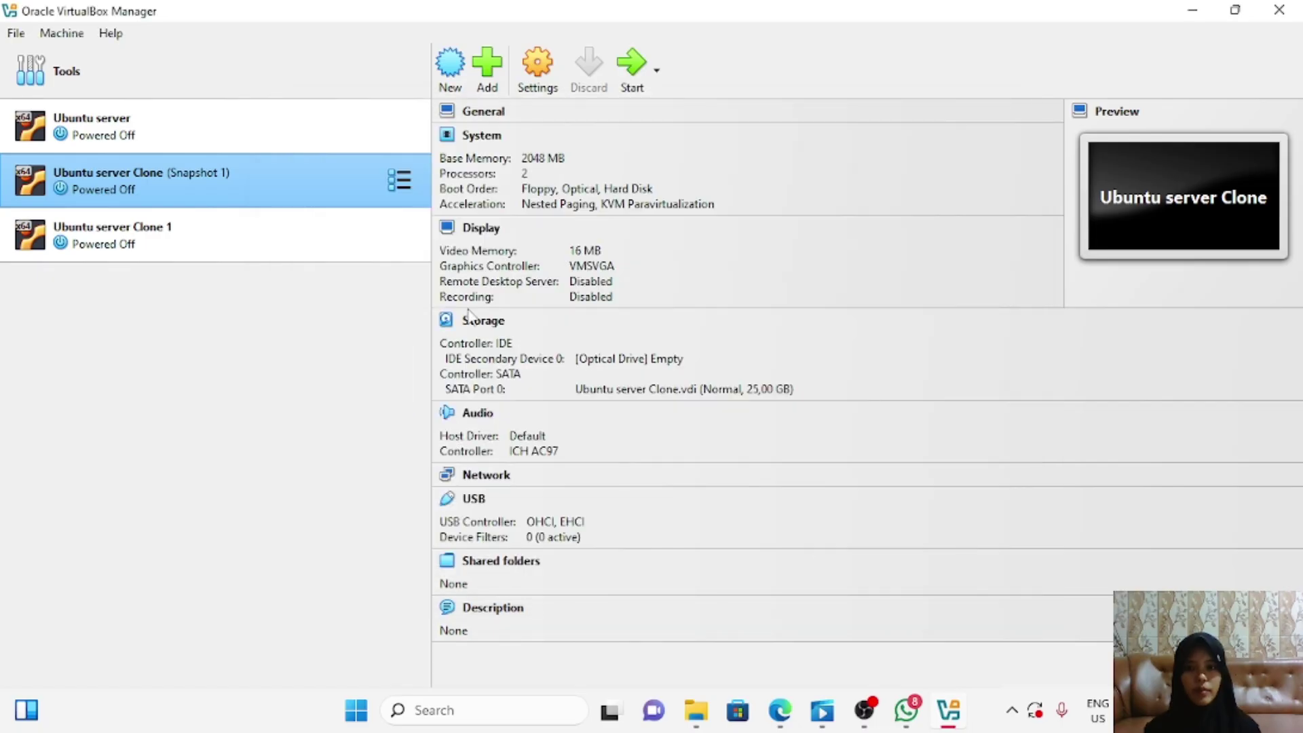
pyautogui.click(363, 127)
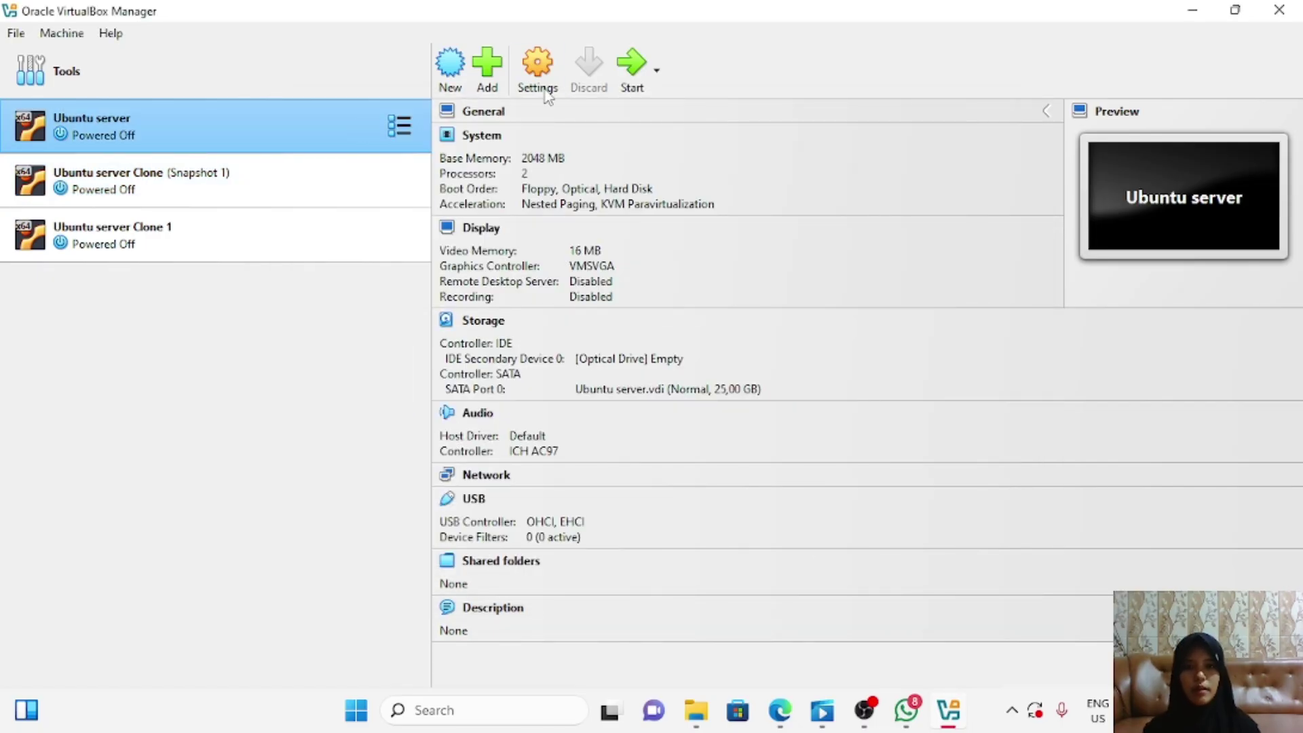
# Step: Start both the Ubuntu server and Ubuntu server Clone VMs
pyautogui.click(625, 80)
pyautogui.click(352, 177)
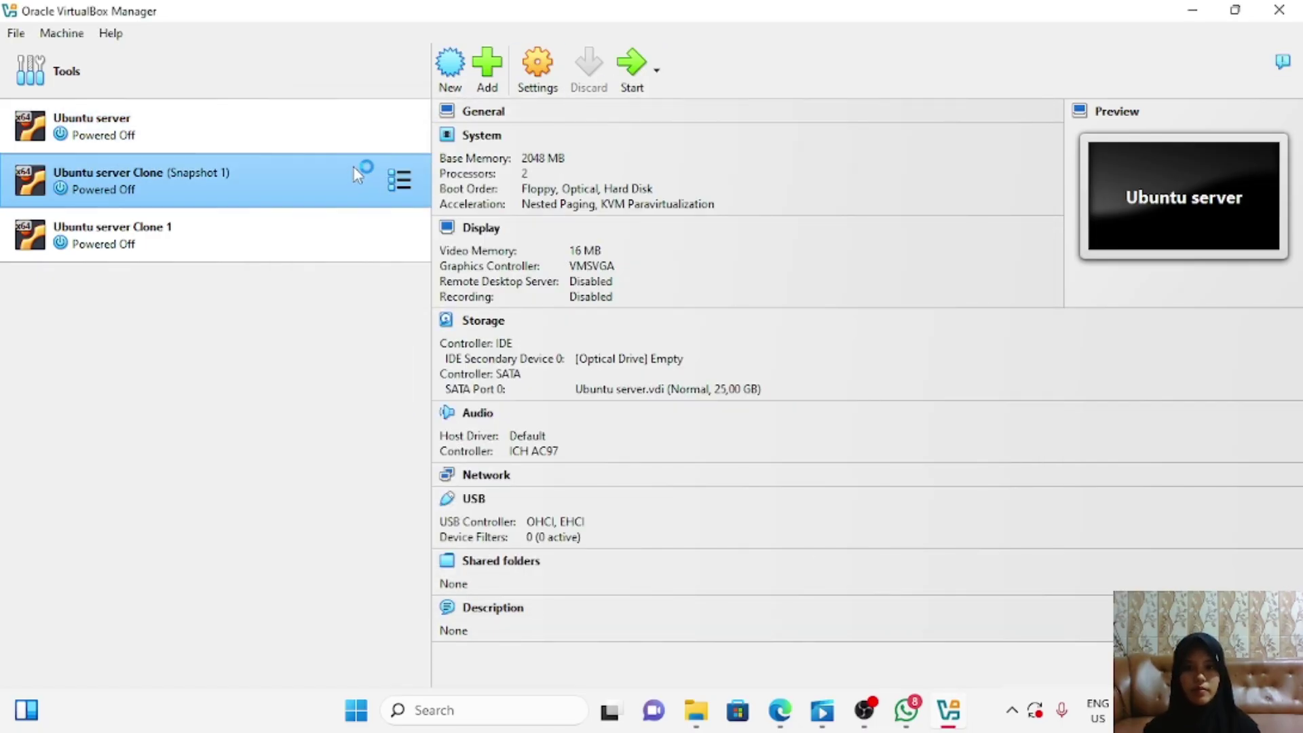
pyautogui.click(627, 78)
pyautogui.click(619, 88)
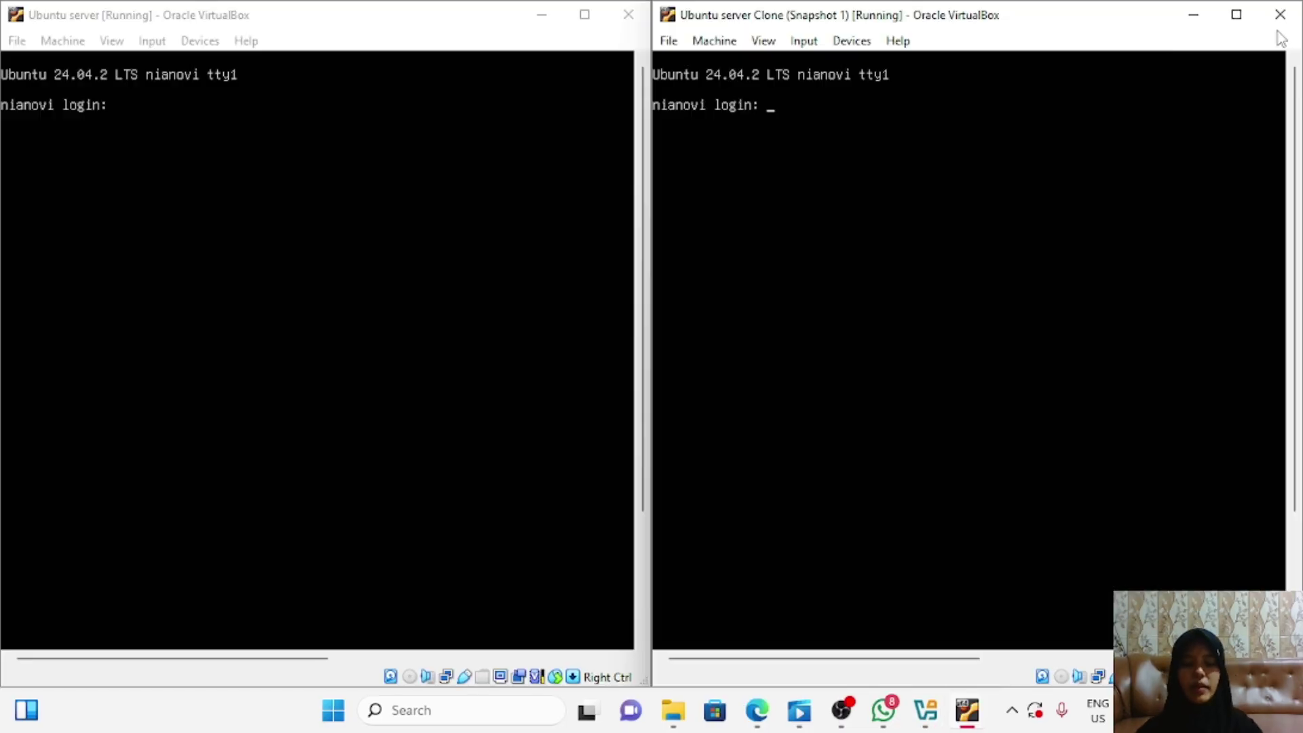
# Step: Log in on the Clone console with the account username and password
pyautogui.write('n')
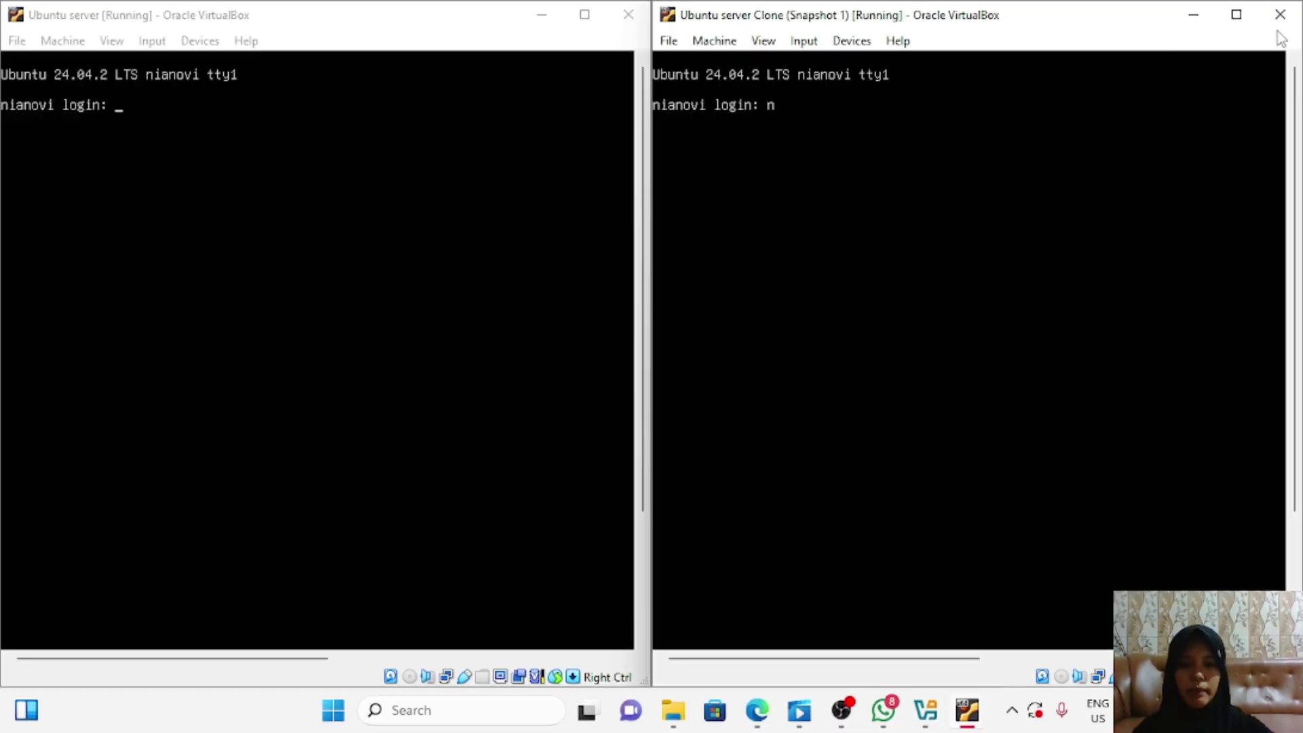
pyautogui.write('ianov')
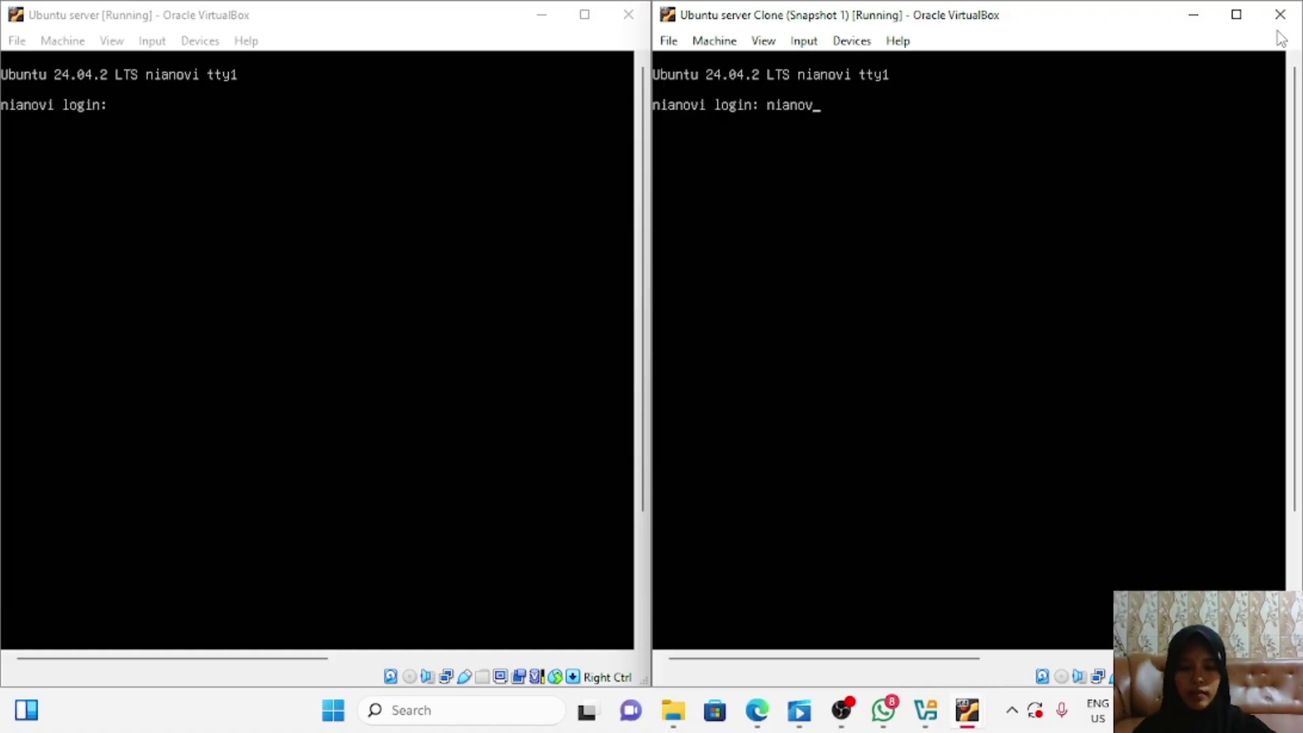
pyautogui.write('iatirizqi')
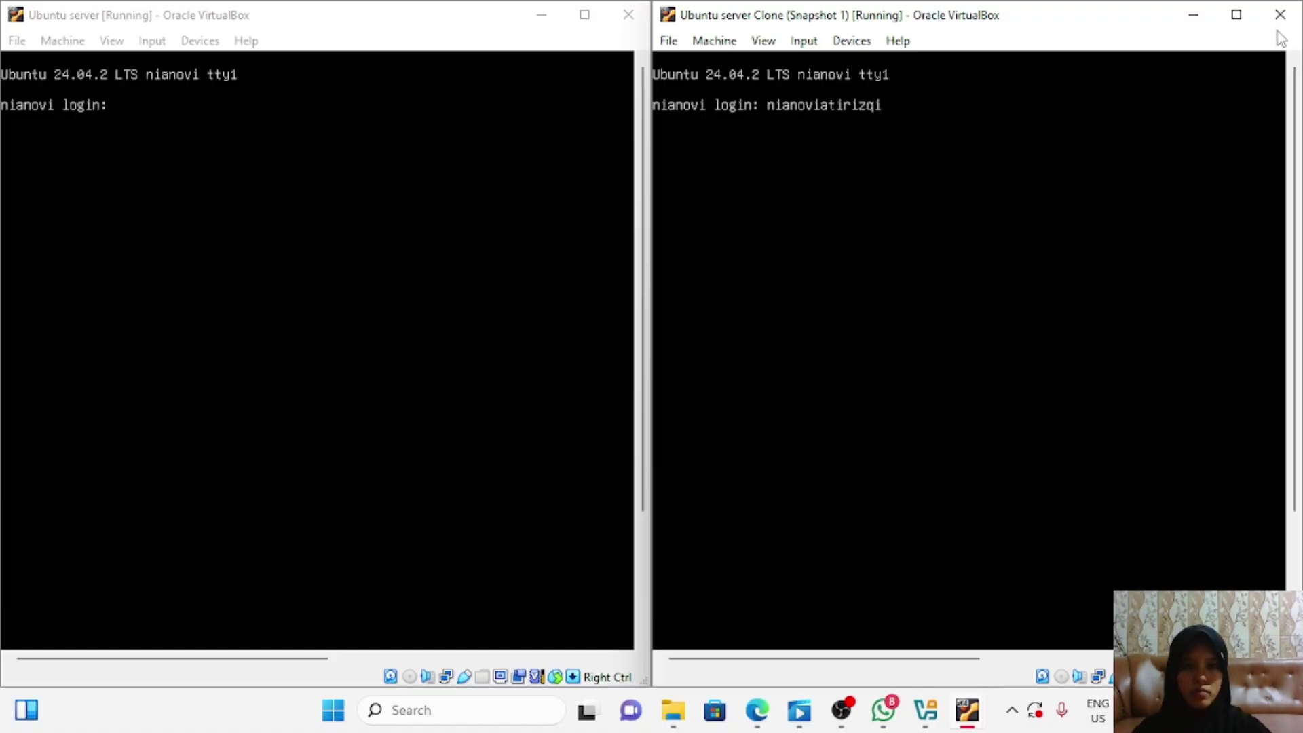
pyautogui.press('Return')
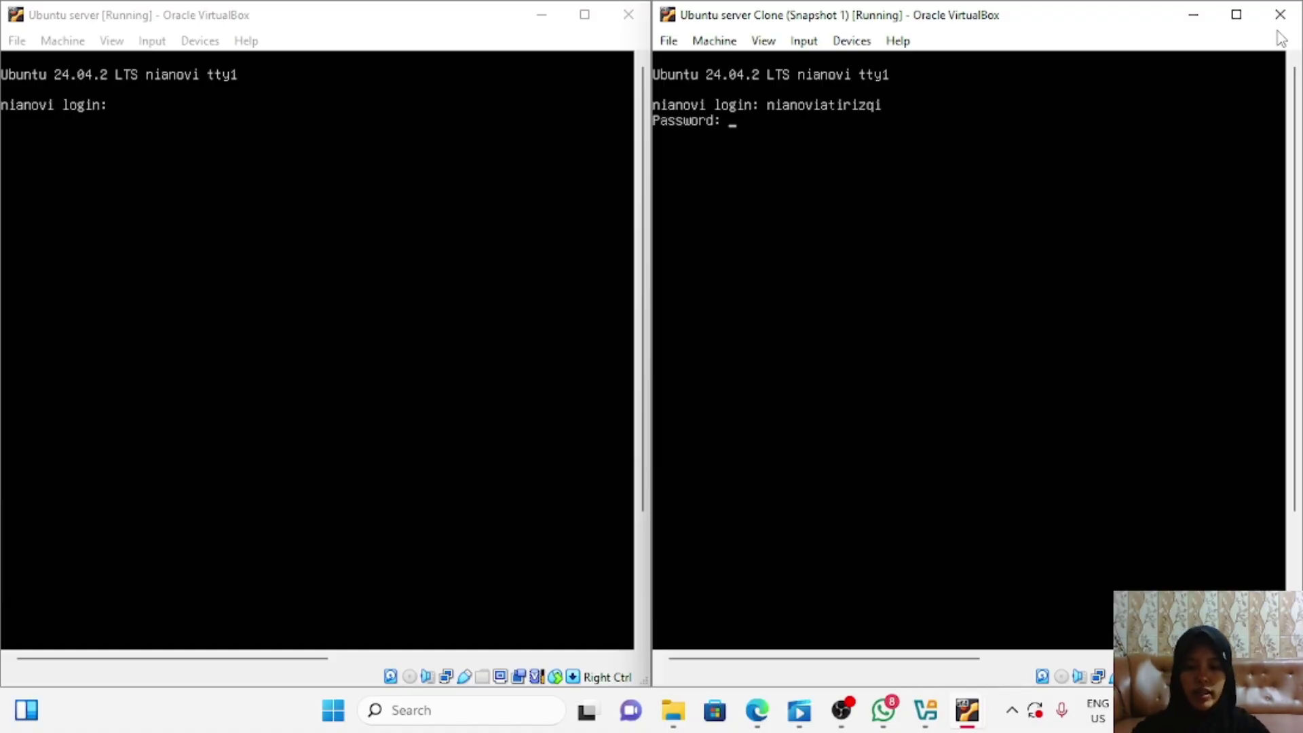
pyautogui.press('Return')
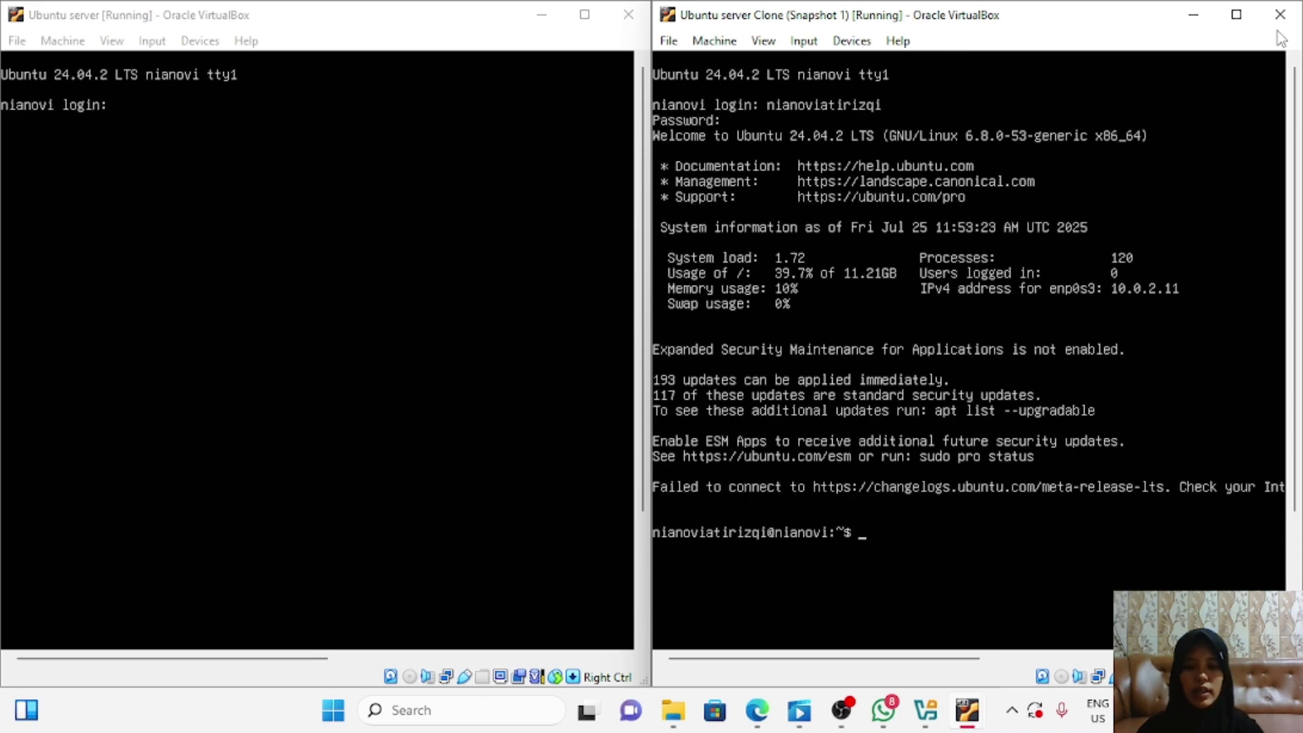
# Step: On the clone, release the enp0s3 lease with sudo dhclient -r enp0s3 and list interfaces
pyautogui.write('sudo')
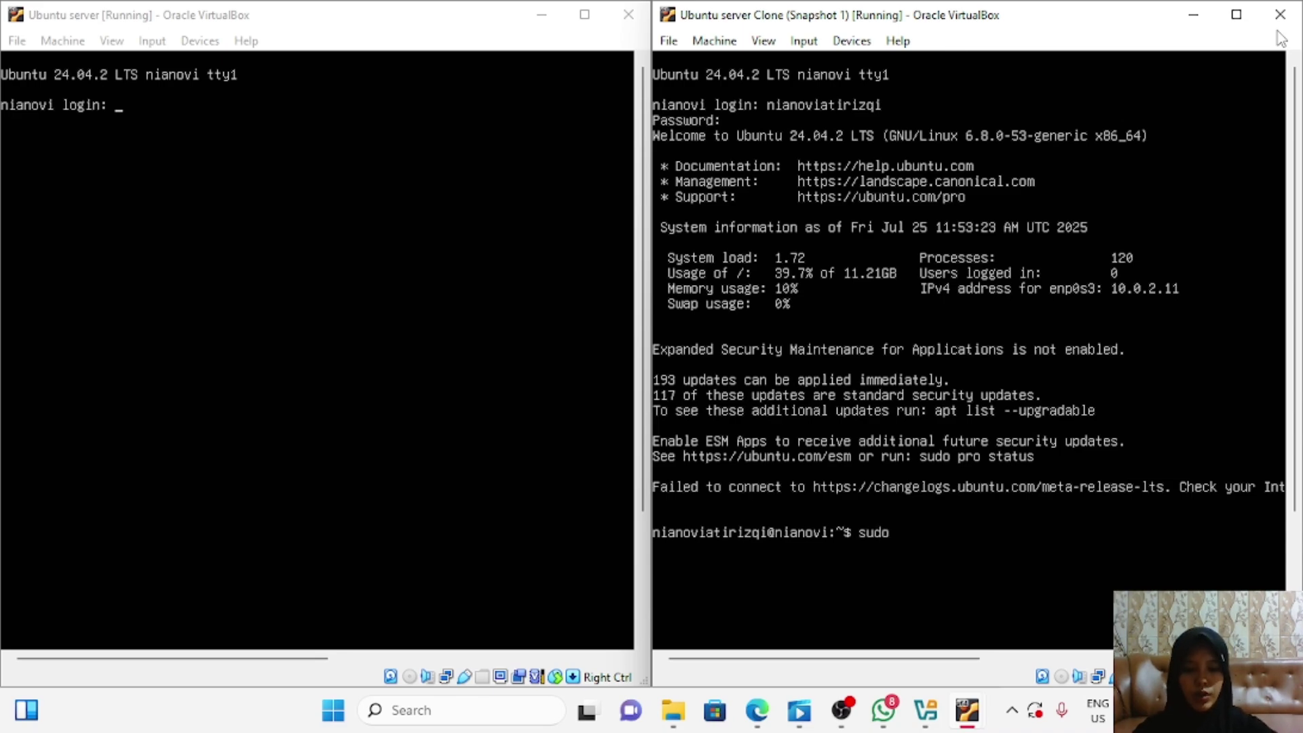
pyautogui.write(' dhclien')
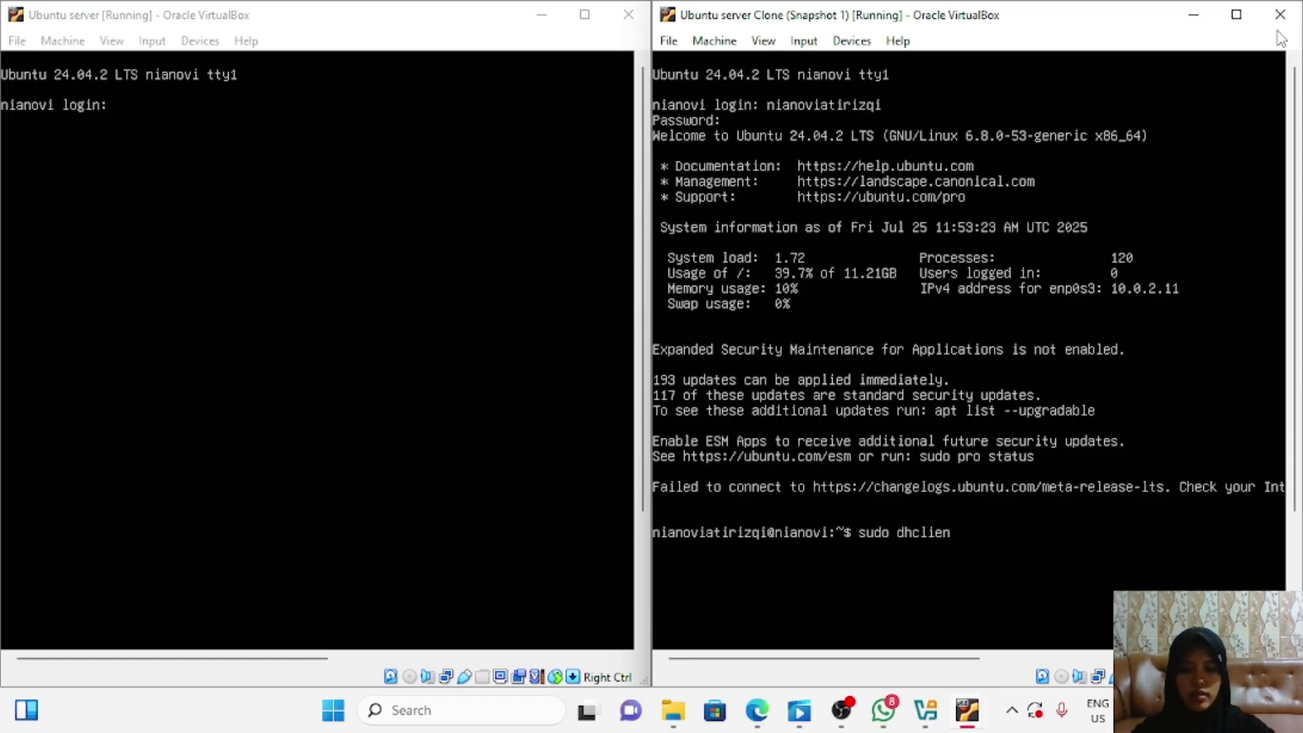
pyautogui.write('t -r enp')
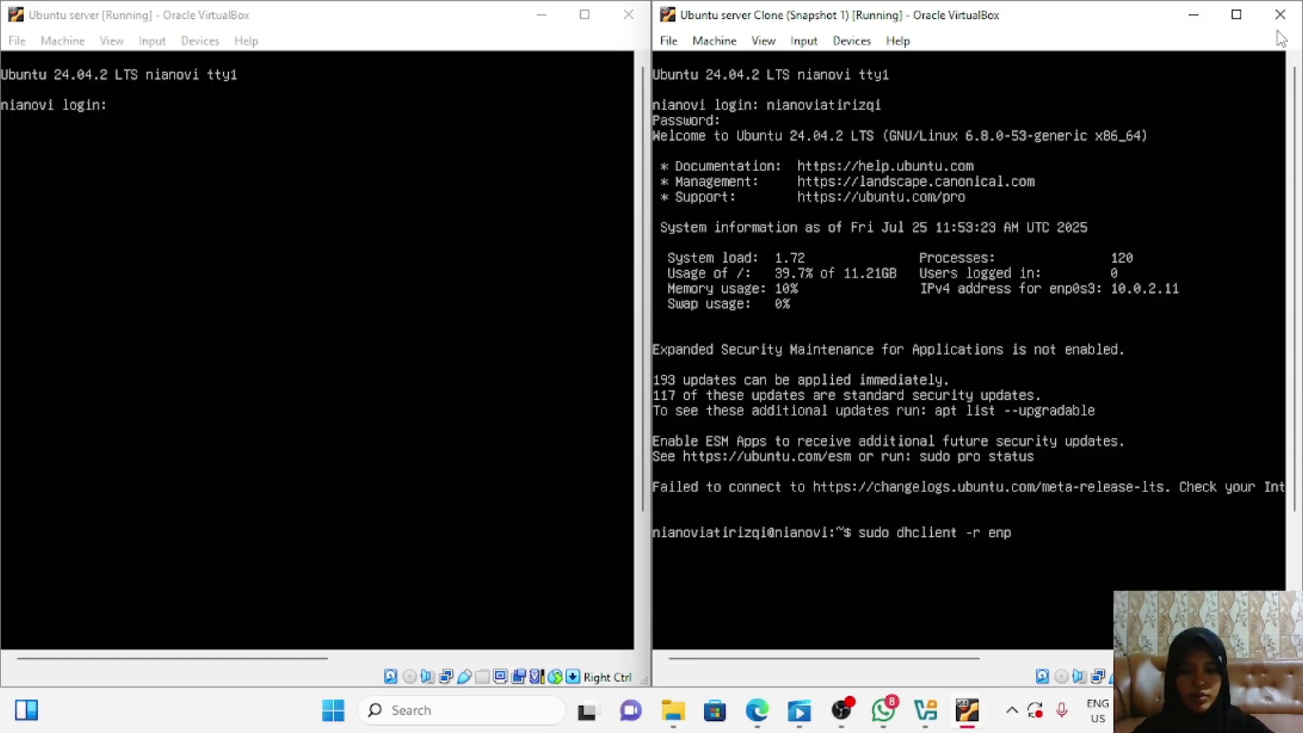
pyautogui.write('0s3')
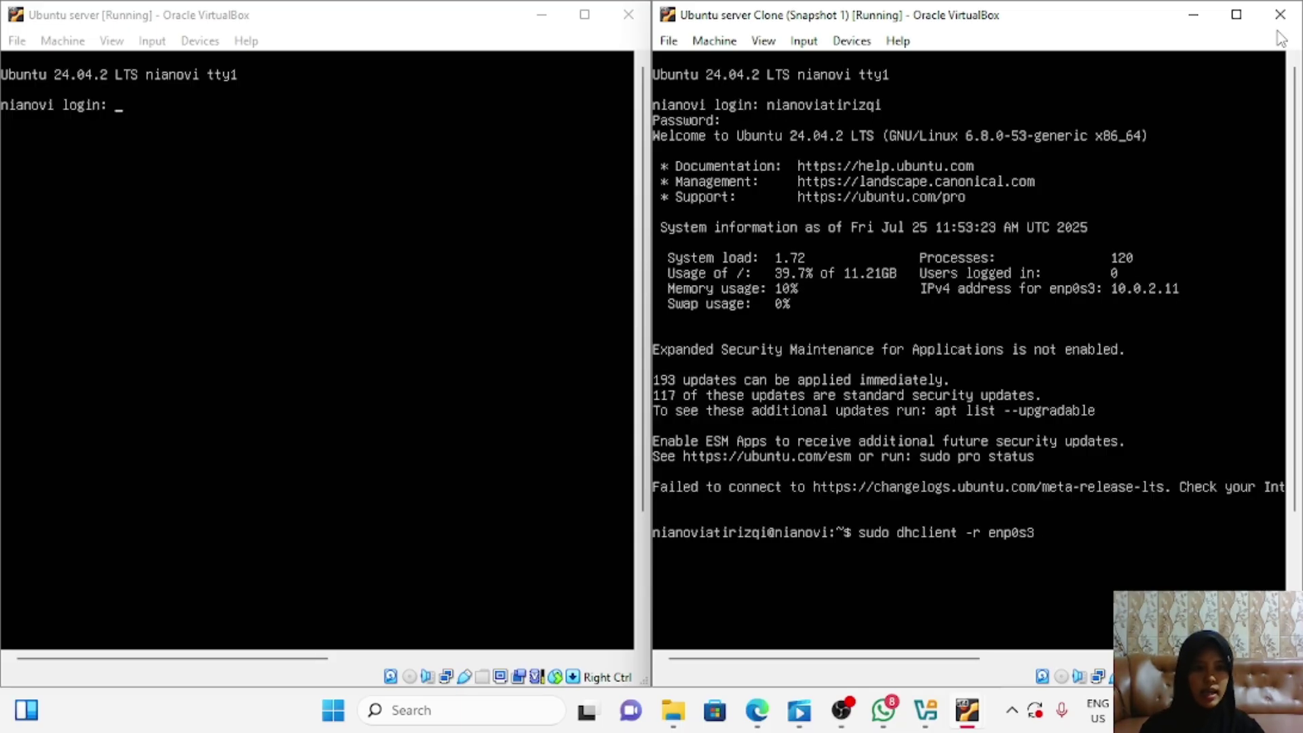
pyautogui.press('Return')
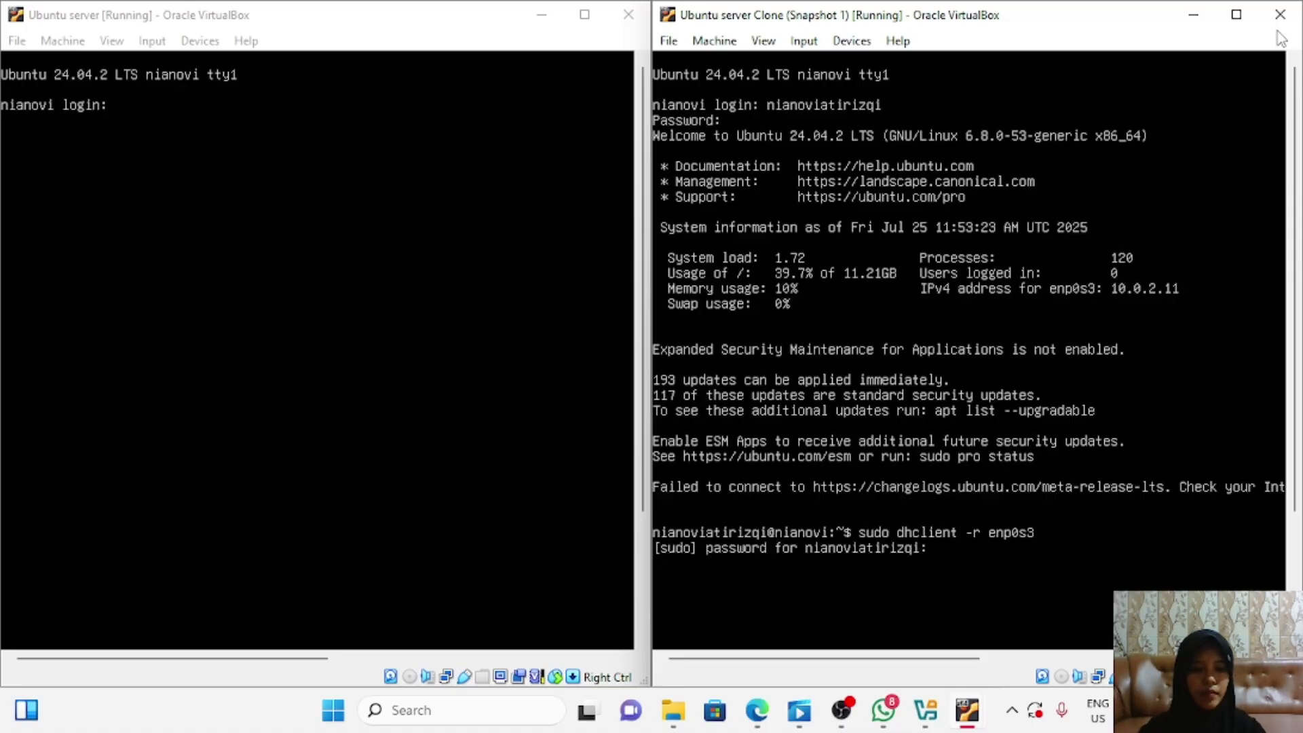
pyautogui.press('Return')
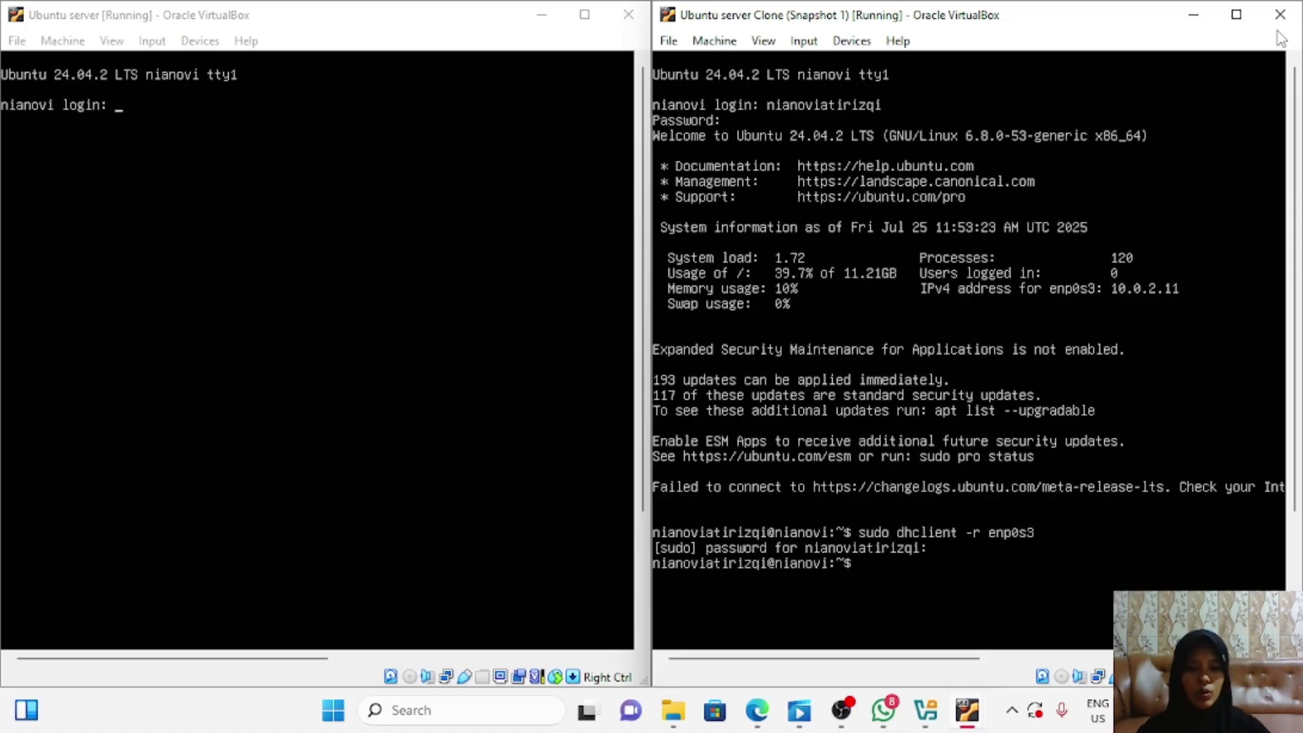
pyautogui.write('ip add')
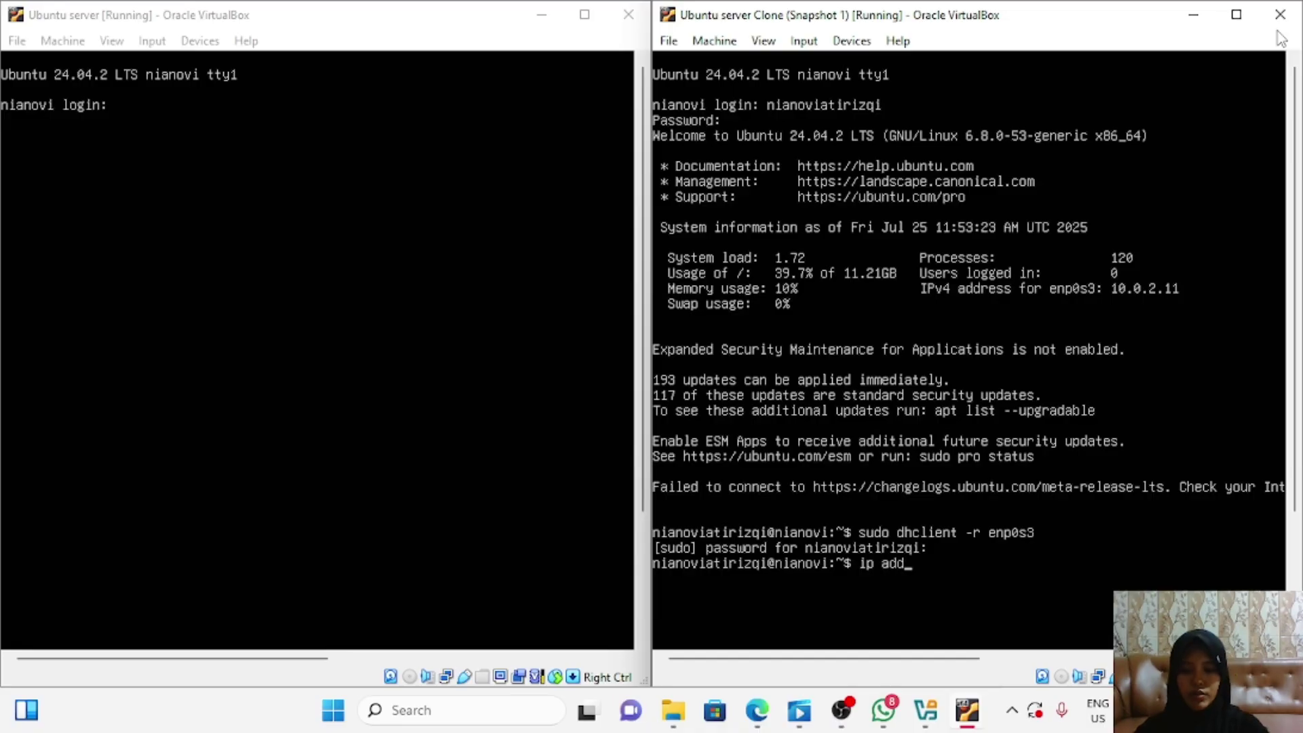
pyautogui.write('ress')
pyautogui.press('Return')
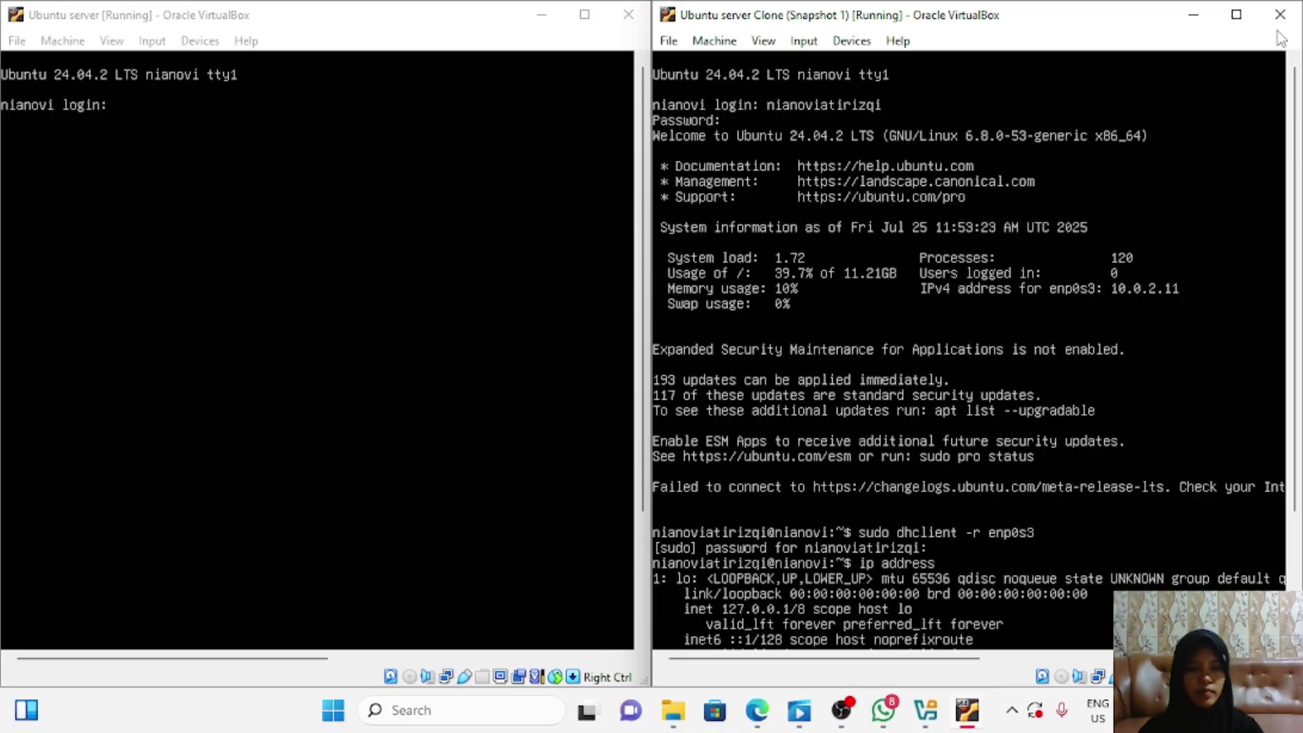
pyautogui.moveTo(1296, 75); pyautogui.dragTo(1296, 191)
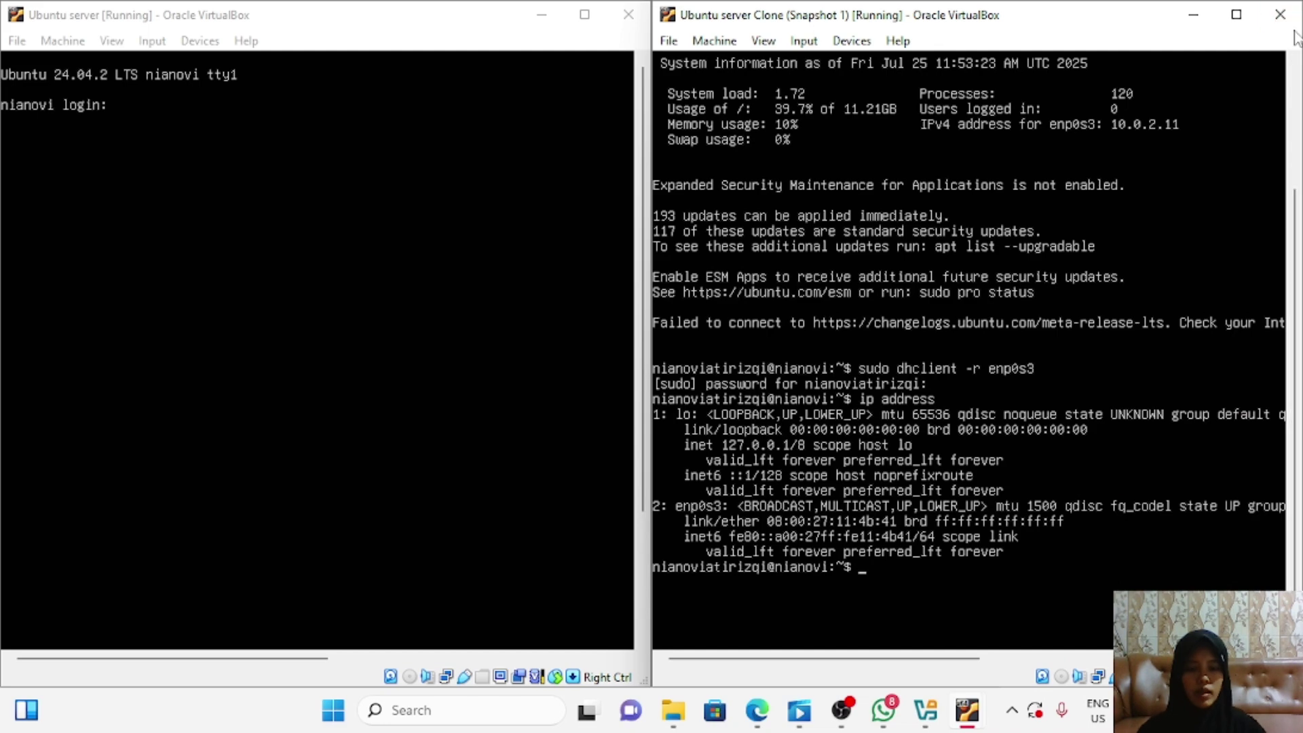
# Step: Renew the clone's enp0s3 lease with sudo dhclient enp0s3, confirming 10.0.2.12 via ip address
pyautogui.write('su')
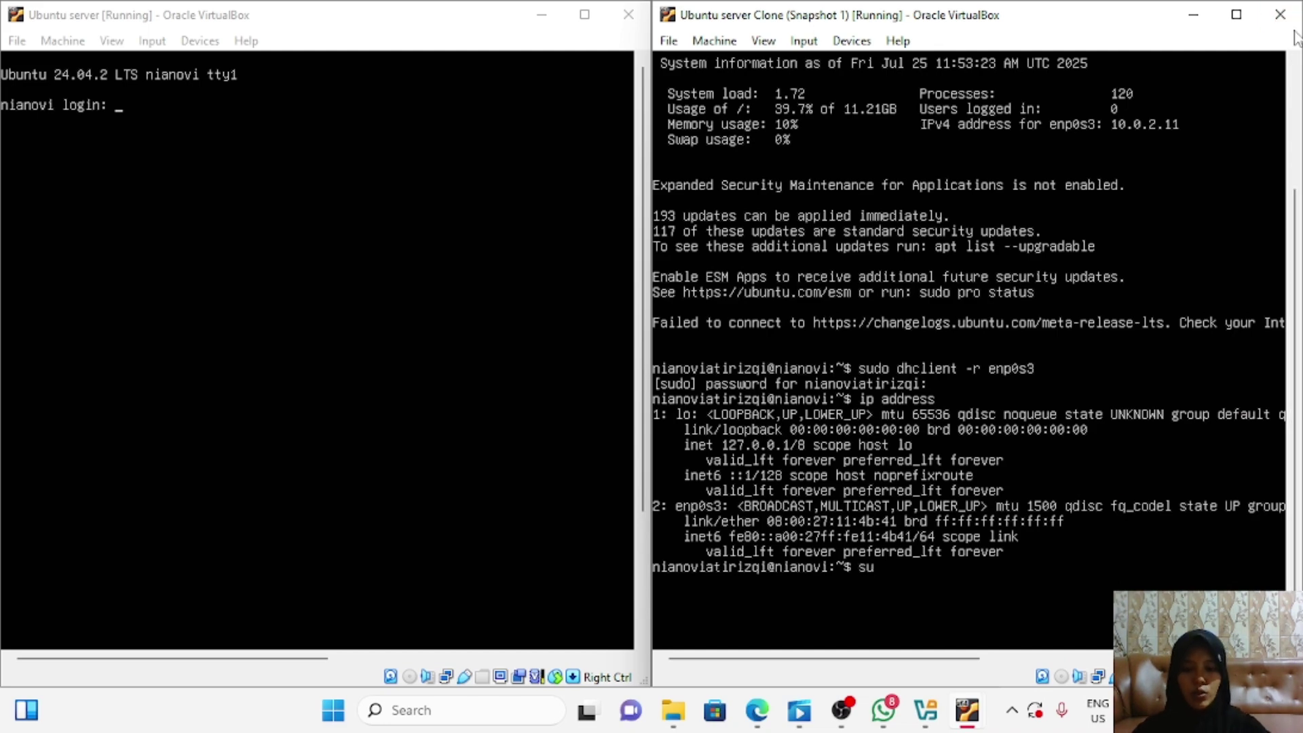
pyautogui.write('do dhclient')
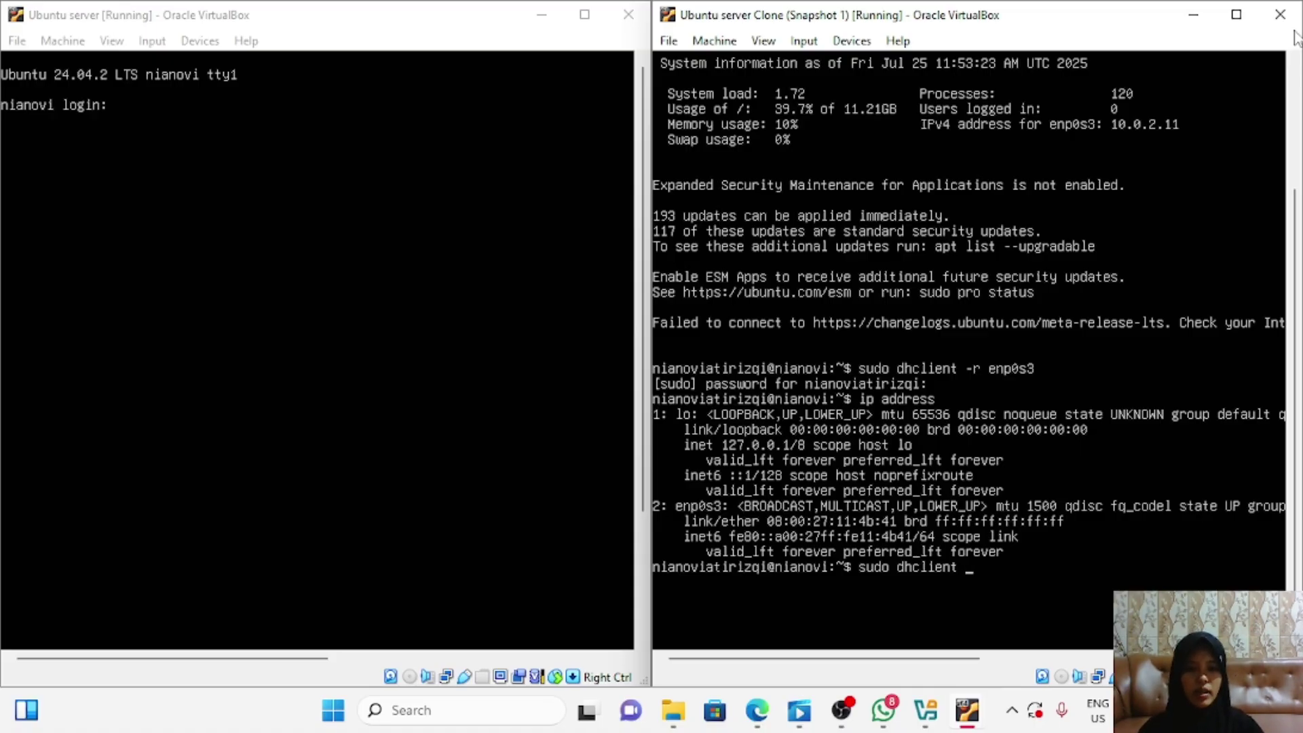
pyautogui.write('enp0s3')
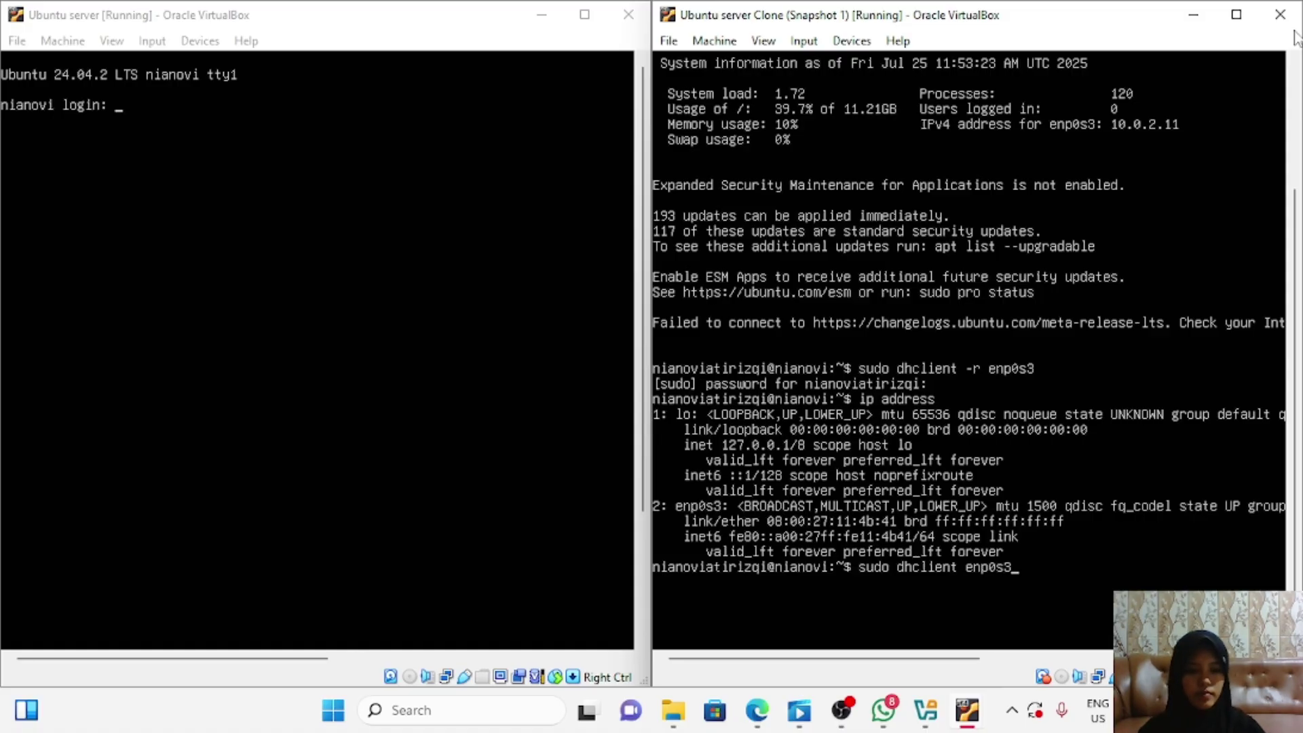
pyautogui.press('Return')
pyautogui.write('ip')
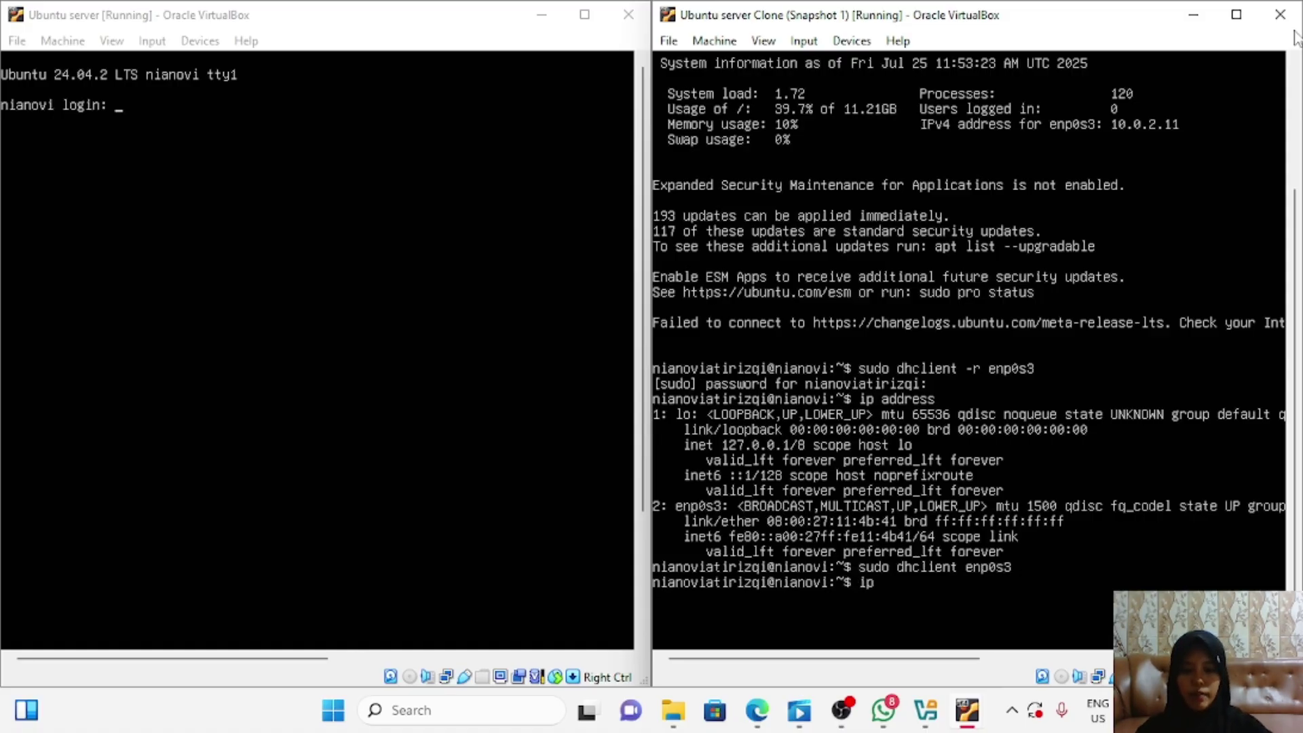
pyautogui.write(' address')
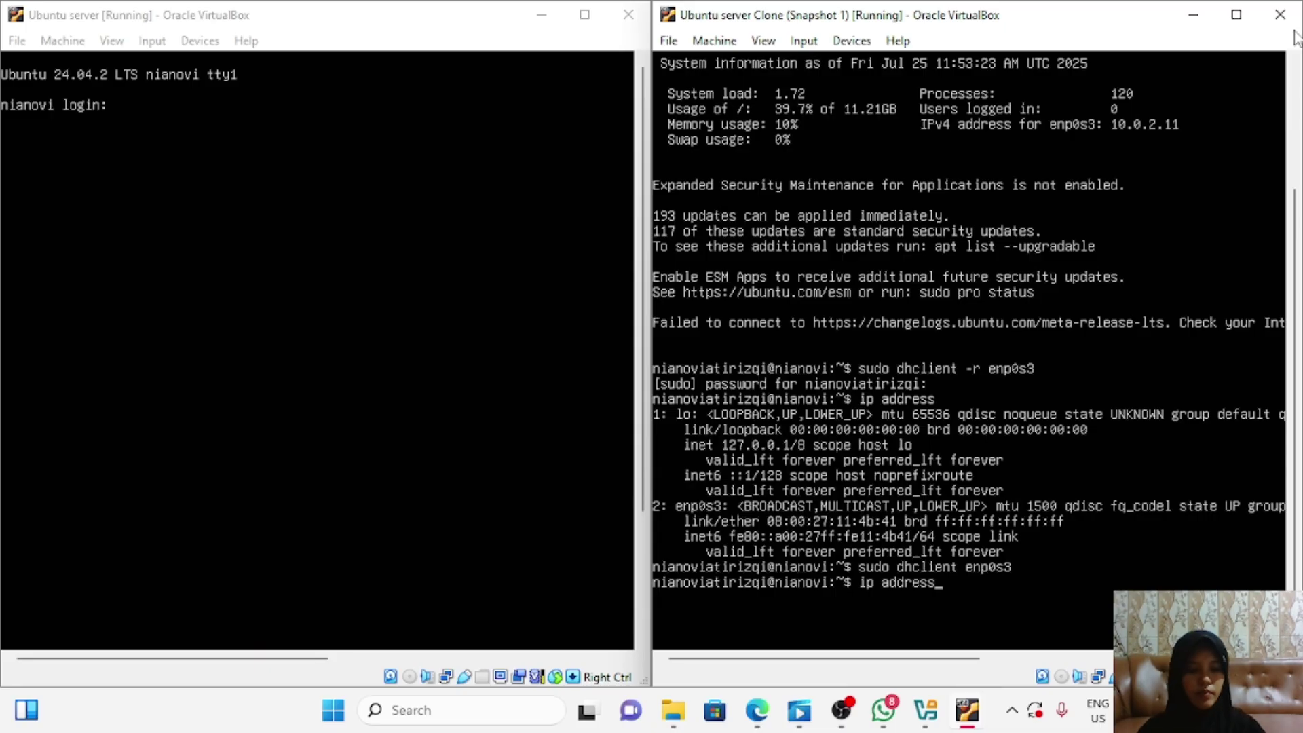
pyautogui.press('Return')
pyautogui.scroll(5, 1296, 129)
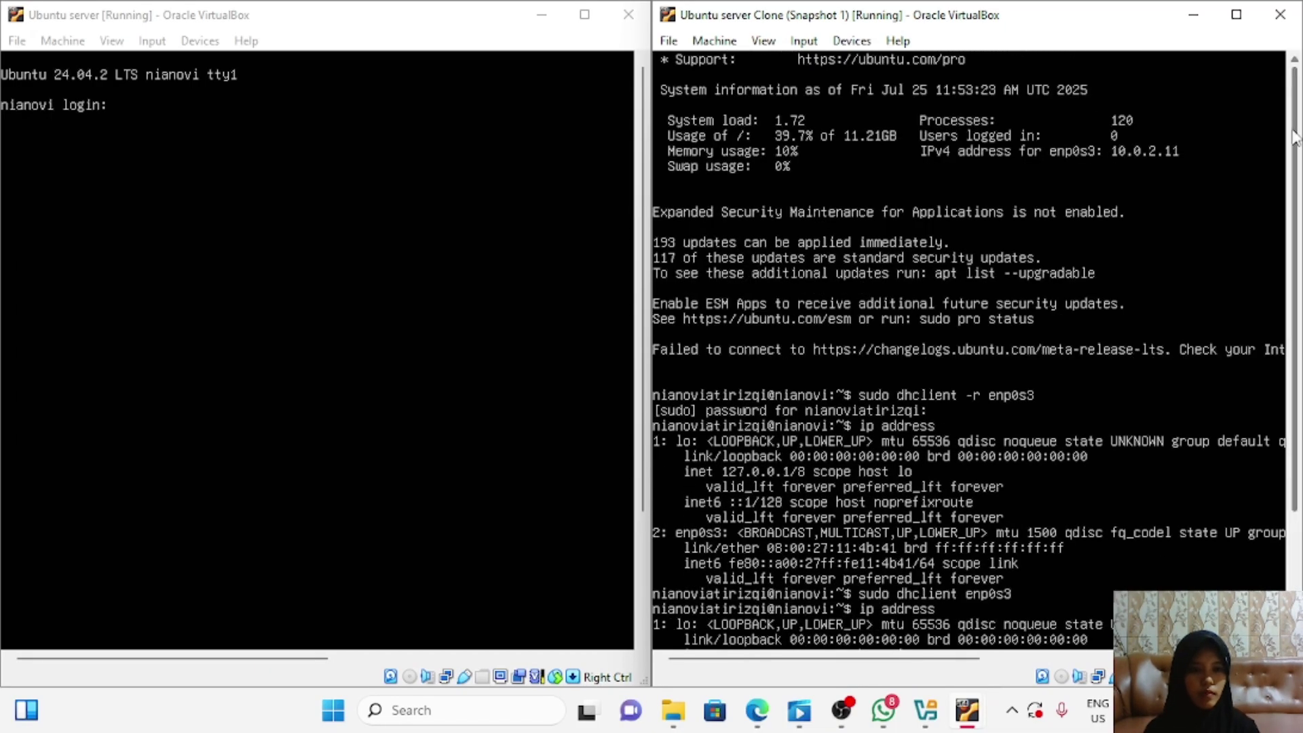
pyautogui.scroll(-5, 1296, 135)
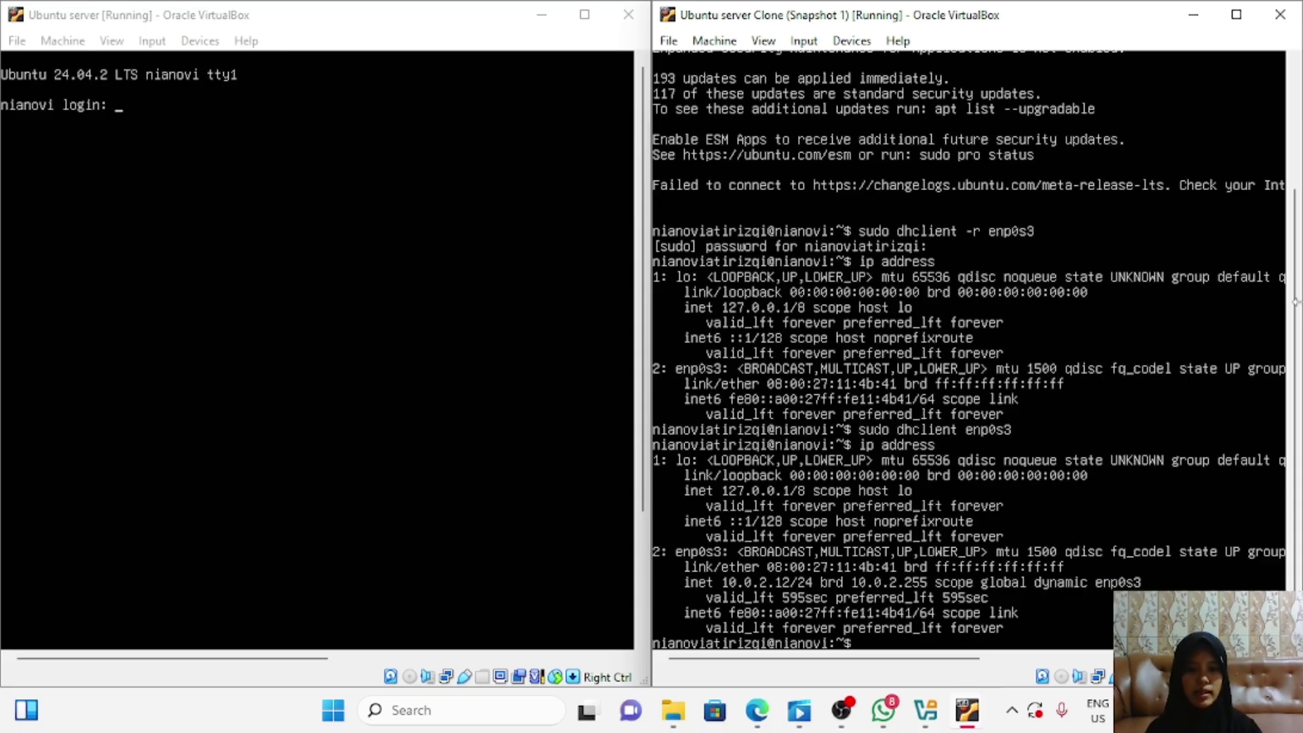
pyautogui.click(638, 60)
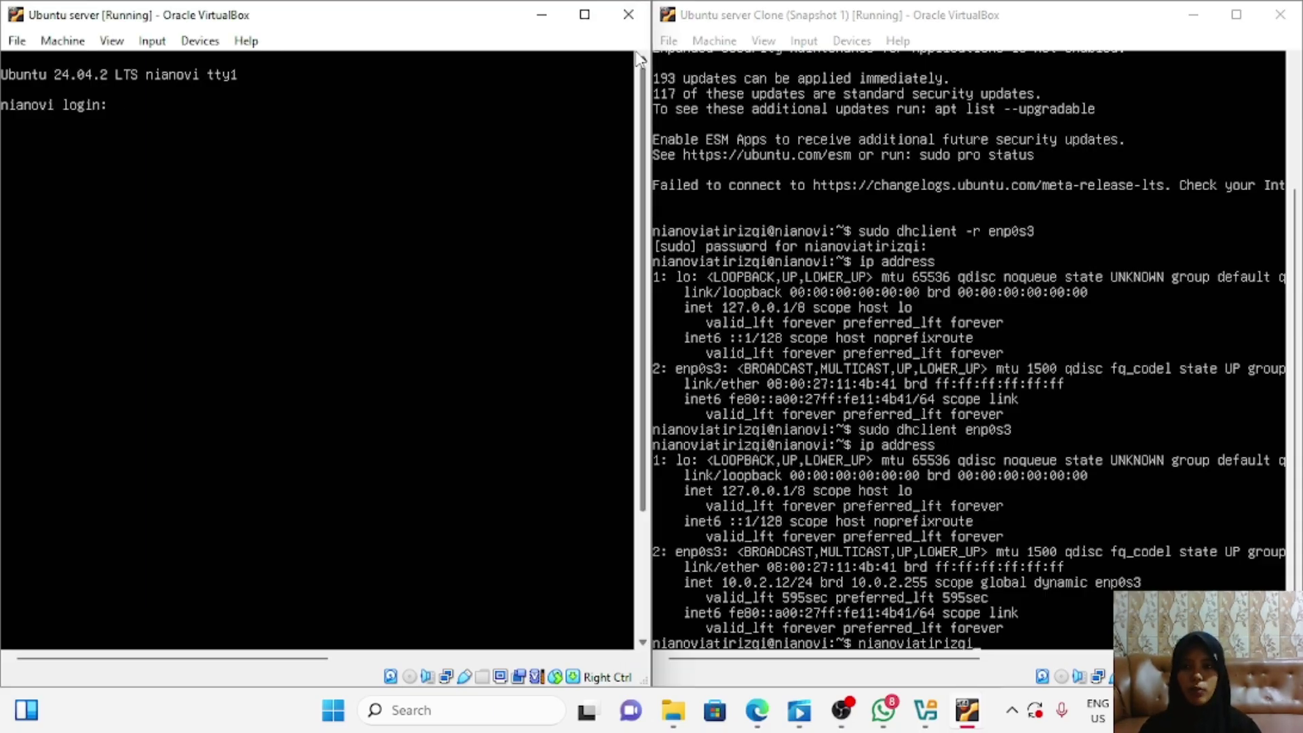
# Step: Log in to the original Ubuntu server with the account username and password
pyautogui.write('nianov')
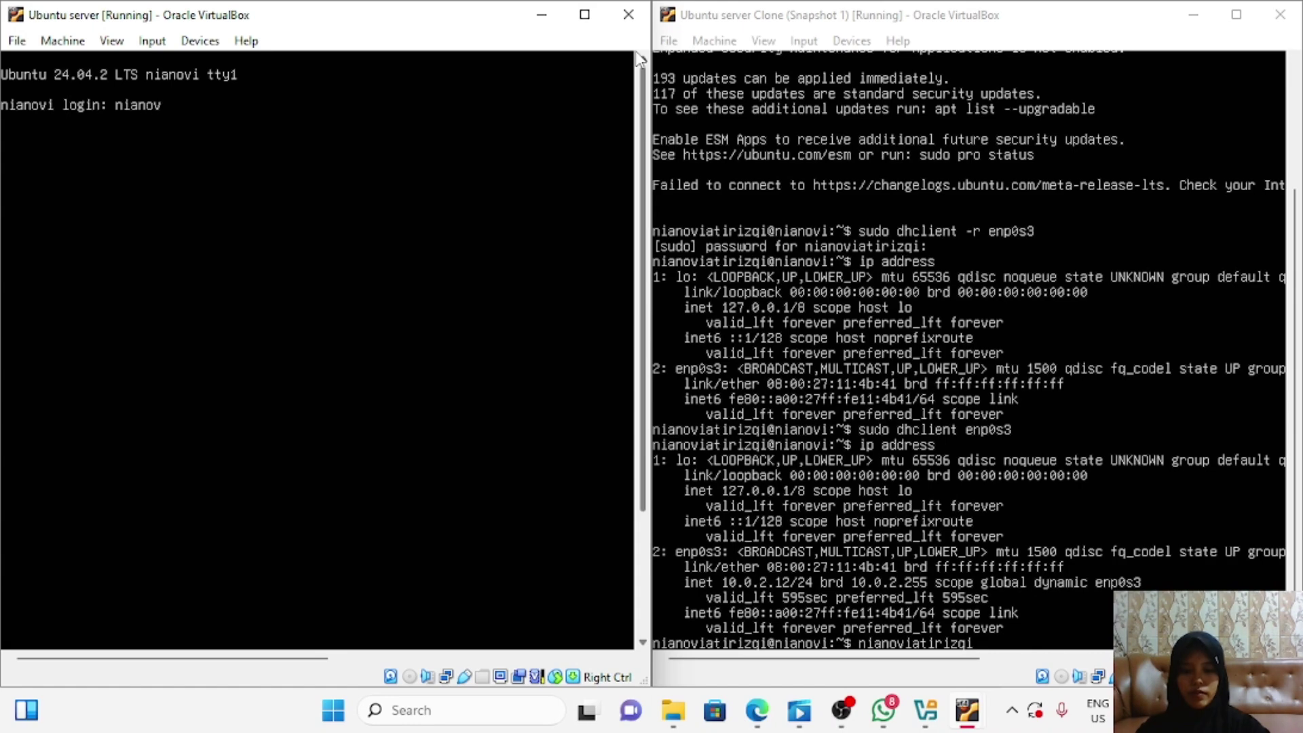
pyautogui.write('iatiriz')
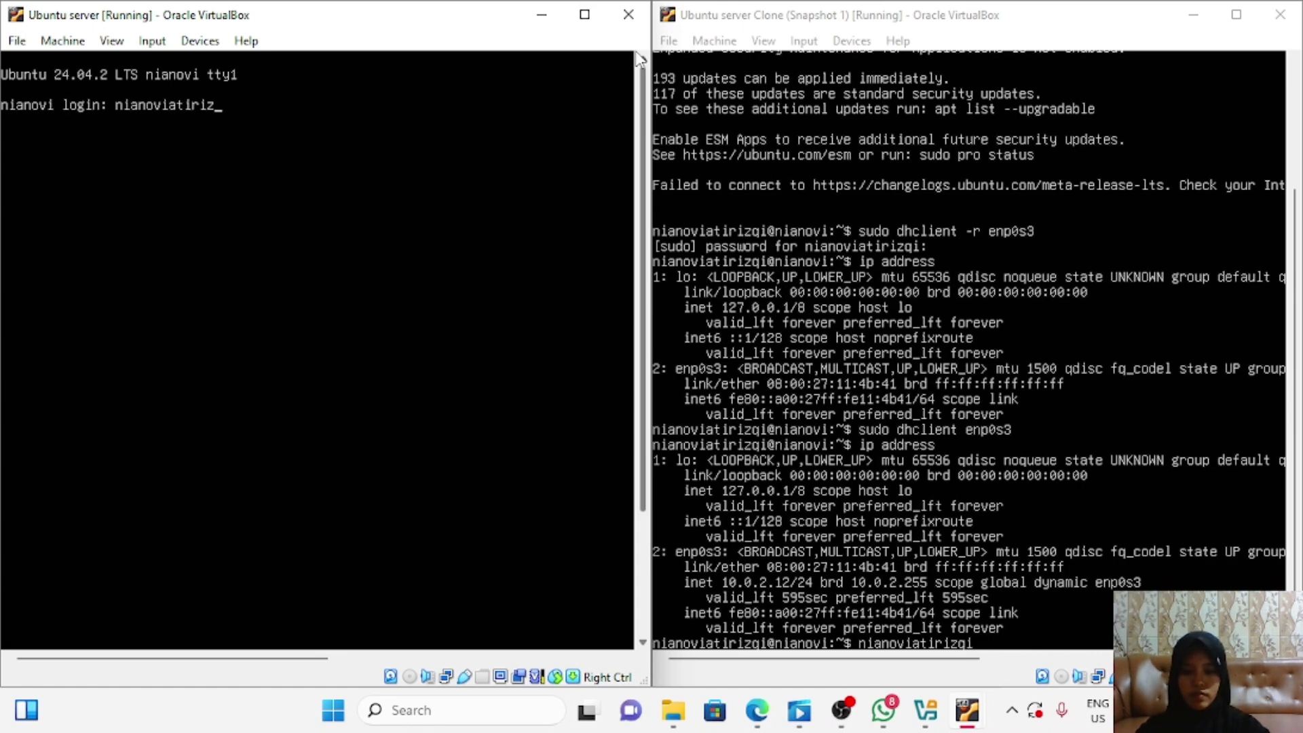
pyautogui.write('qi')
pyautogui.press('Return')
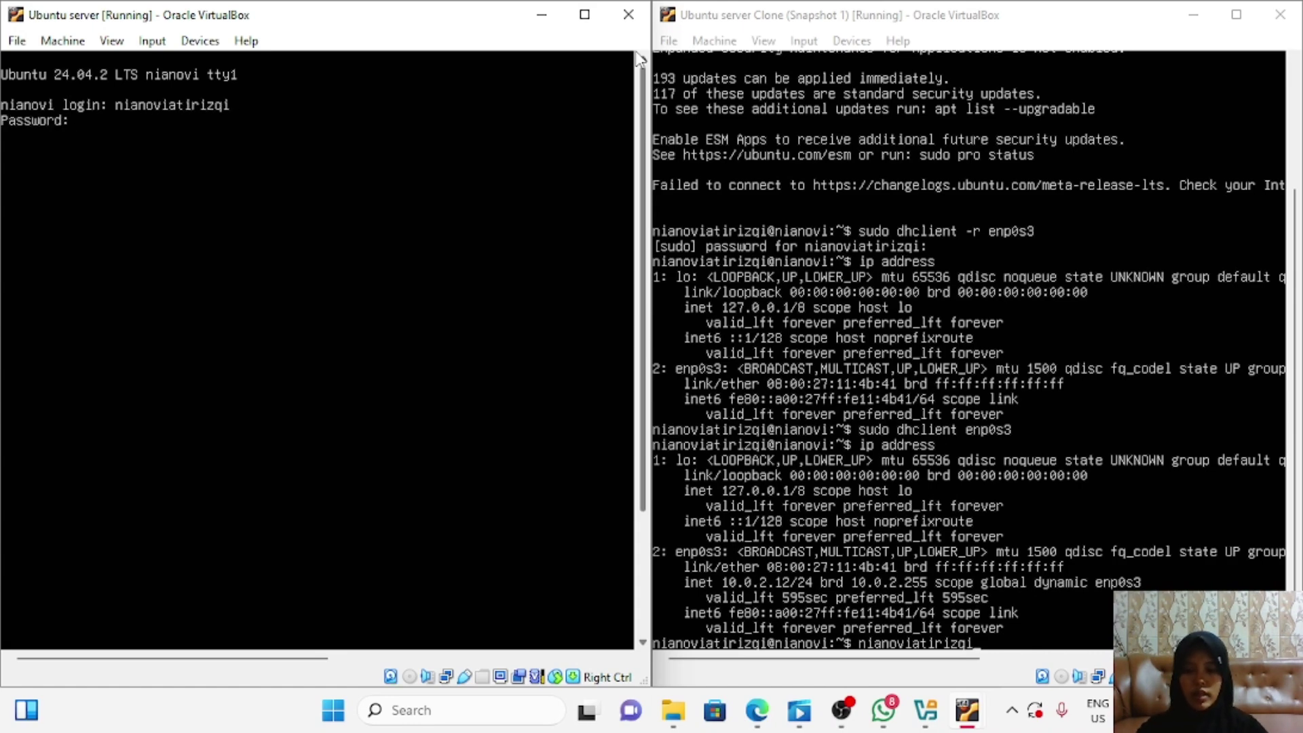
pyautogui.press('Return')
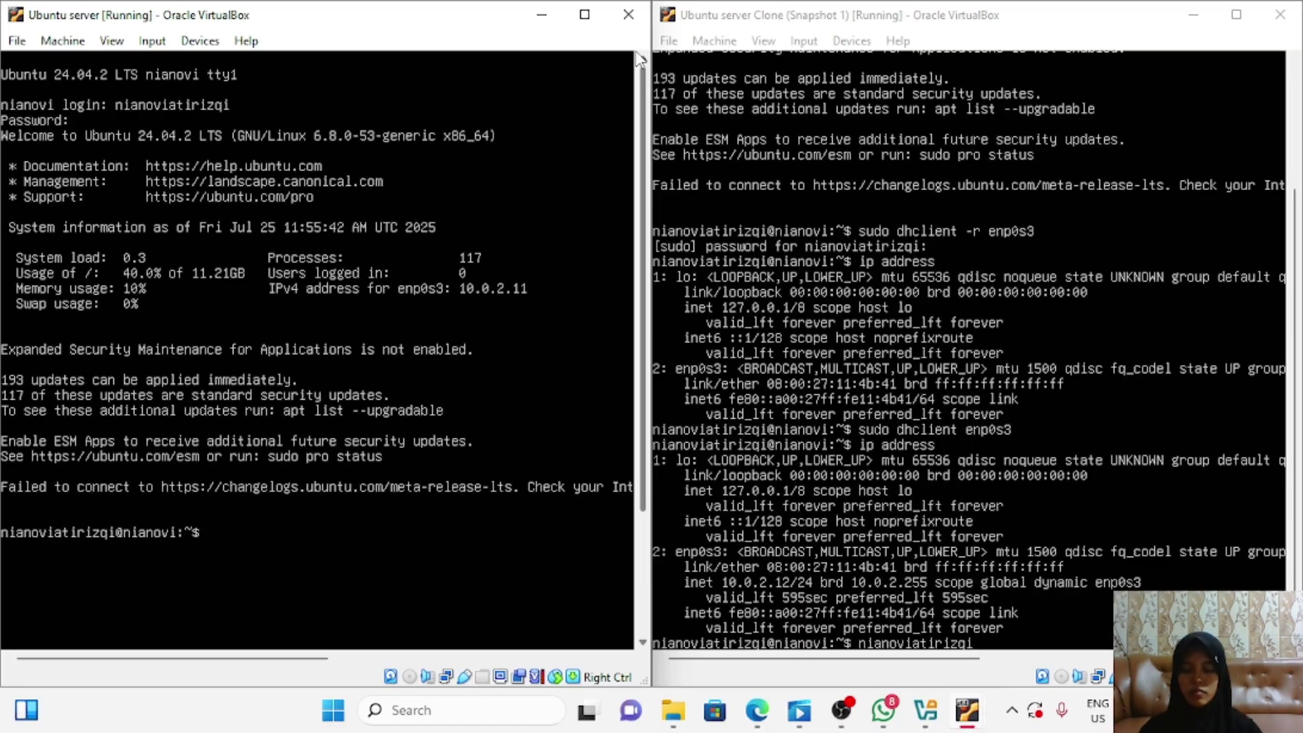
# Step: Release the original server's enp0s3 lease with sudo dhclient -r enp0s3, then enter ip address
pyautogui.write('sudo')
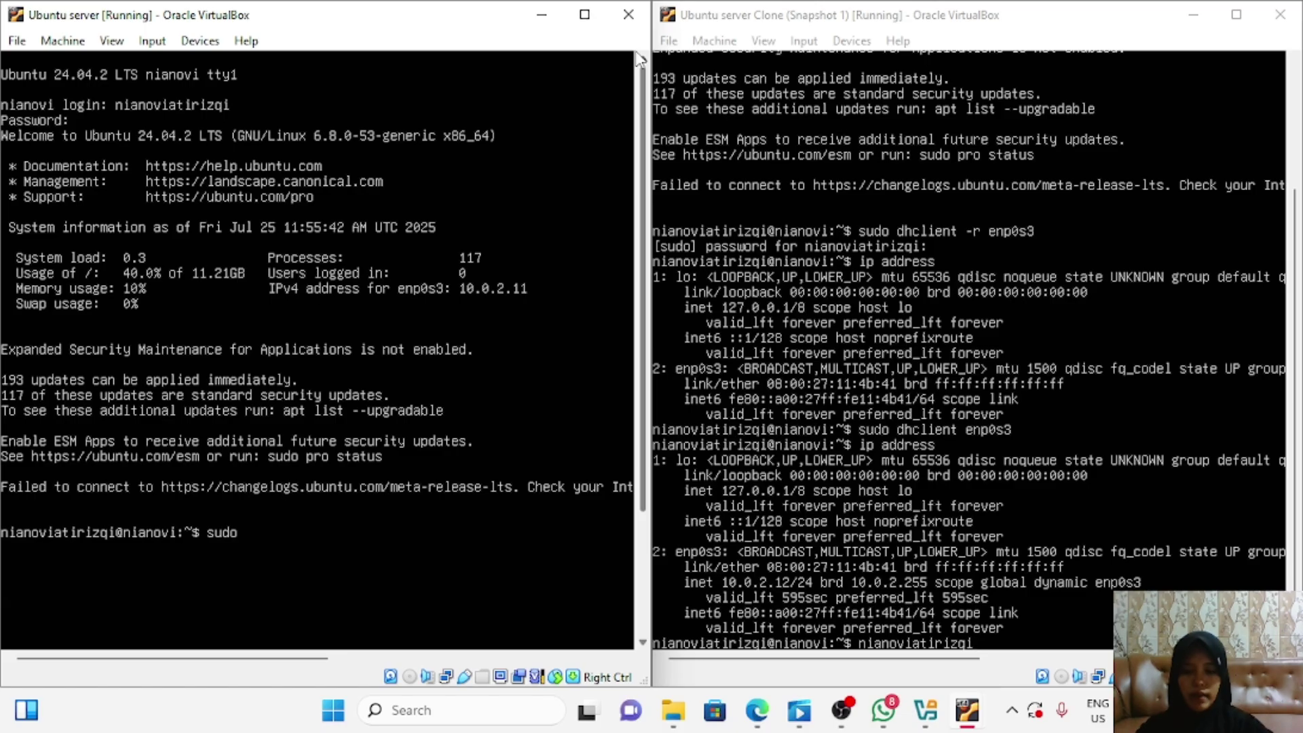
pyautogui.write(' dhv')
pyautogui.press('BackSpace')
pyautogui.write('client -r')
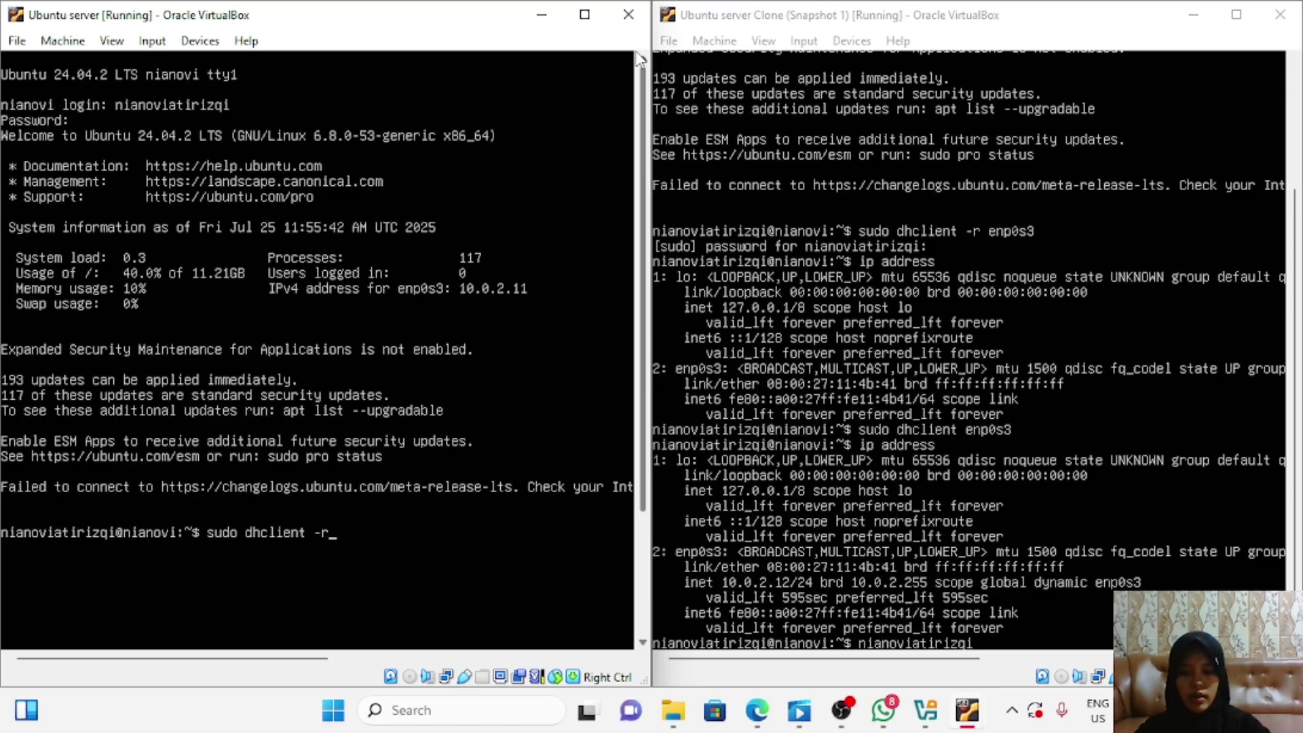
pyautogui.write(' enp0s3')
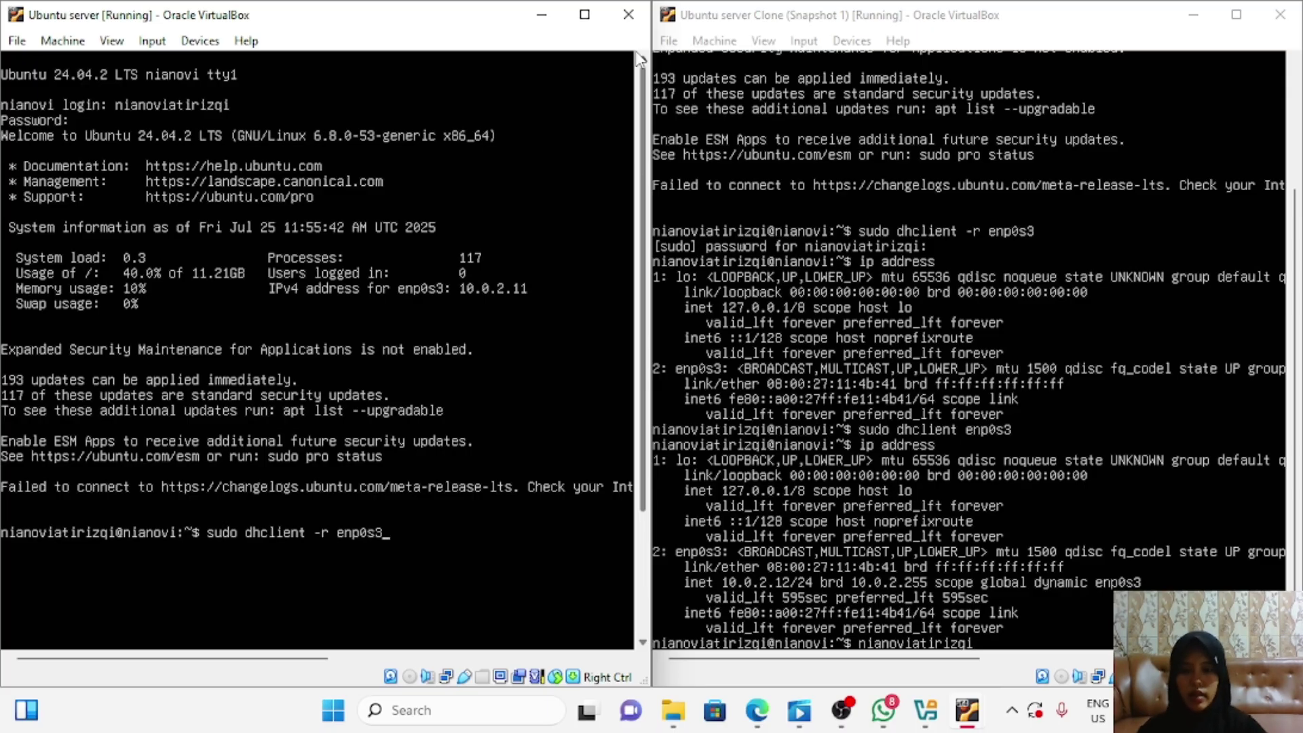
pyautogui.press('Return')
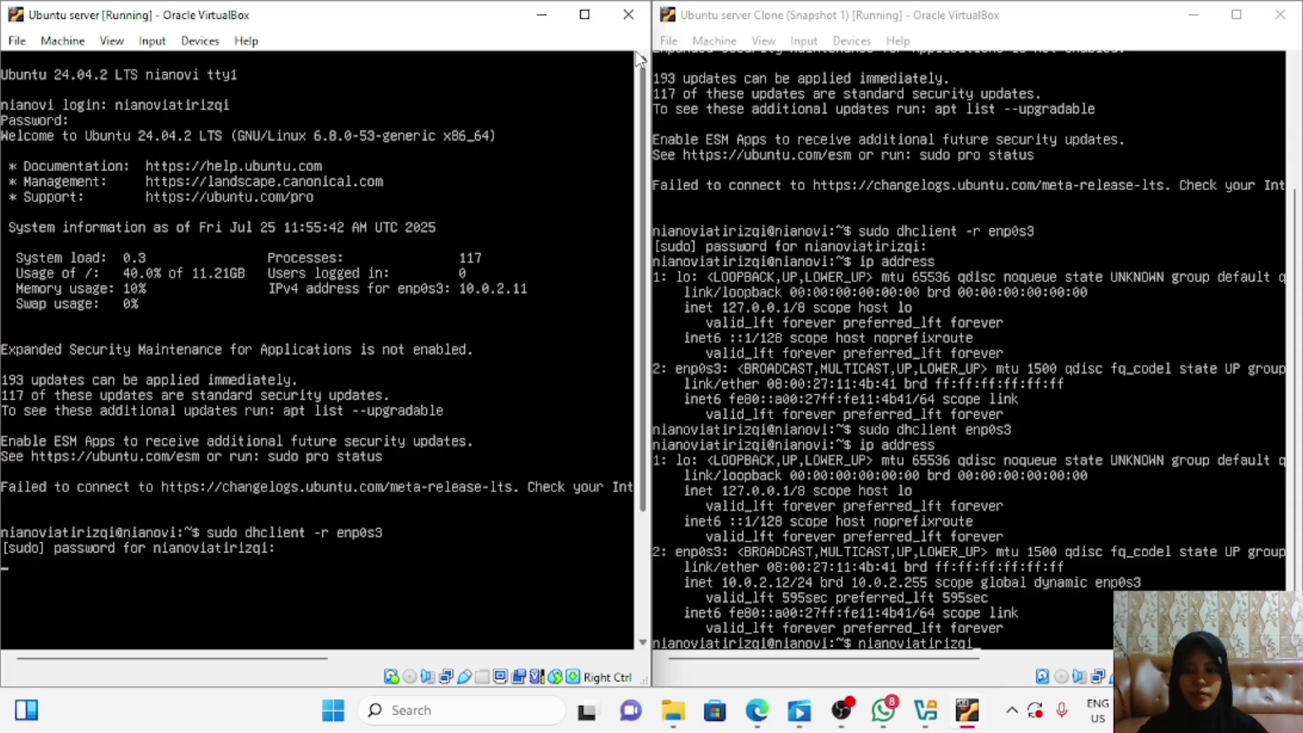
pyautogui.press('Return')
pyautogui.write('ip address')
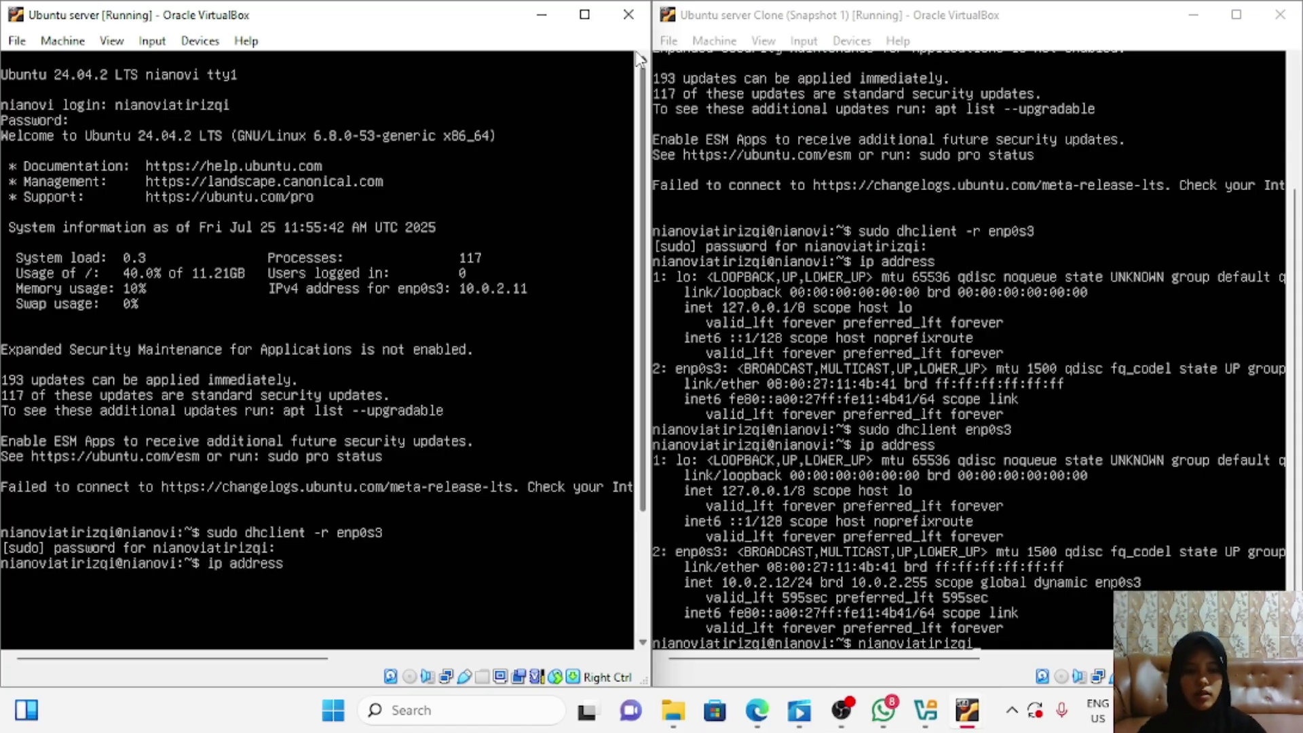
# Step: List interfaces, then renew enp0s3 with sudo dhclient so the original server shows 10.0.2.13
pyautogui.press('Return')
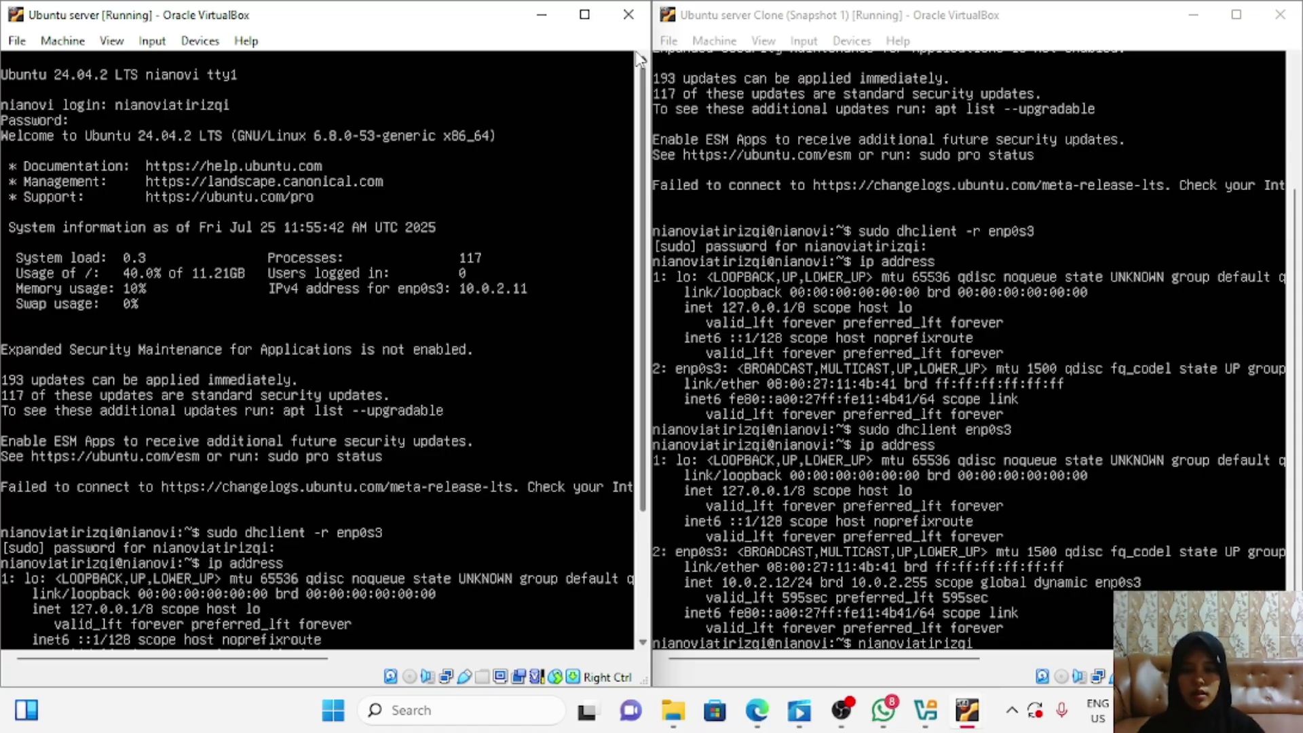
pyautogui.moveTo(645, 175); pyautogui.dragTo(645, 258)
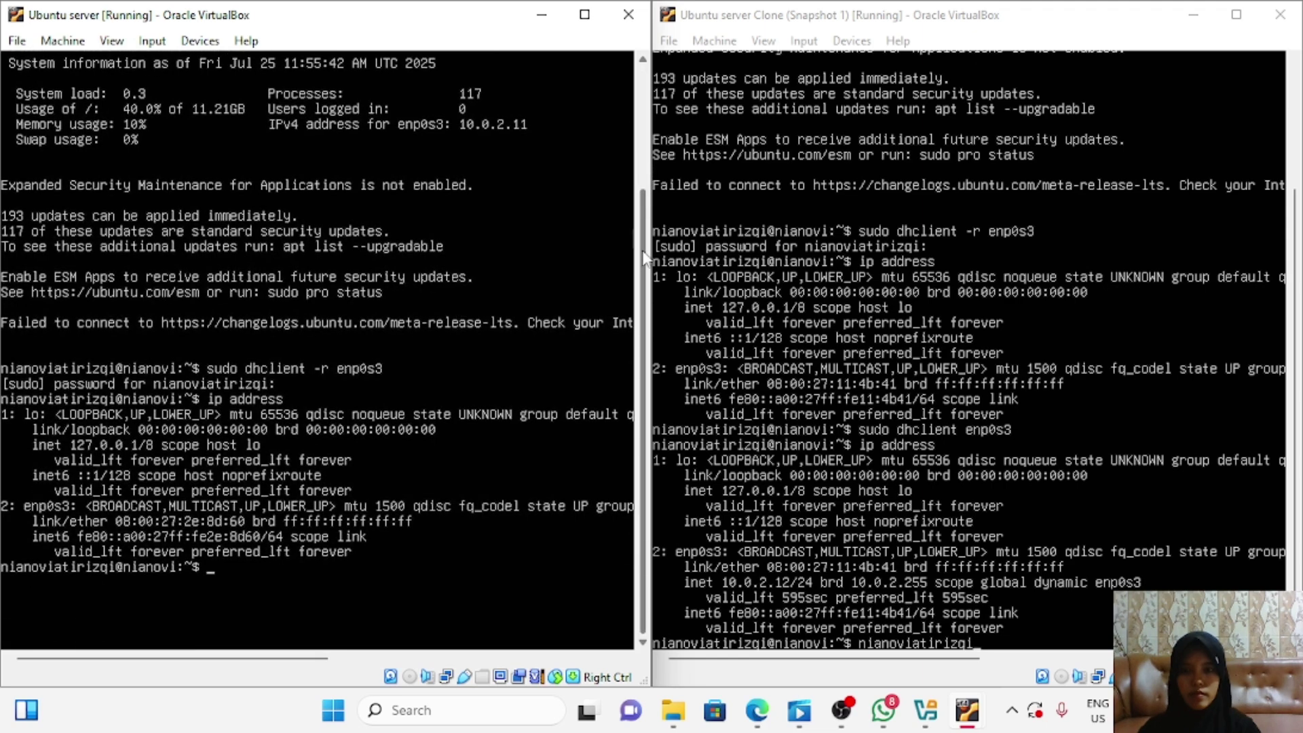
pyautogui.write('sudo')
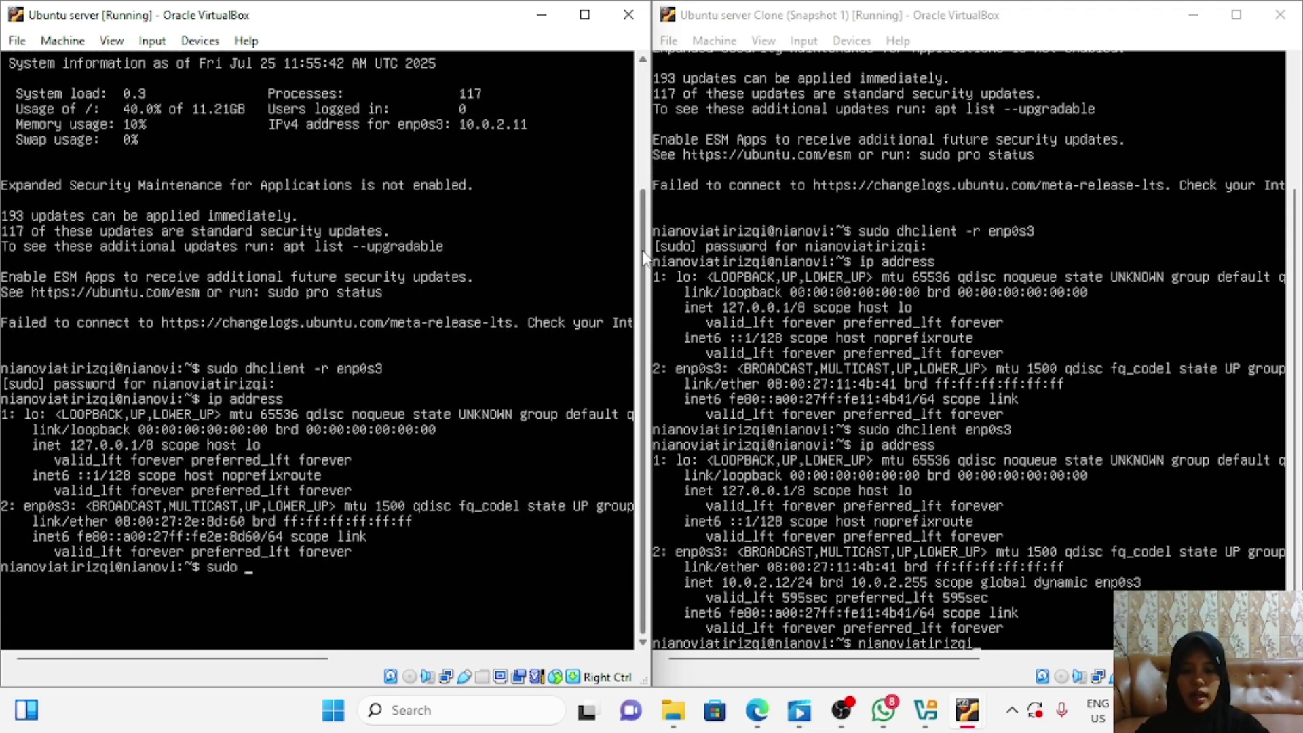
pyautogui.write(' cl')
pyautogui.press('BackSpace')
pyautogui.write('dhclie')
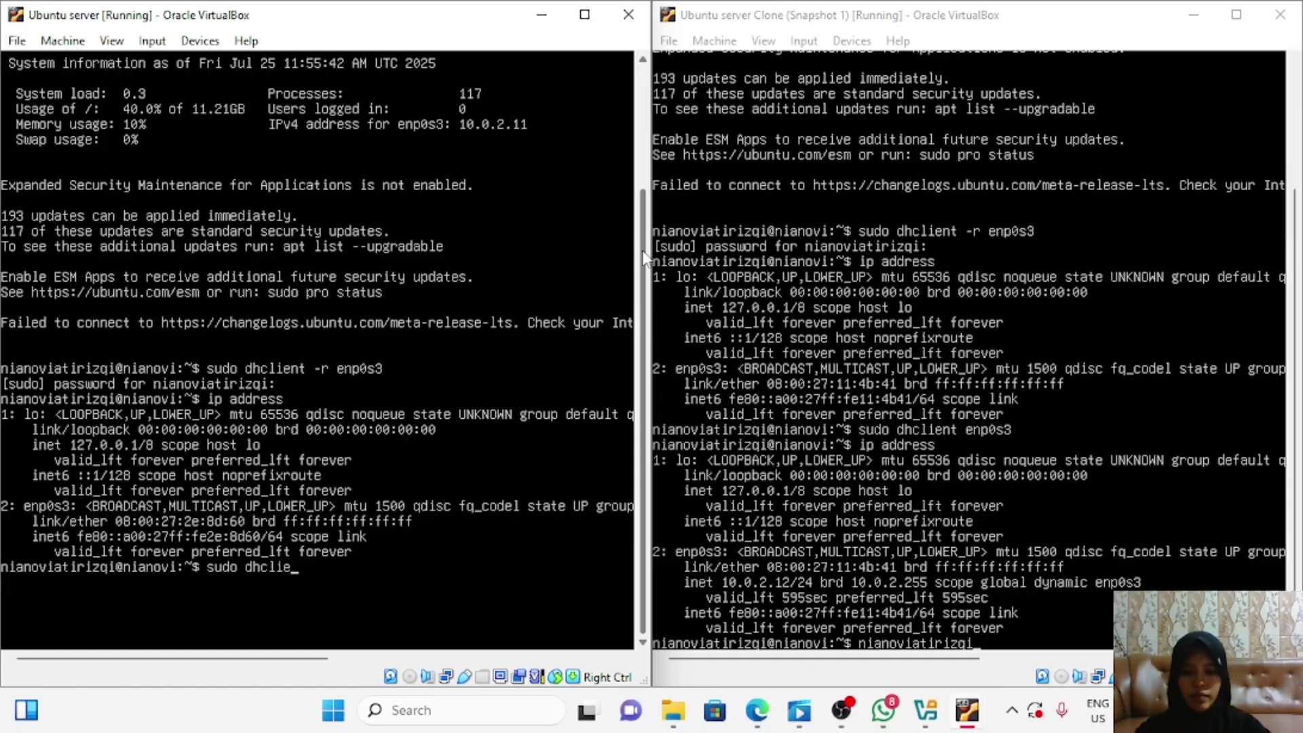
pyautogui.write('nt enp0s3')
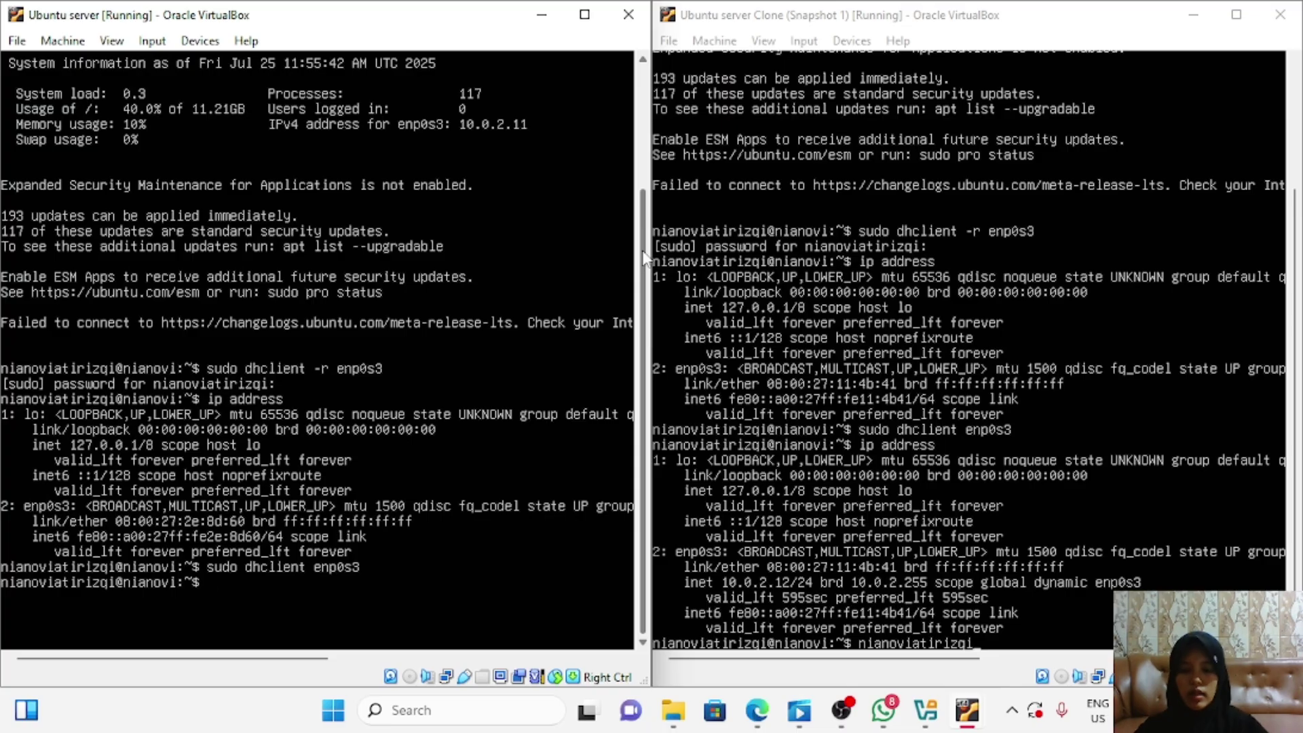
pyautogui.write('ip ad')
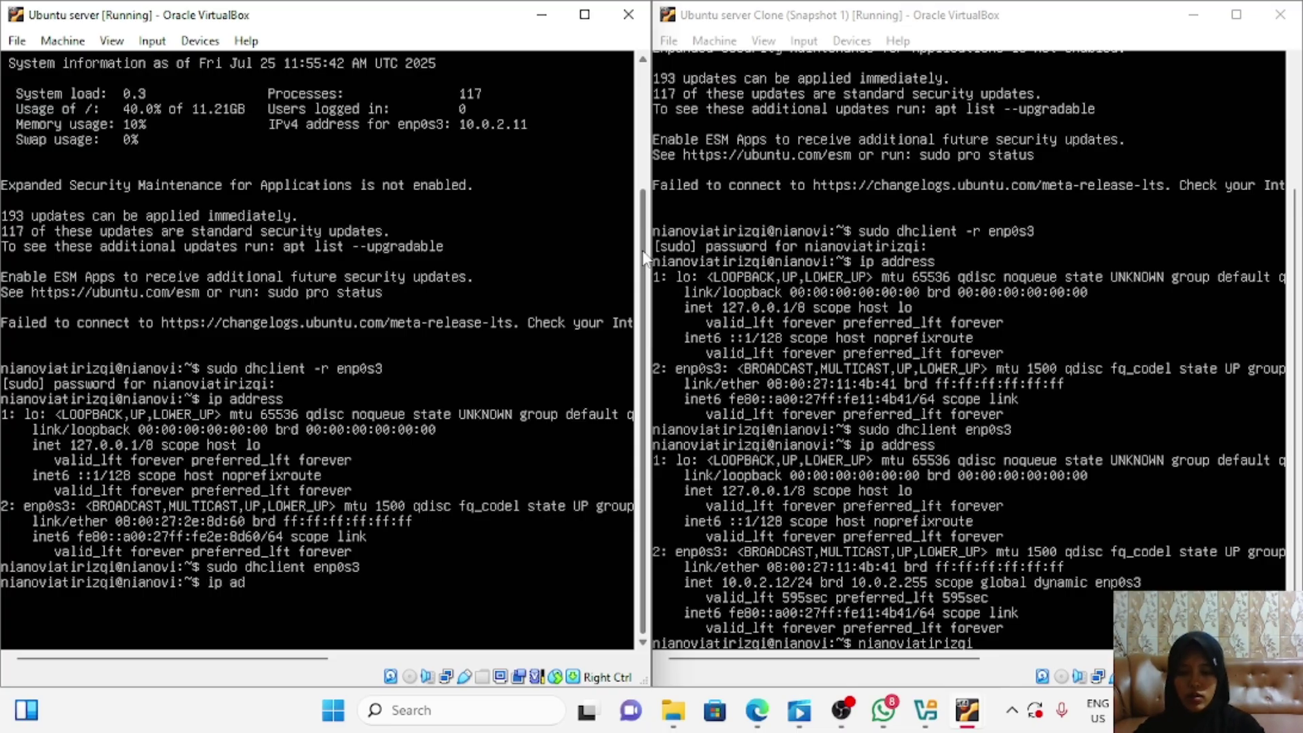
pyautogui.write('dress')
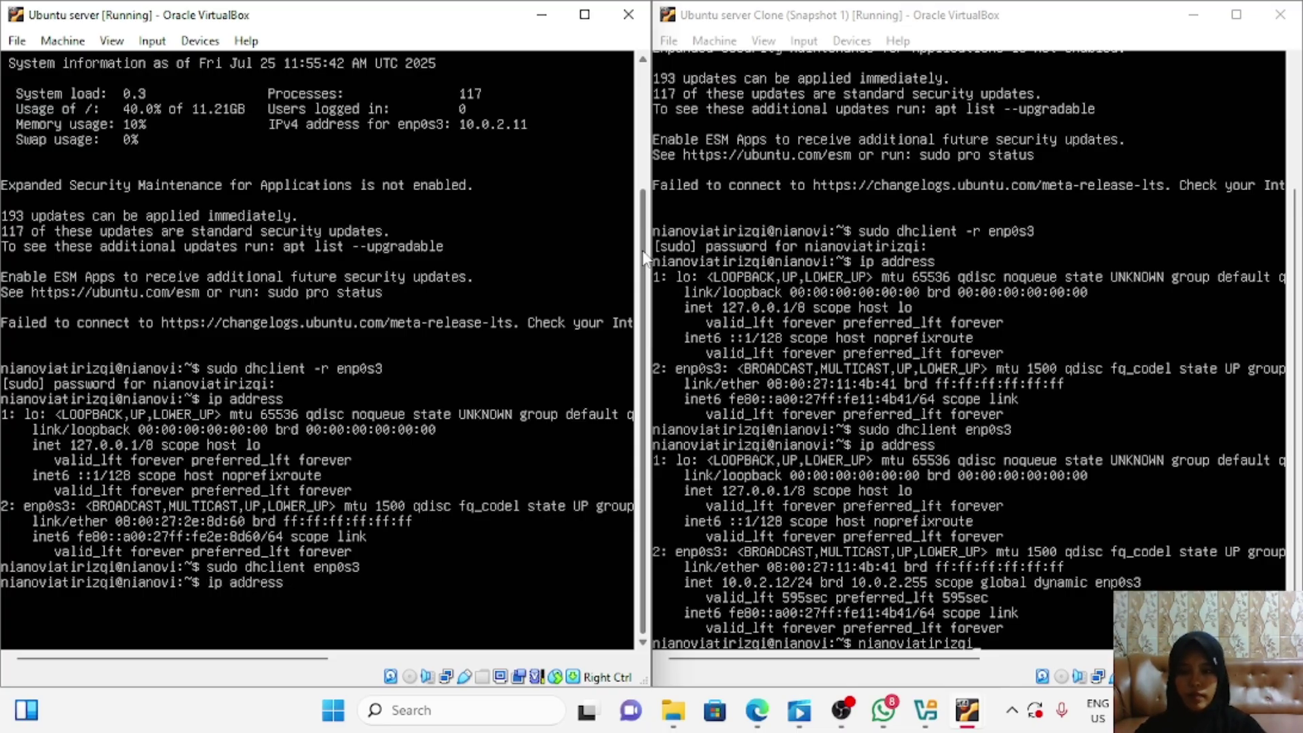
pyautogui.press('Return')
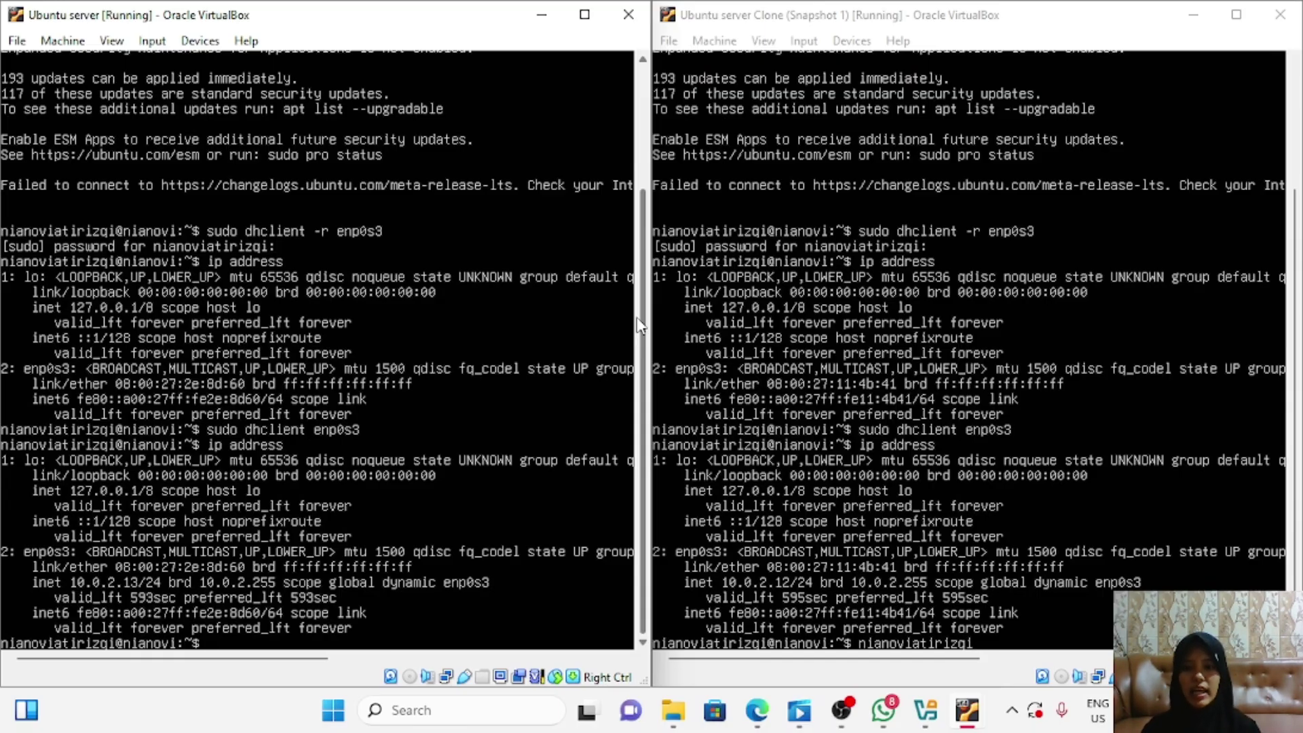
# Step: Ping the clone at 10.0.2.12 after a mistyped attempt, receiving 12 packets with 0% loss
pyautogui.write('ing 1o.0.2.12')
pyautogui.press('Return')
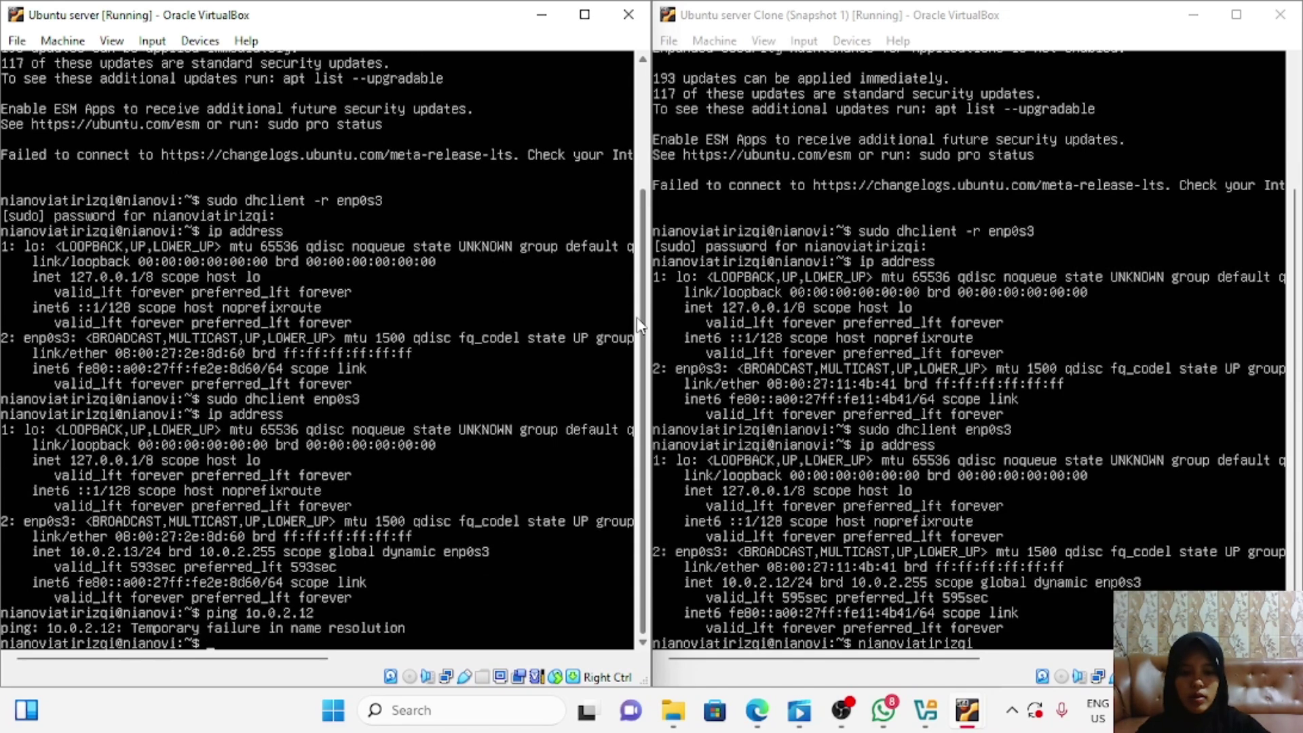
pyautogui.write('ping')
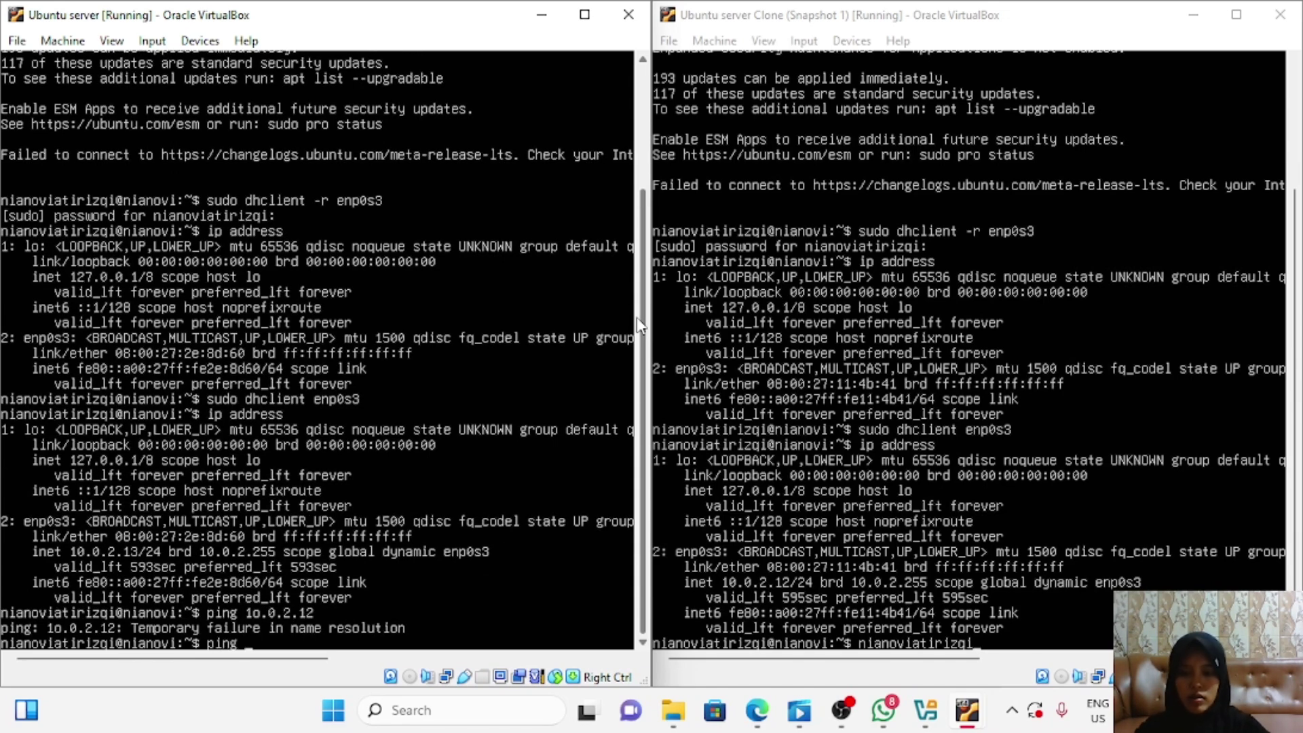
pyautogui.write('10')
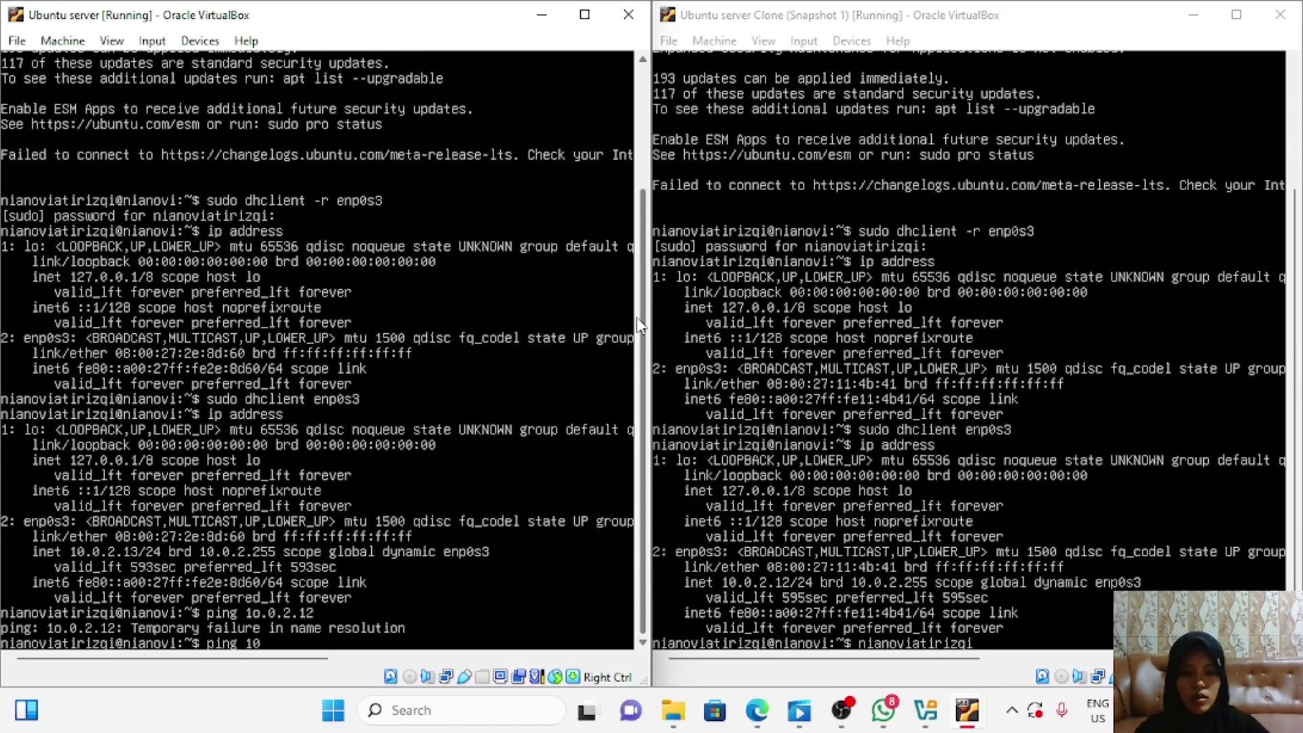
pyautogui.write('.0.2.')
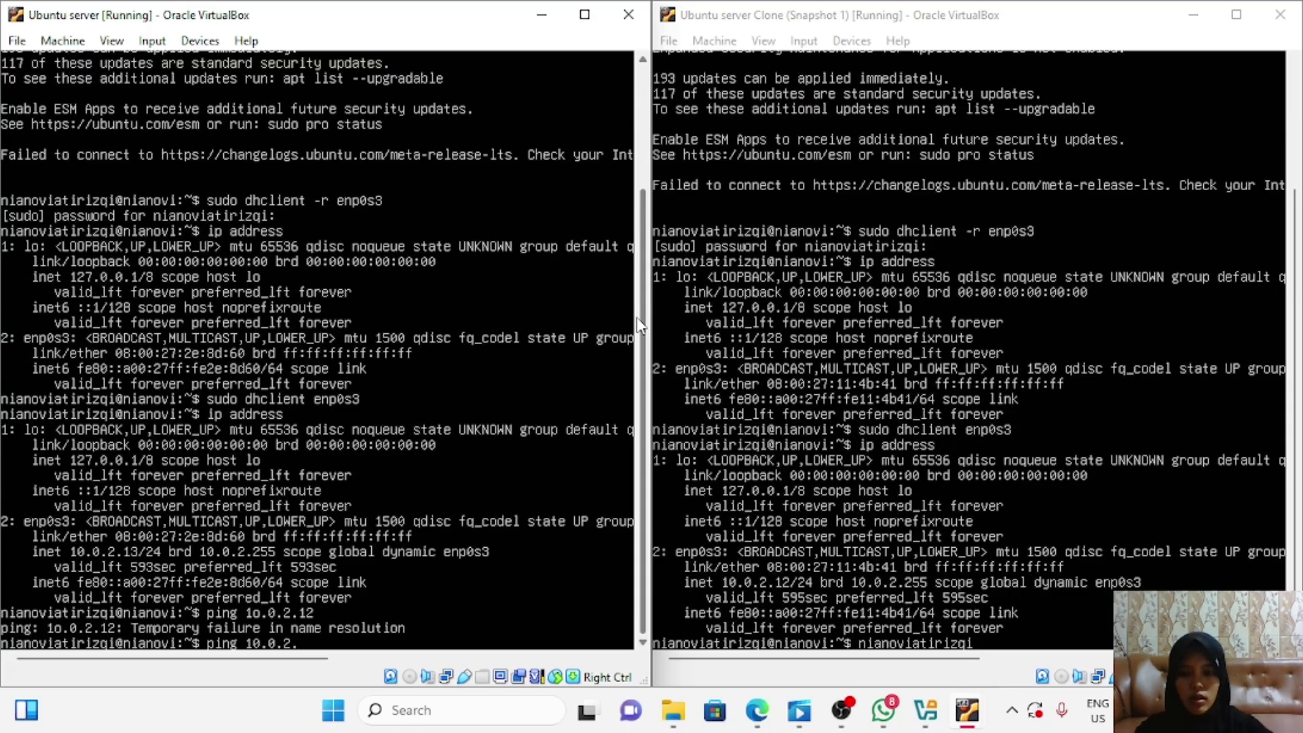
pyautogui.write('12')
pyautogui.press('Return')
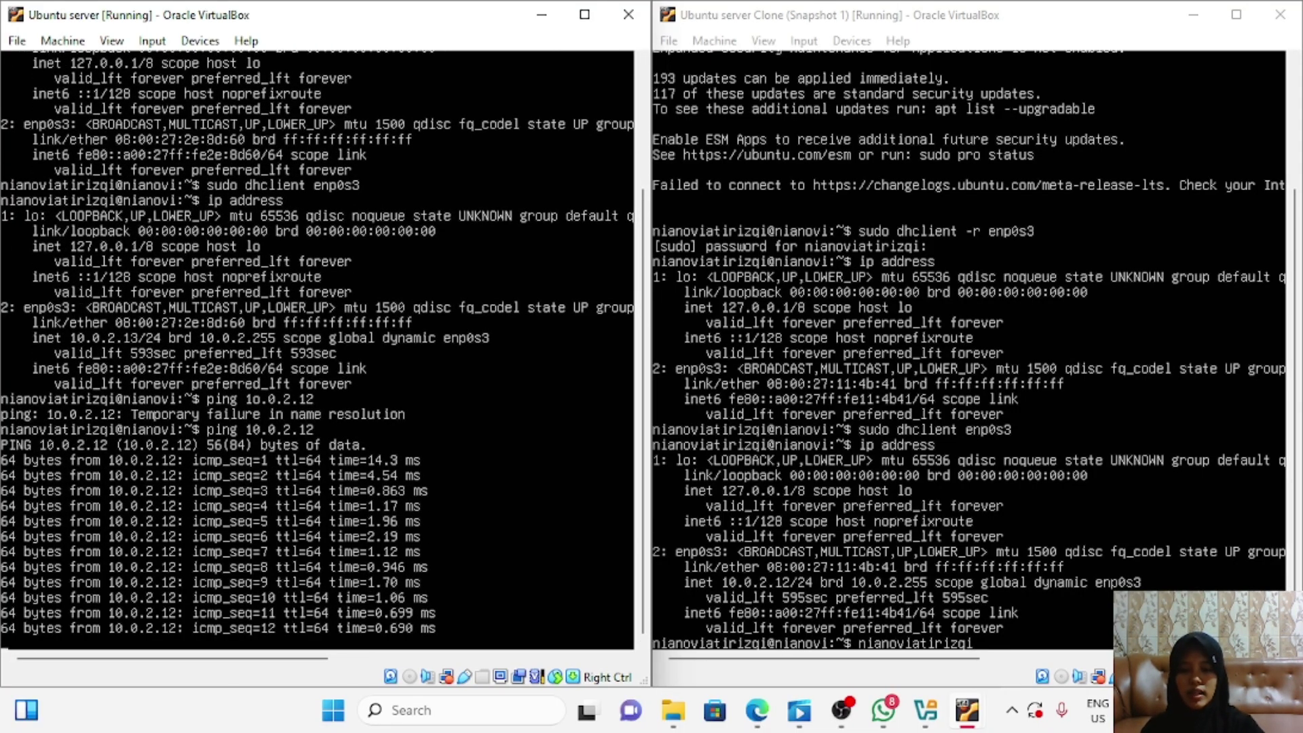
pyautogui.hotkey('ctrl', 'c')
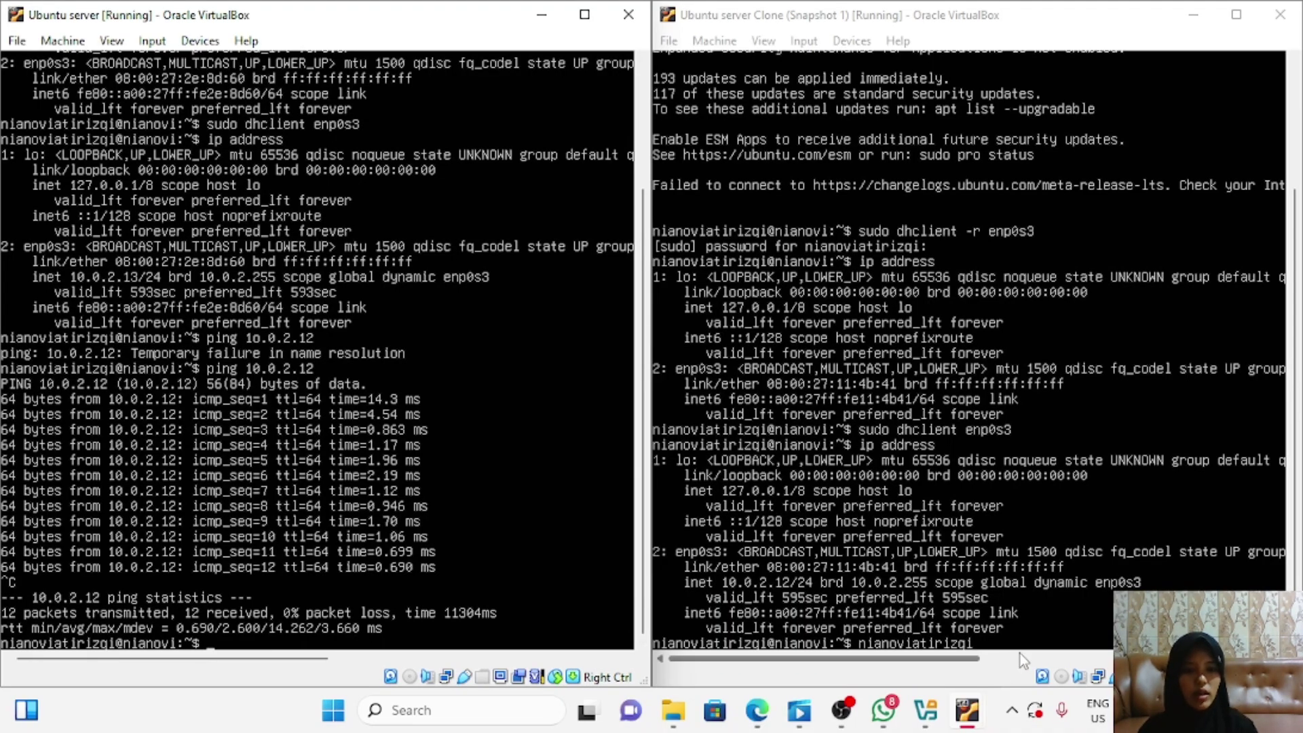
# Step: From the clone, ping the original server at 10.0.2.13 and stop after steady replies
pyautogui.click(970, 407)
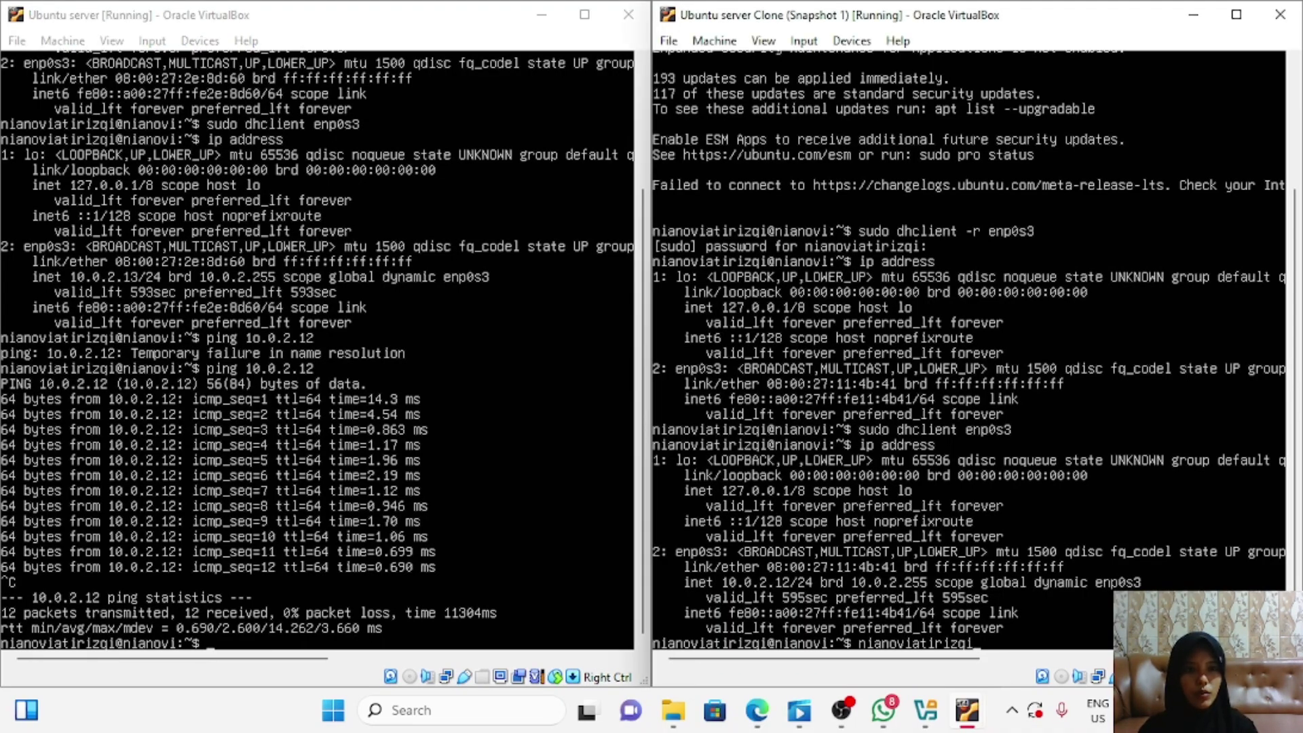
pyautogui.press('BackSpace')
pyautogui.press('BackSpace')
pyautogui.press('BackSpace')
pyautogui.press('BackSpace')
pyautogui.press('BackSpace')
pyautogui.press('BackSpace')
pyautogui.press('BackSpace')
pyautogui.press('BackSpace')
pyautogui.press('BackSpace')
pyautogui.press('BackSpace')
pyautogui.press('BackSpace')
pyautogui.press('BackSpace')
pyautogui.press('BackSpace')
pyautogui.press('BackSpace')
pyautogui.press('BackSpace')
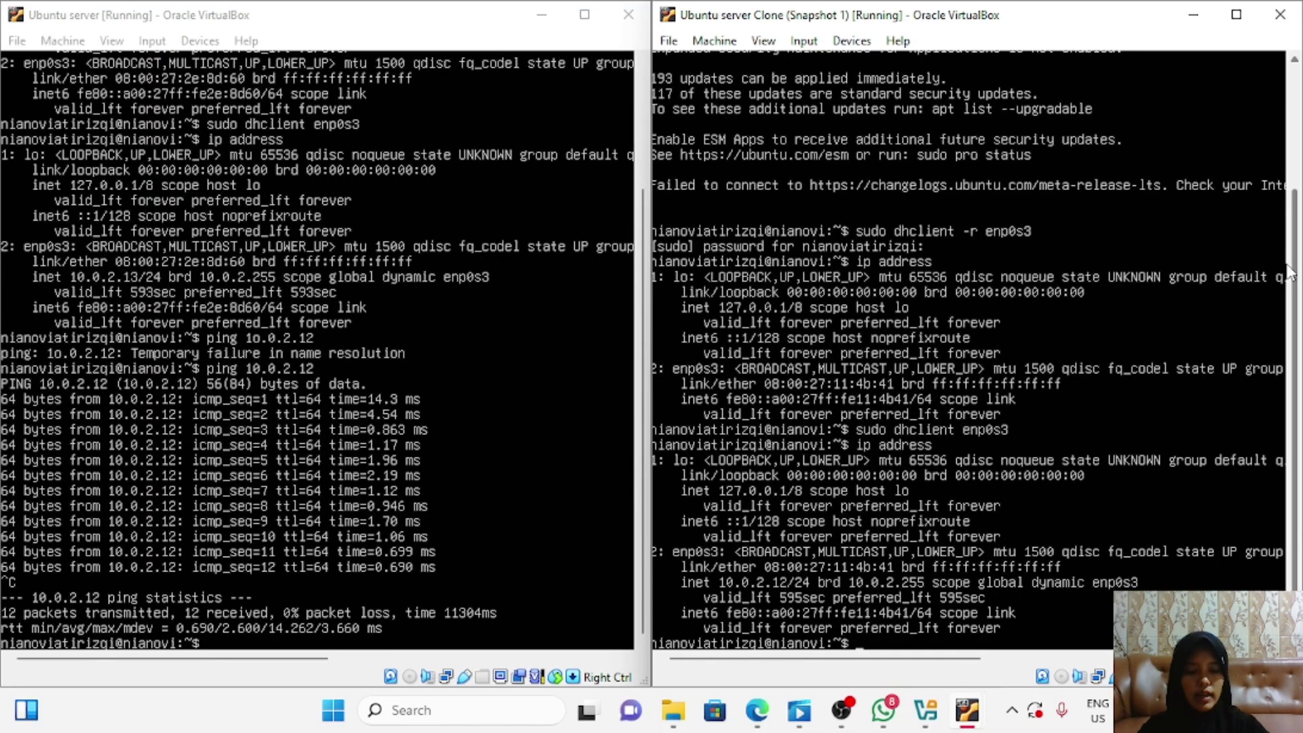
pyautogui.write('ping ')
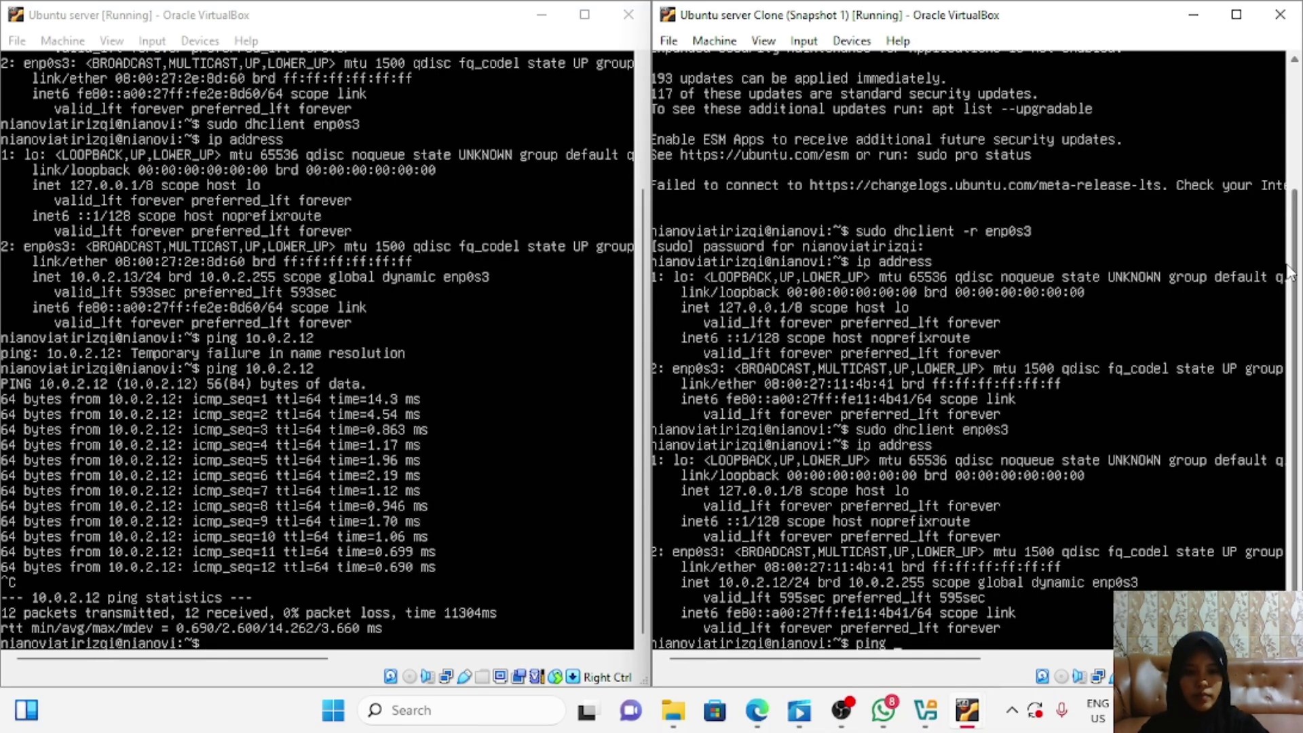
pyautogui.write('10.0.2.1')
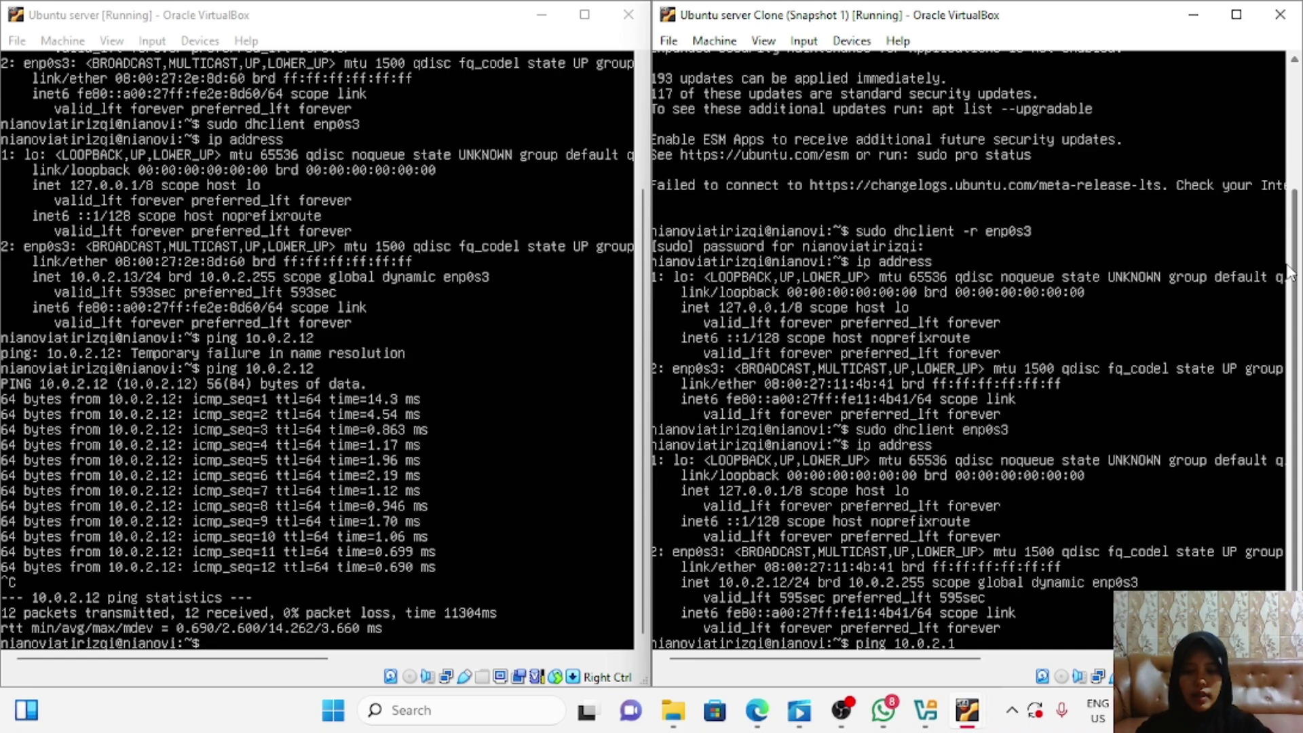
pyautogui.write('3')
pyautogui.press('Return')
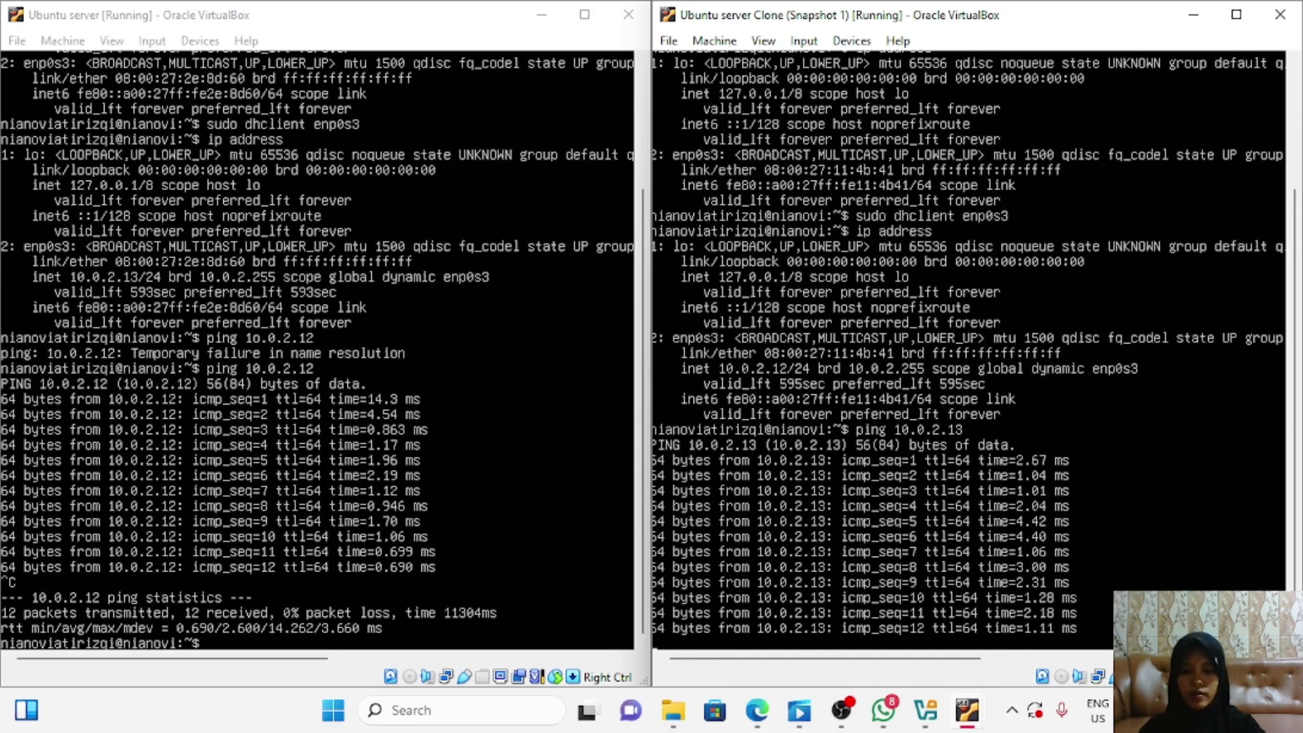
pyautogui.hotkey('ctrl', 'c')
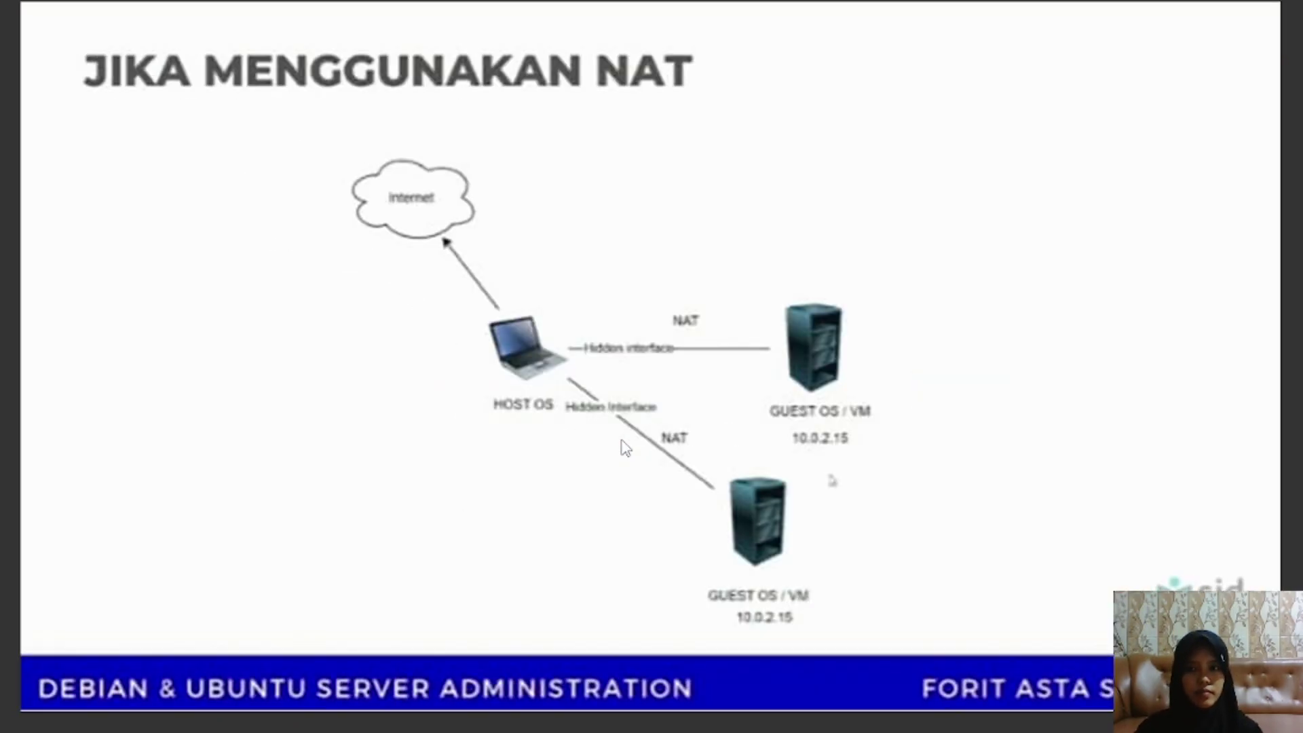
# Step: Advance to the 'SIMULASI BRIDGE NETWORK' slide
pyautogui.press('Right')
pyautogui.press('Right')
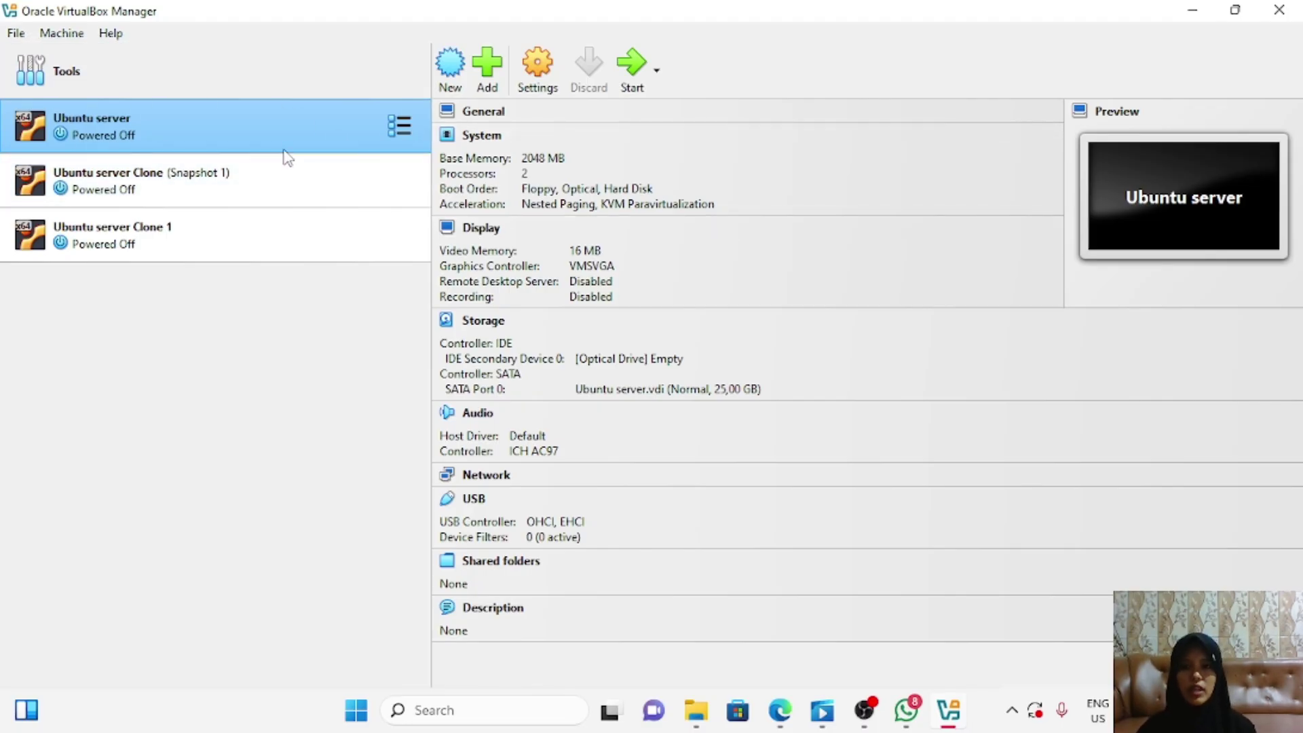
# Step: Set Ubuntu server's adapter 1 to Bridged Adapter, save, and boot the VM
pyautogui.click(531, 68)
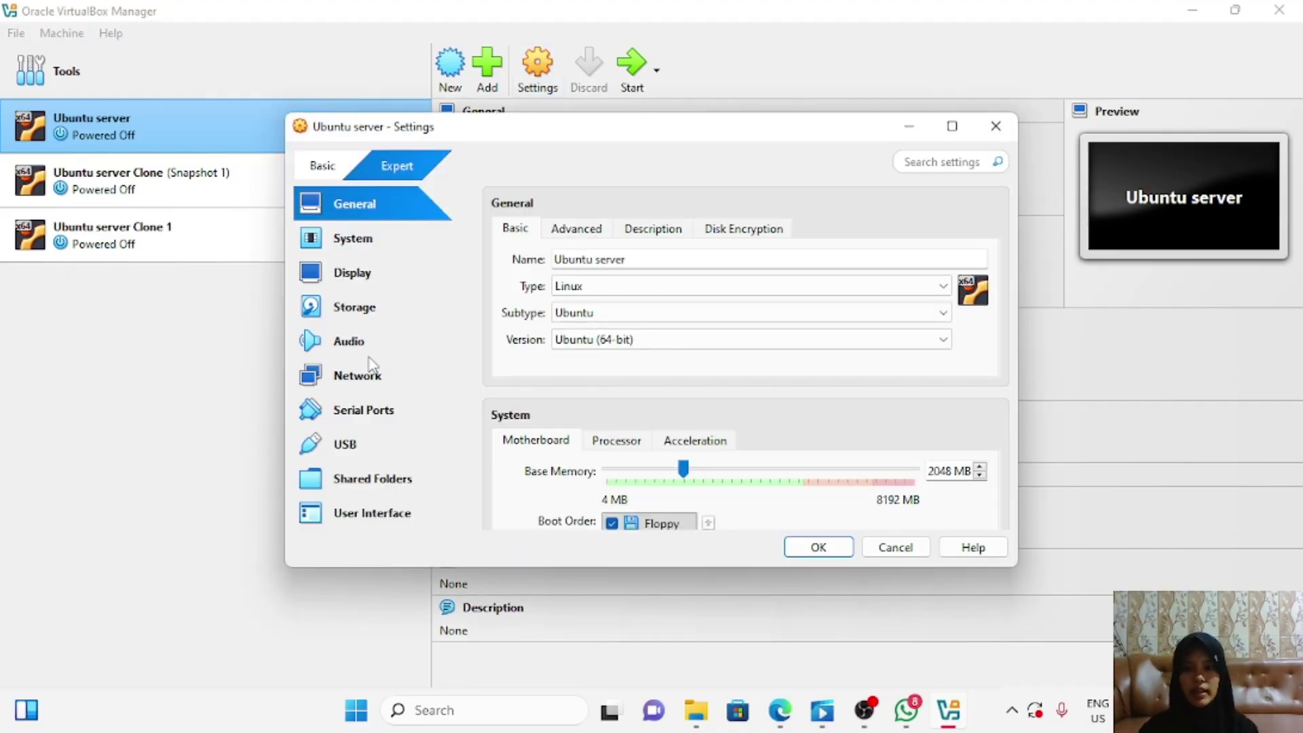
pyautogui.click(370, 357)
pyautogui.click(370, 381)
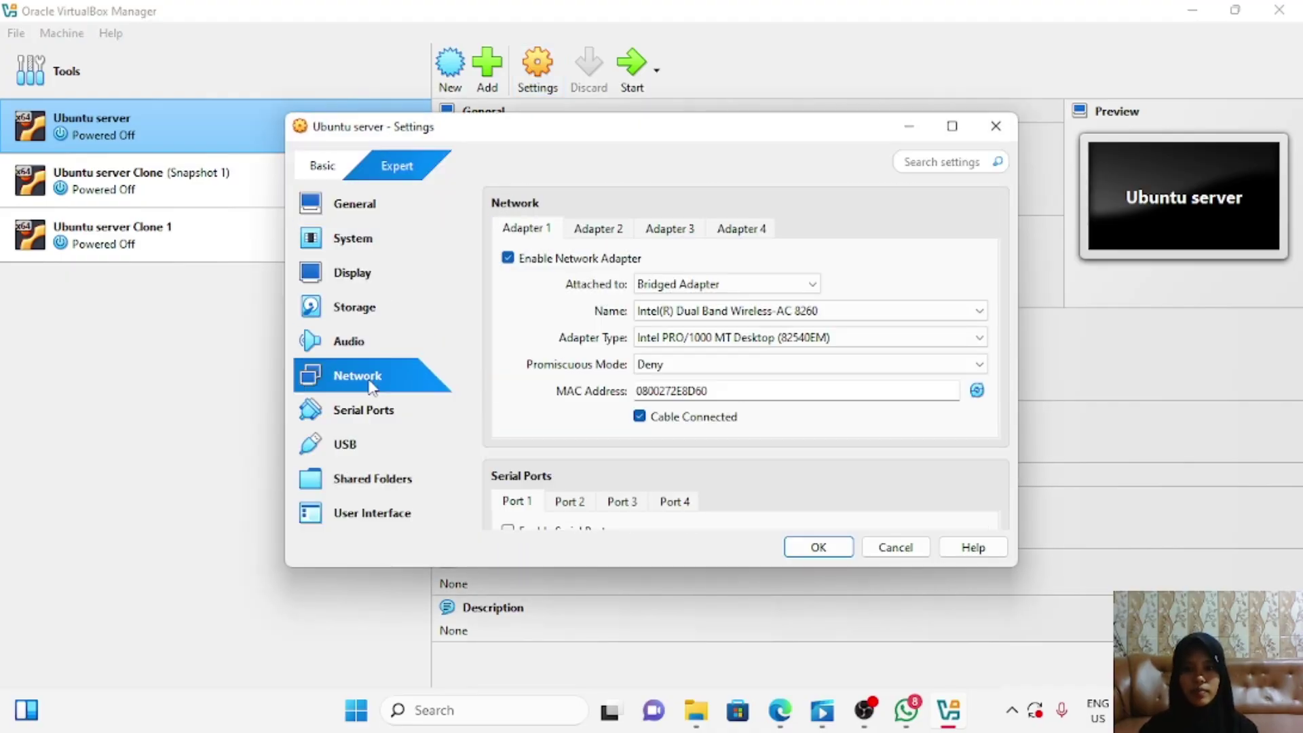
pyautogui.click(781, 286)
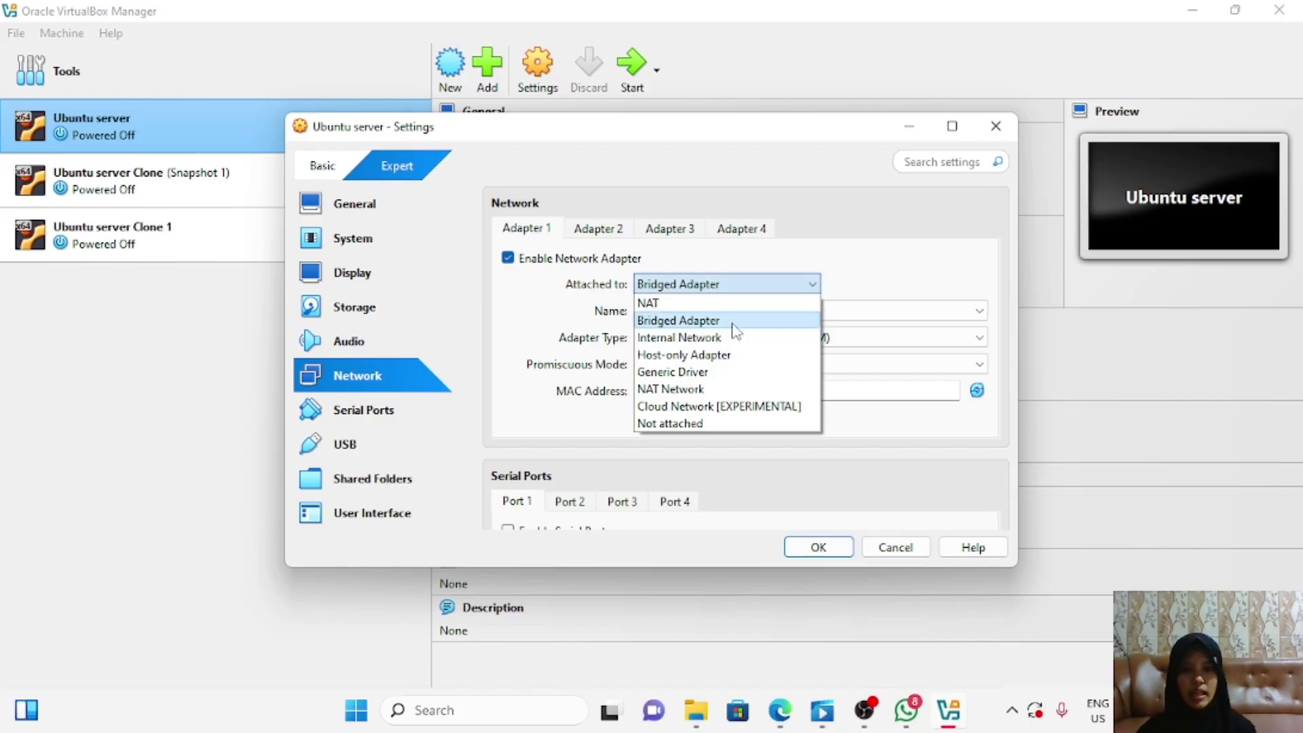
pyautogui.click(730, 321)
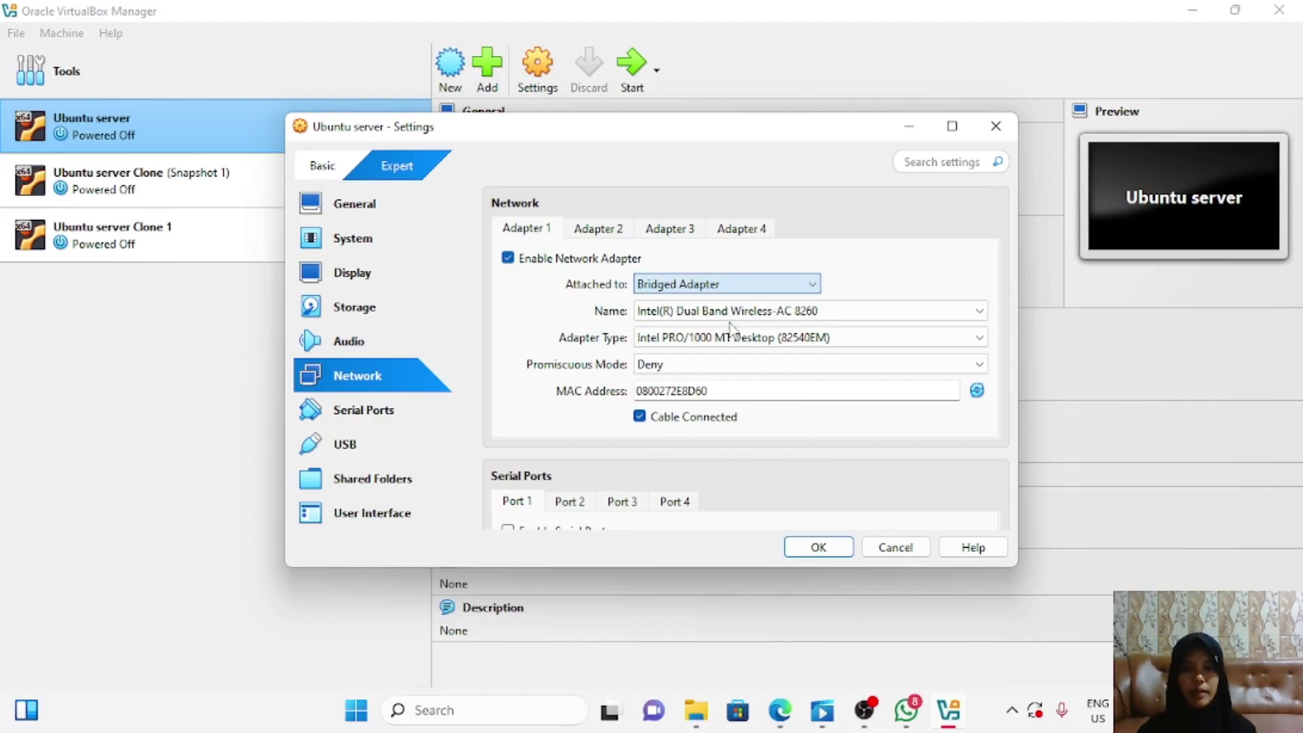
pyautogui.click(819, 546)
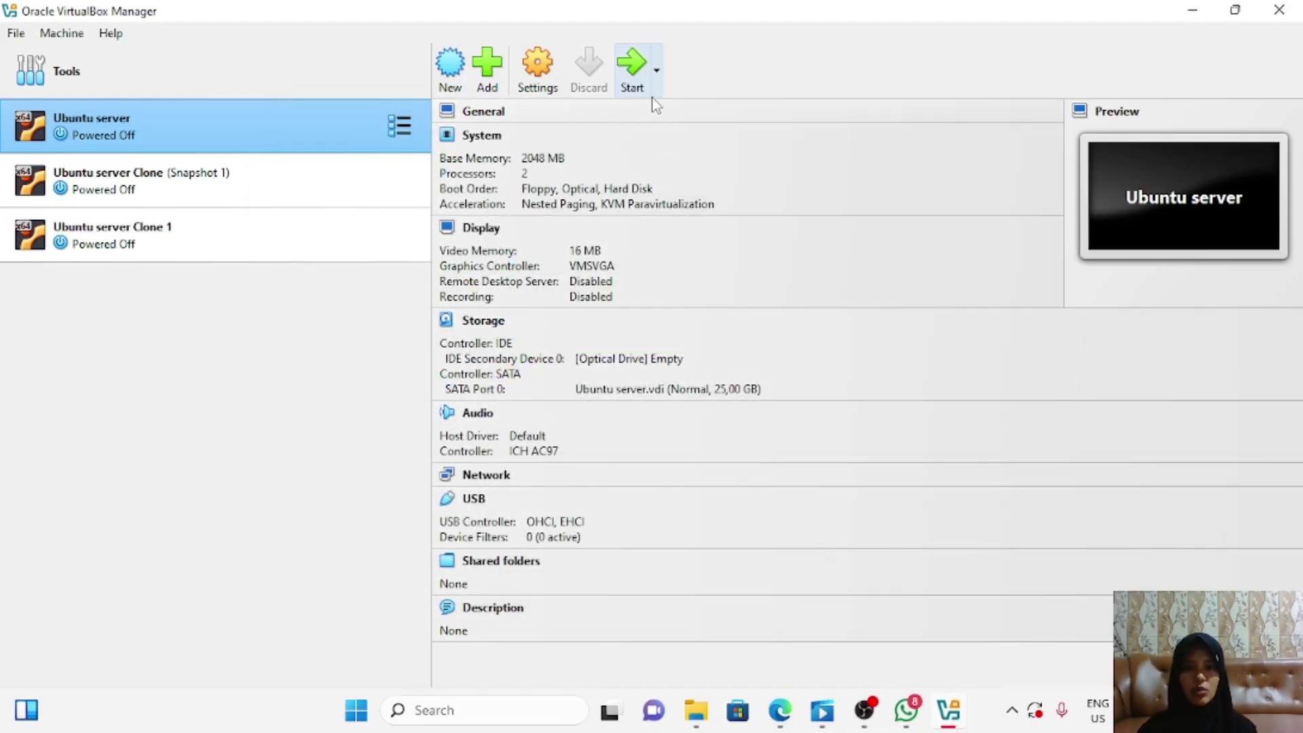
pyautogui.click(643, 88)
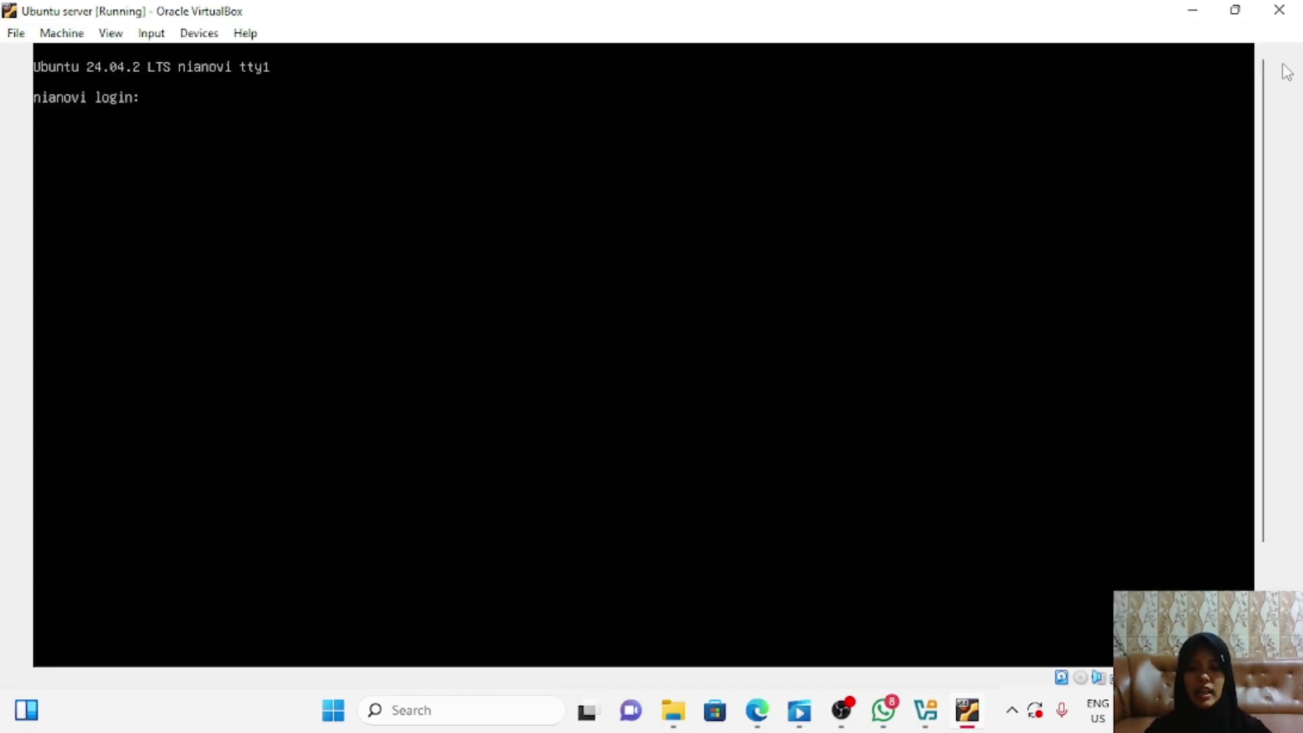
# Step: Log in to Ubuntu server and run ip address, showing enp0s3 at 192.168.14.74/24
pyautogui.write('nianovi')
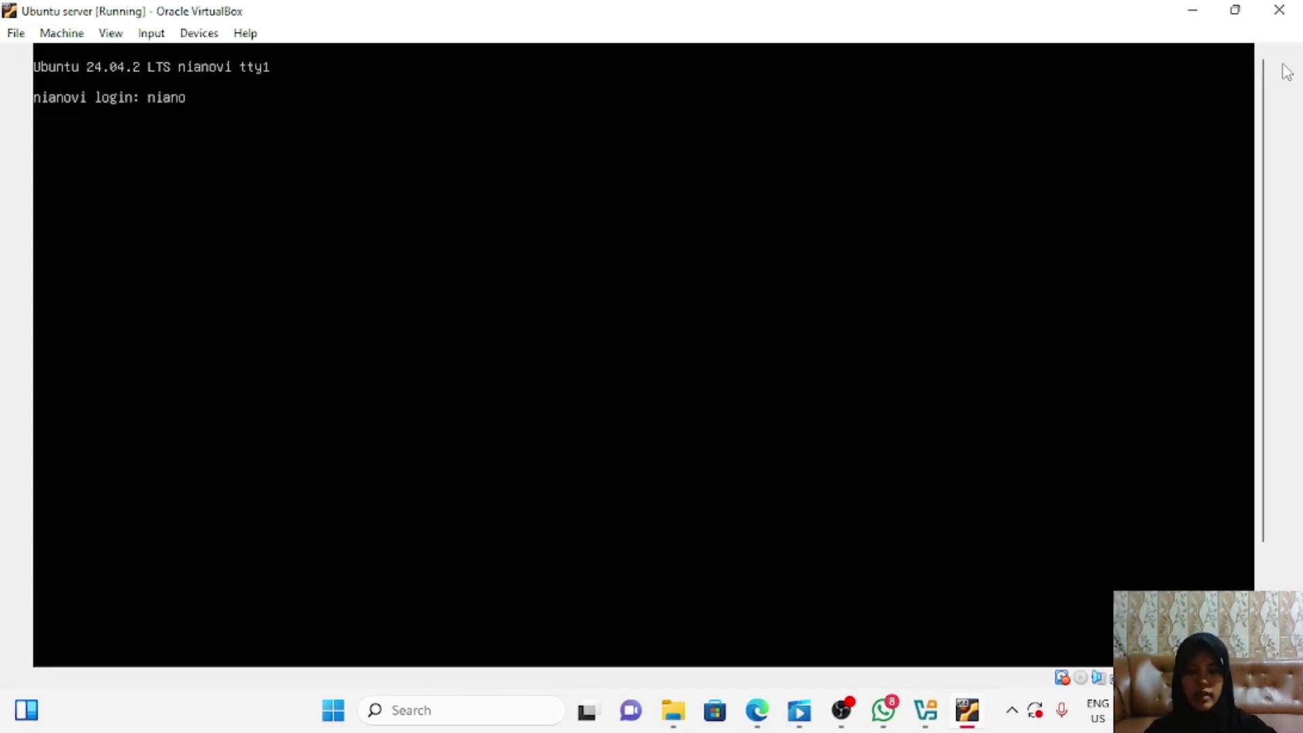
pyautogui.write('atirizqi')
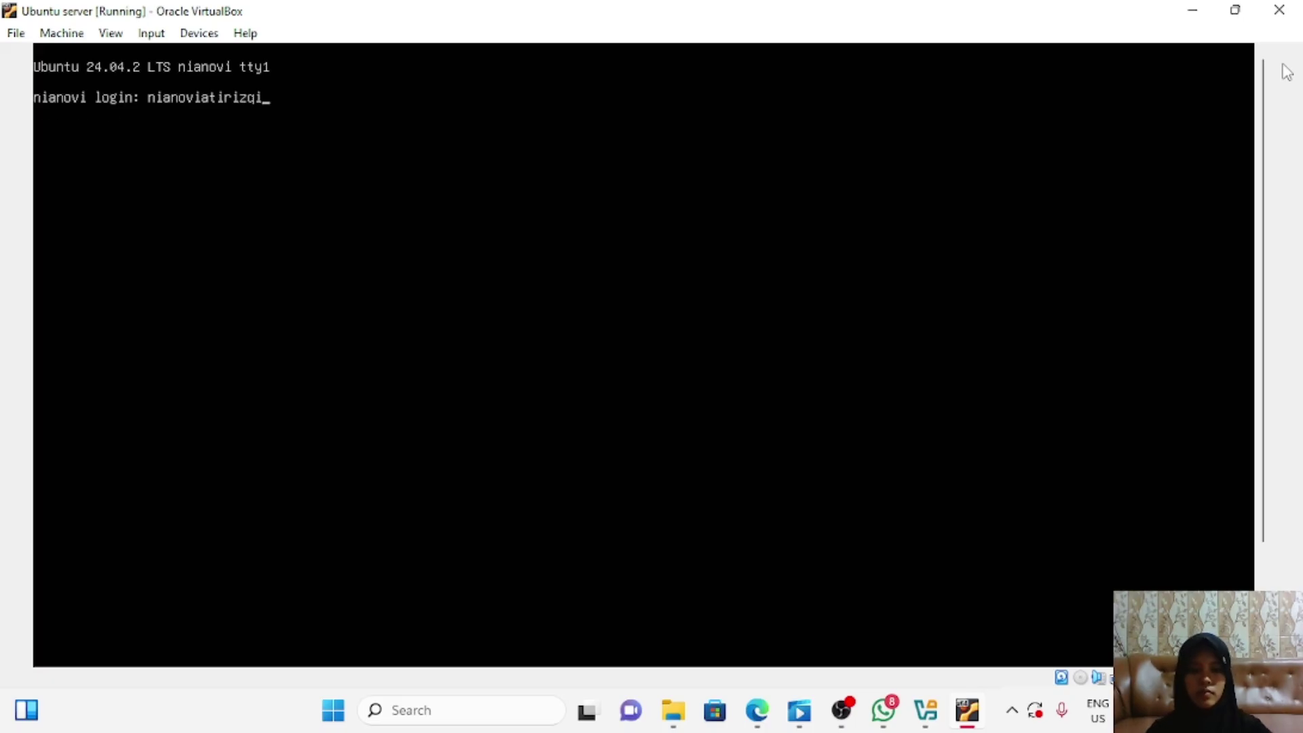
pyautogui.press('Return')
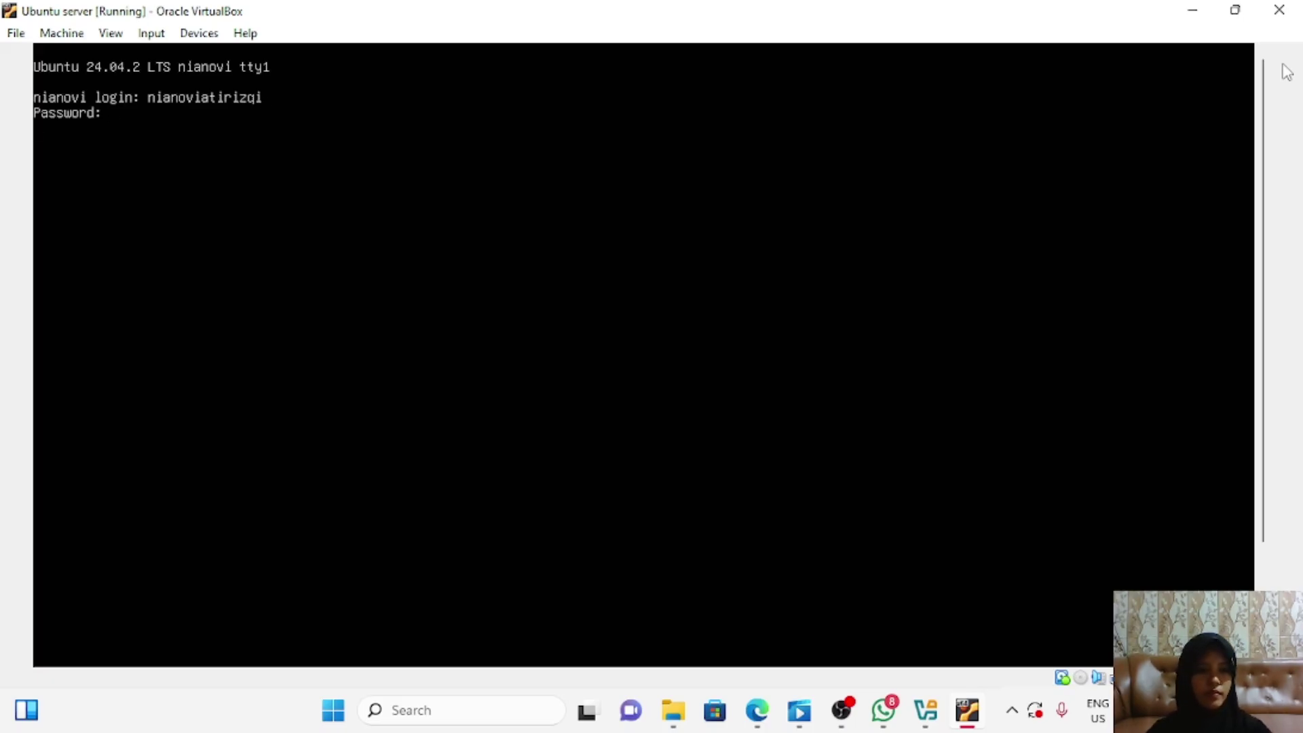
pyautogui.press('Return')
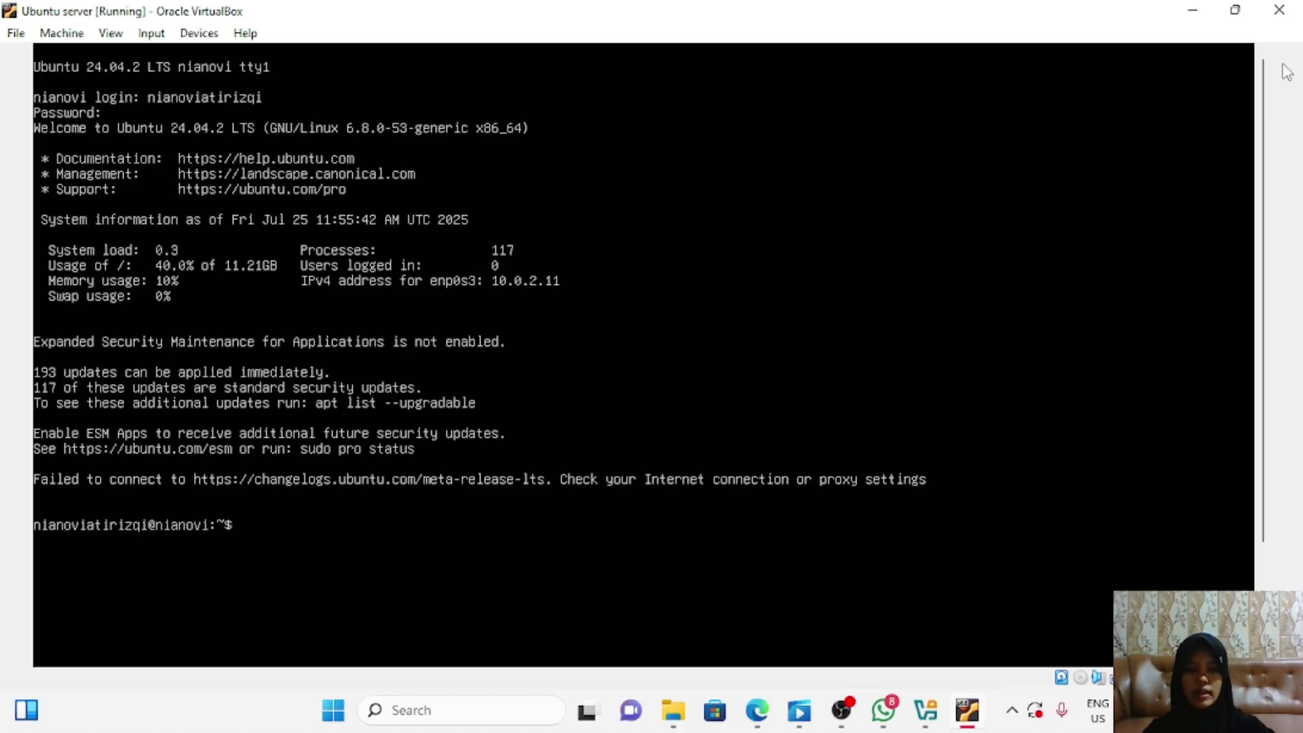
pyautogui.write('ip addres')
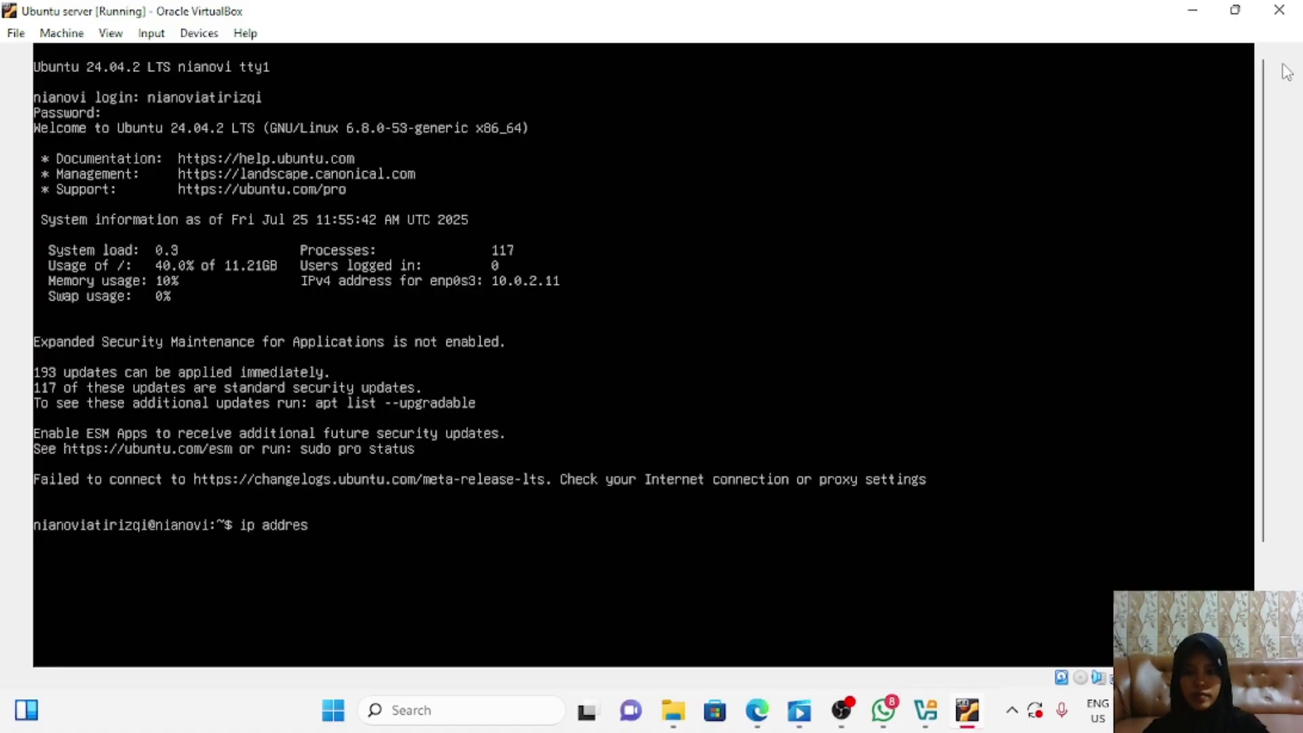
pyautogui.write('s')
pyautogui.press('Return')
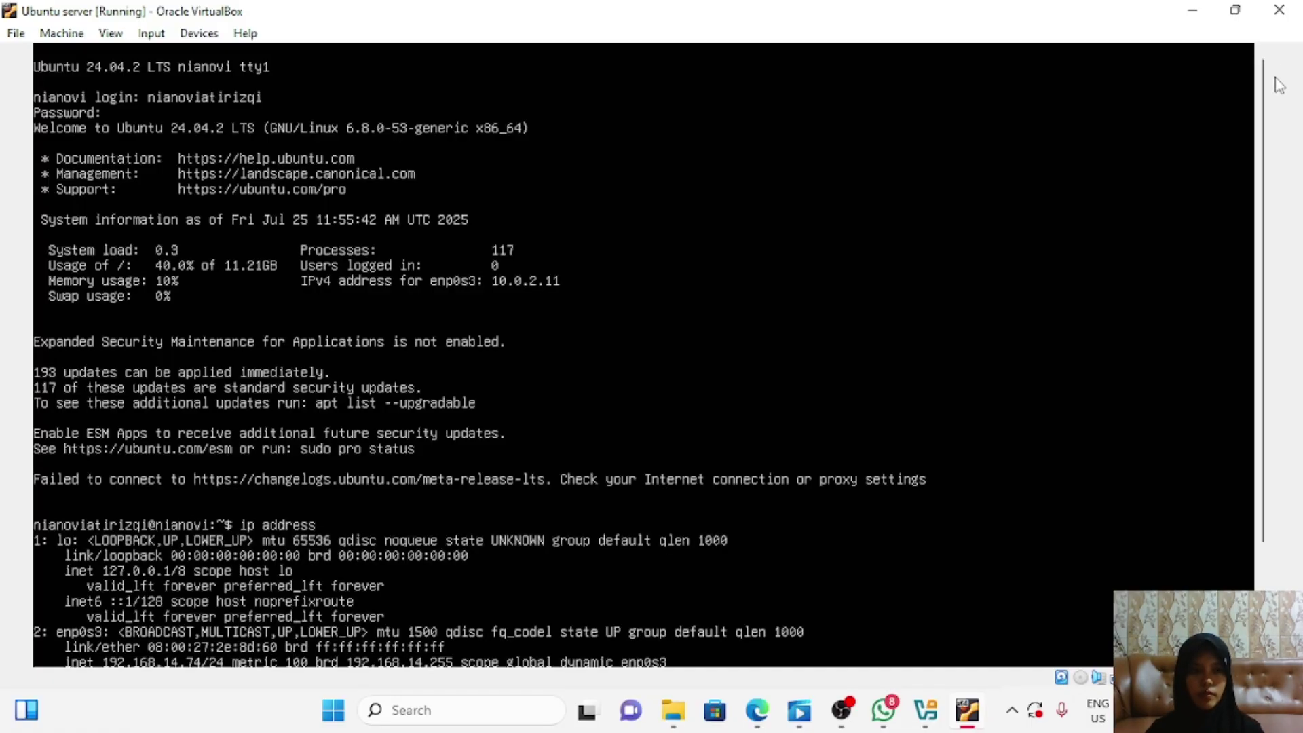
pyautogui.scroll(-3, 1275, 88)
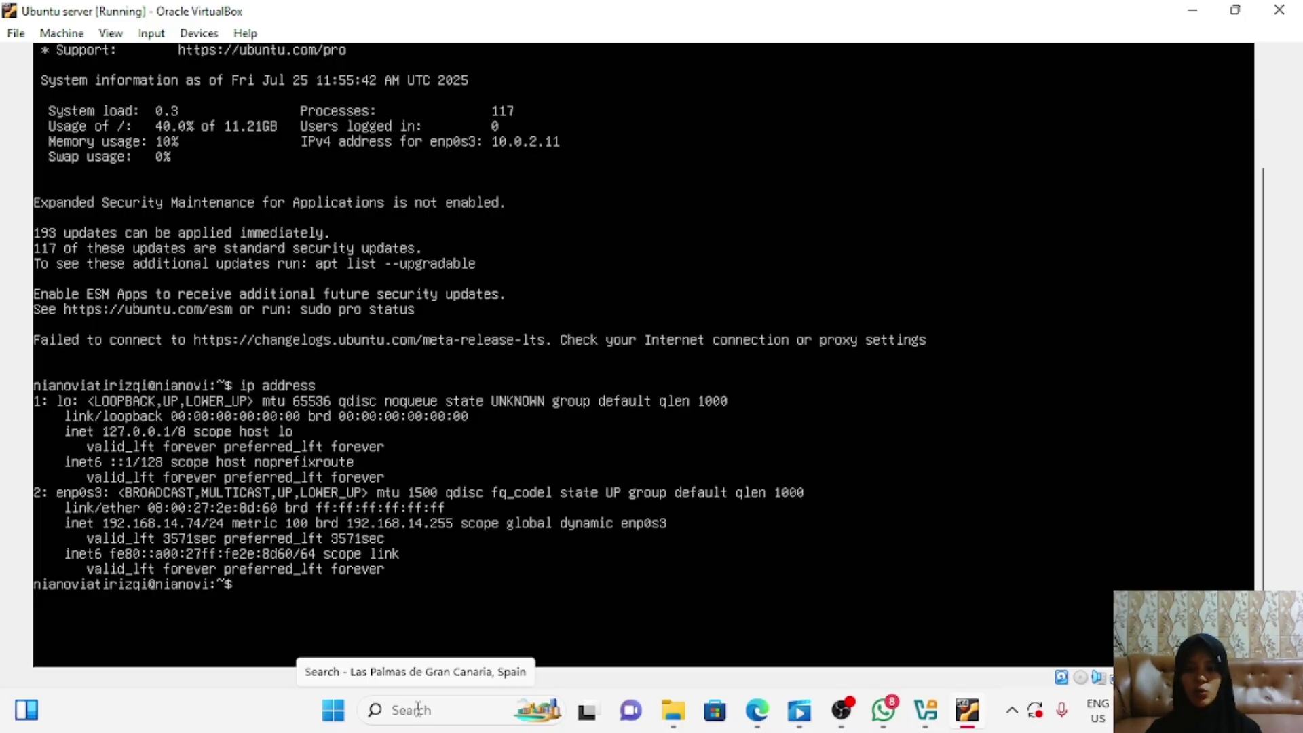
# Step: Open Network Connections via Control Panel's Network and Sharing Centre > Change adapter settings
pyautogui.click(417, 709)
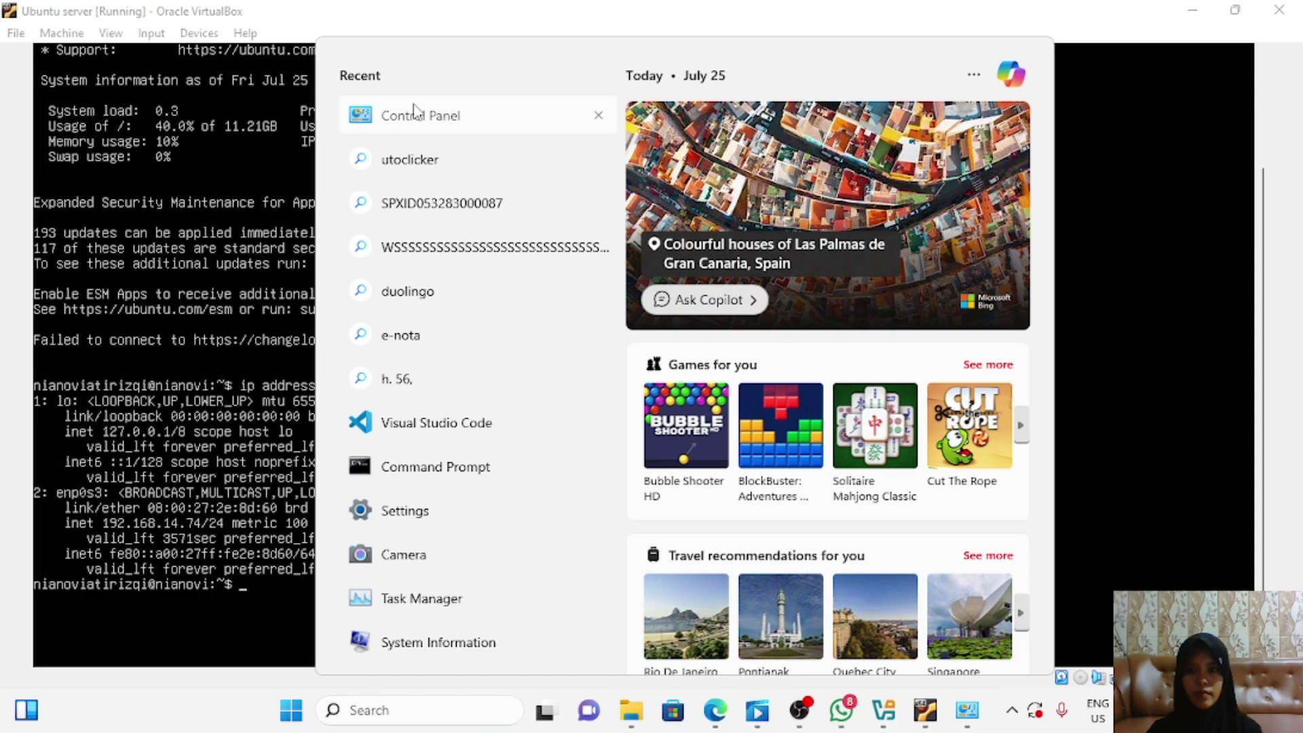
pyautogui.press('Escape')
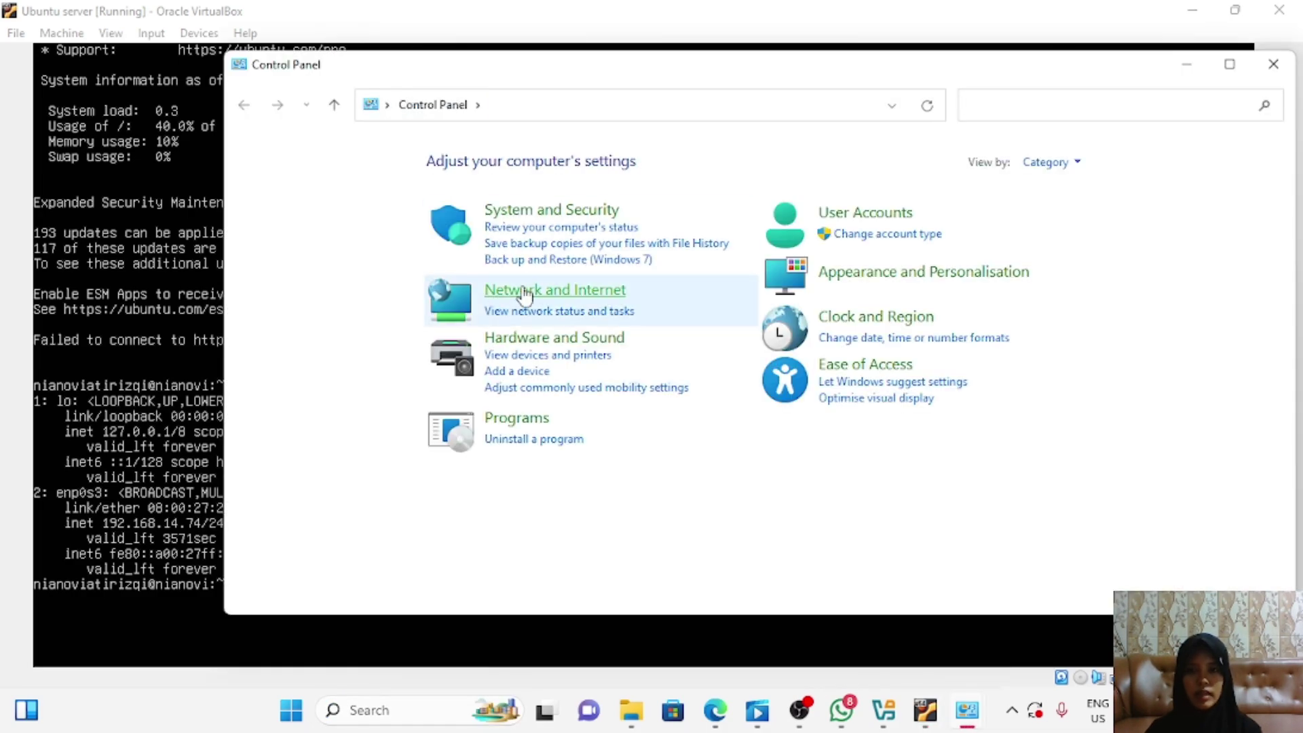
pyautogui.click(525, 293)
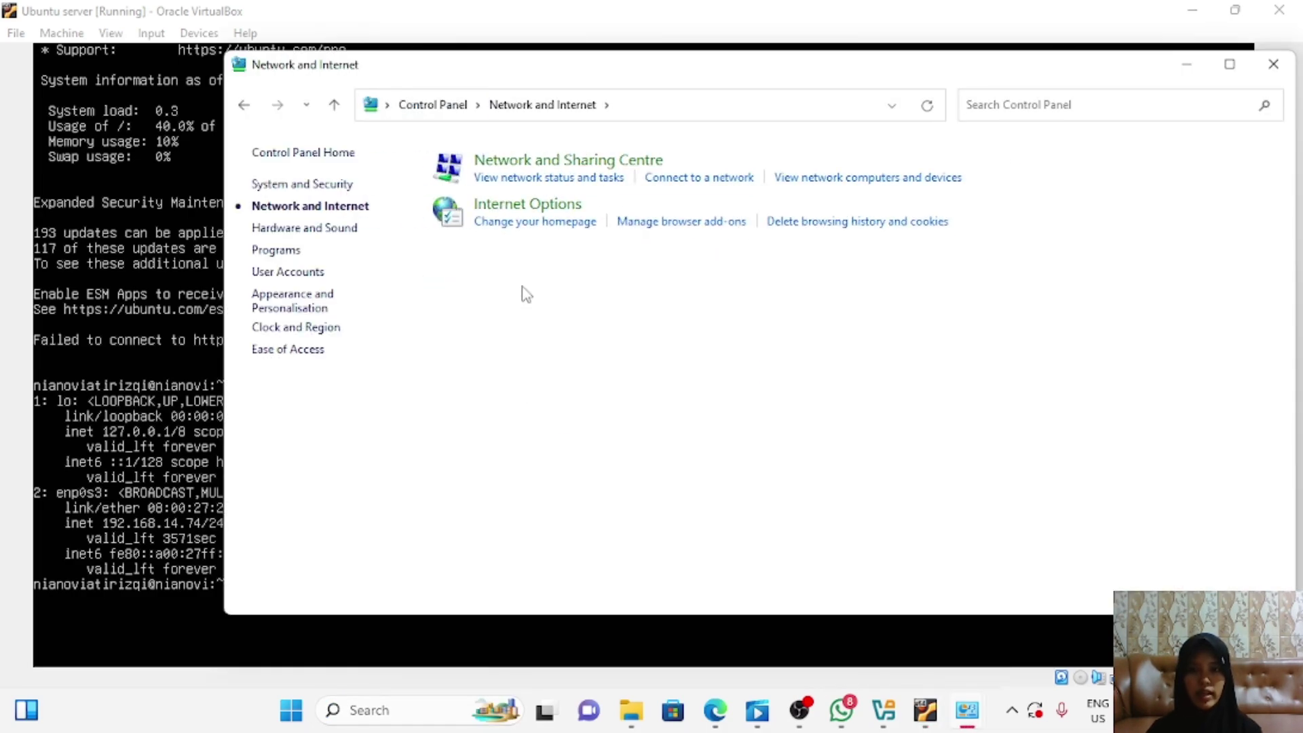
pyautogui.click(540, 163)
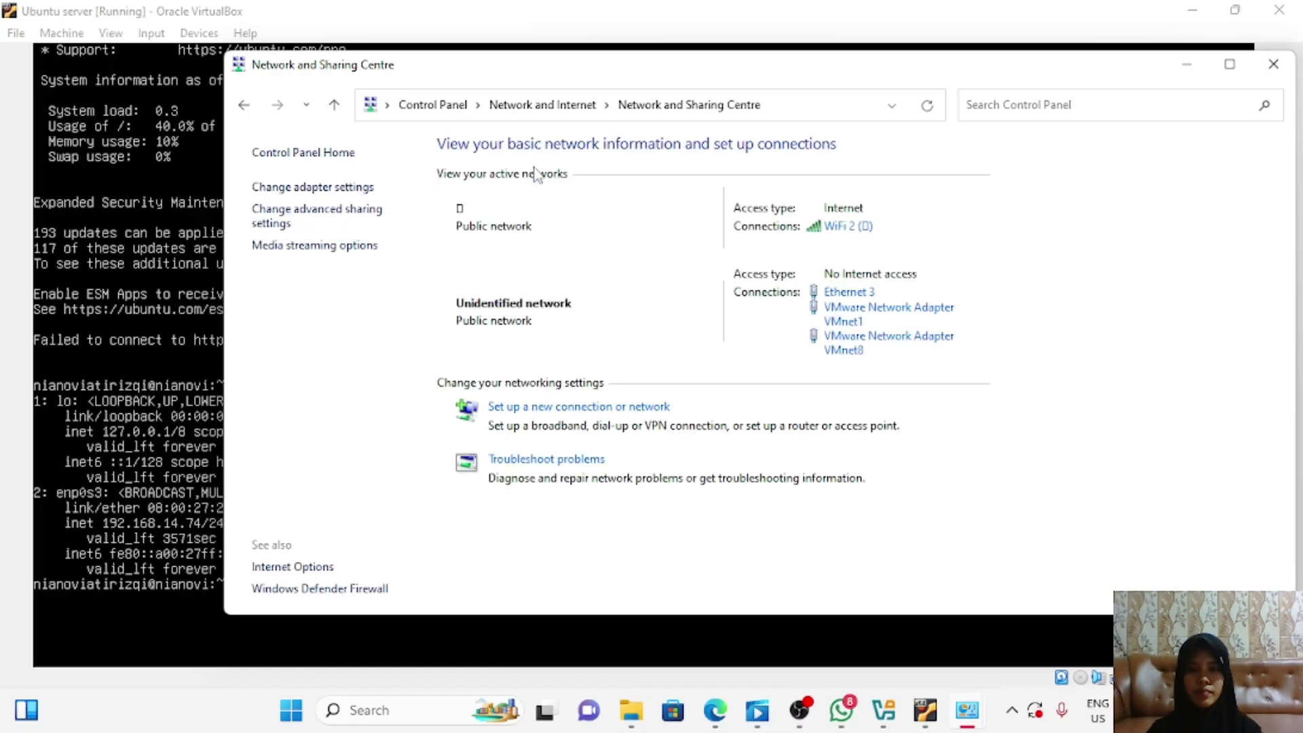
pyautogui.click(327, 193)
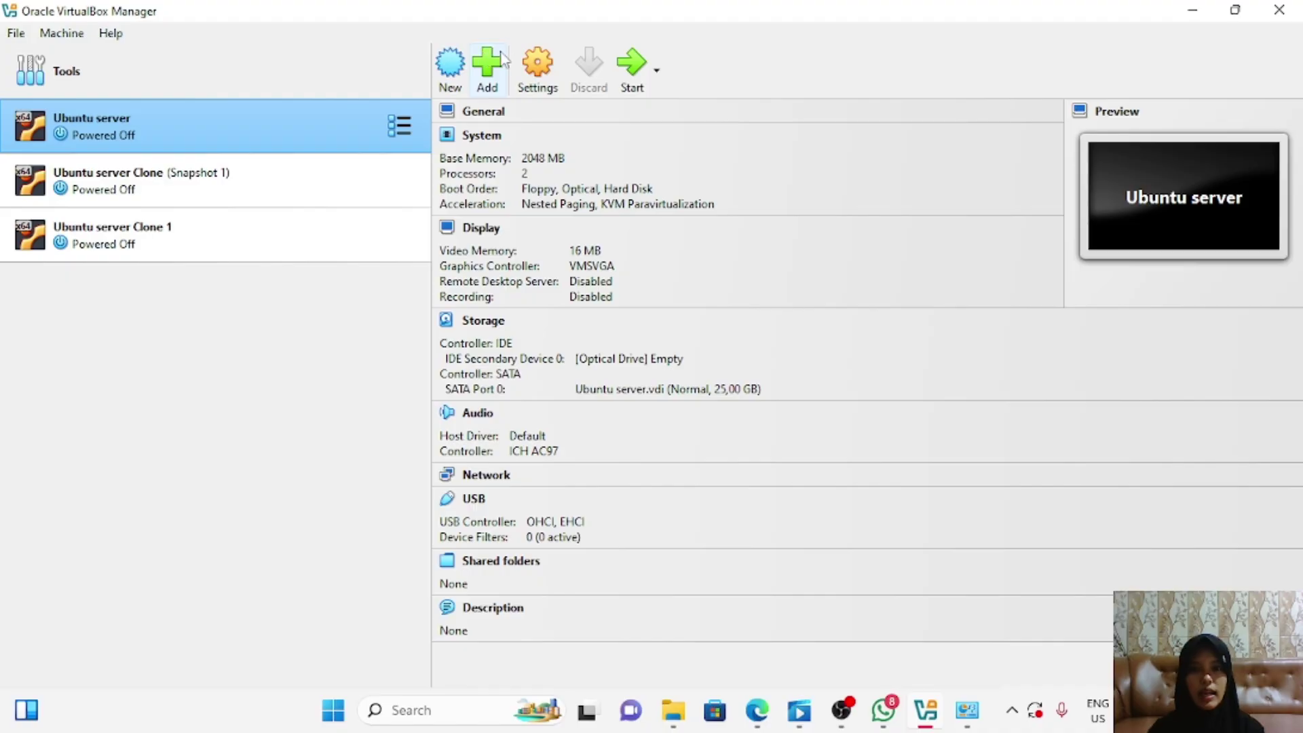
# Step: Attach the Ubuntu server's Adapter 1 to Host-only Adapter and save the network settings
pyautogui.click(542, 66)
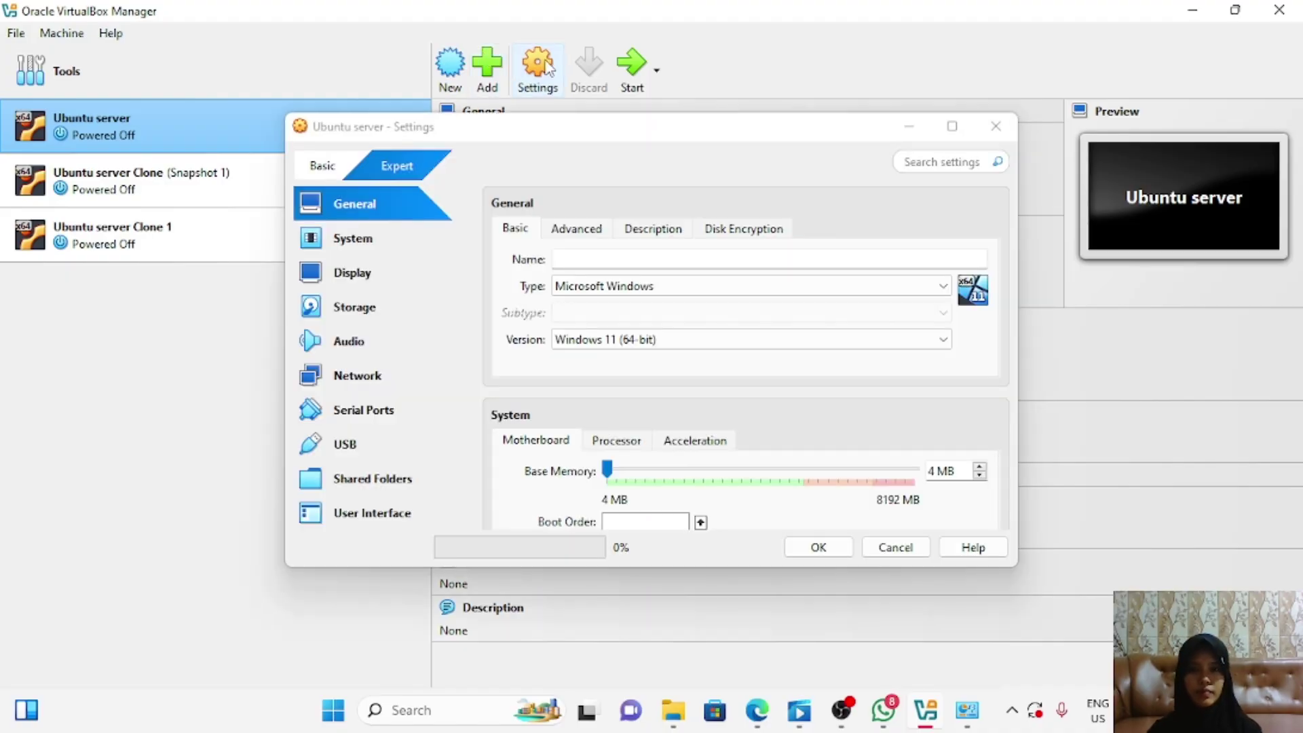
pyautogui.click(364, 377)
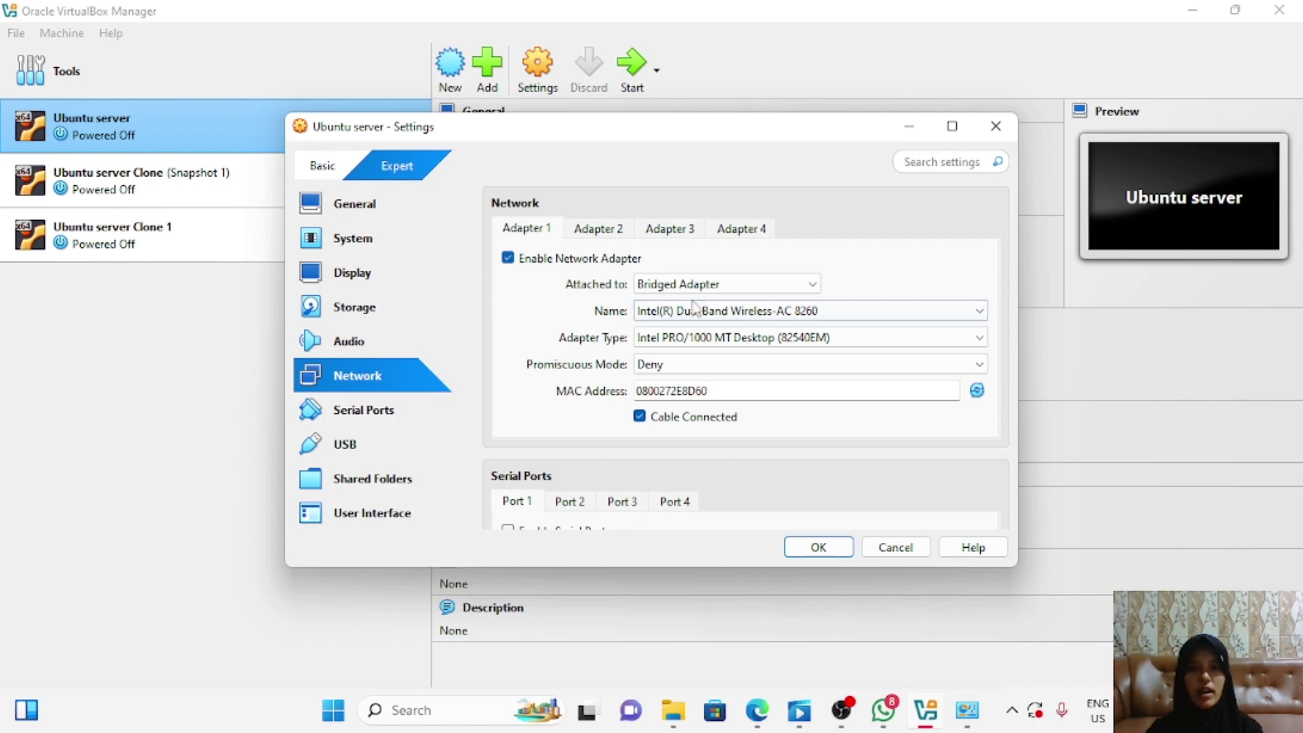
pyautogui.click(811, 284)
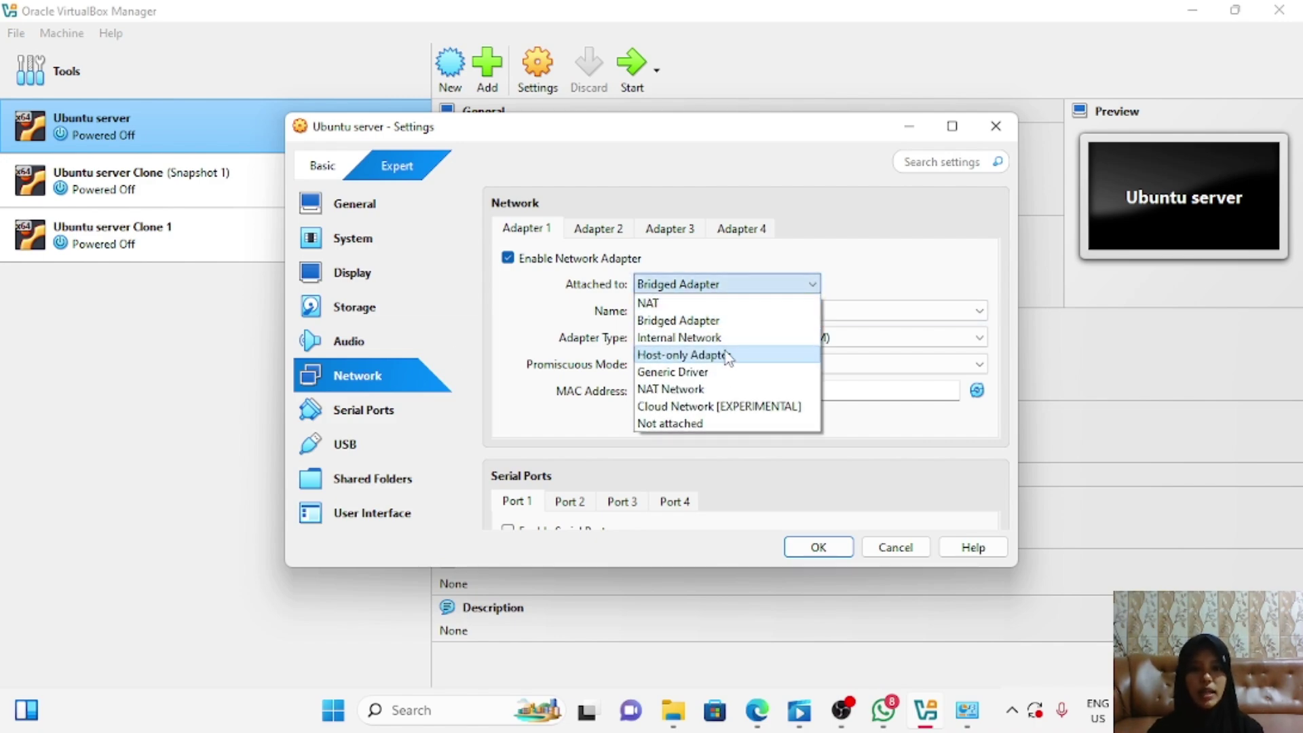
pyautogui.click(726, 355)
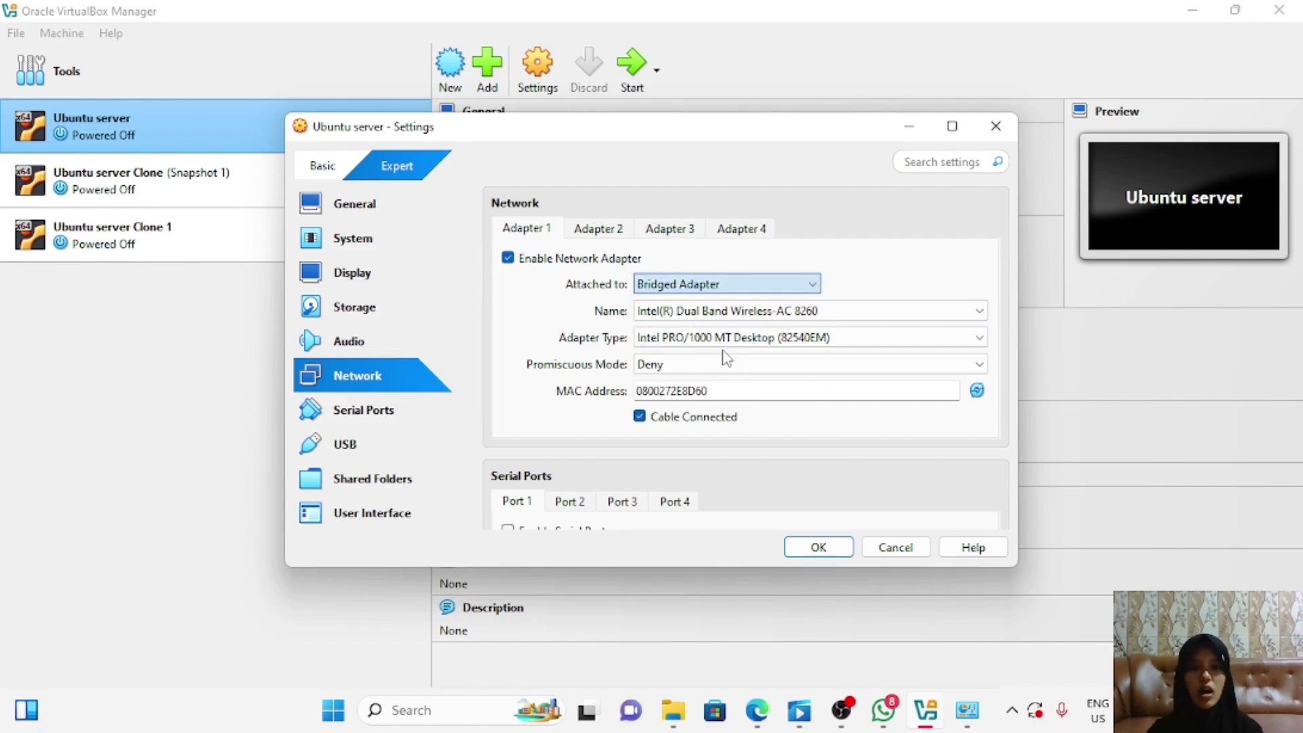
pyautogui.click(818, 546)
pyautogui.press('Down')
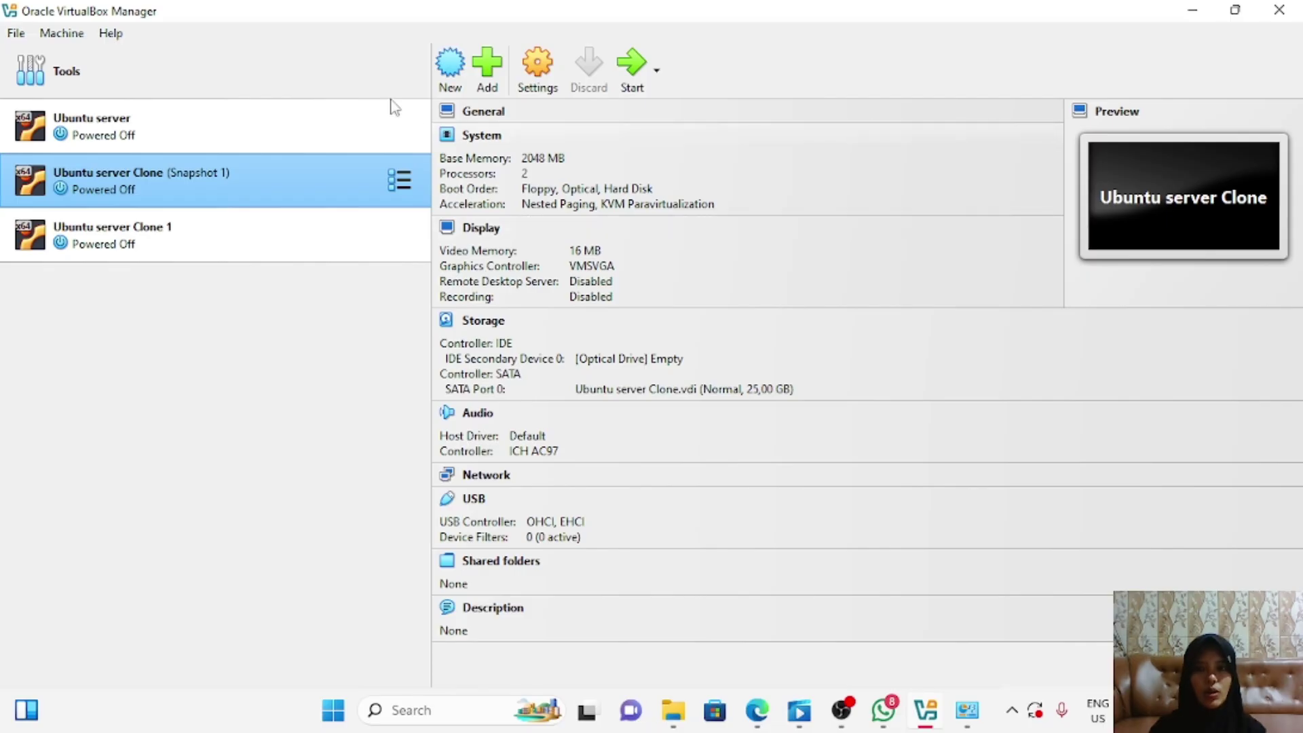
pyautogui.press('Up')
# Step: Start the Ubuntu server VM and log in with the user name
pyautogui.click(638, 66)
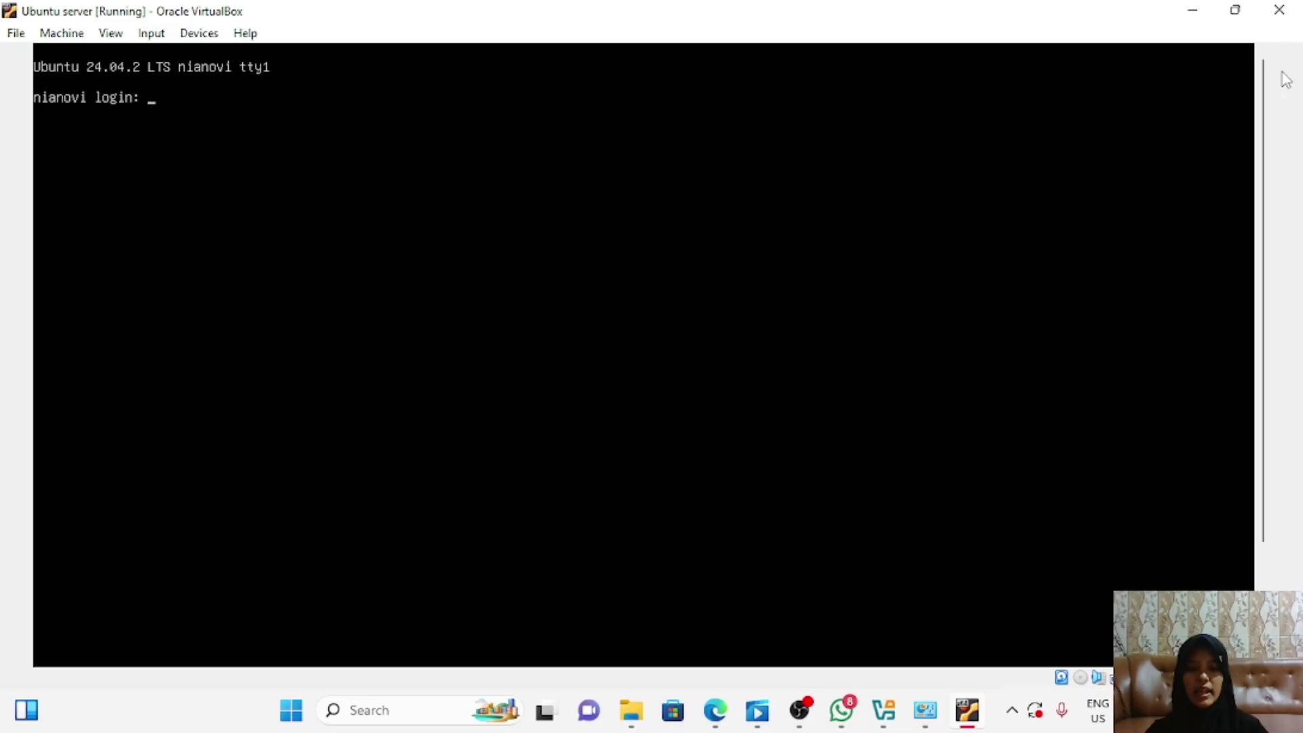
pyautogui.write('nian')
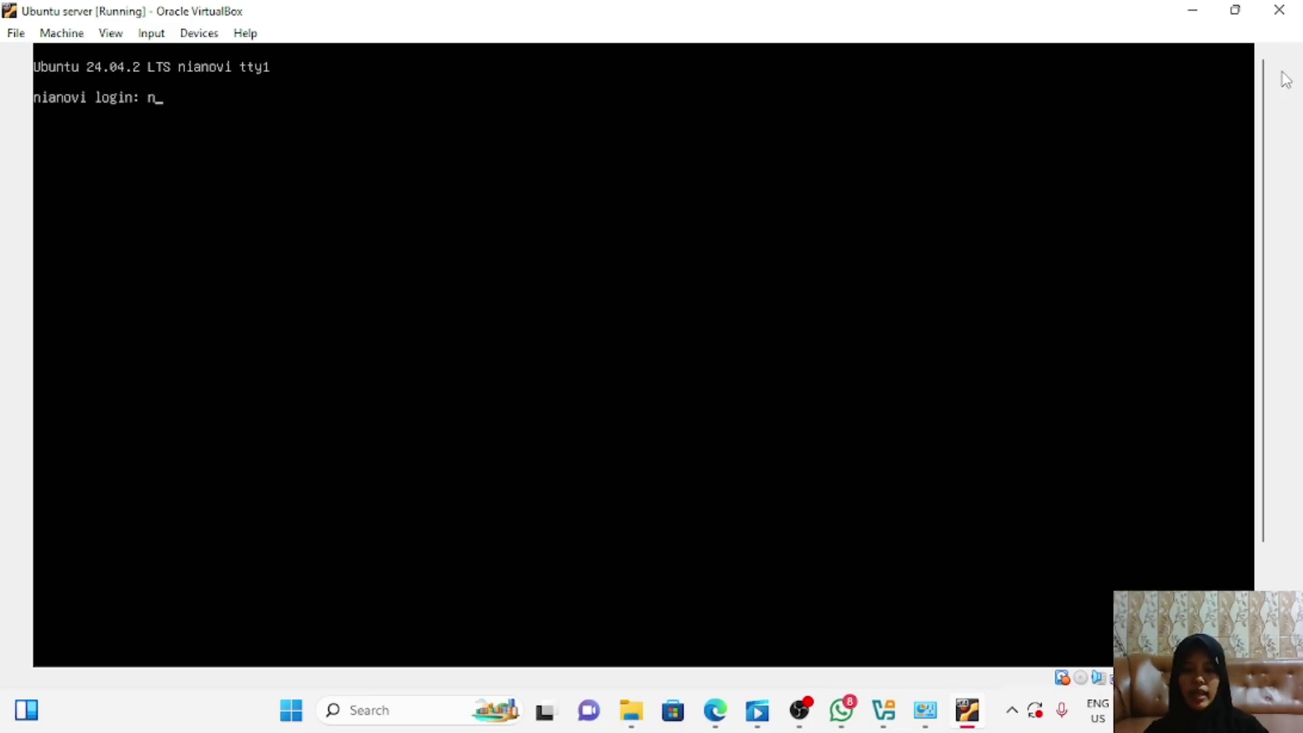
pyautogui.write('oviatir')
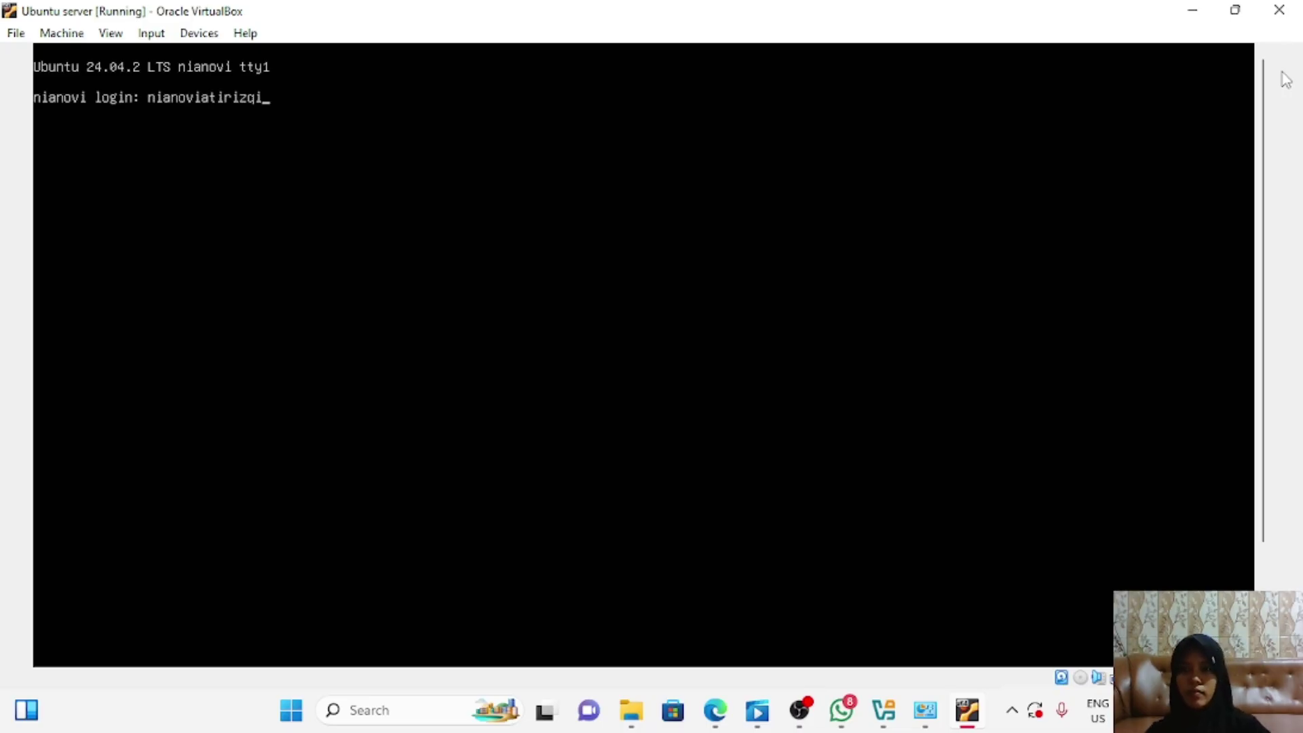
pyautogui.write('izqi')
pyautogui.press('Return')
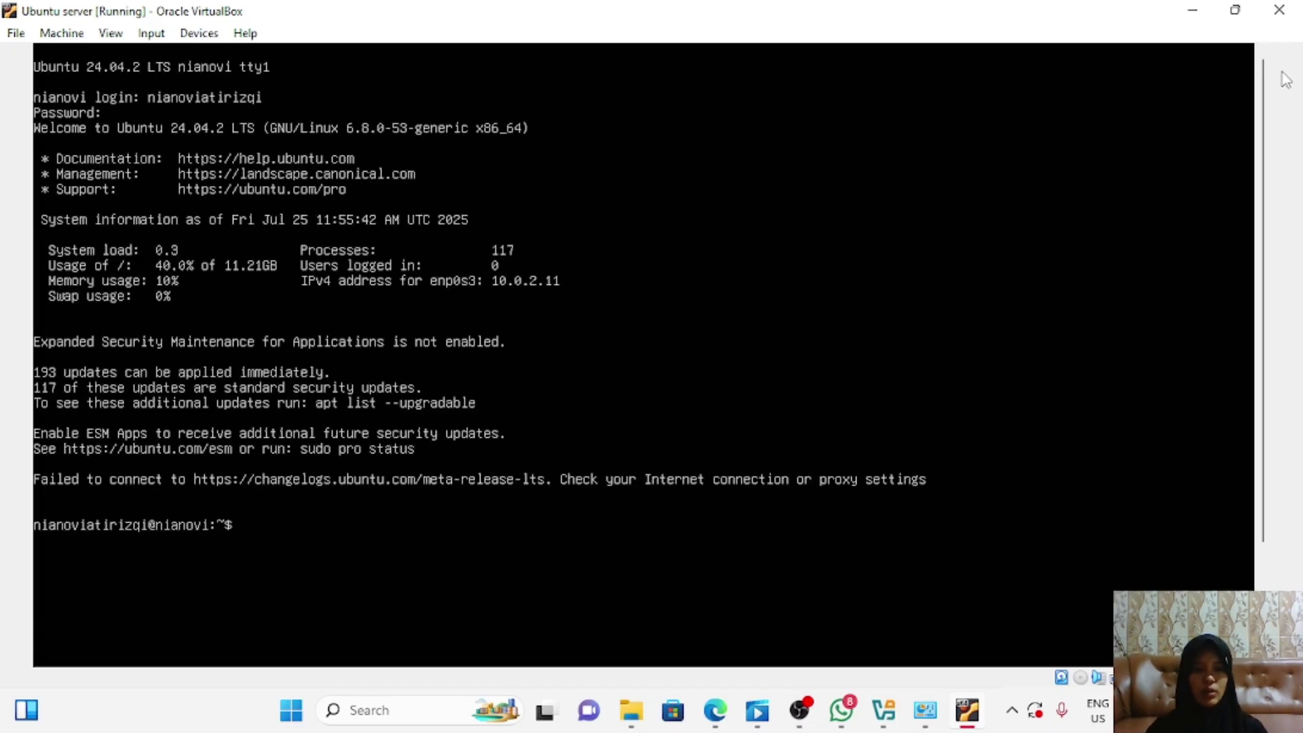
# Step: Release enp0s3's lease with sudo dhclient -r enp0s3, then check addresses with ip address
pyautogui.write('sudo')
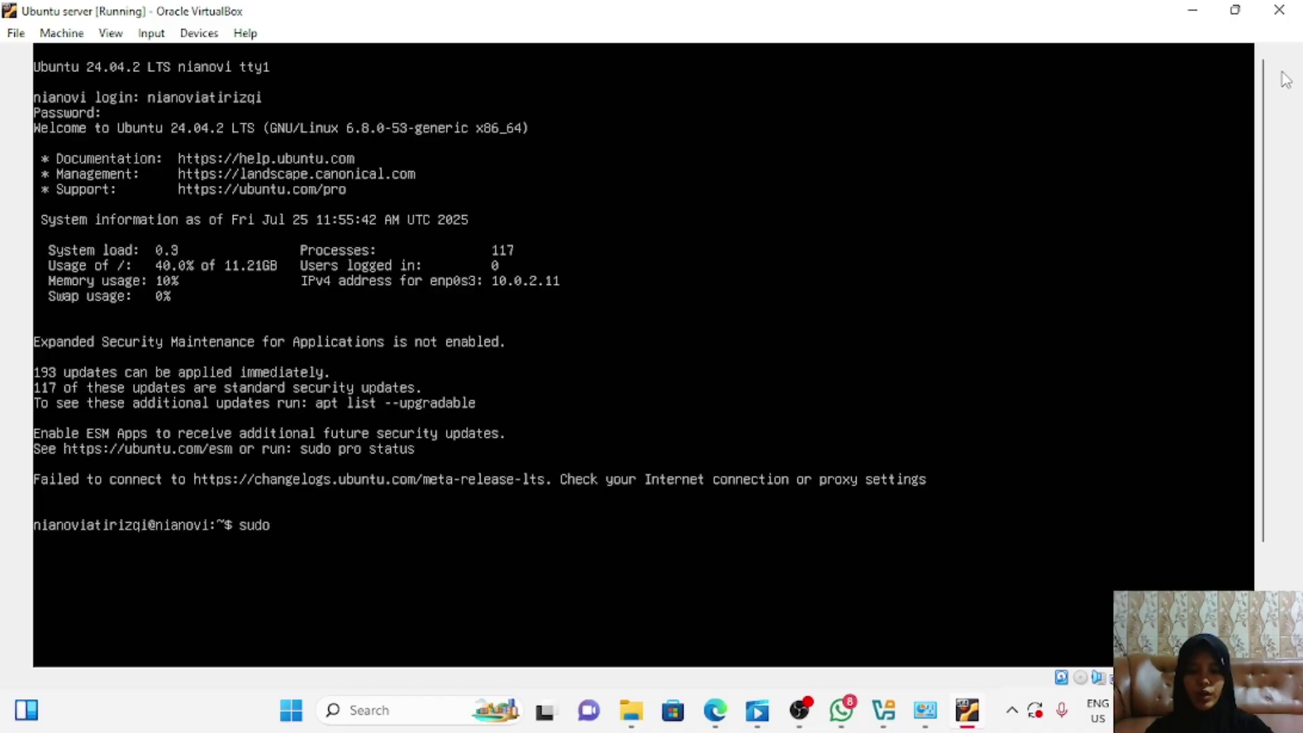
pyautogui.write(' dhclient -')
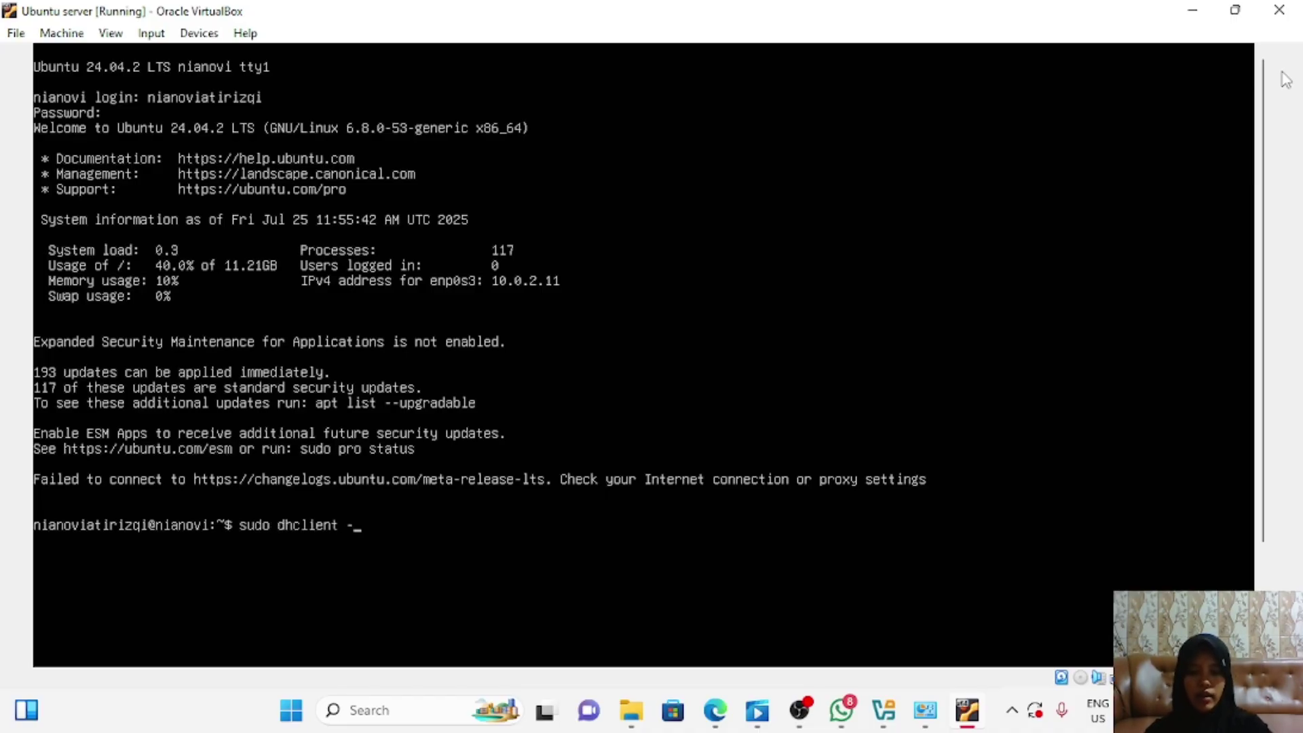
pyautogui.write('r enp0s3')
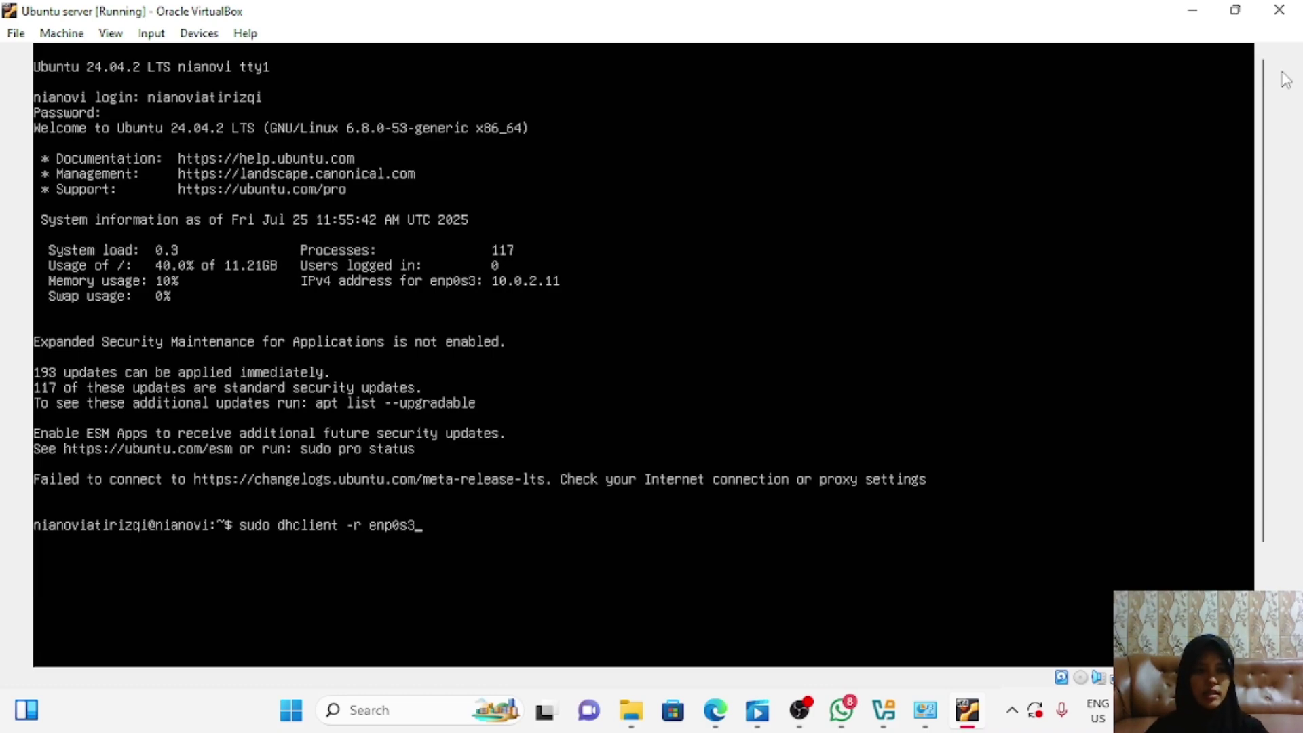
pyautogui.press('Return')
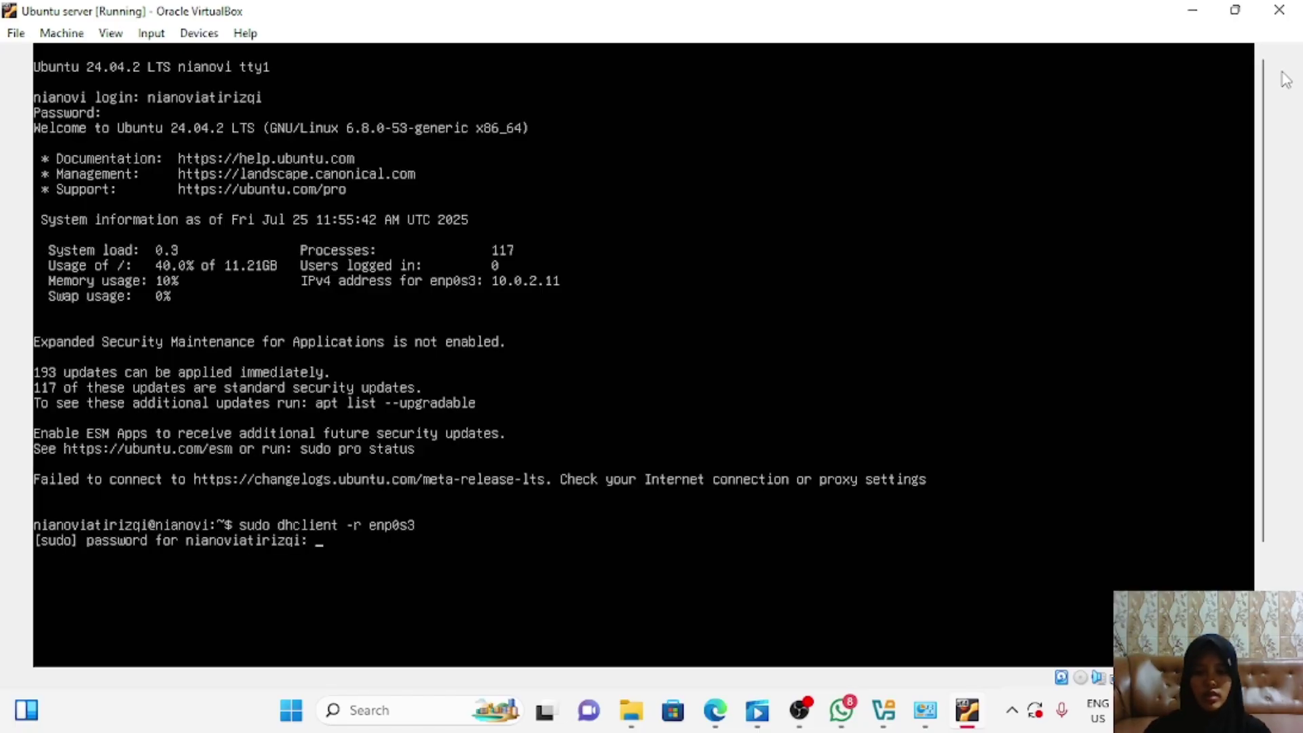
pyautogui.press('Return')
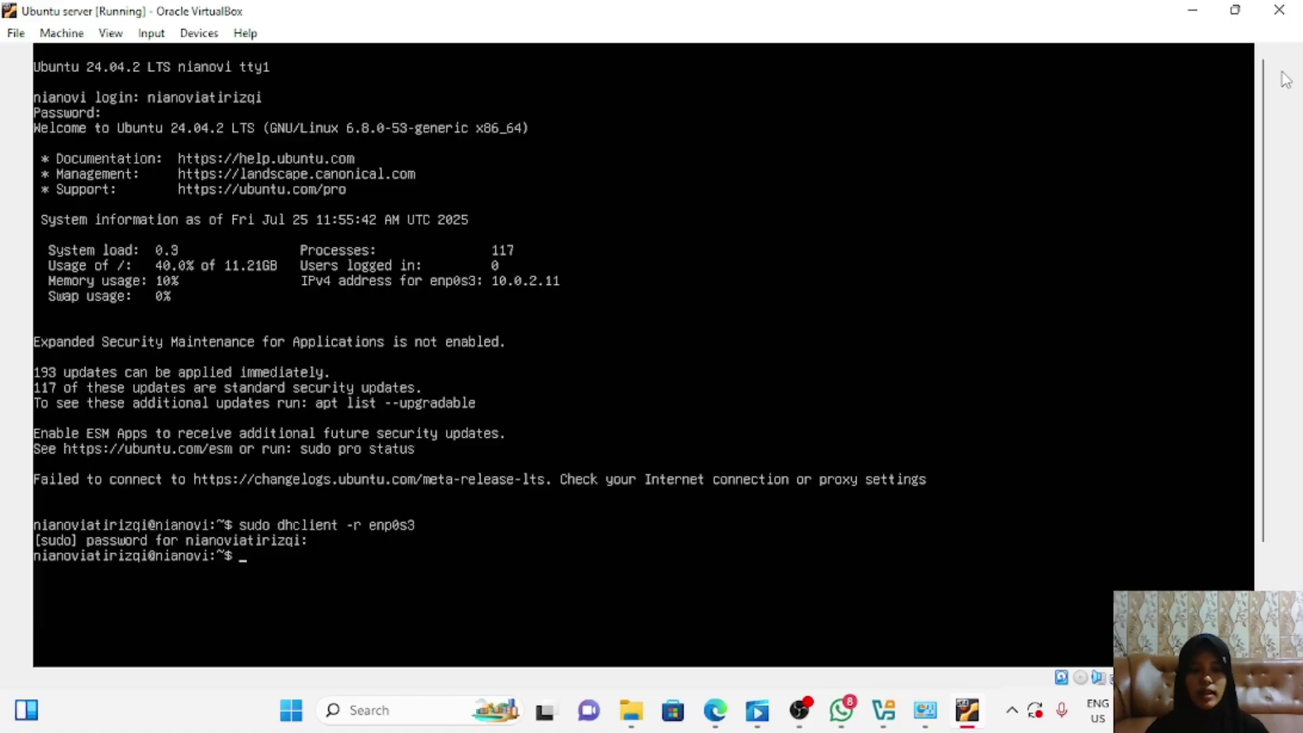
pyautogui.write('i')
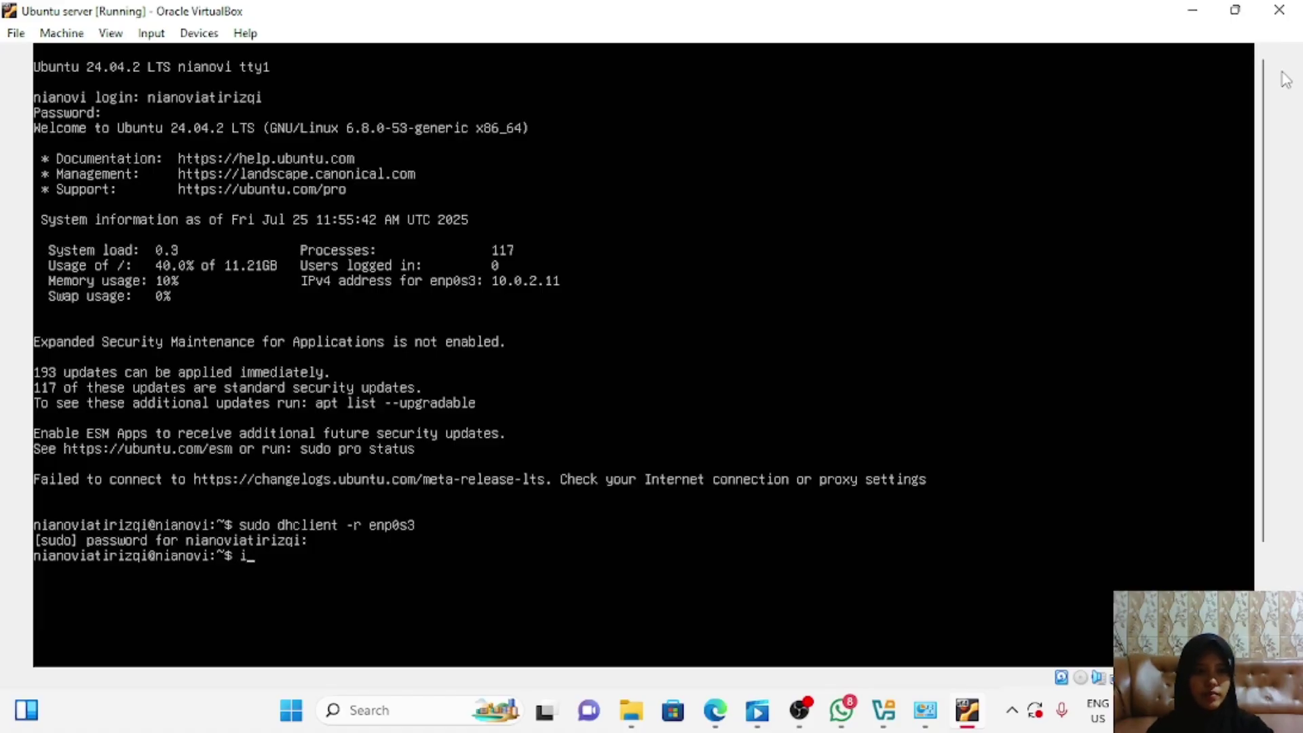
pyautogui.write('p address')
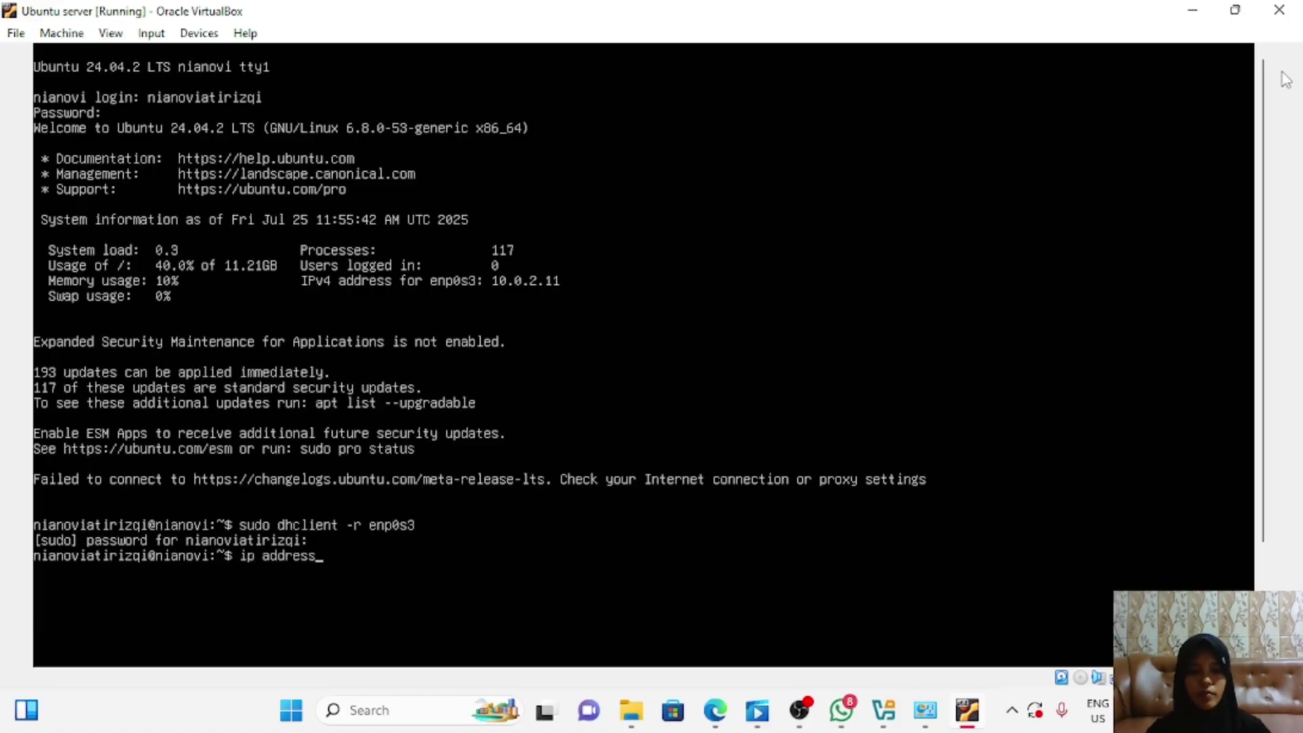
pyautogui.press('Return')
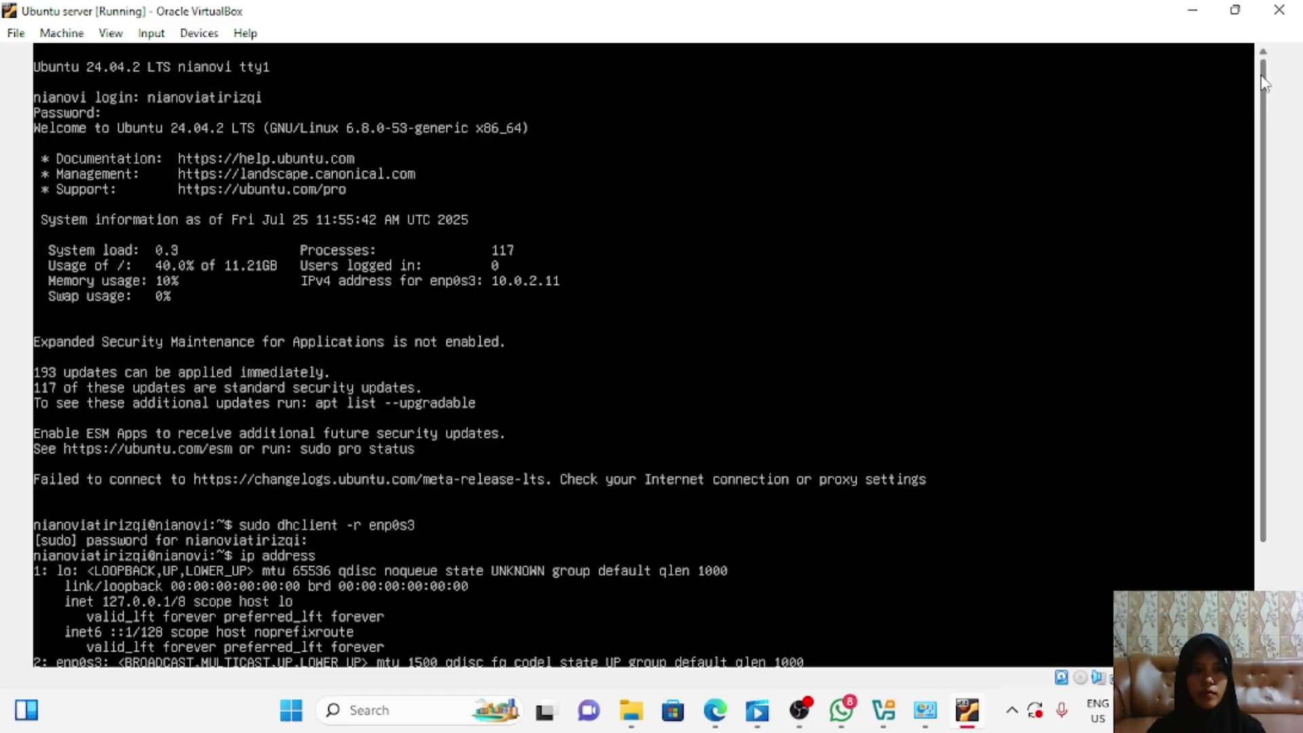
pyautogui.moveTo(1262, 76); pyautogui.dragTo(1263, 239)
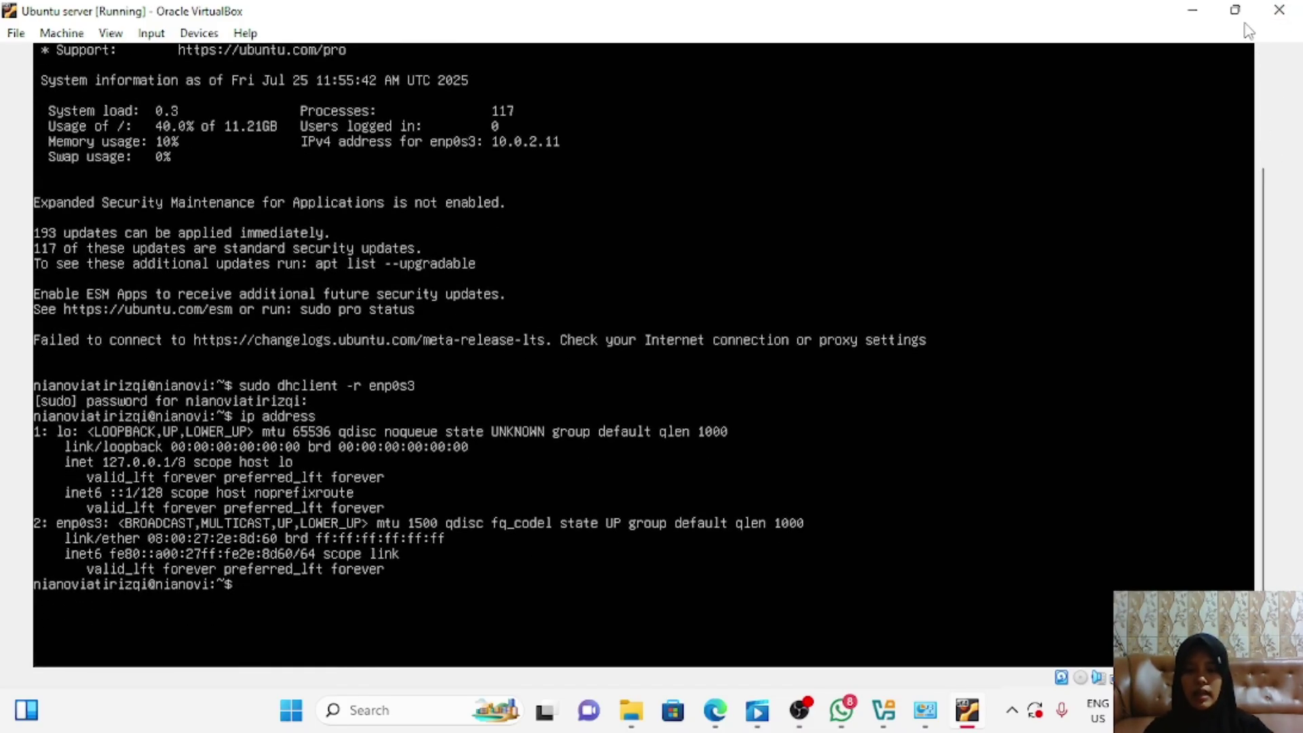
# Step: Renew enp0s3 with sudo dhclient enp0s3 and confirm 192.168.56.103/24 via ip address
pyautogui.write('sudo d')
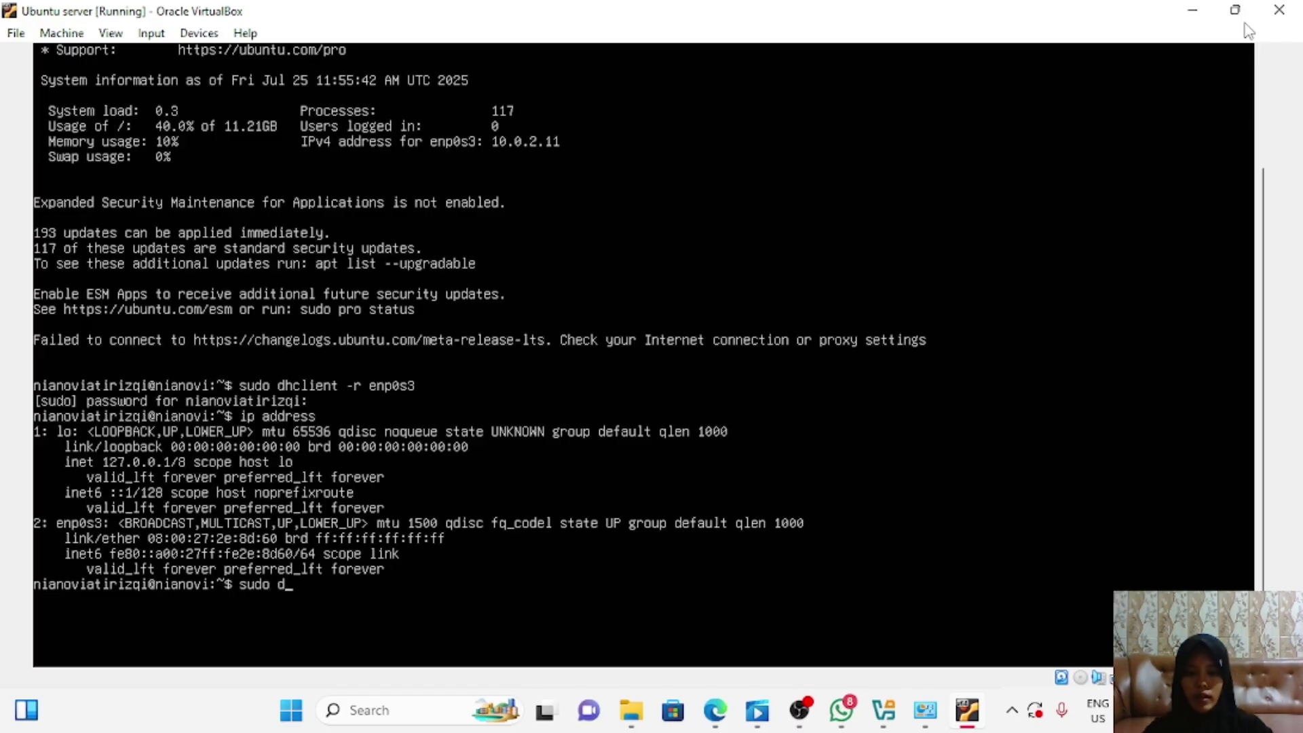
pyautogui.write('hclient')
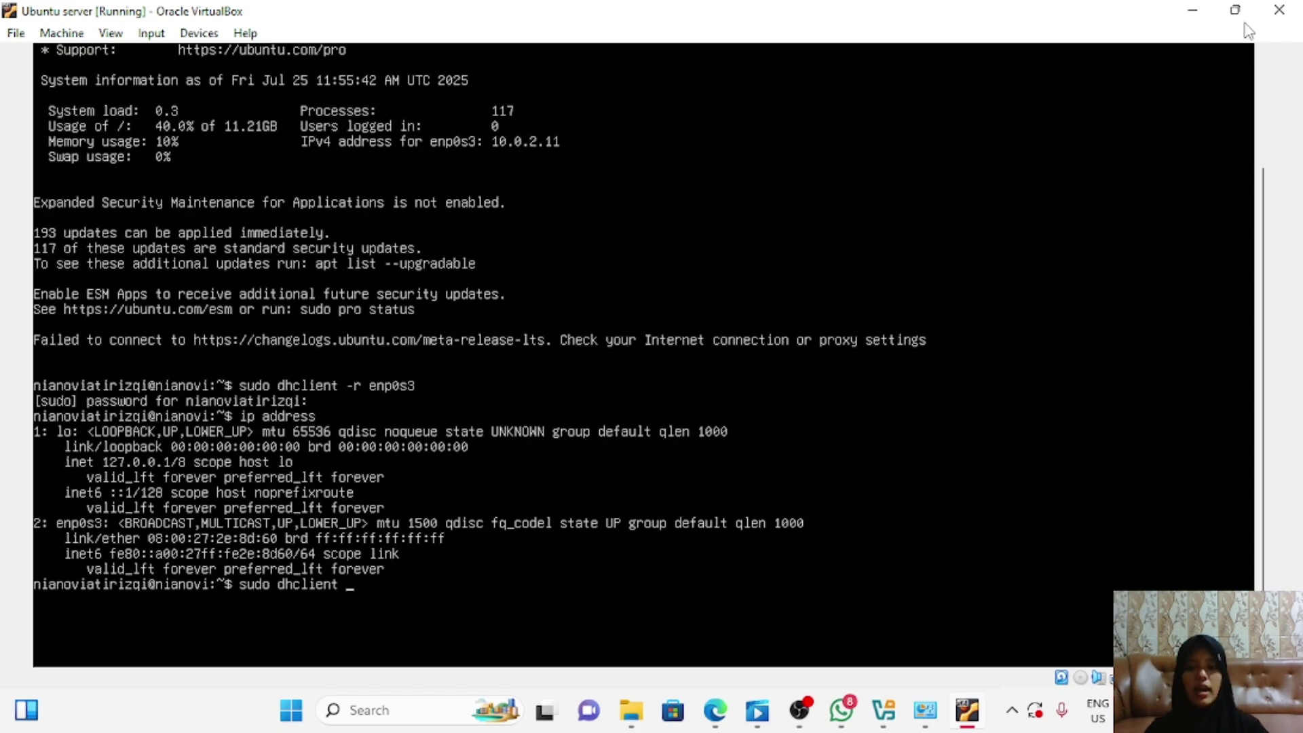
pyautogui.write(' enp0s3')
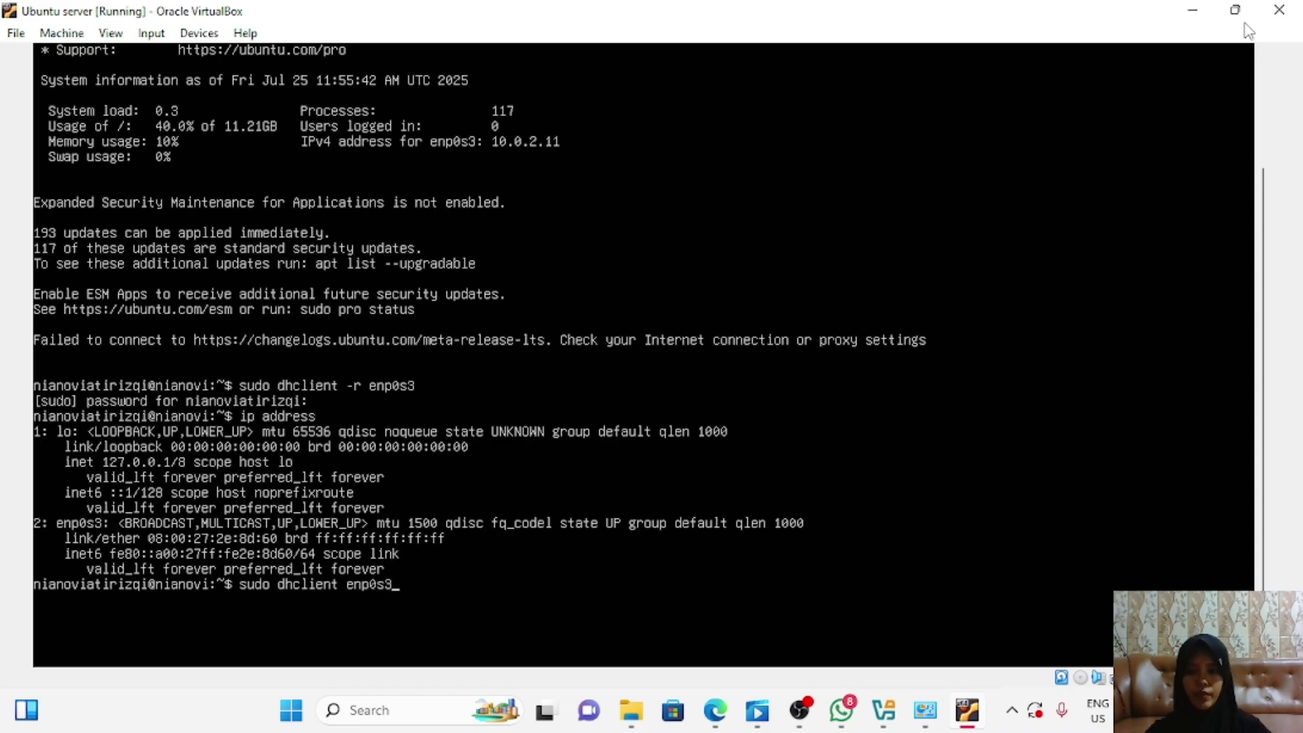
pyautogui.press('Return')
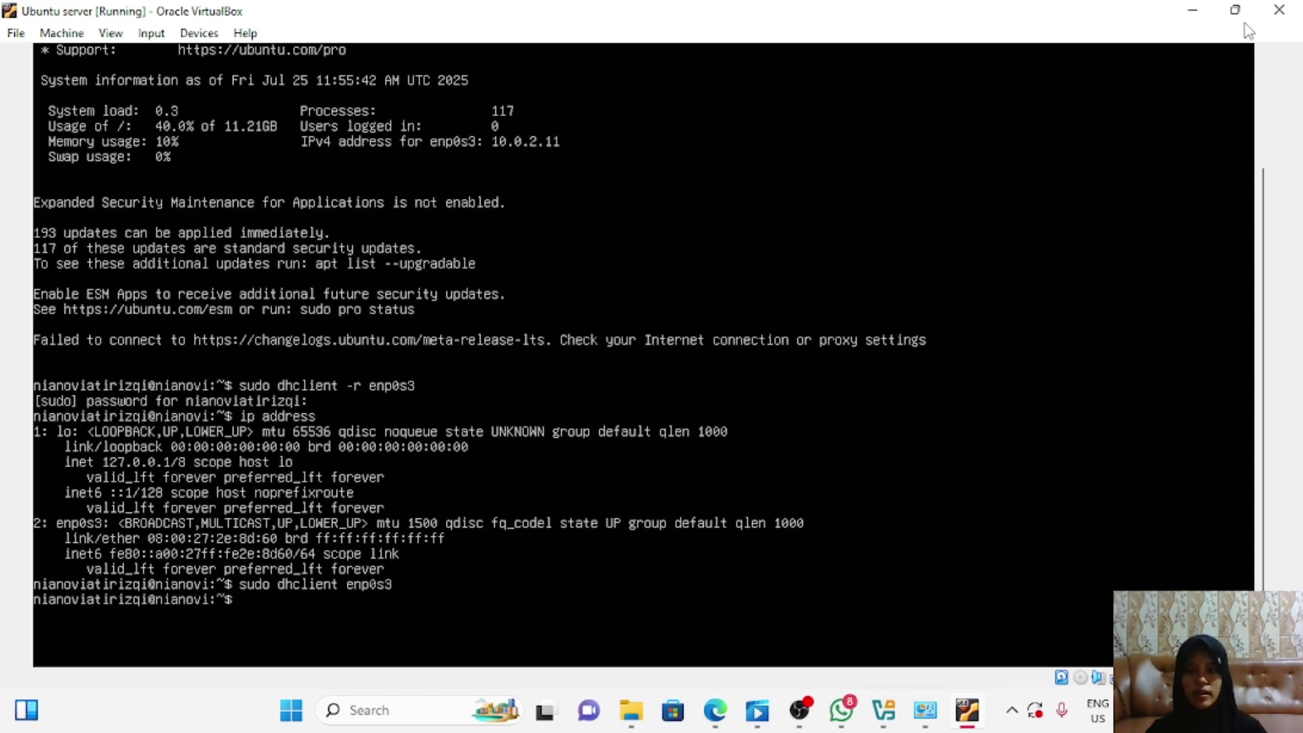
pyautogui.write('ip ')
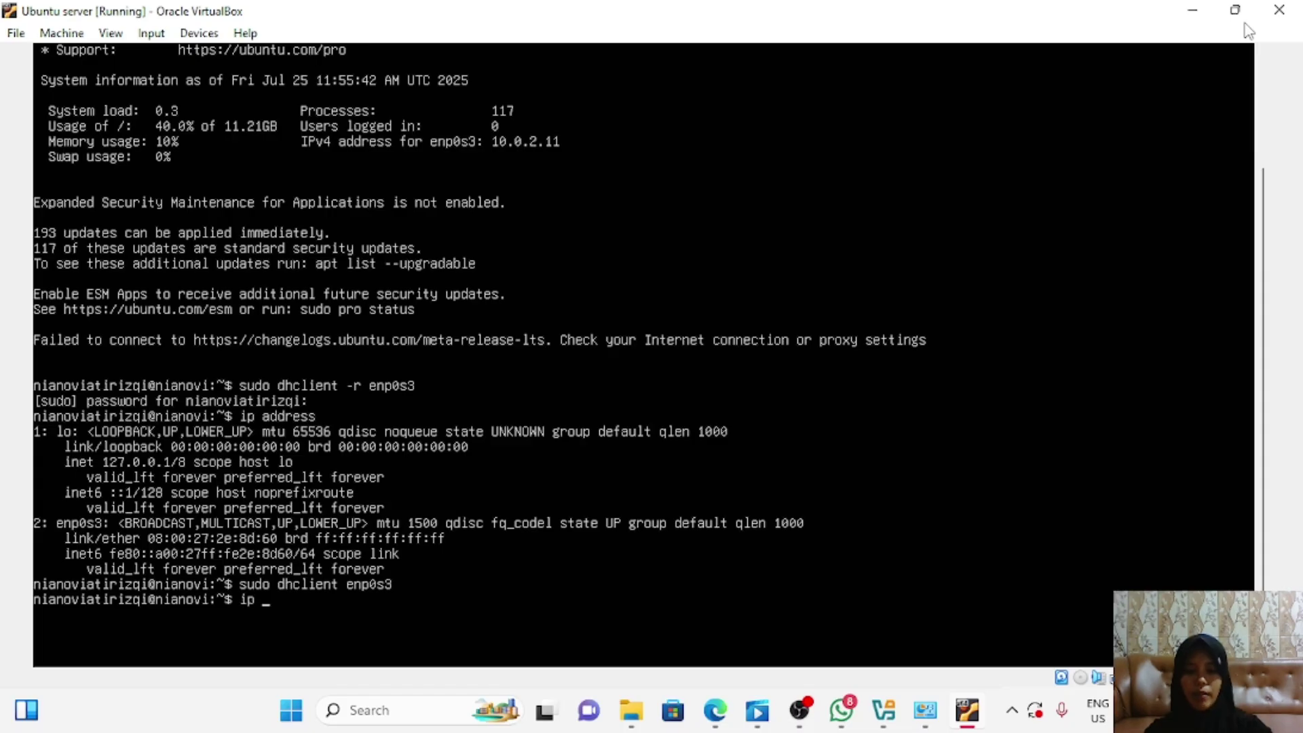
pyautogui.write('address')
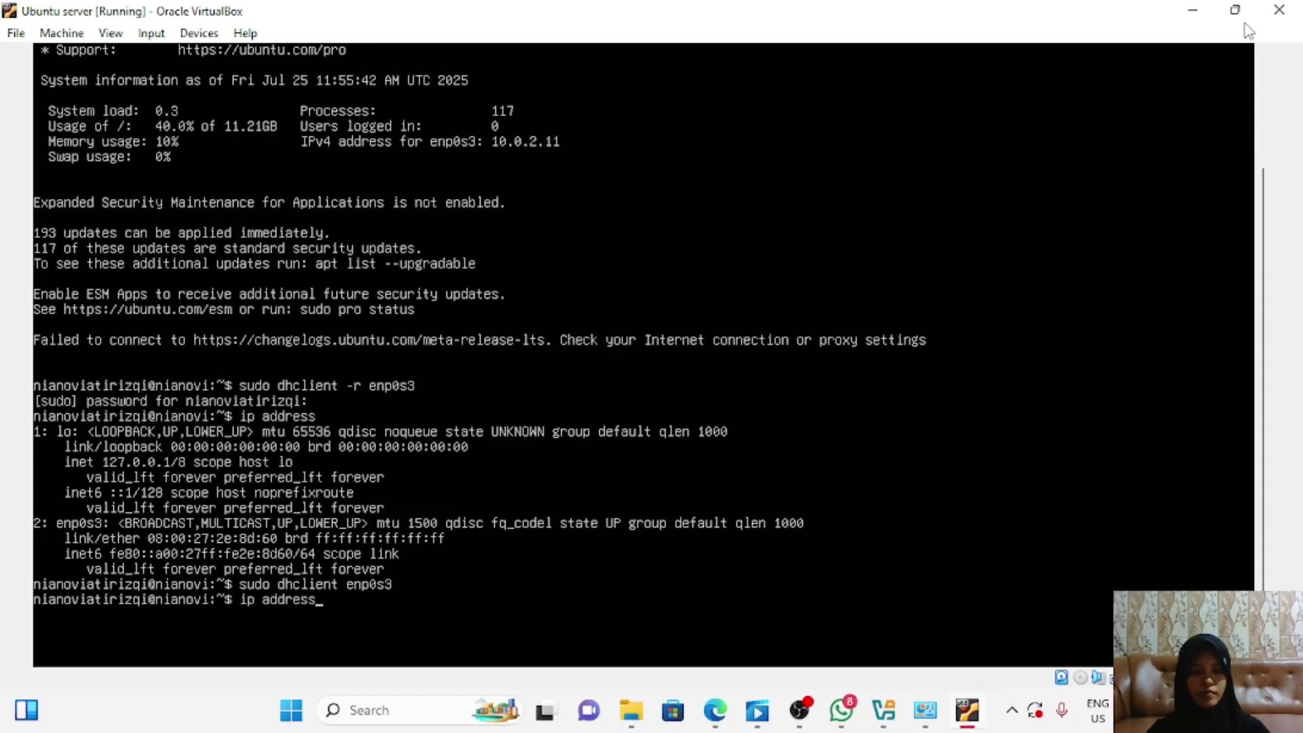
pyautogui.press('Return')
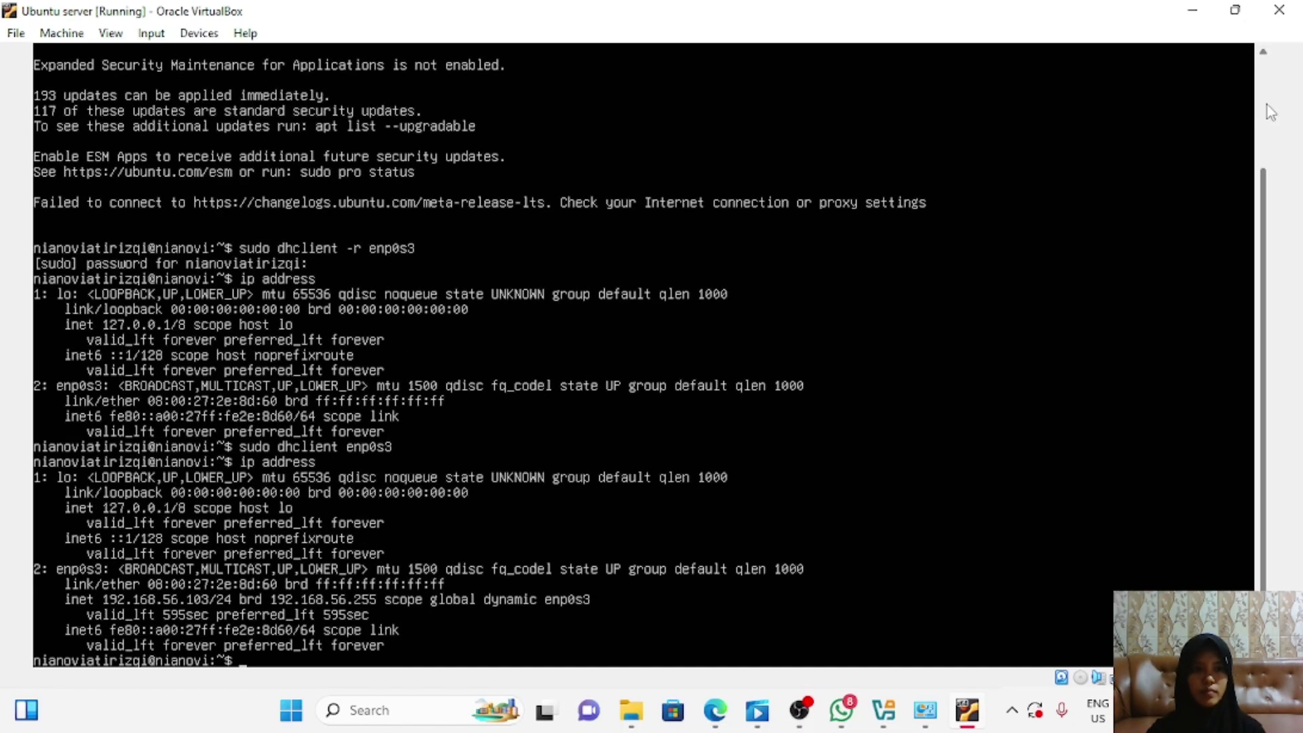
pyautogui.scroll(3, 1267, 104)
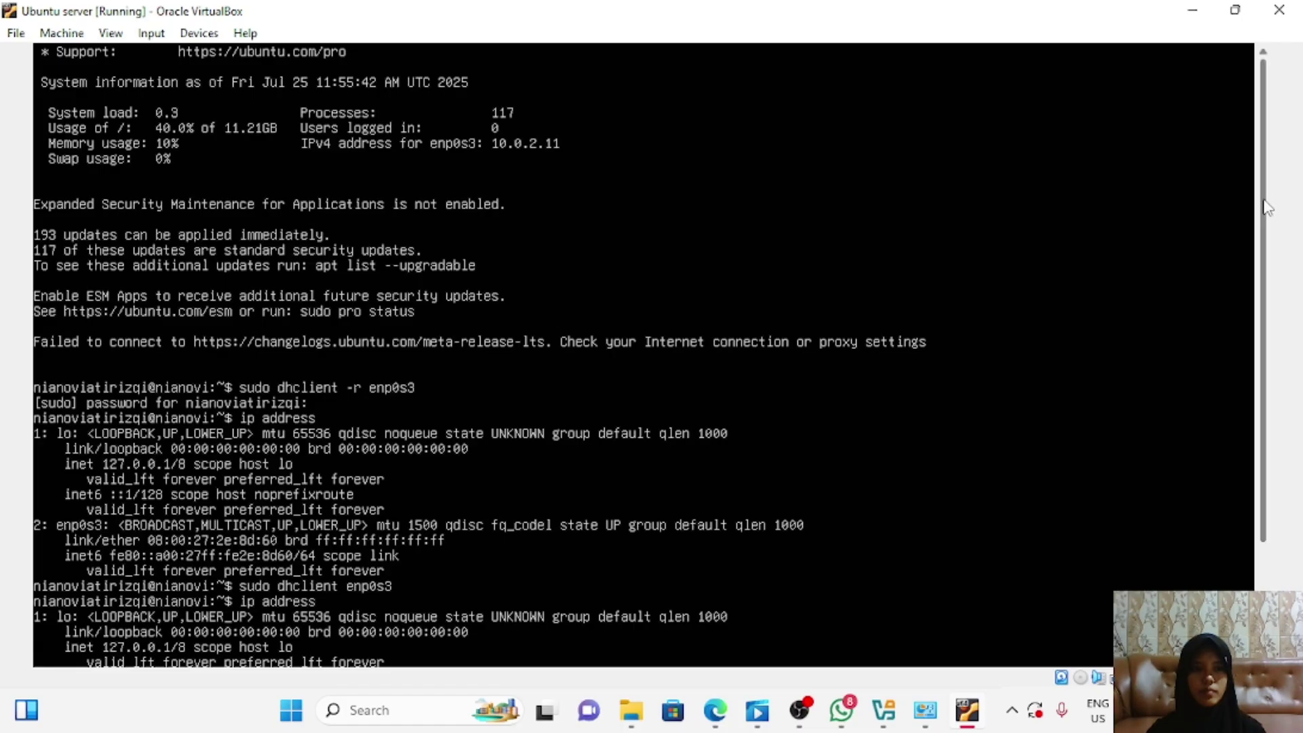
pyautogui.scroll(-3, 1266, 207)
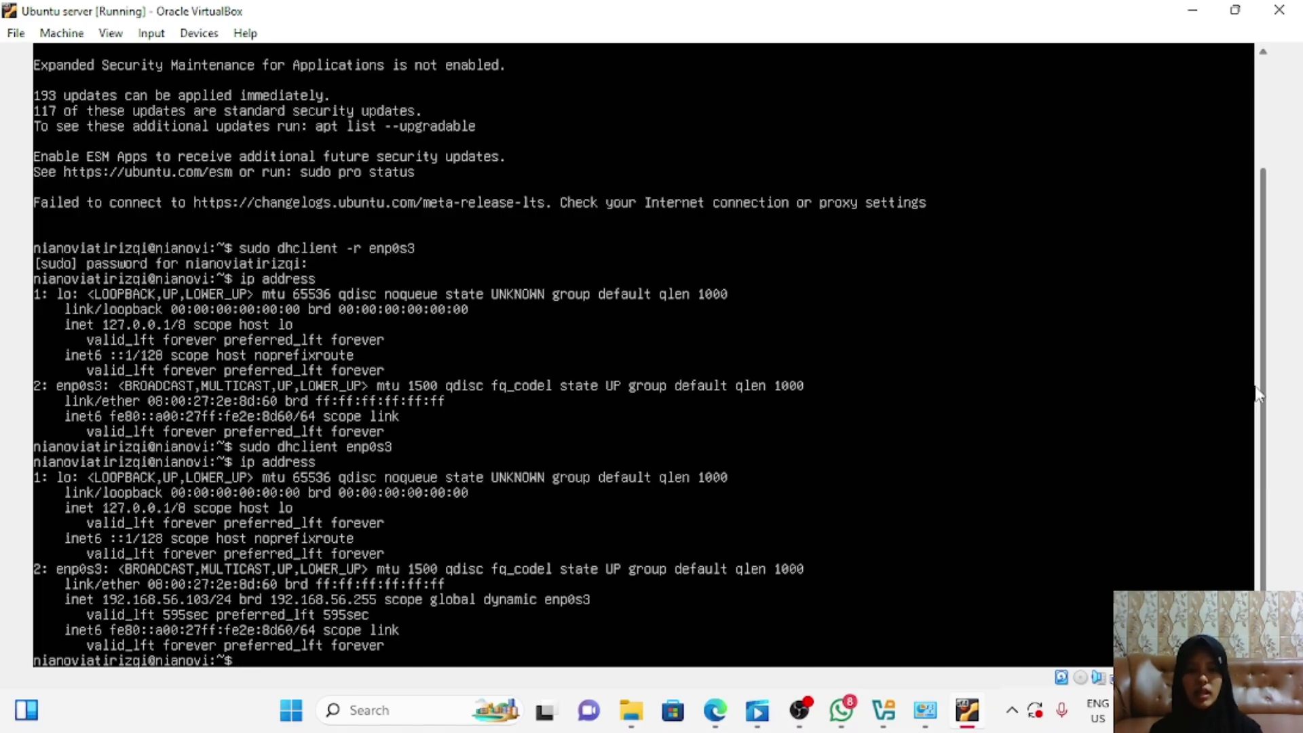
# Step: View Ethernet 3's connection details, showing the host-only adapter at 192.168.56.1/255.255.255.0
pyautogui.click(924, 710)
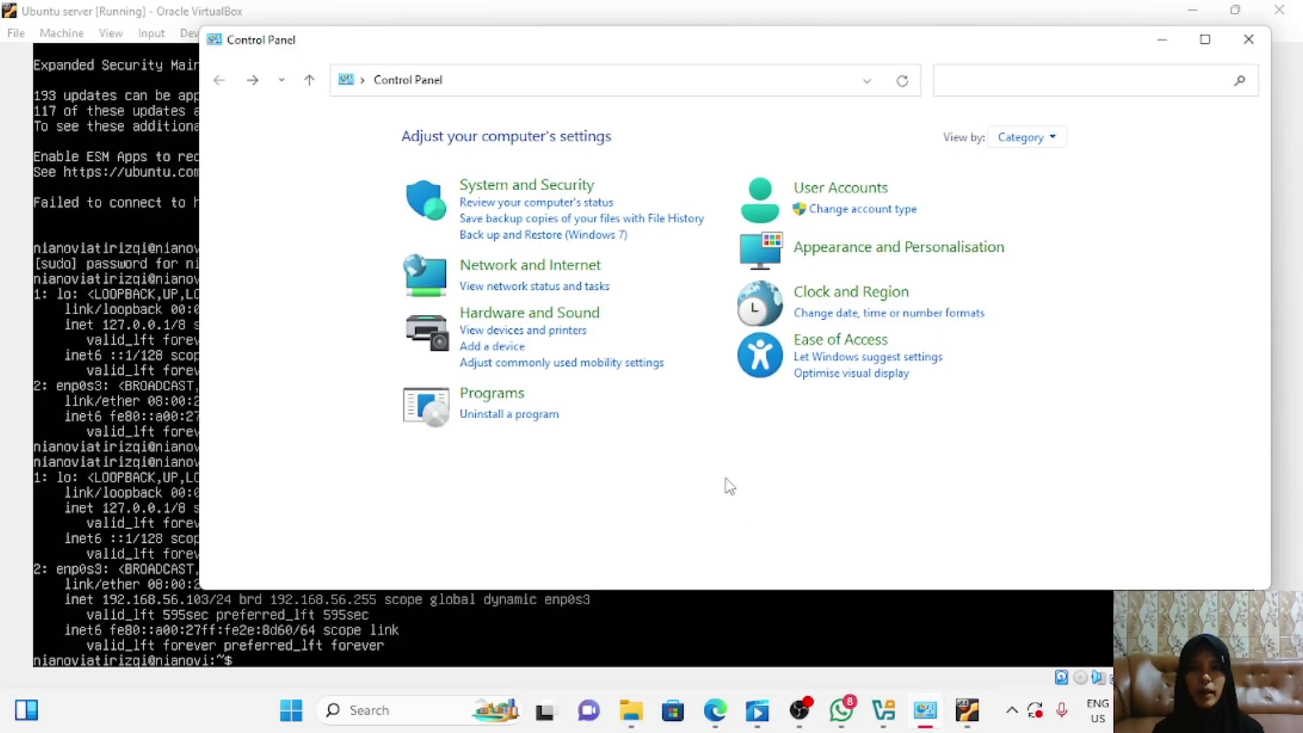
pyautogui.click(545, 266)
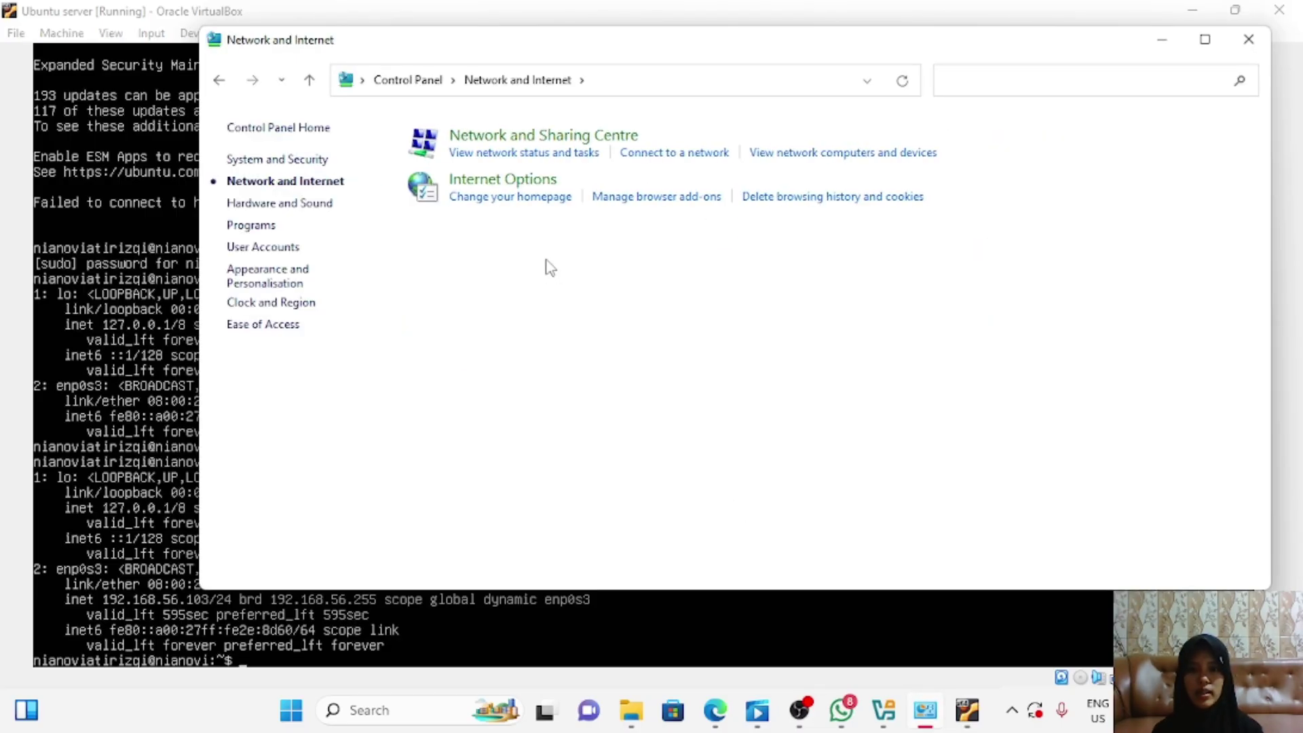
pyautogui.click(544, 142)
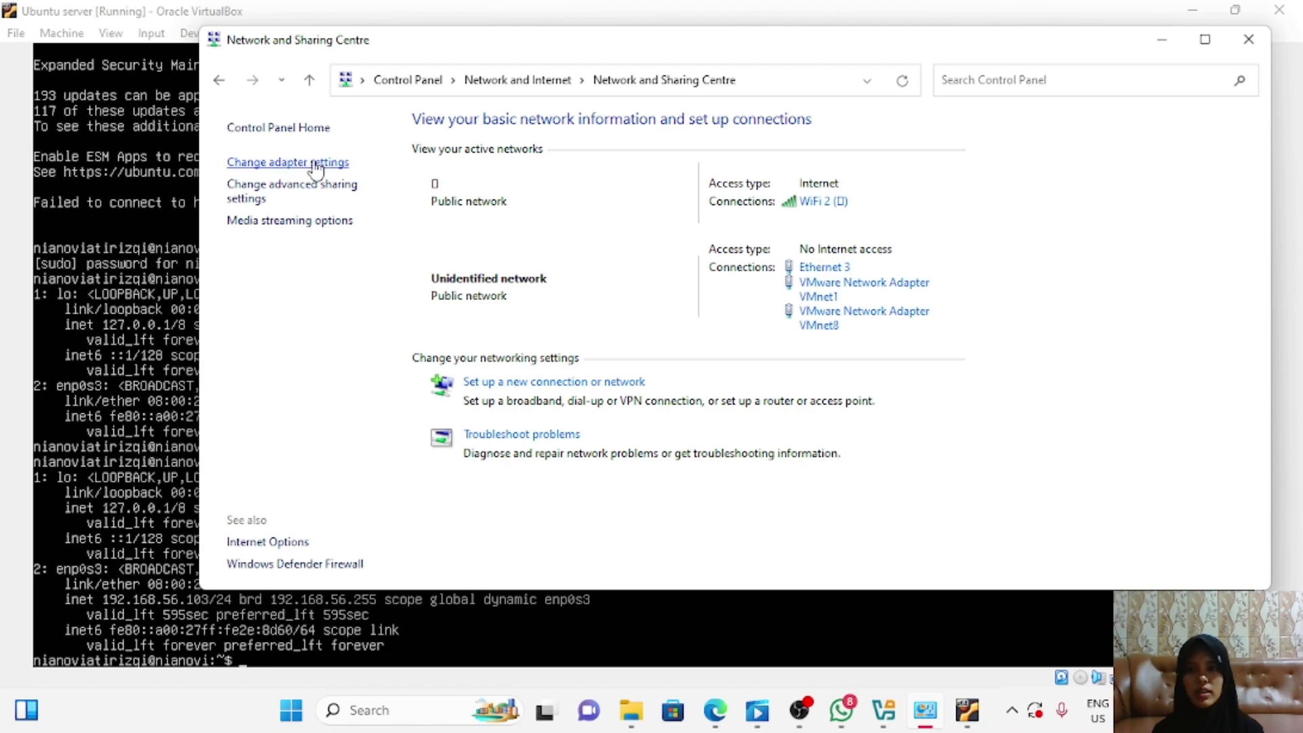
pyautogui.click(316, 163)
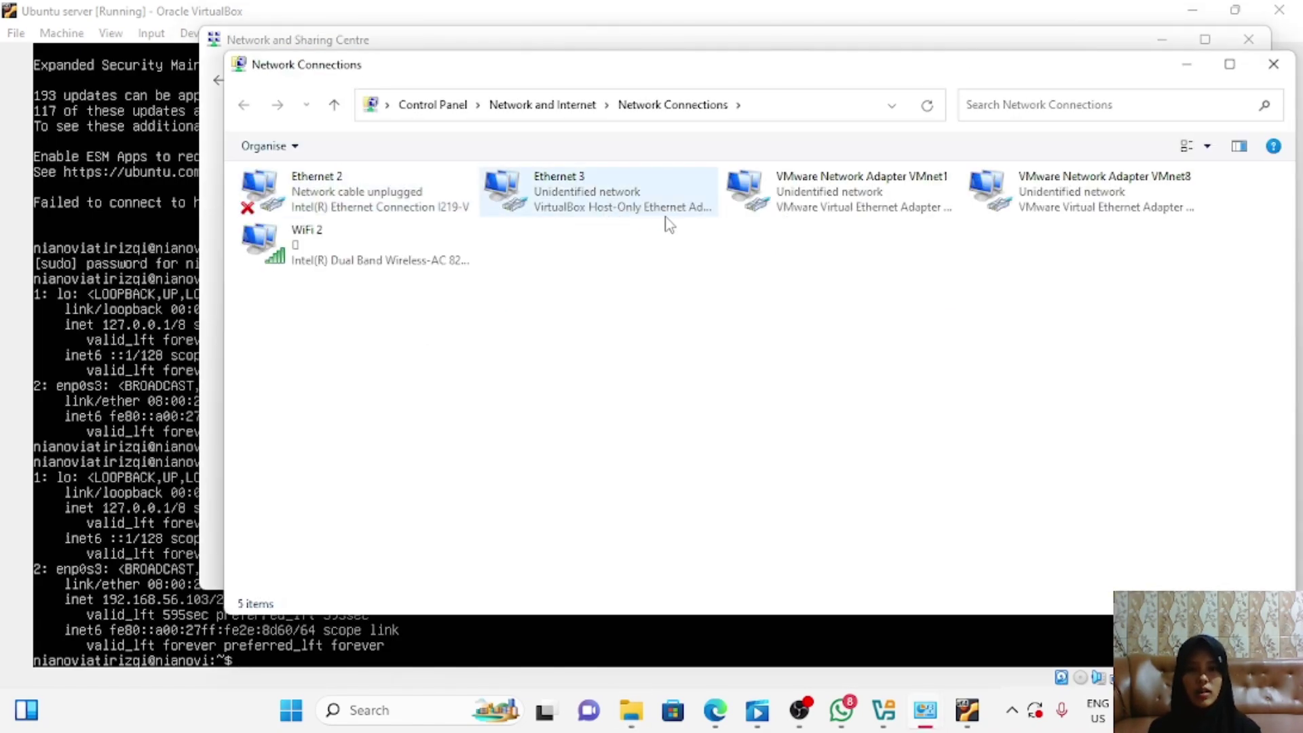
pyautogui.doubleClick(624, 209)
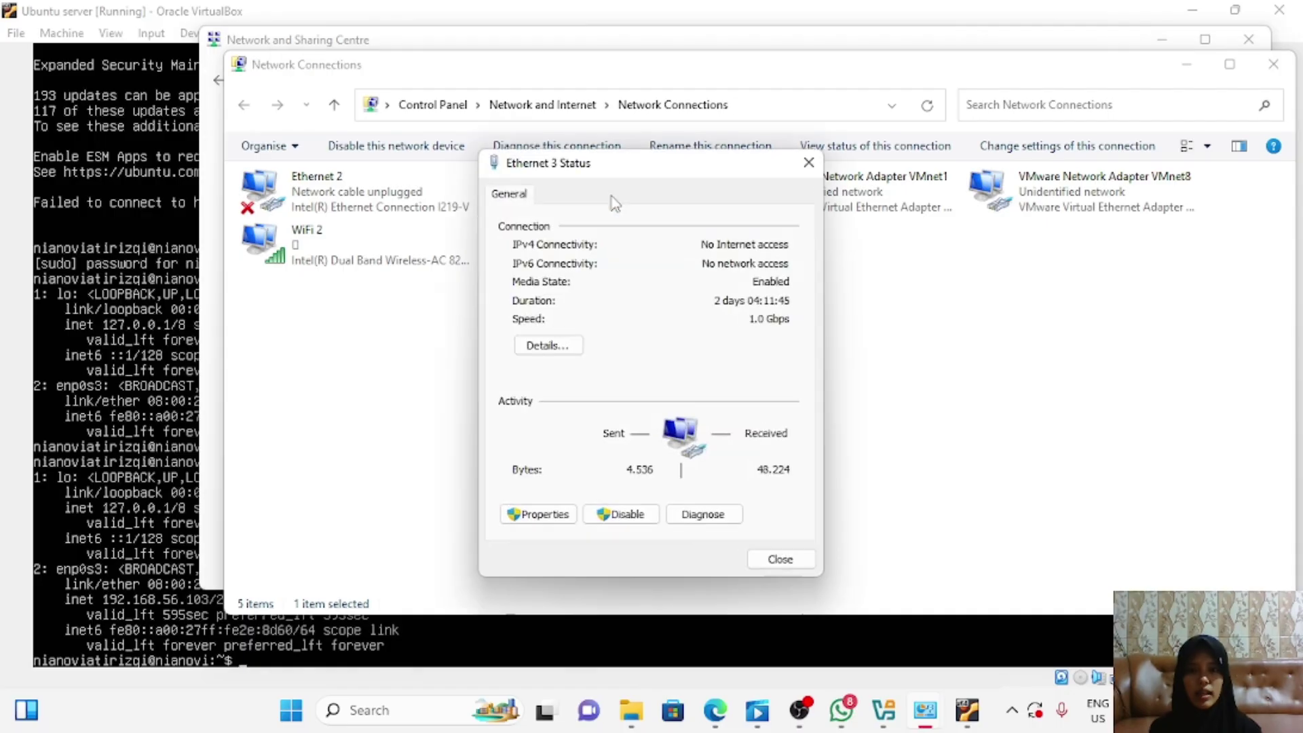
pyautogui.click(551, 346)
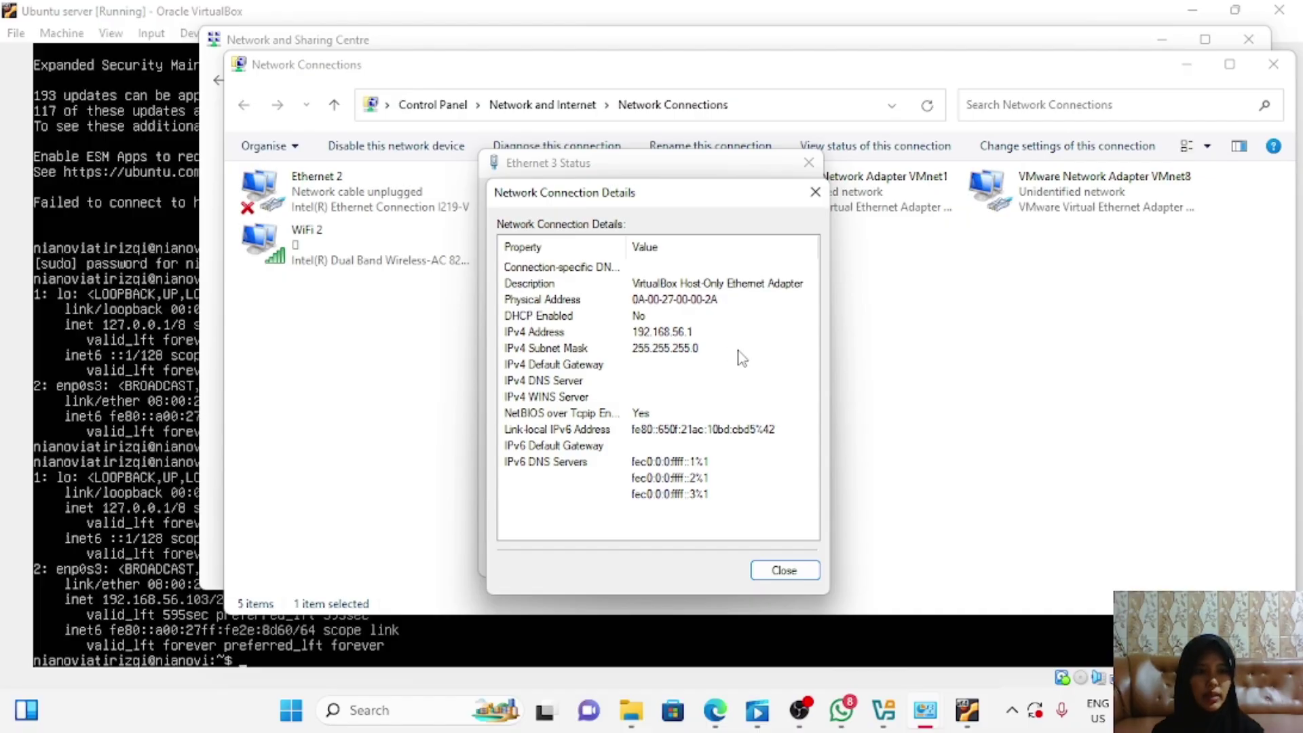
# Step: Close the Ethernet 3 dialogs, minimise Network Connections, and close Network and Sharing Centre
pyautogui.click(815, 192)
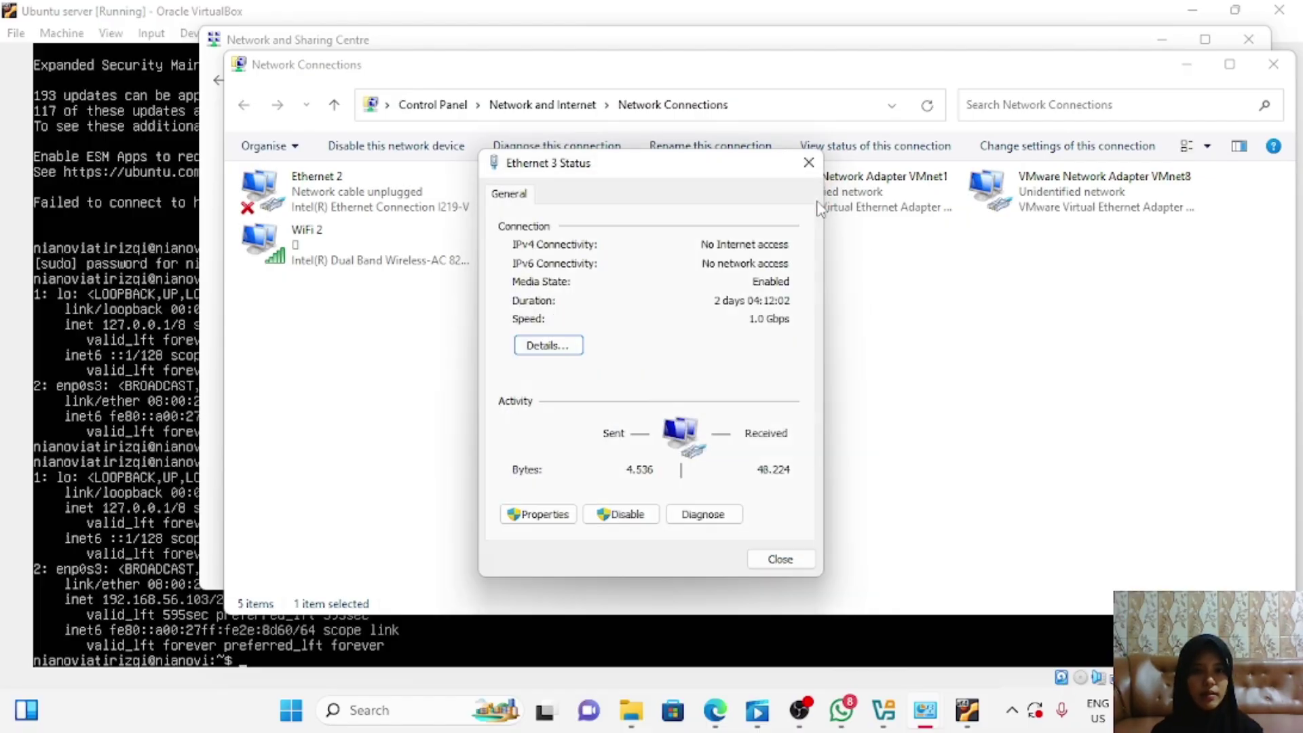
pyautogui.click(808, 163)
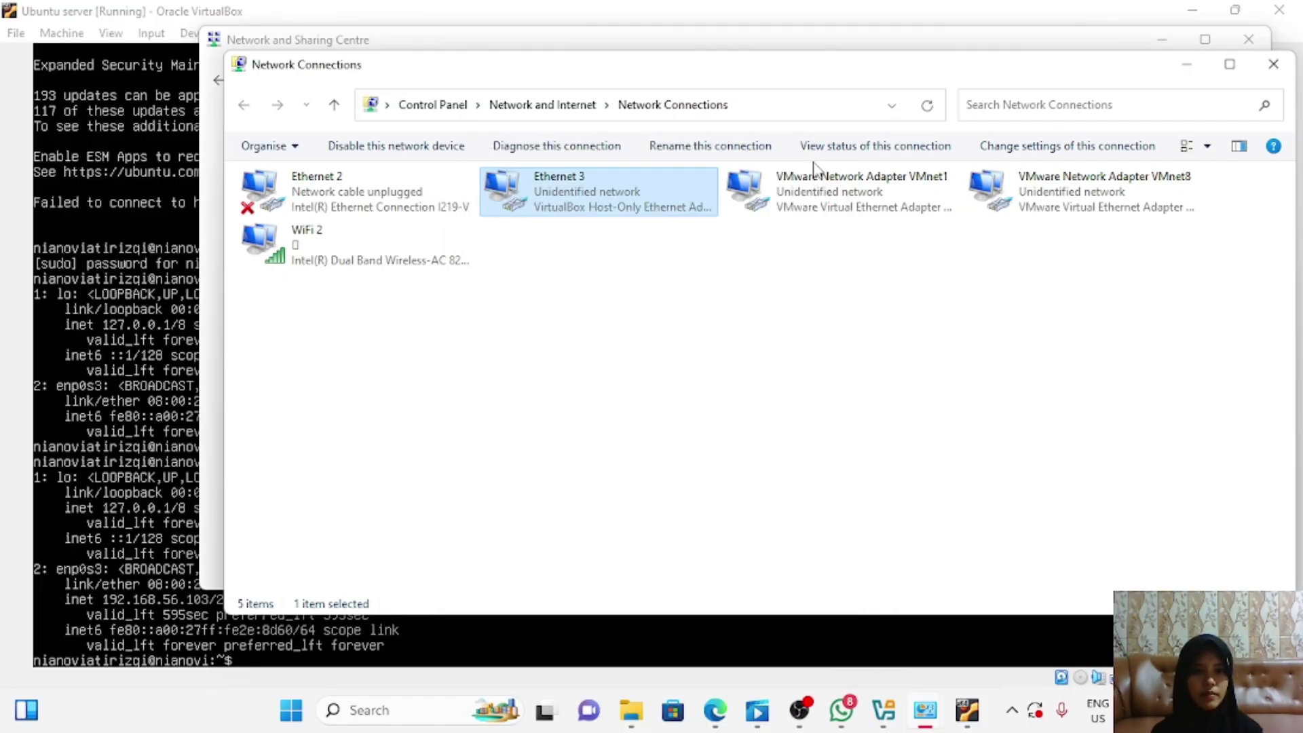
pyautogui.click(1193, 65)
pyautogui.click(1243, 39)
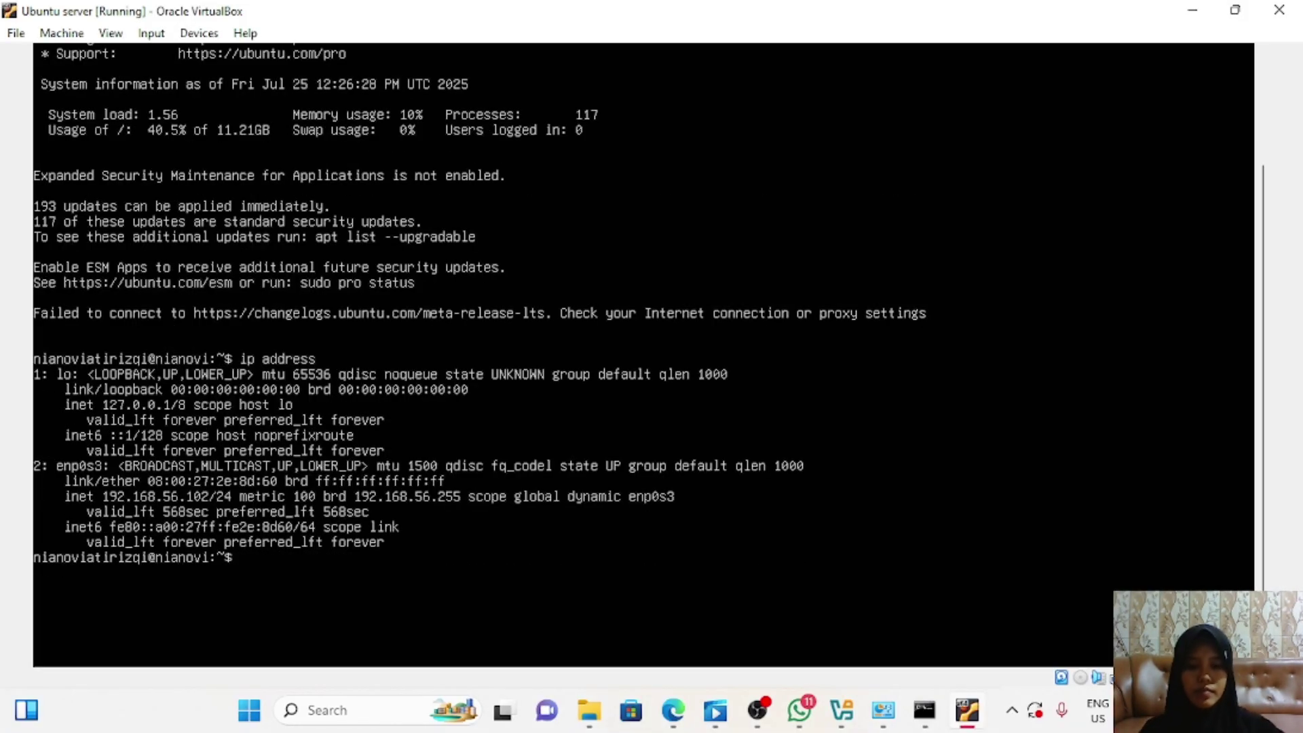
# Step: Start pinging 192.168.56.1 from the Ubuntu console and bring Command Prompt forward
pyautogui.write('ping 1')
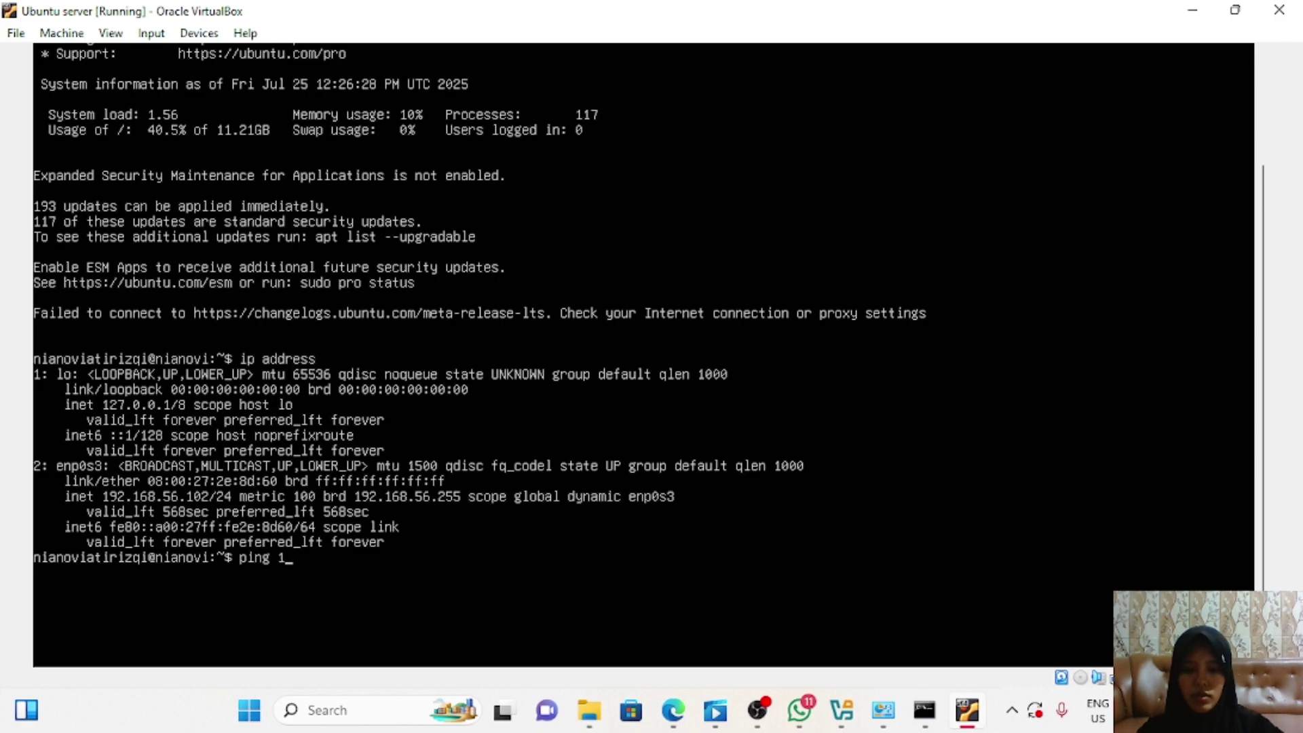
pyautogui.write('92.168.')
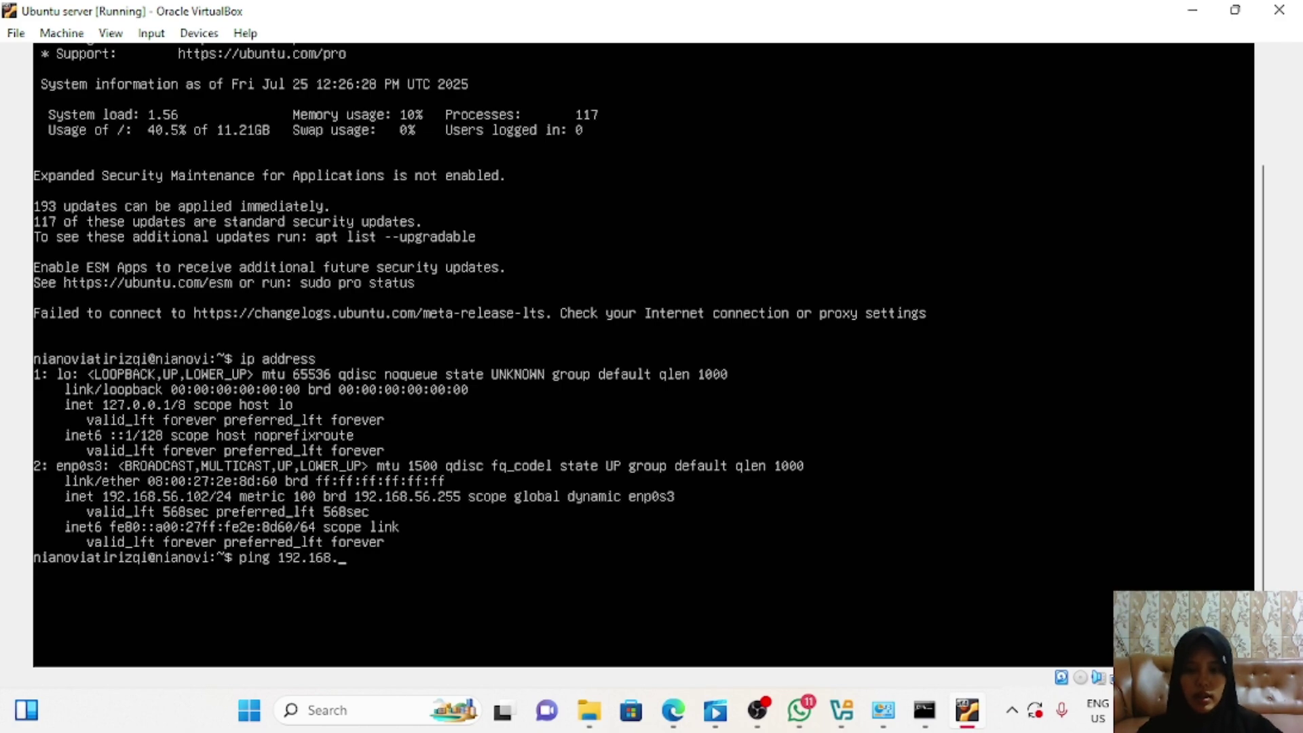
pyautogui.write('56.1')
pyautogui.press('Return')
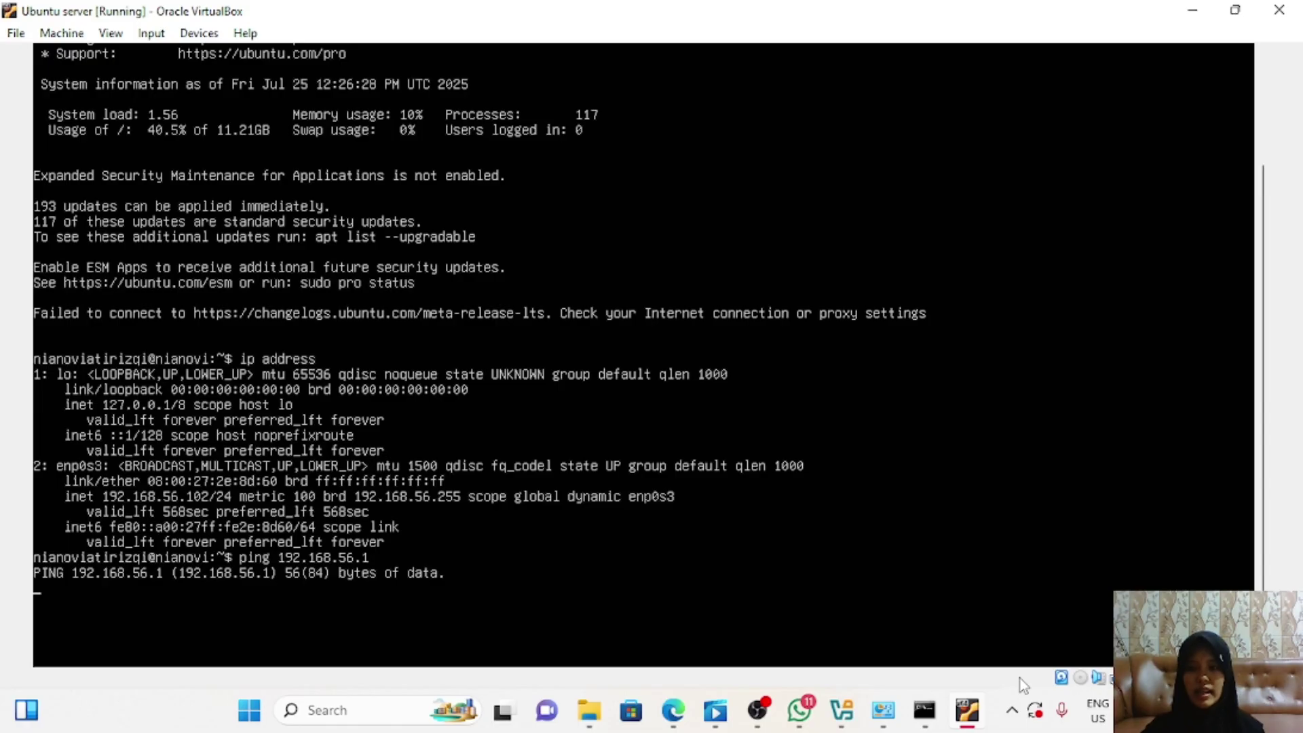
pyautogui.click(924, 710)
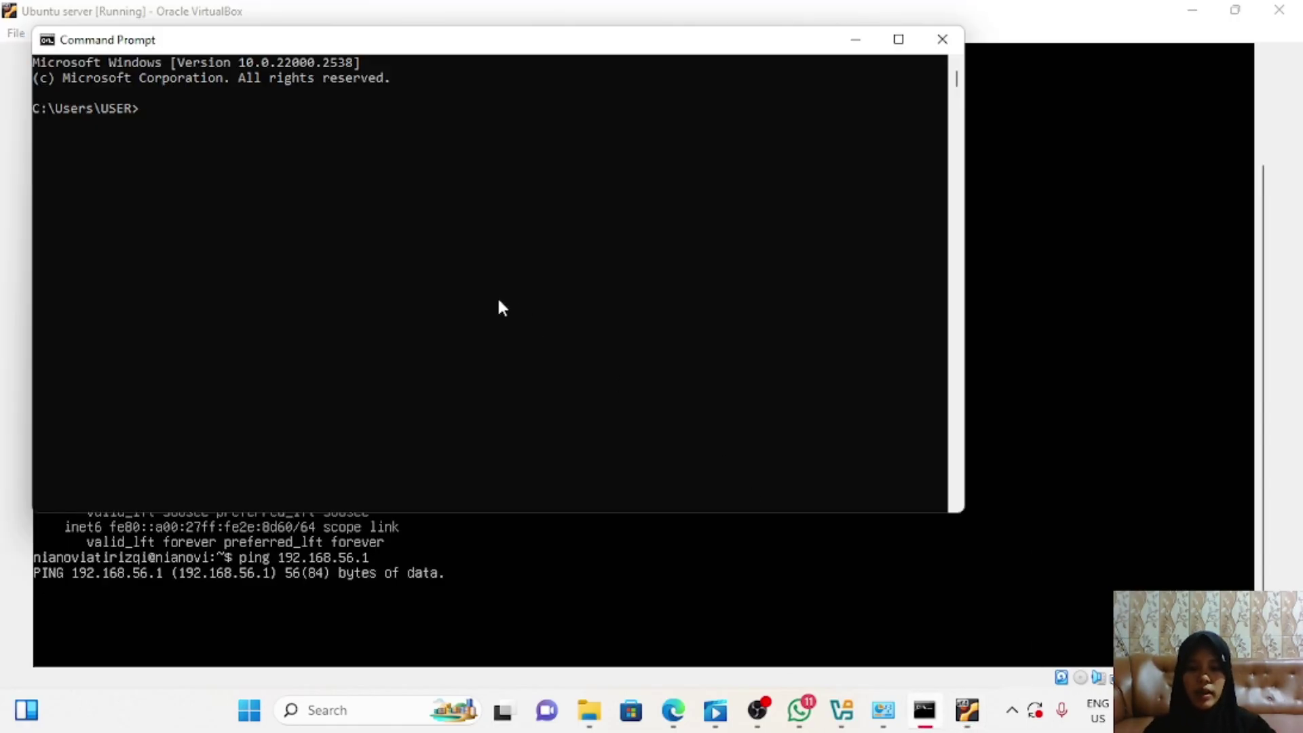
# Step: Ping 192.168.56.1 from Windows Command Prompt, confirming replies with 0% loss
pyautogui.write('ping ')
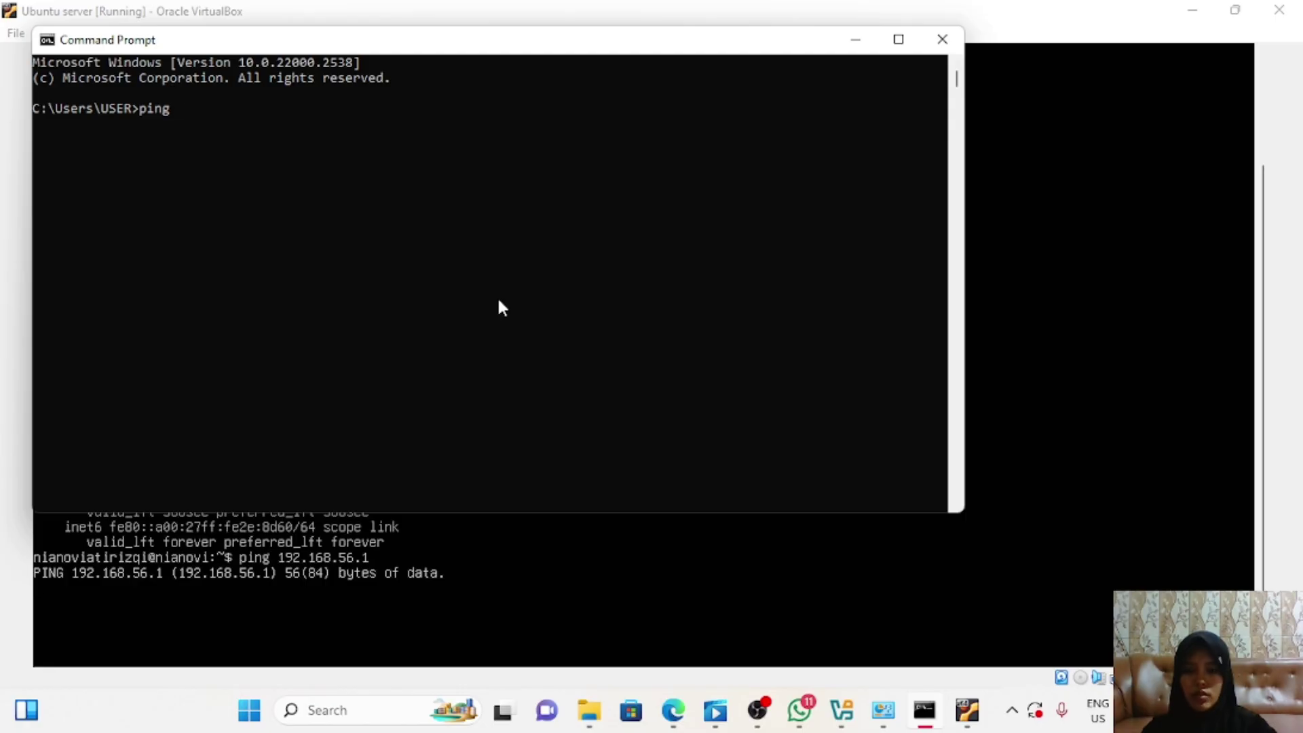
pyautogui.write('192.1')
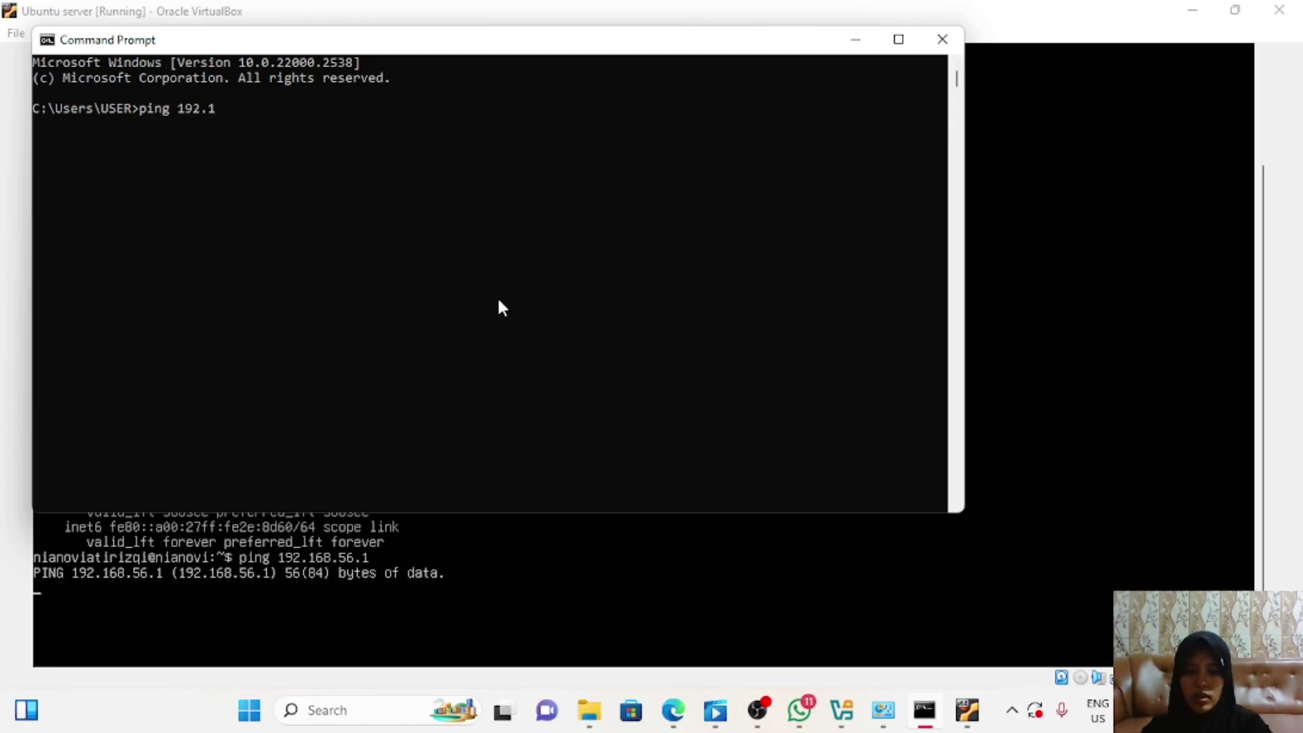
pyautogui.write('68.')
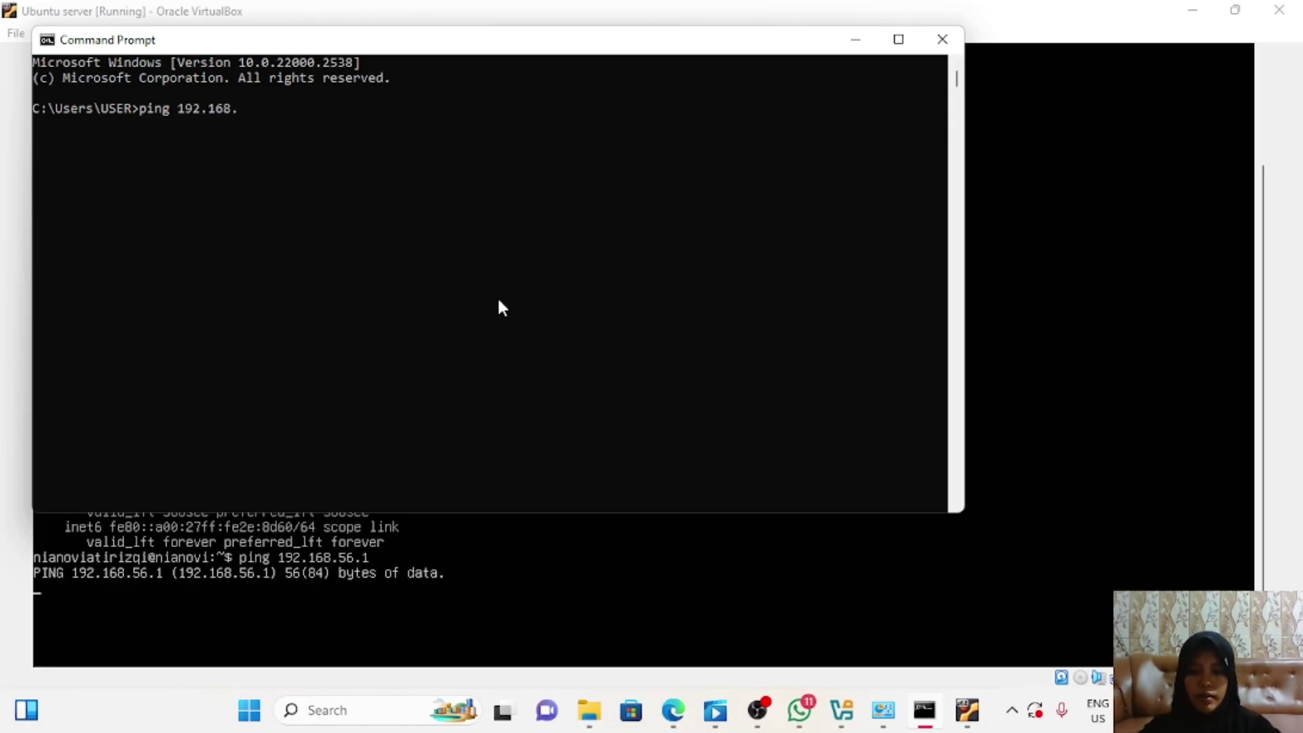
pyautogui.write('56.1')
pyautogui.press('Return')
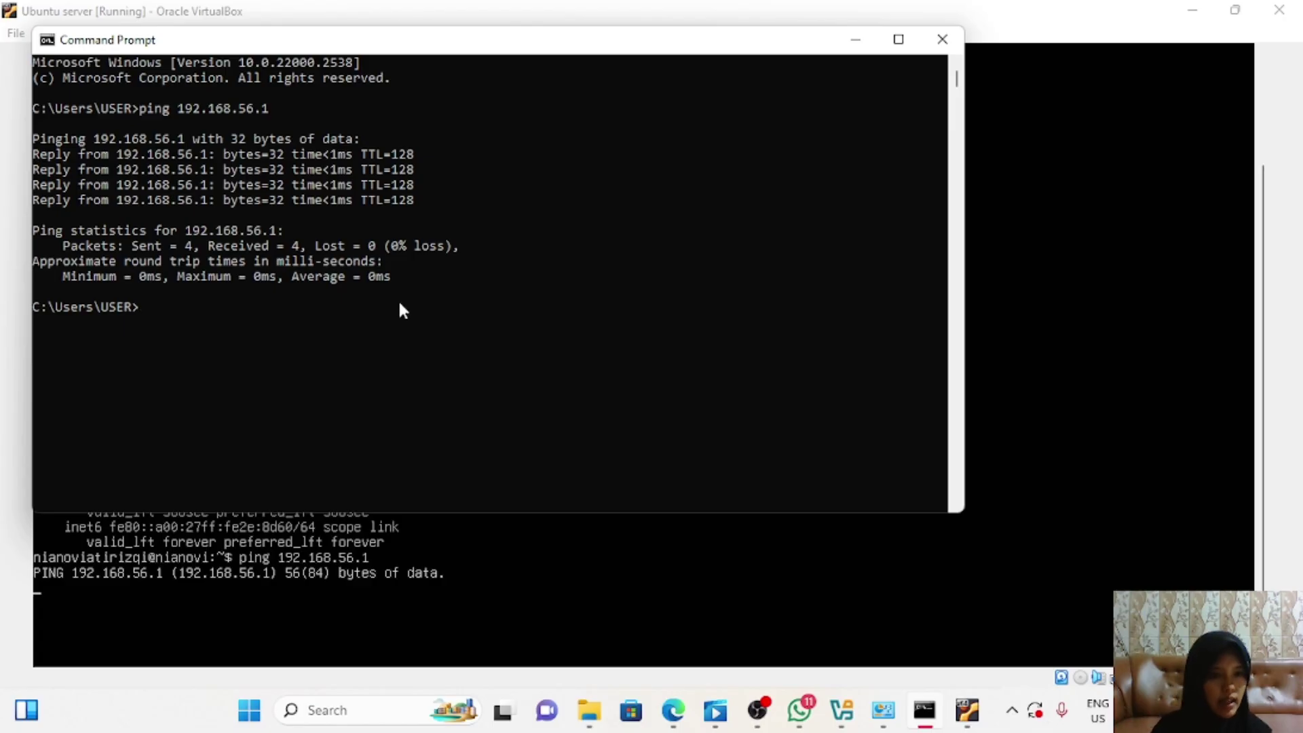
pyautogui.hotkey('alt', 'Tab')
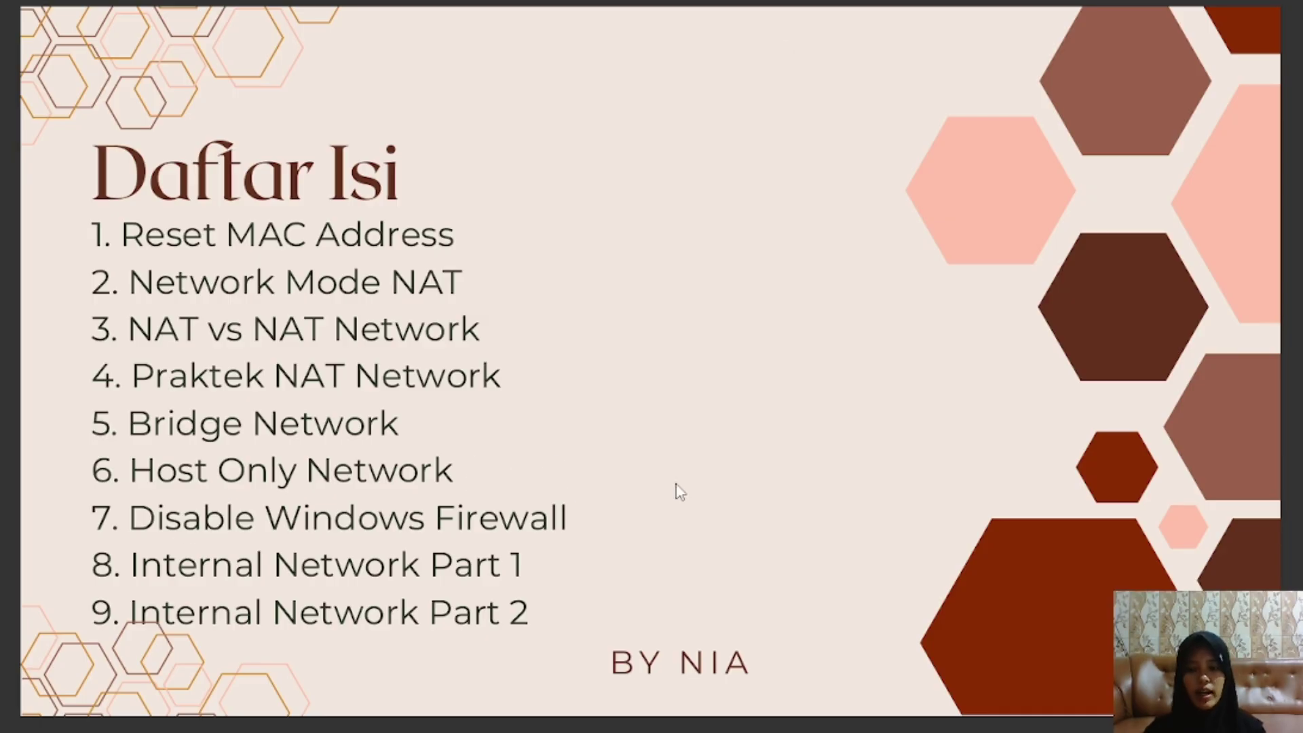
# Step: Exit the slides' full screen, minimise them, and bring back the Control Panel window
pyautogui.press('F11')
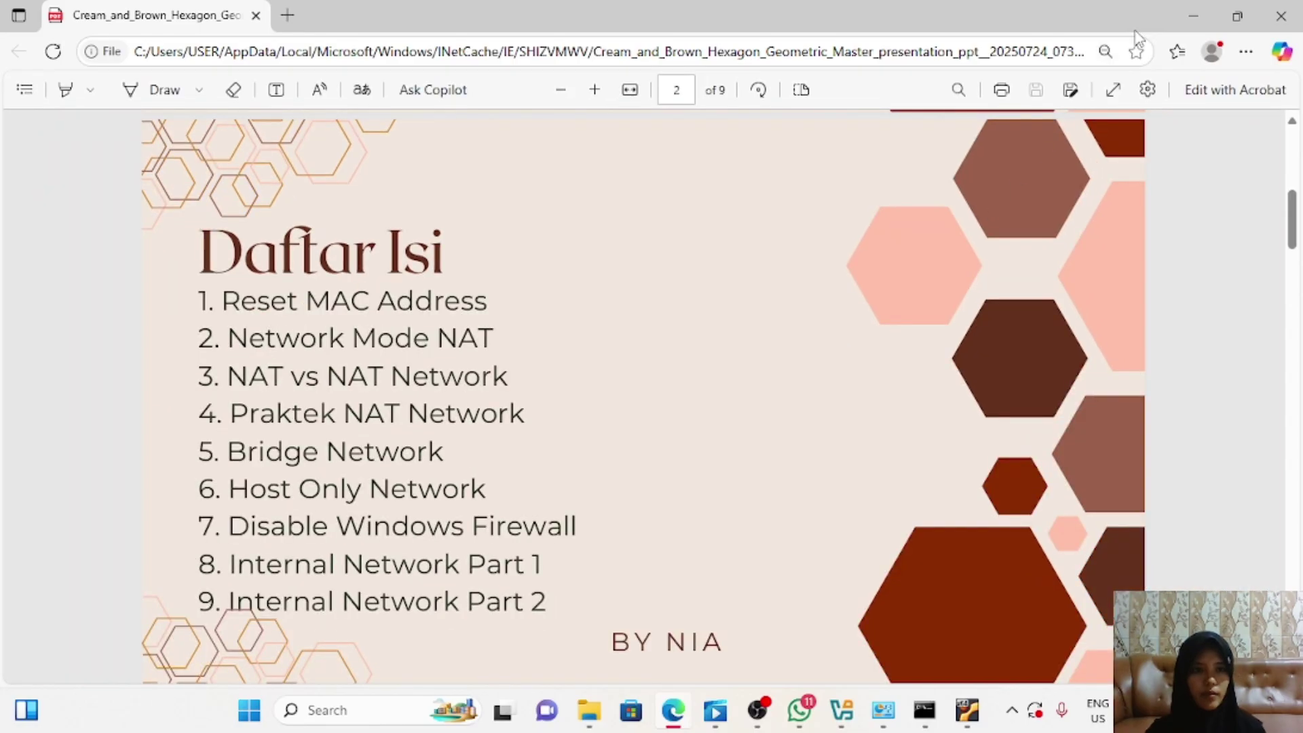
pyautogui.click(1192, 15)
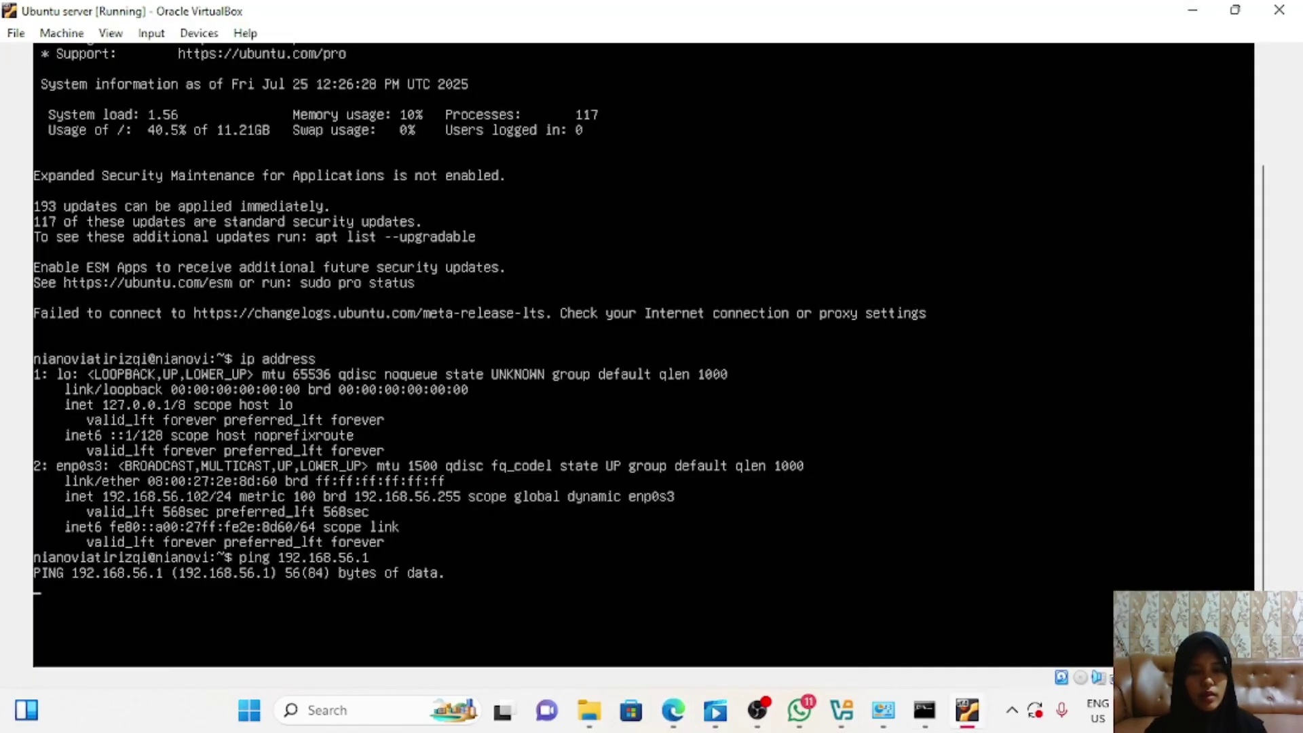
pyautogui.click(888, 716)
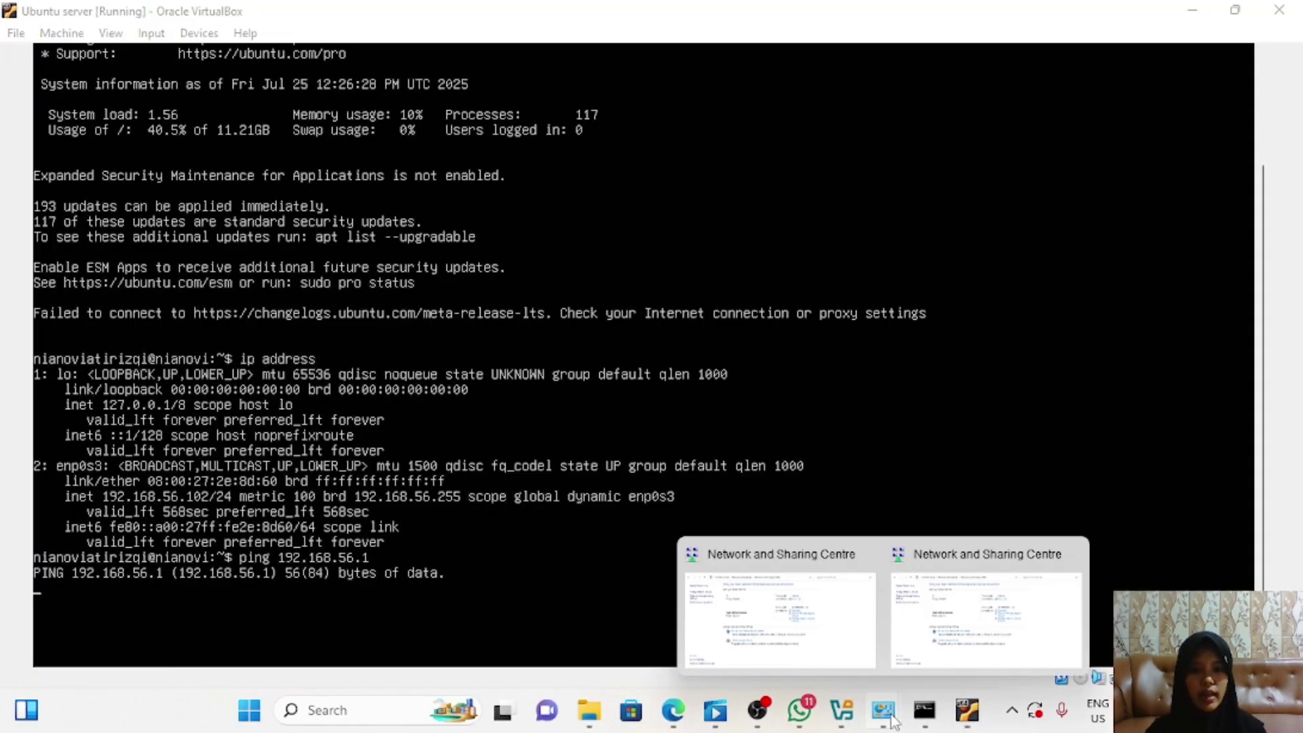
pyautogui.click(780, 619)
# Step: Turn off Windows Defender Firewall for private and public networks under System and Security
pyautogui.click(548, 216)
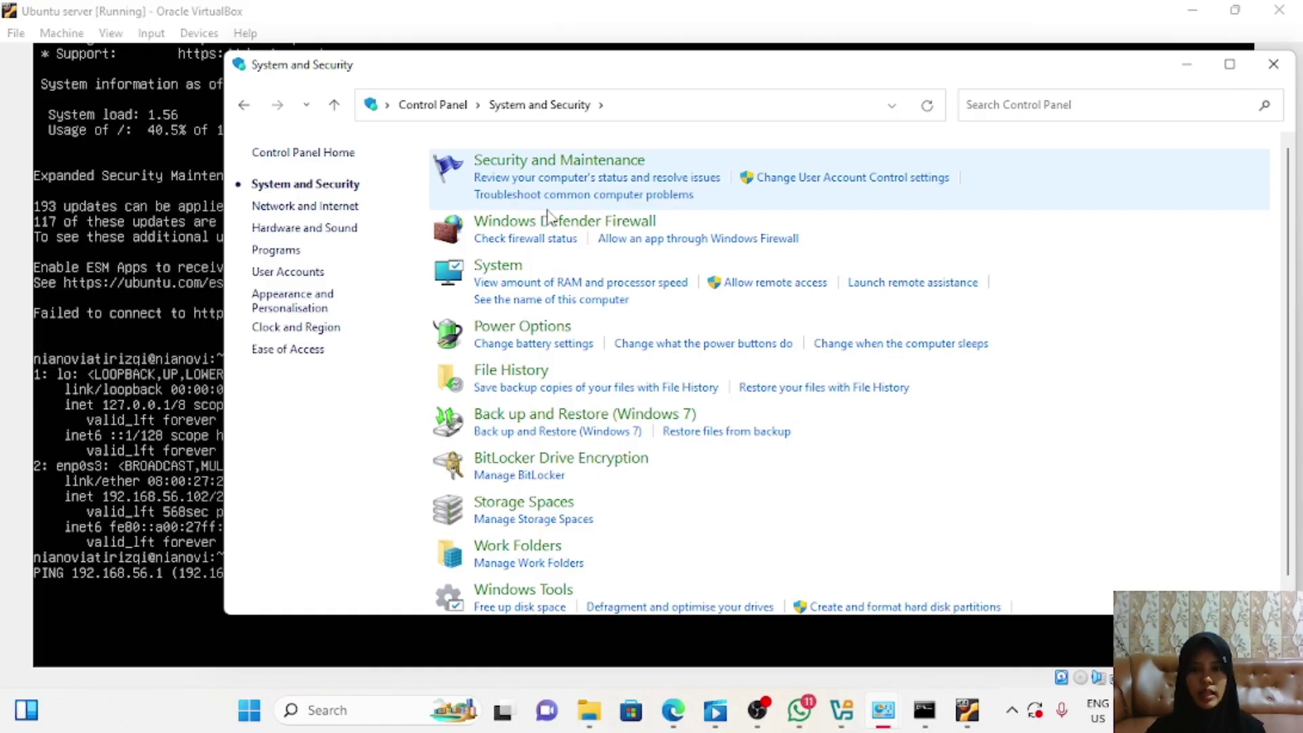
pyautogui.click(546, 229)
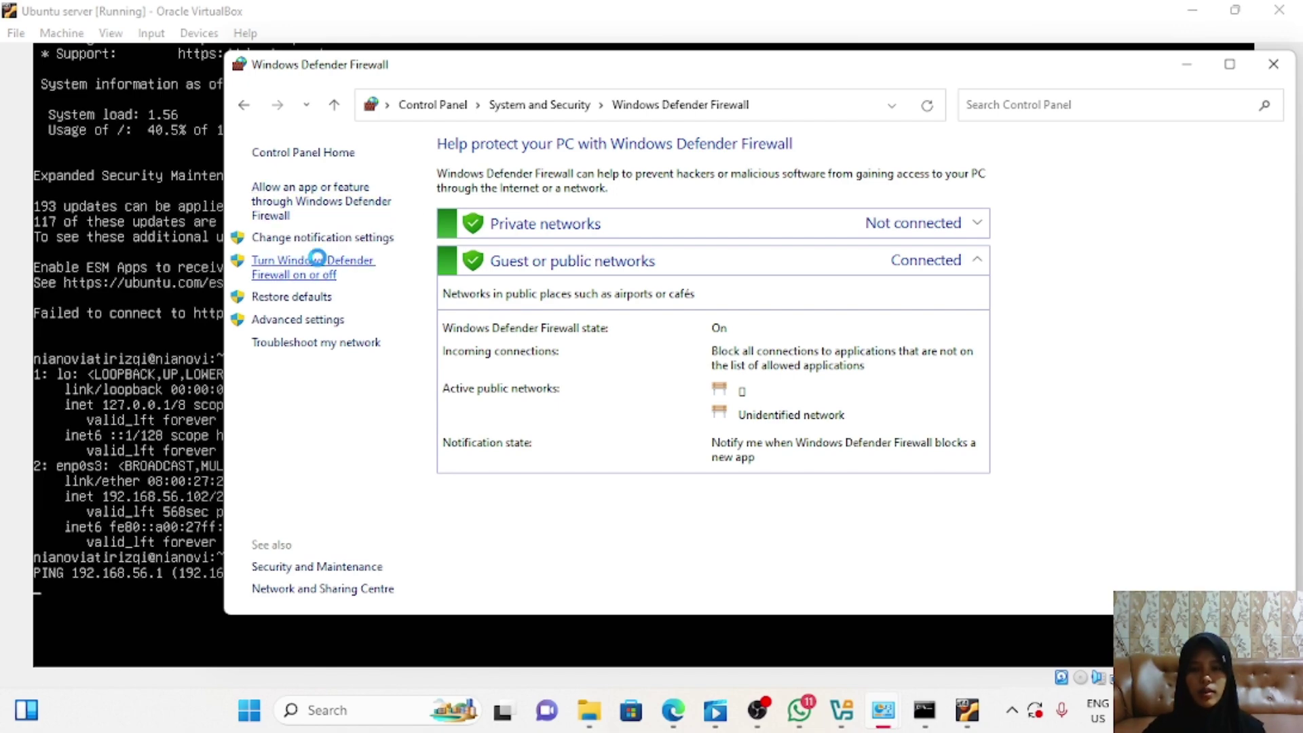
pyautogui.click(322, 268)
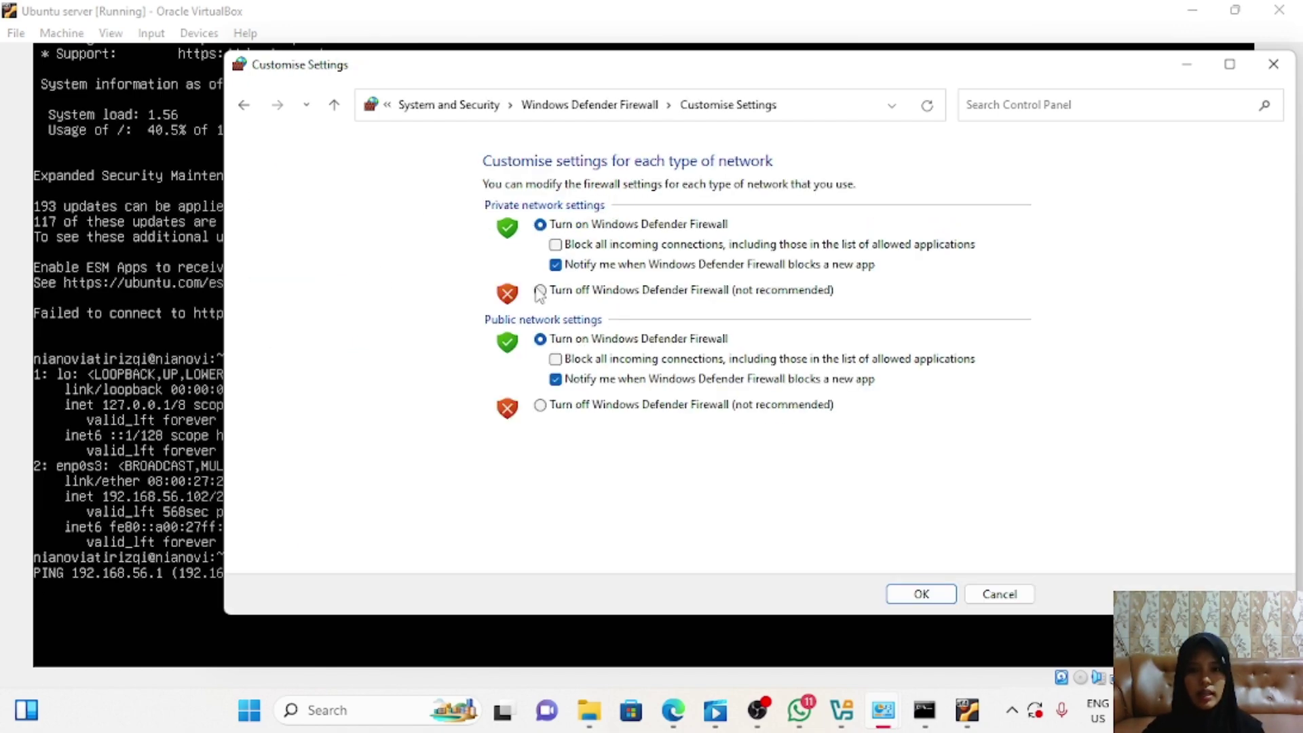
pyautogui.click(540, 290)
pyautogui.click(541, 406)
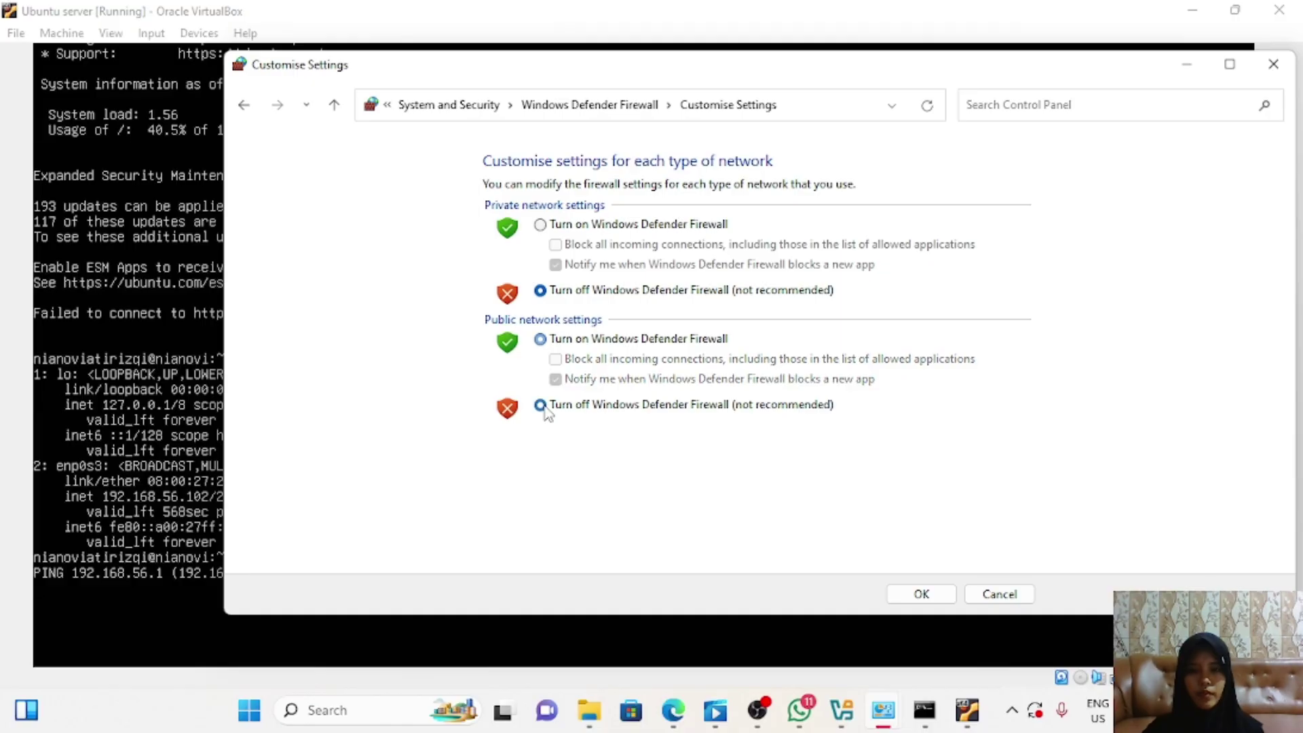
pyautogui.click(920, 594)
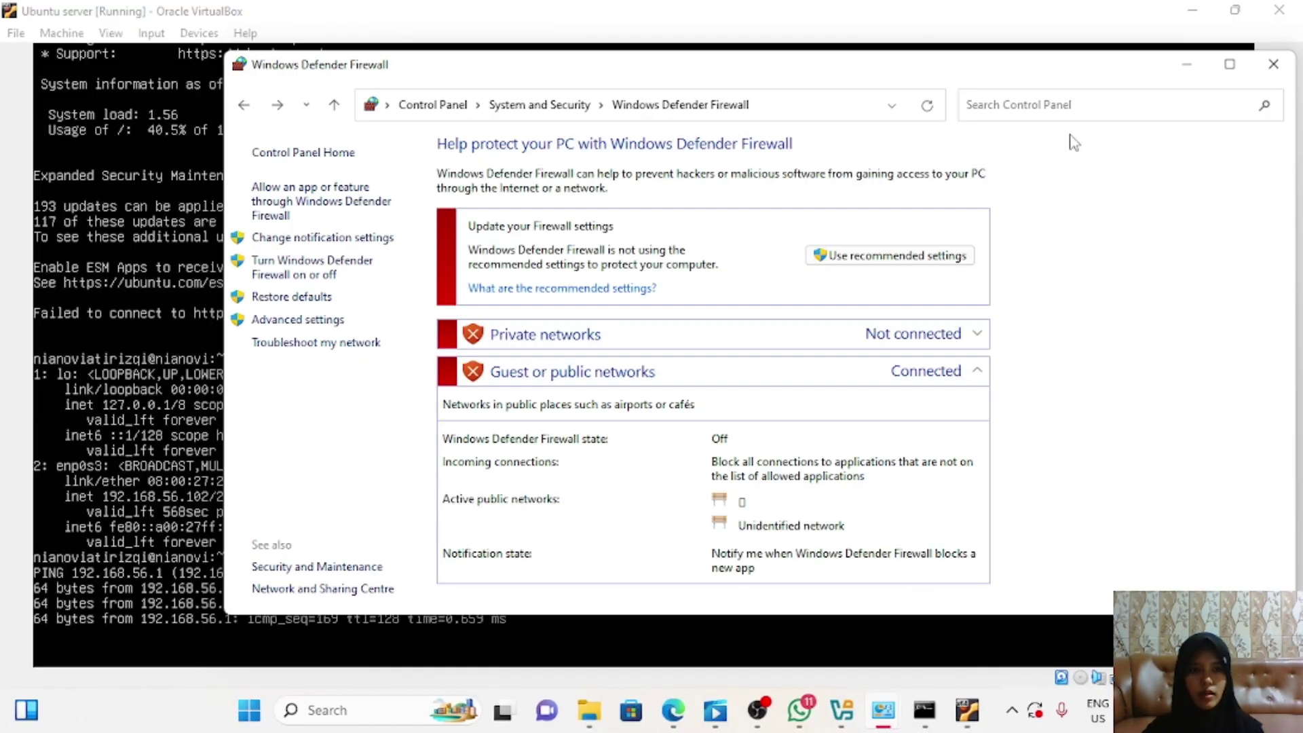
pyautogui.click(1186, 63)
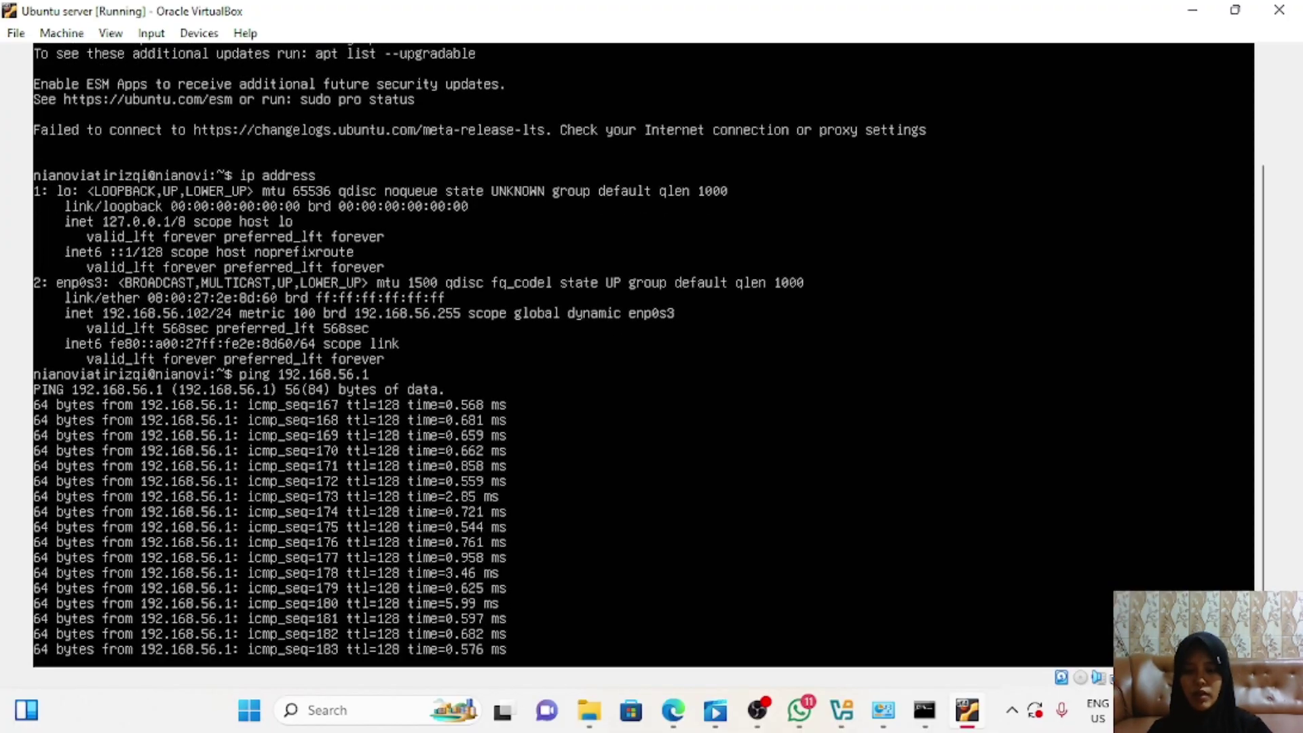
# Step: Stop the ping with Ctrl+C: 185 transmitted, 19 received, 89.7297% packet loss
pyautogui.write('c')
pyautogui.hotkey('ctrl', 'c')
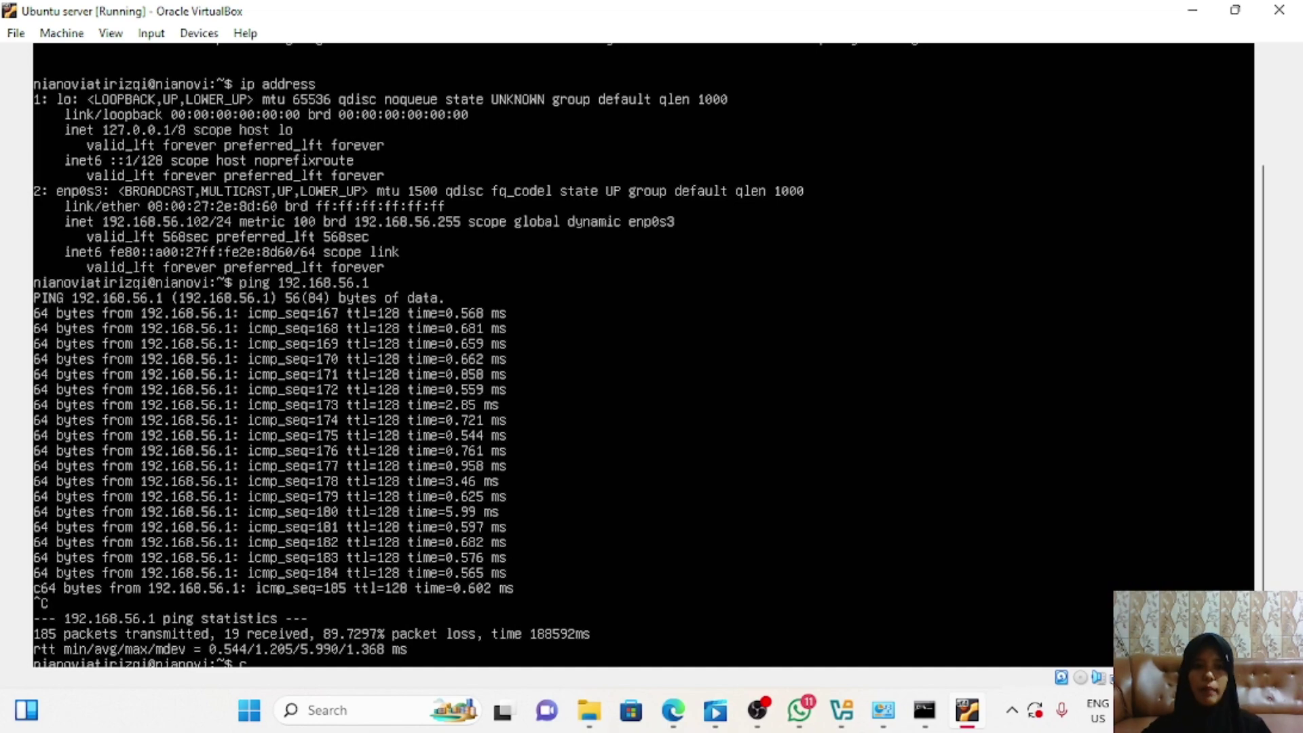
# Step: Restore the Firewall window and select Turn on for both private and public networks
pyautogui.moveTo(883, 709)
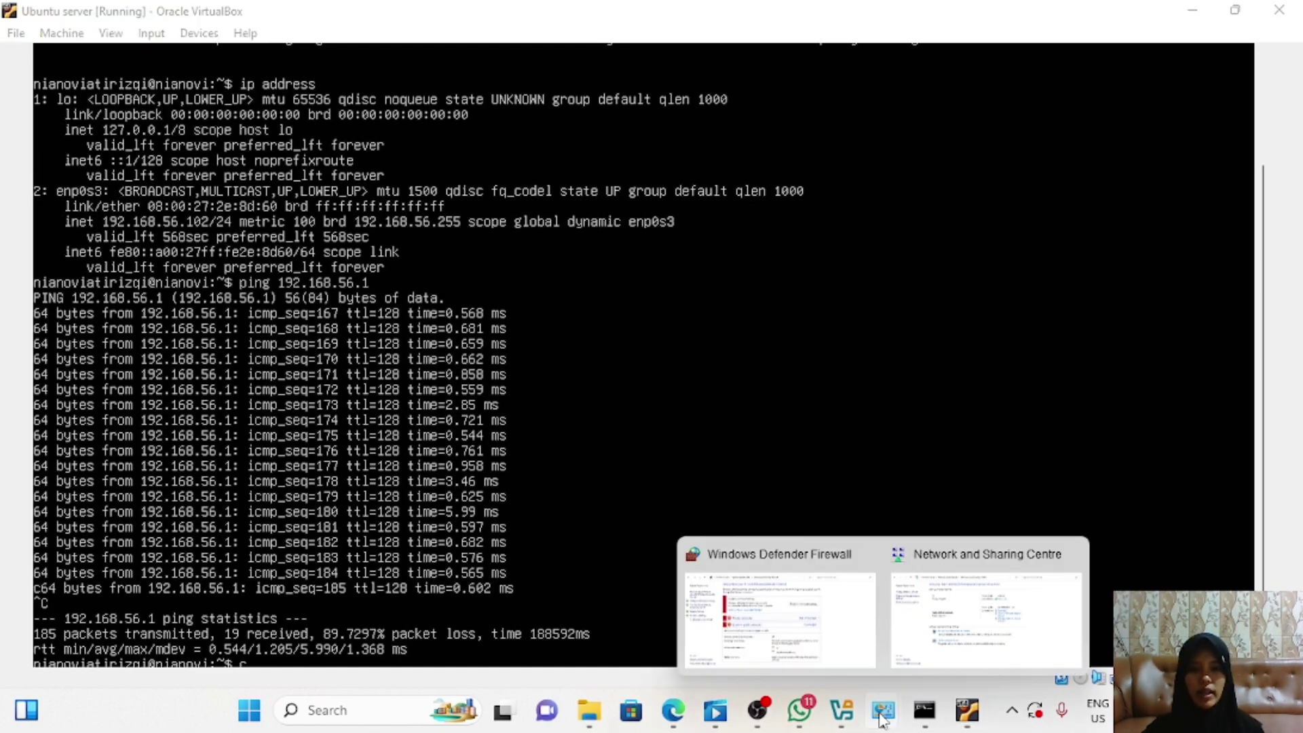
pyautogui.click(819, 625)
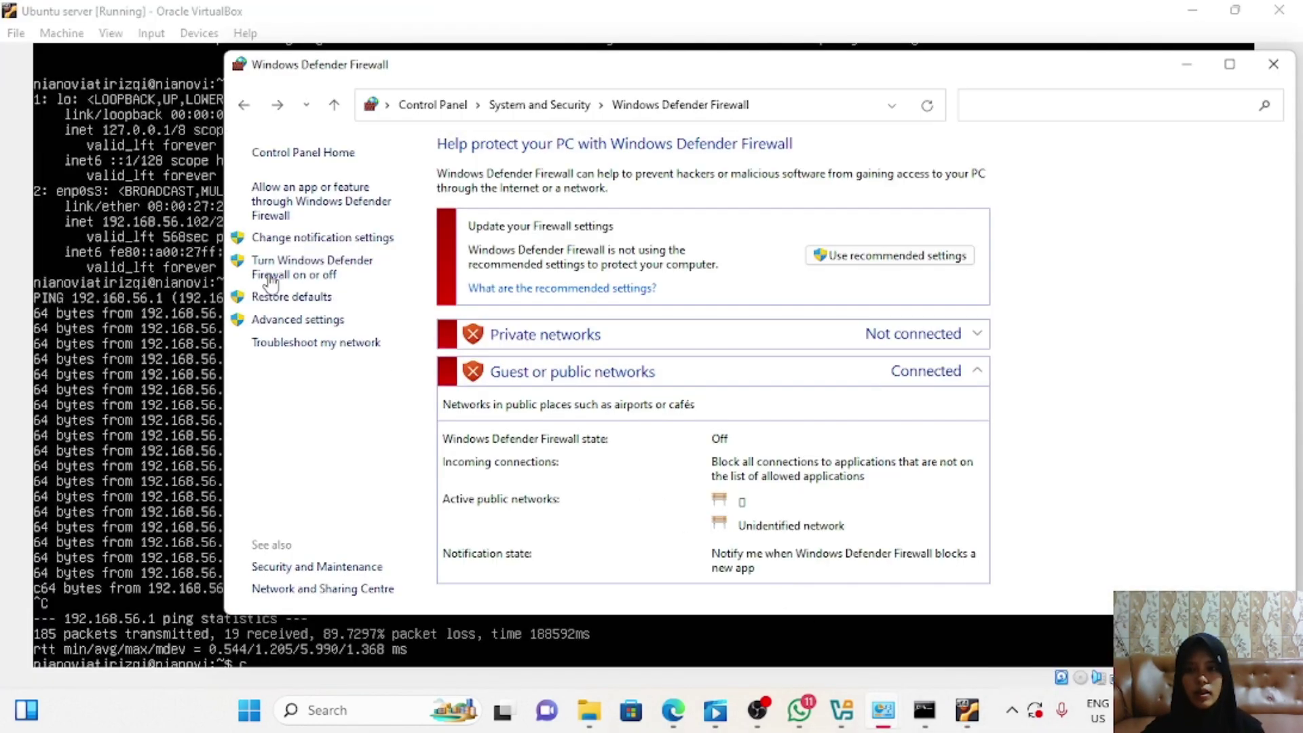
pyautogui.click(278, 271)
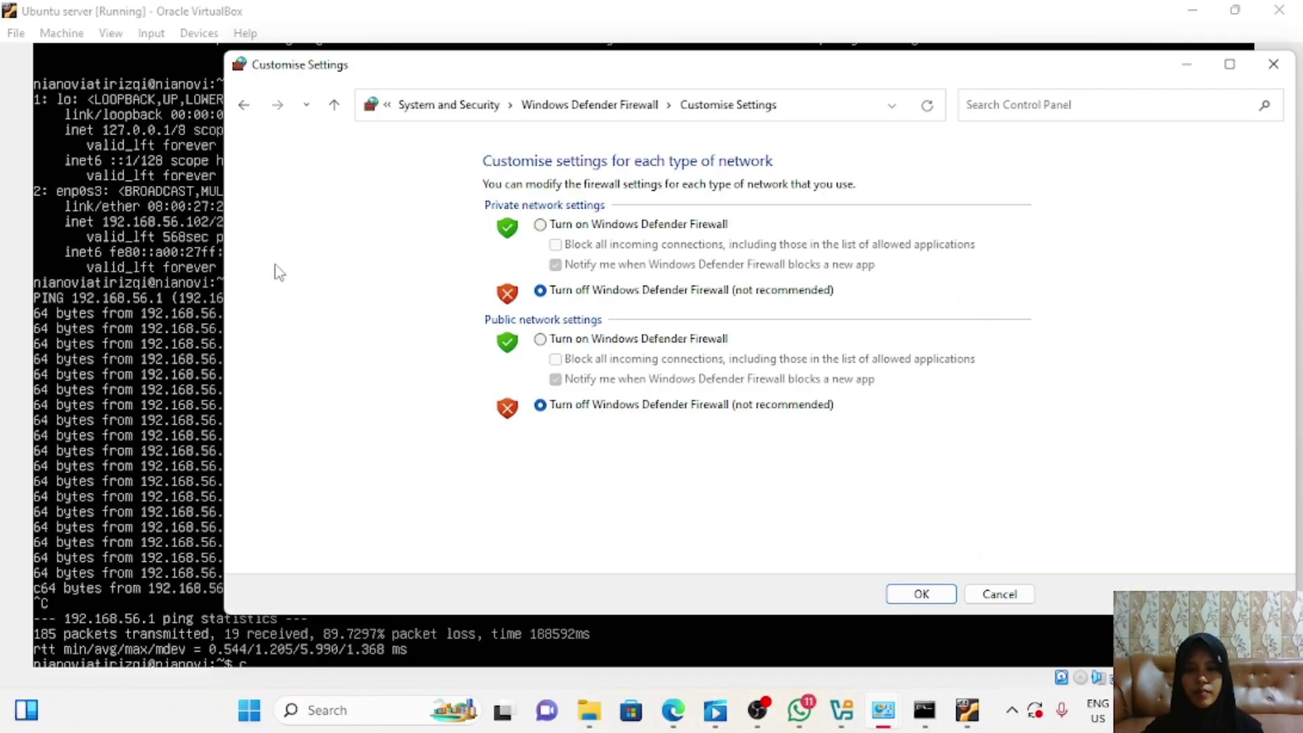
pyautogui.click(541, 226)
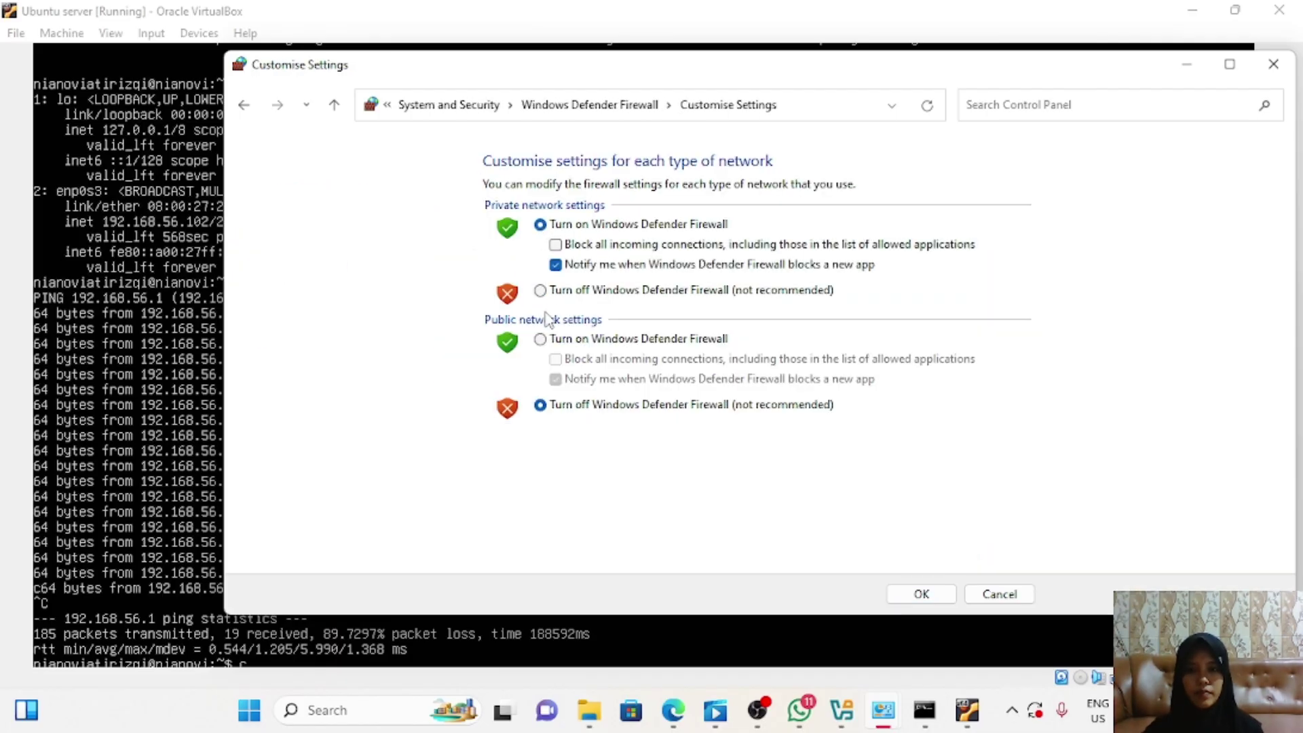
pyautogui.click(540, 340)
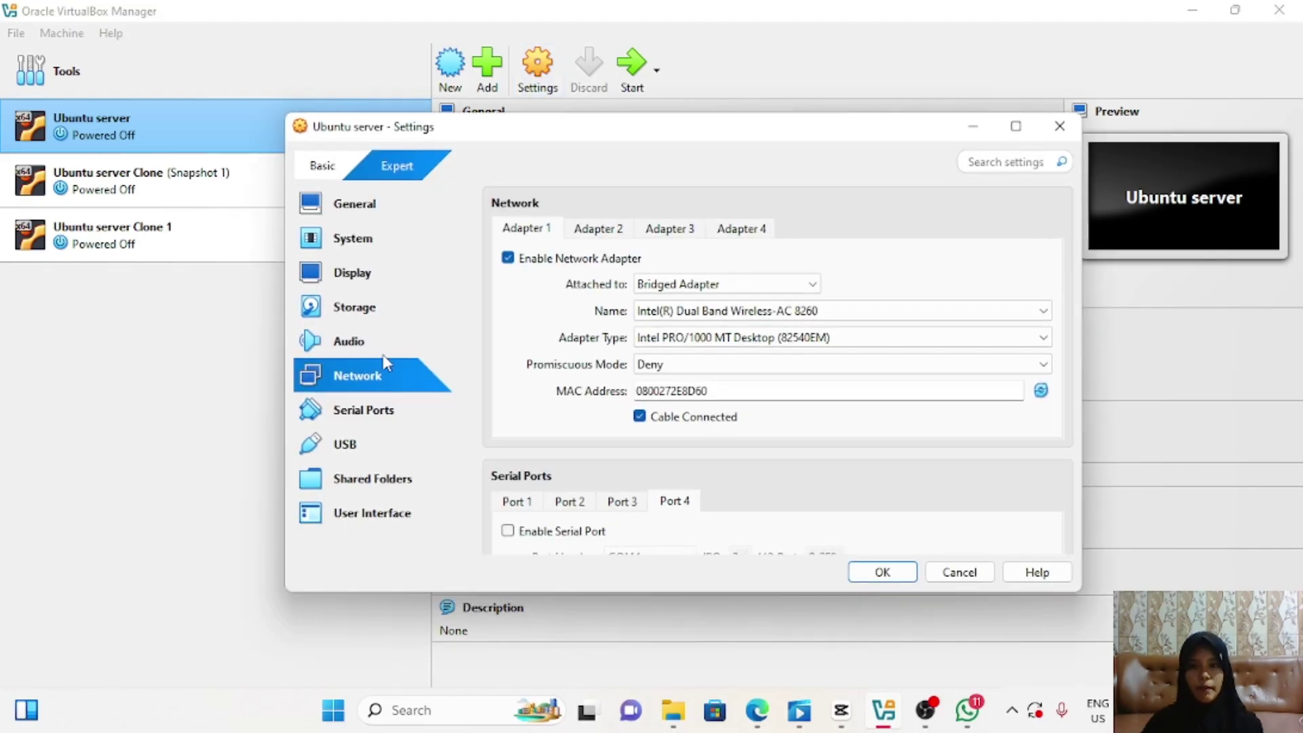
# Step: Keep the Ubuntu server's adapter attached as Bridged Adapter and save its settings
pyautogui.click(791, 283)
pyautogui.click(743, 324)
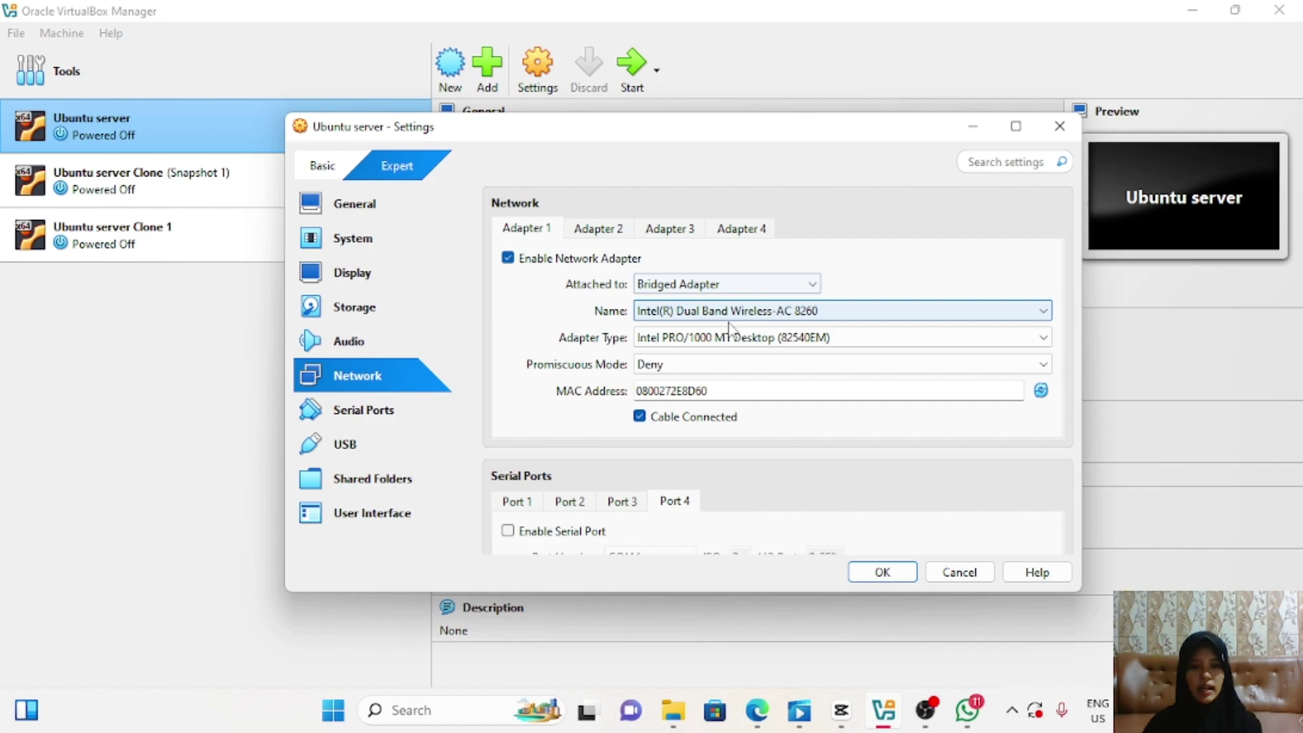
pyautogui.click(896, 576)
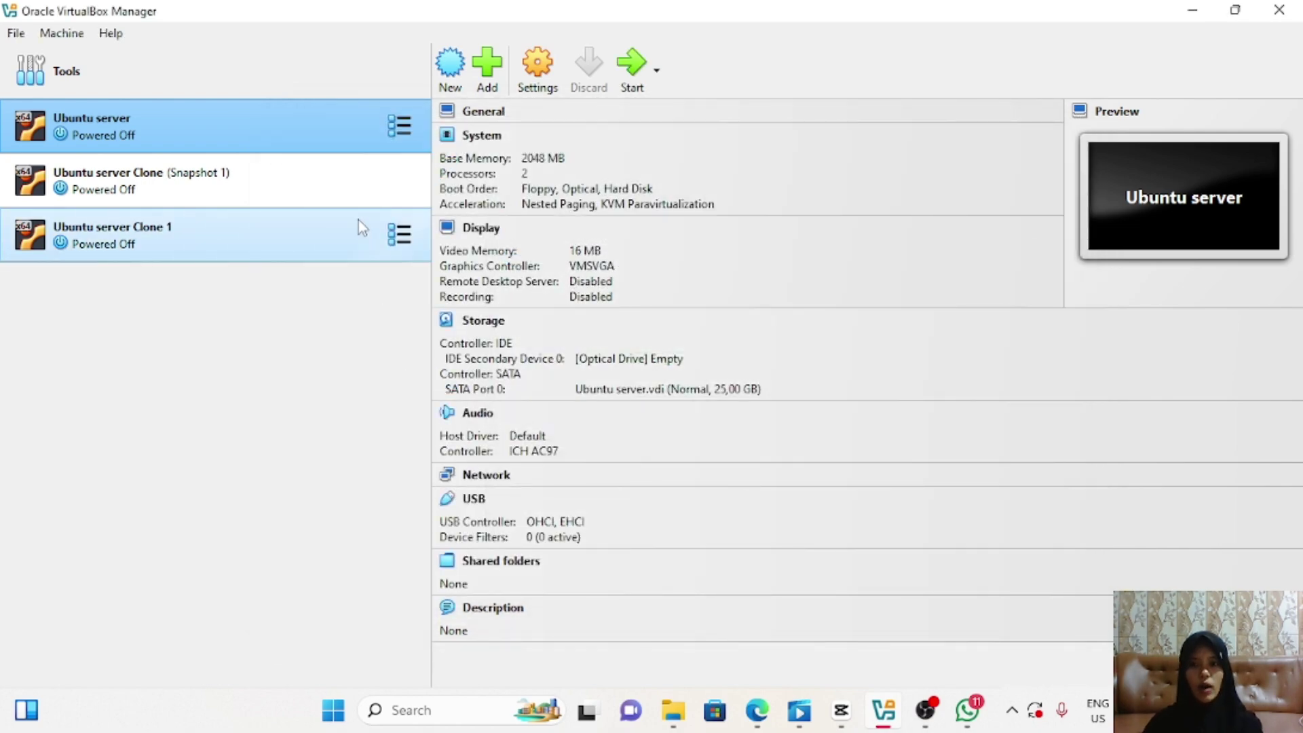
# Step: Choose the attachment type for Ubuntu server Clone's network adapter and save it
pyautogui.click(355, 187)
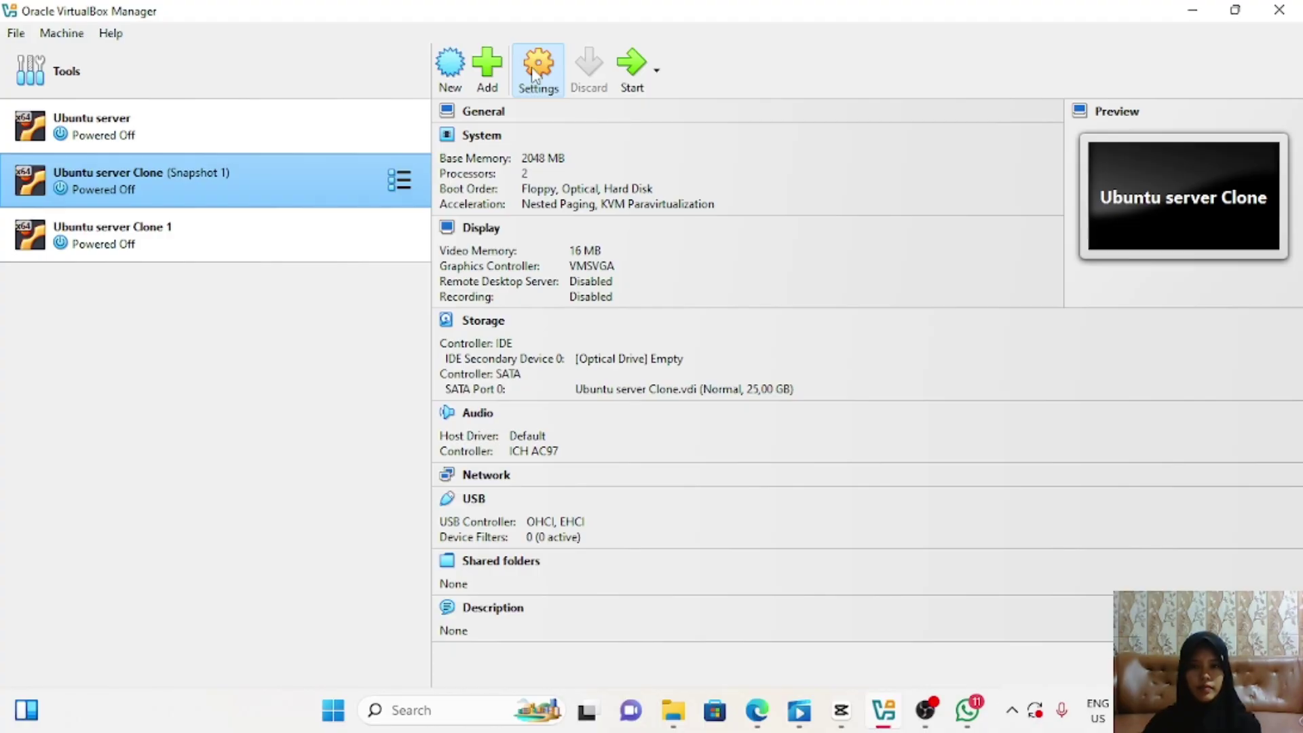
pyautogui.click(539, 84)
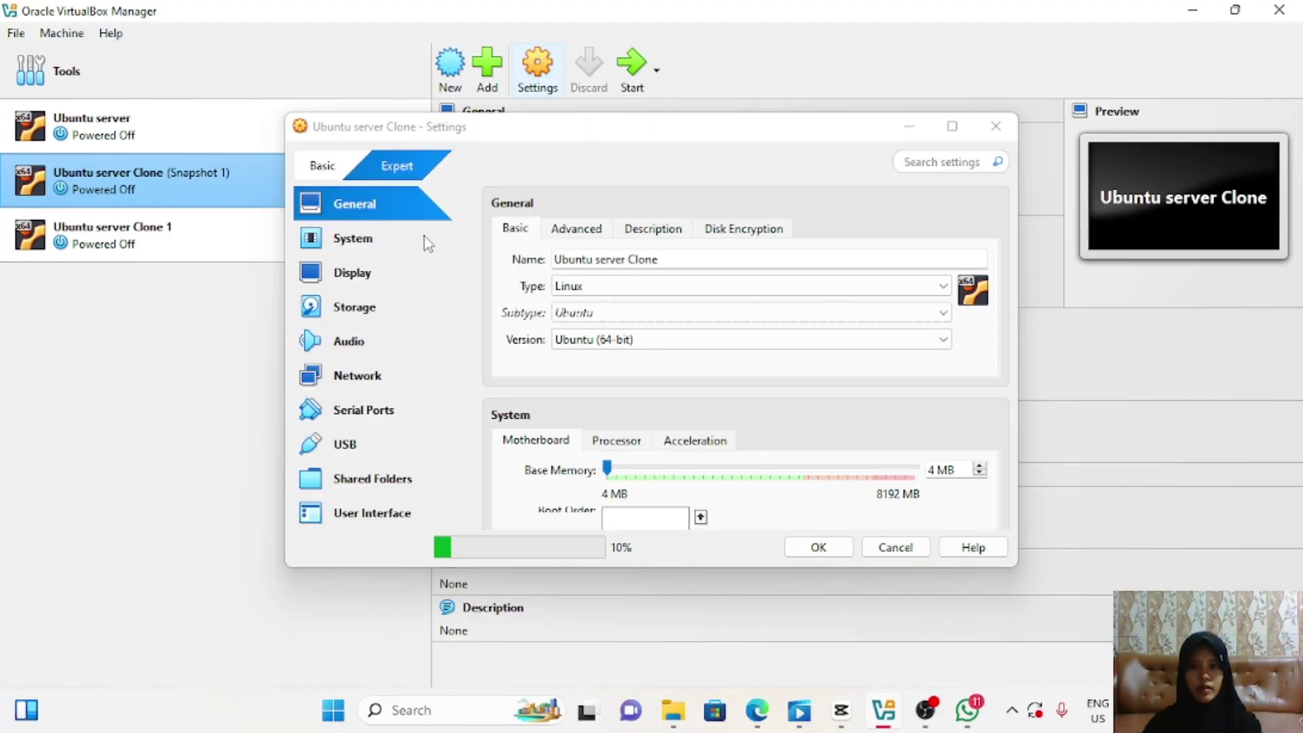
pyautogui.click(384, 376)
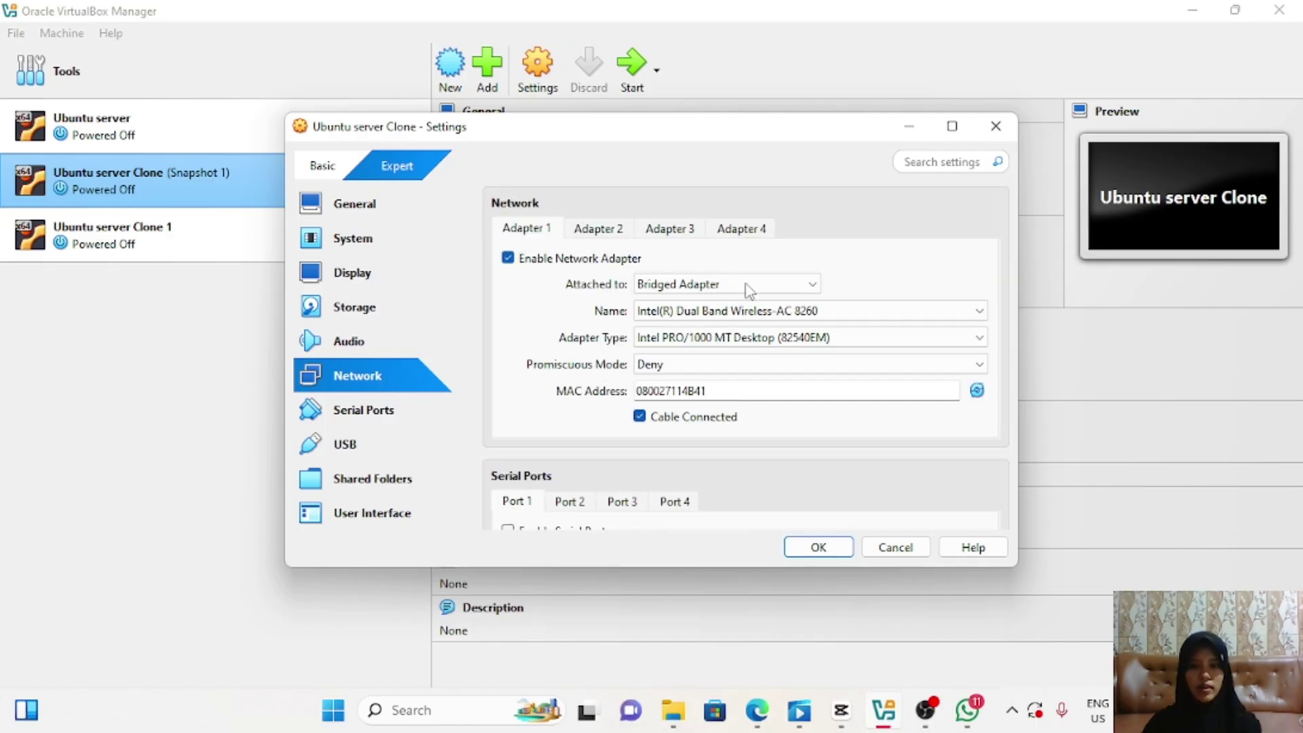
pyautogui.click(810, 288)
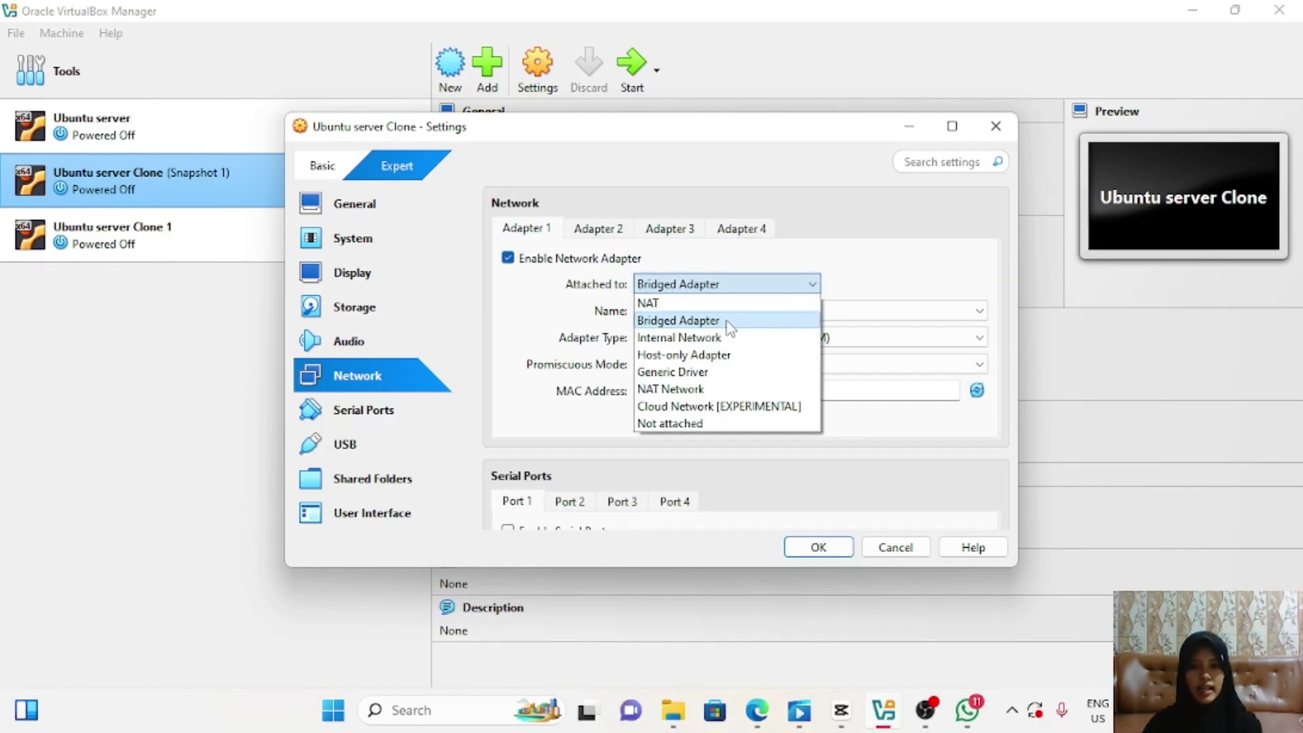
pyautogui.click(679, 320)
pyautogui.click(816, 547)
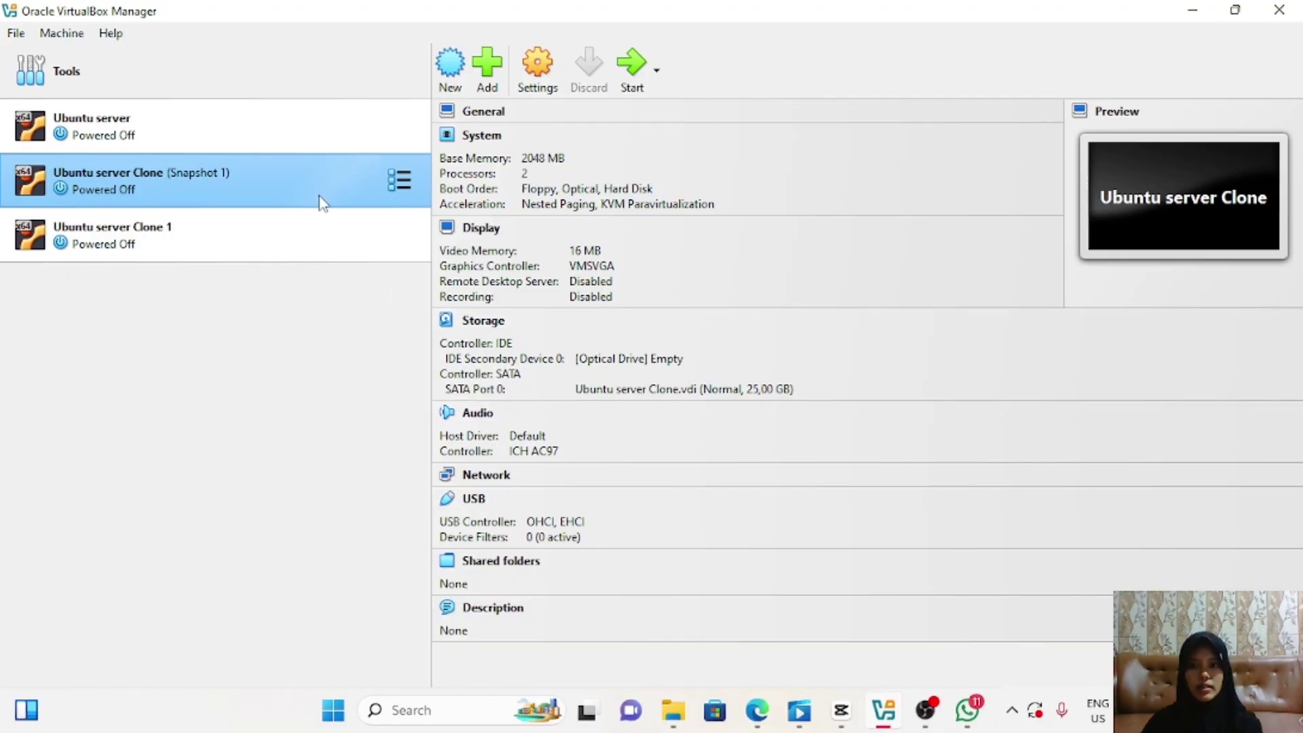
# Step: Start both the Ubuntu server and Ubuntu server Clone virtual machines
pyautogui.click(335, 131)
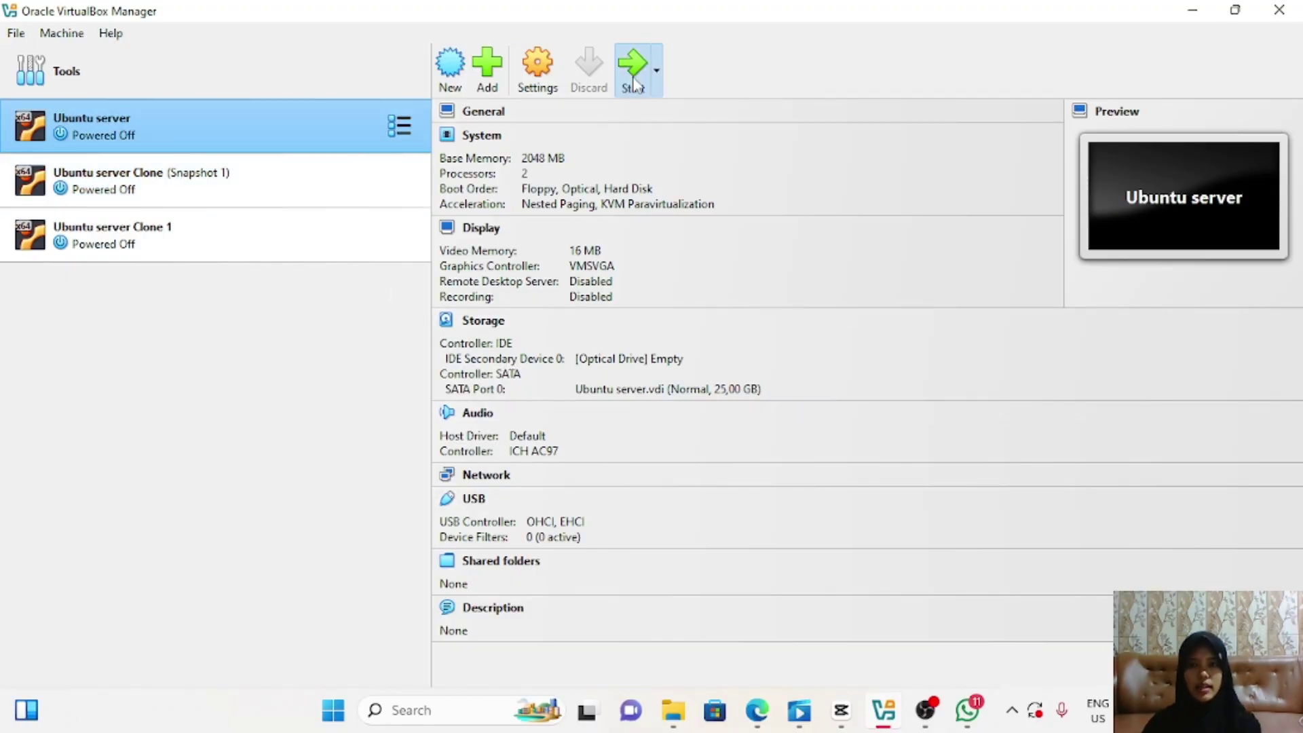
pyautogui.click(364, 170)
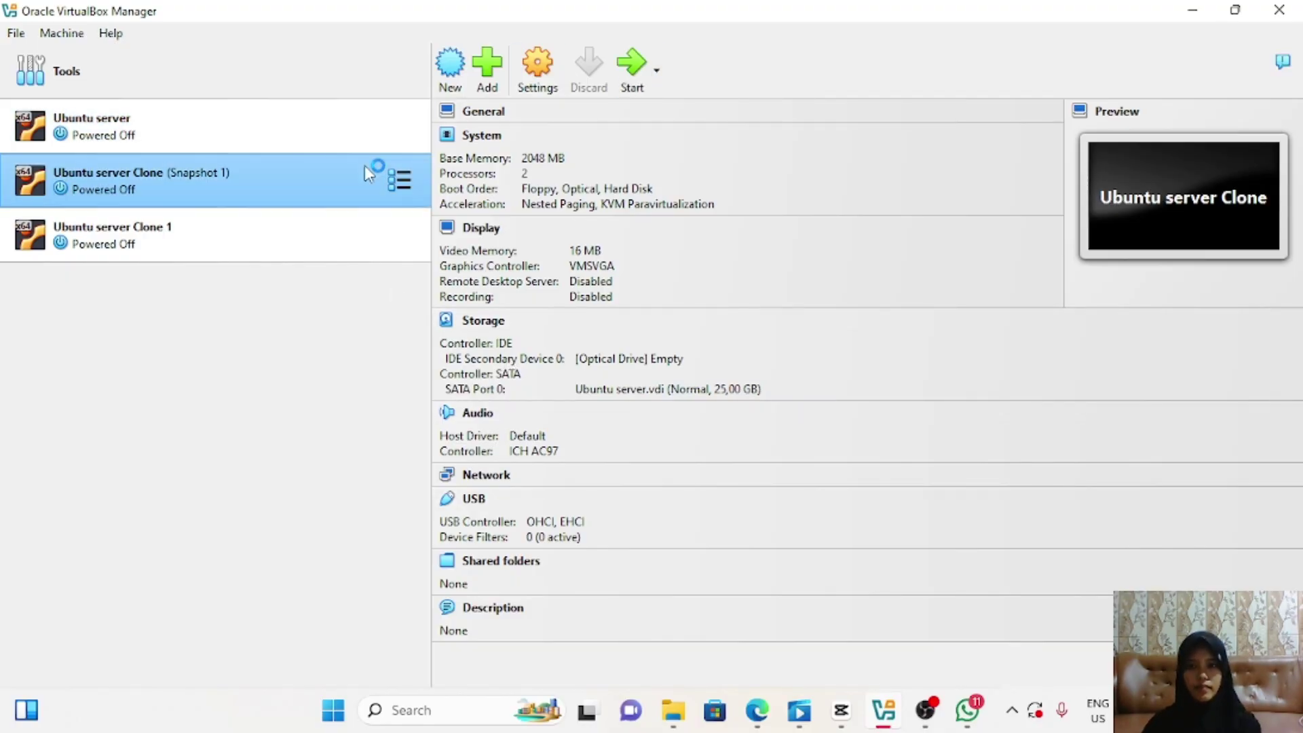
pyautogui.click(624, 72)
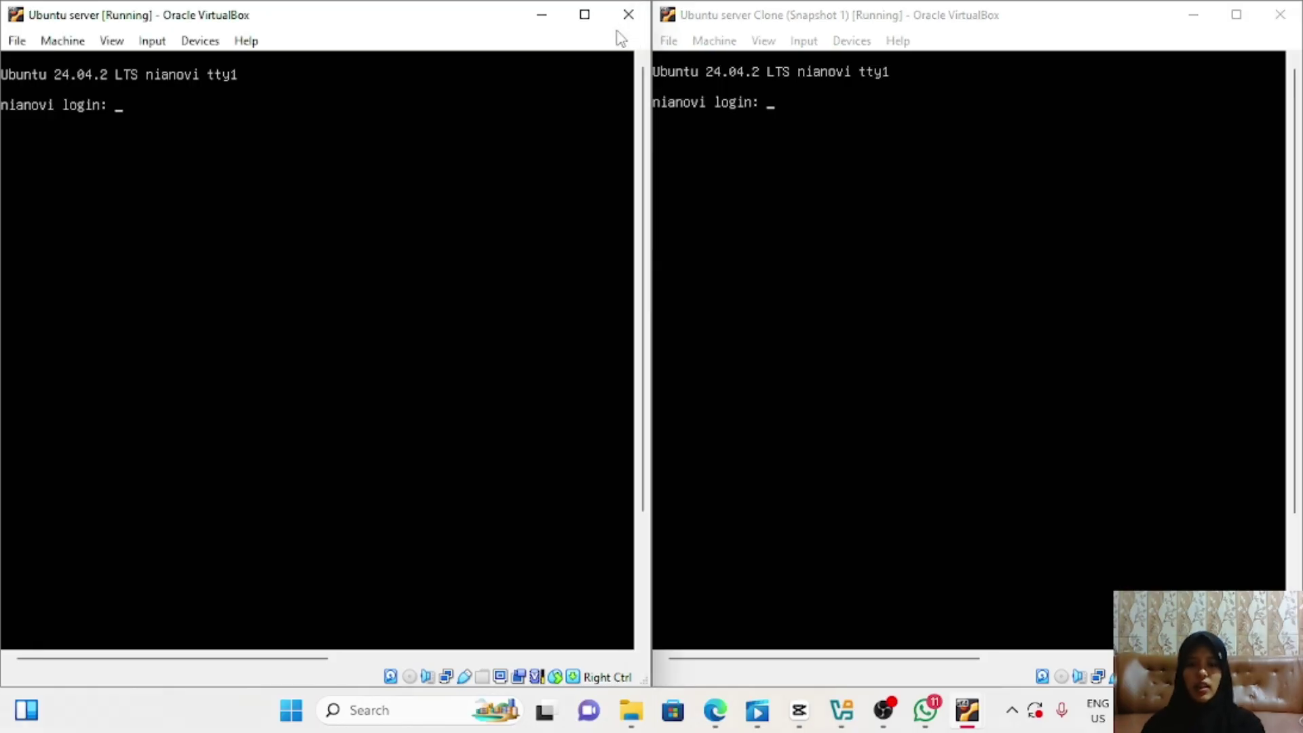
# Step: Log in to the Ubuntu server console with the username and password
pyautogui.write('nianov')
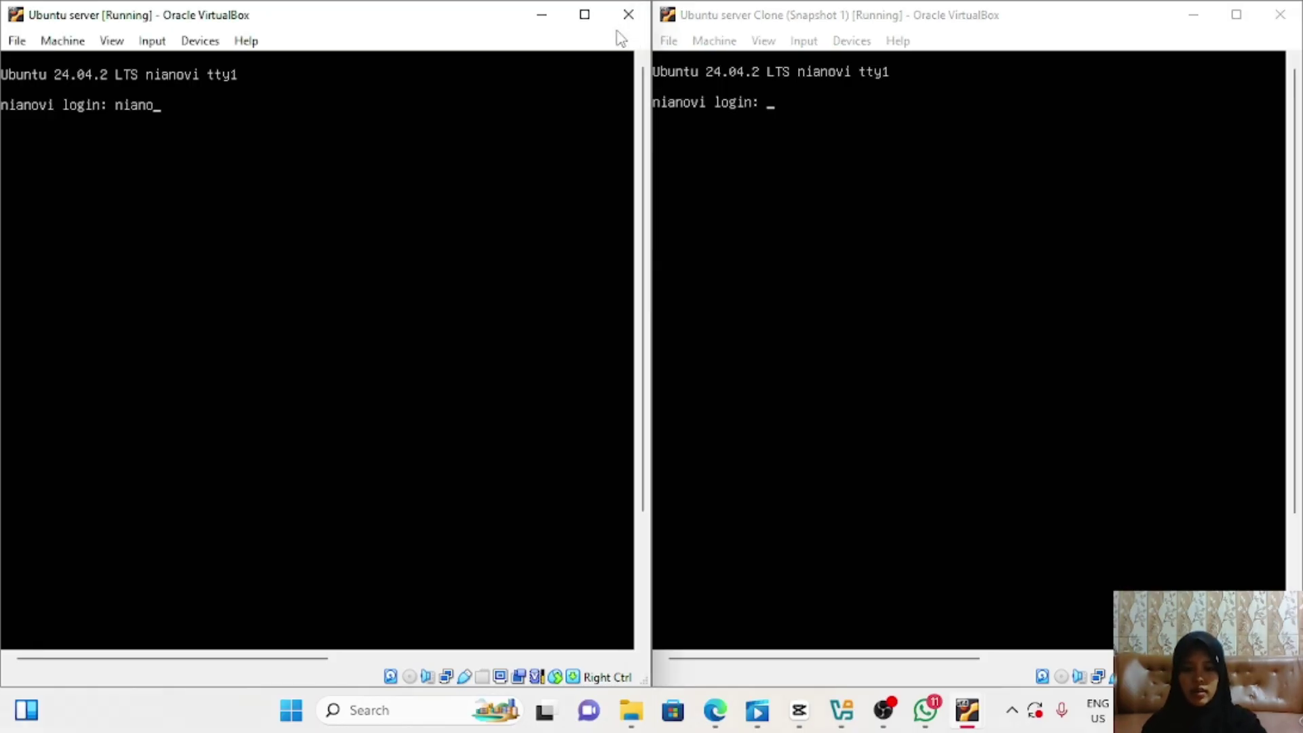
pyautogui.write('iatiri')
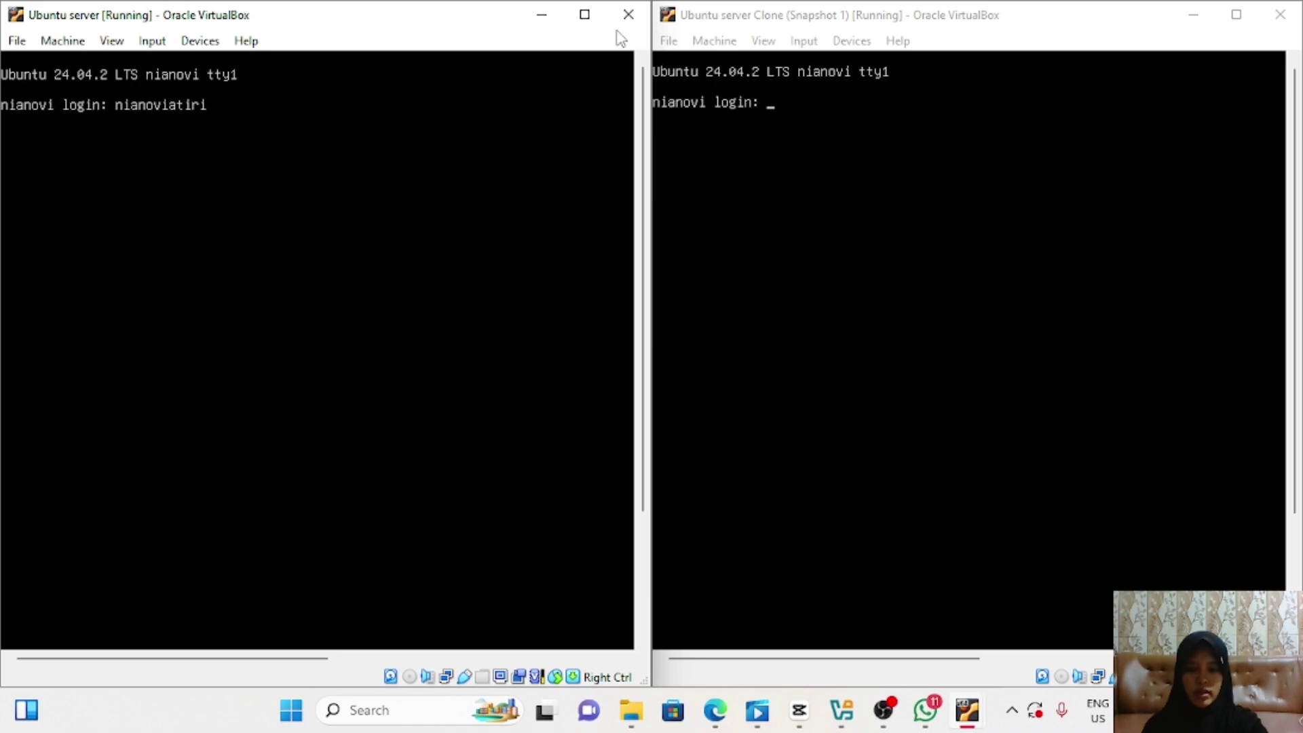
pyautogui.write('zqi')
pyautogui.press('Return')
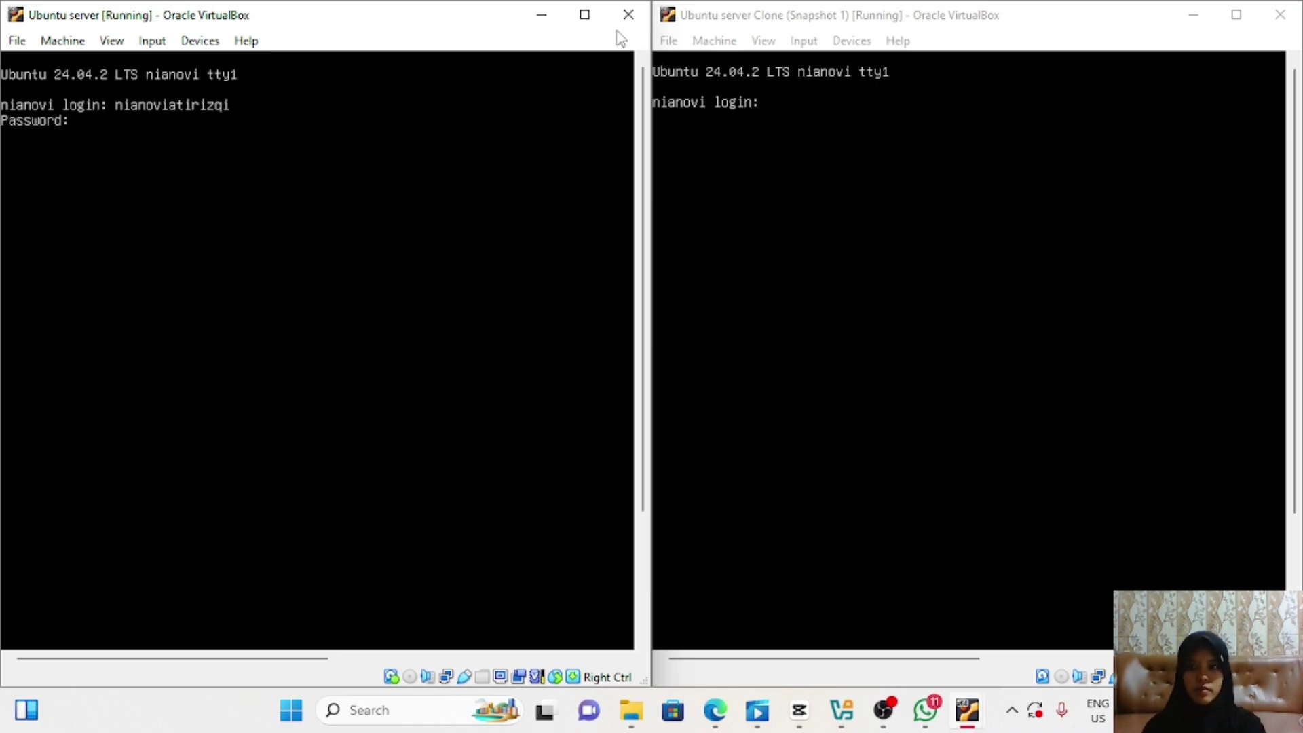
pyautogui.press('Return')
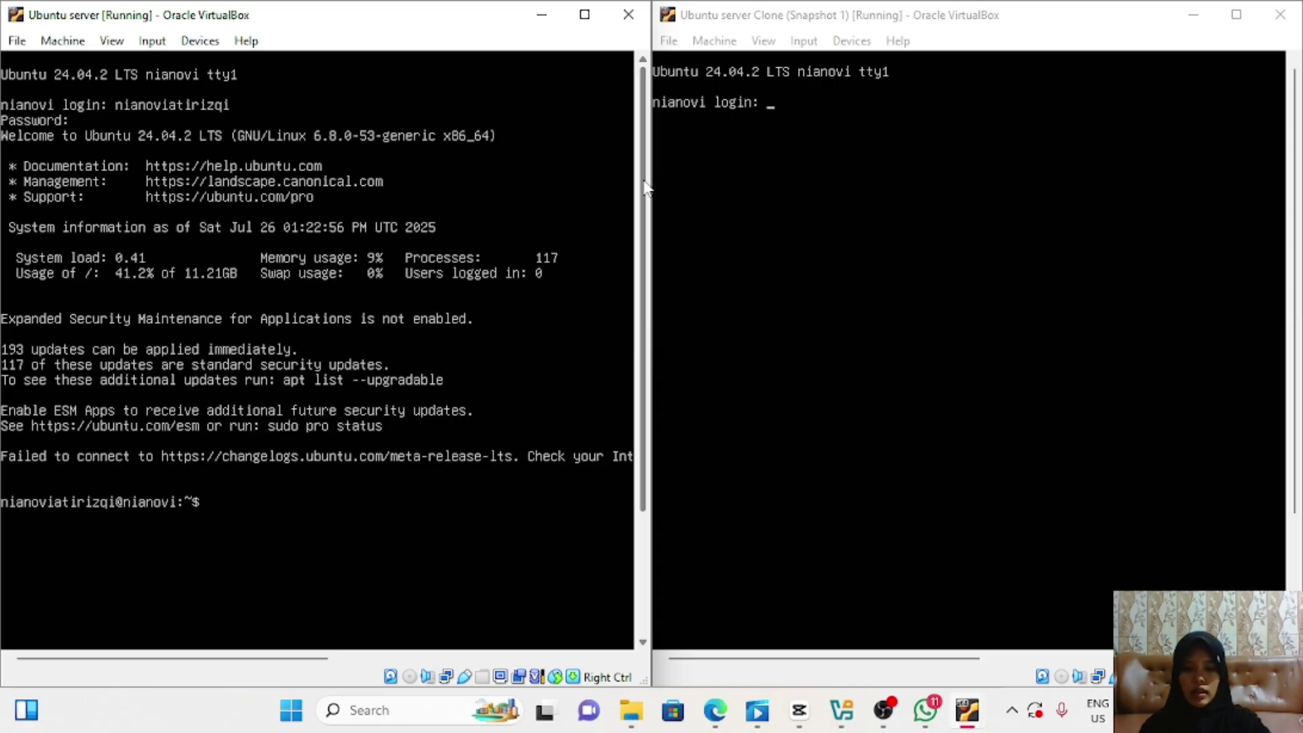
# Step: Open /etc/netplan/00-installer-config.yaml in nano with sudo to view enp0s3's static 192.168.1.1/24 setup
pyautogui.write('sudo nana')
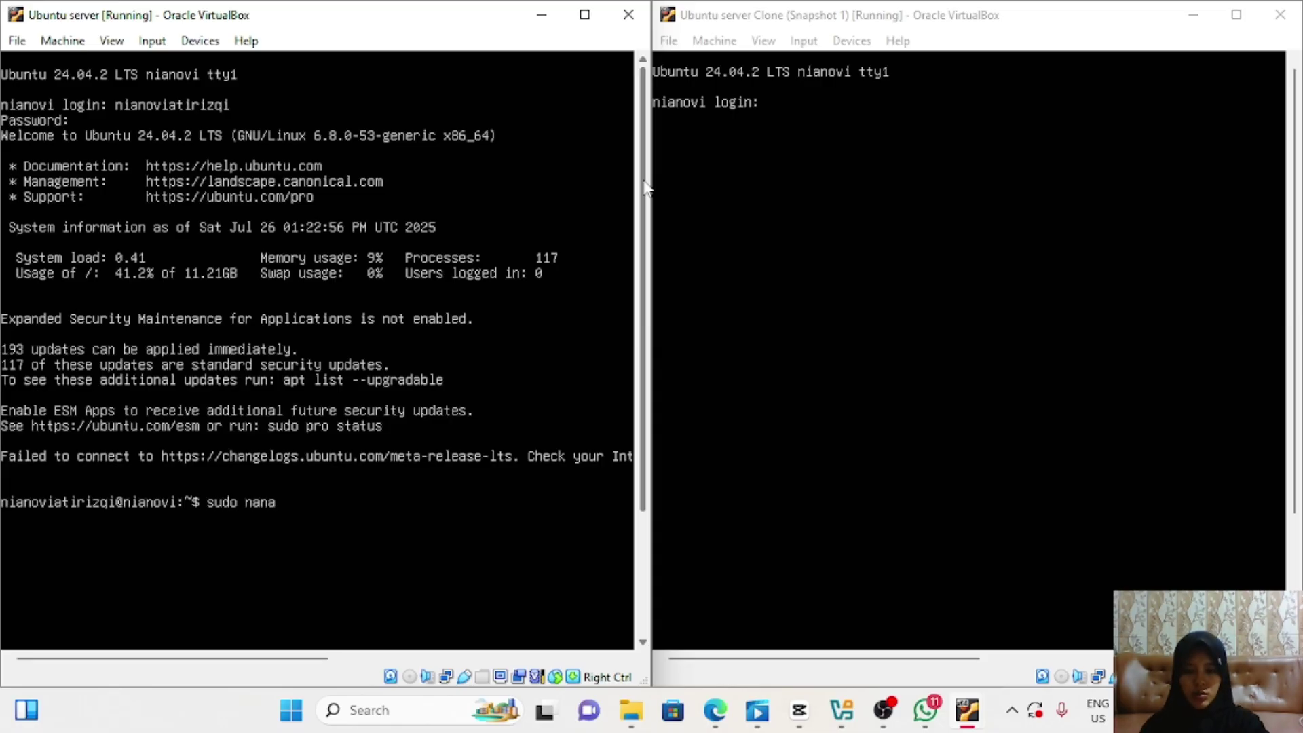
pyautogui.press('BackSpace')
pyautogui.write('o')
pyautogui.write(' /et')
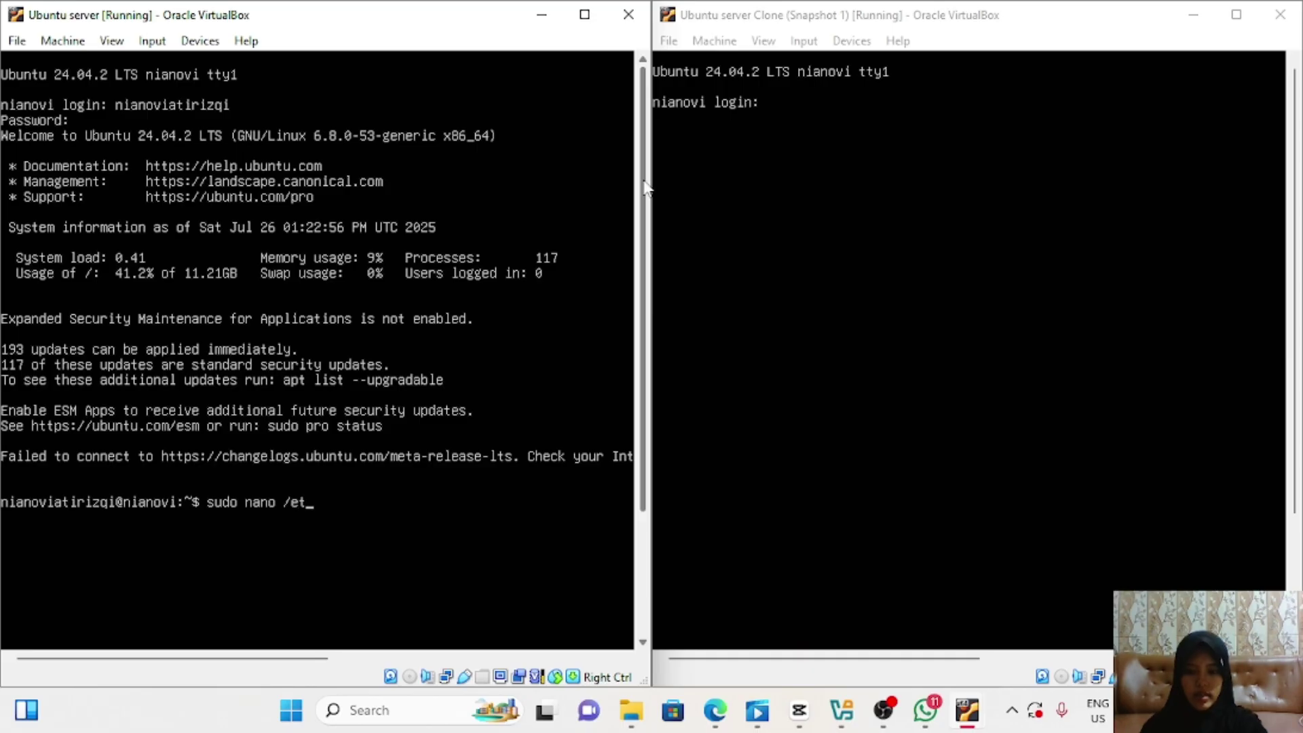
pyautogui.write('c/netplan/')
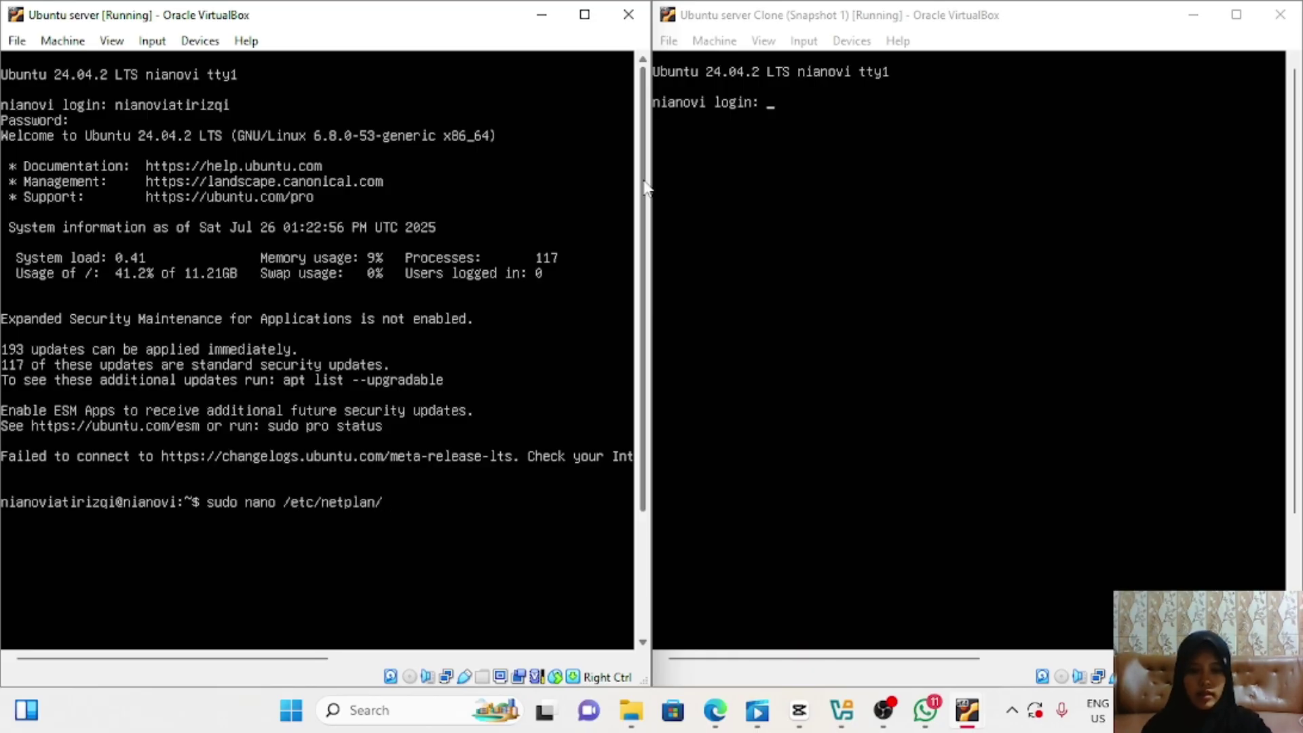
pyautogui.write('00-i')
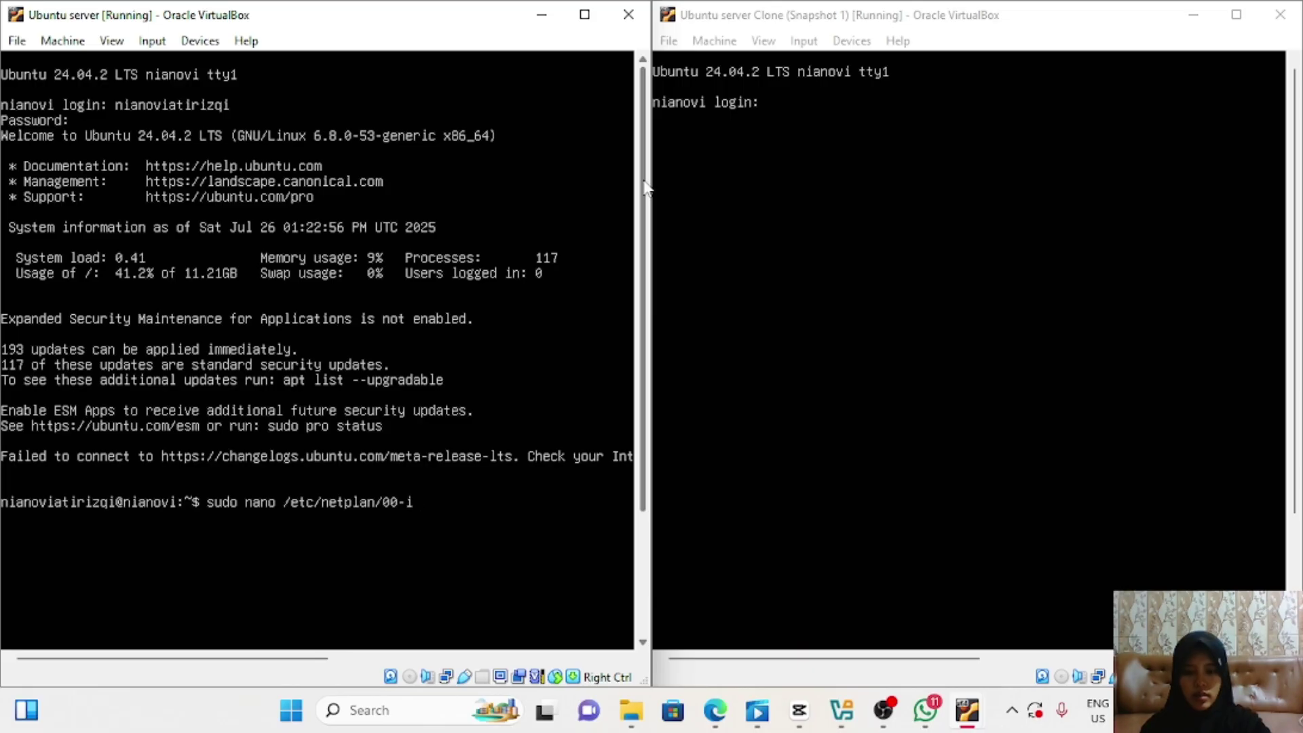
pyautogui.write('nstaller-')
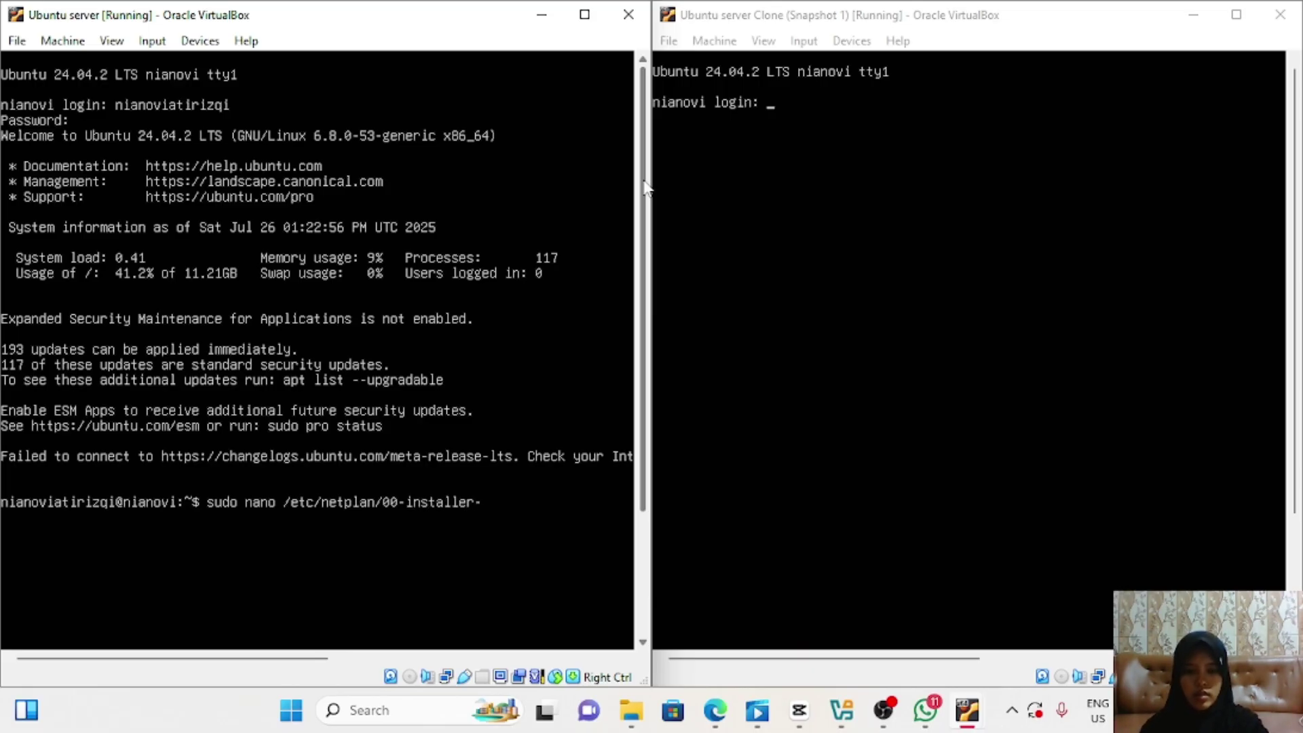
pyautogui.write('config')
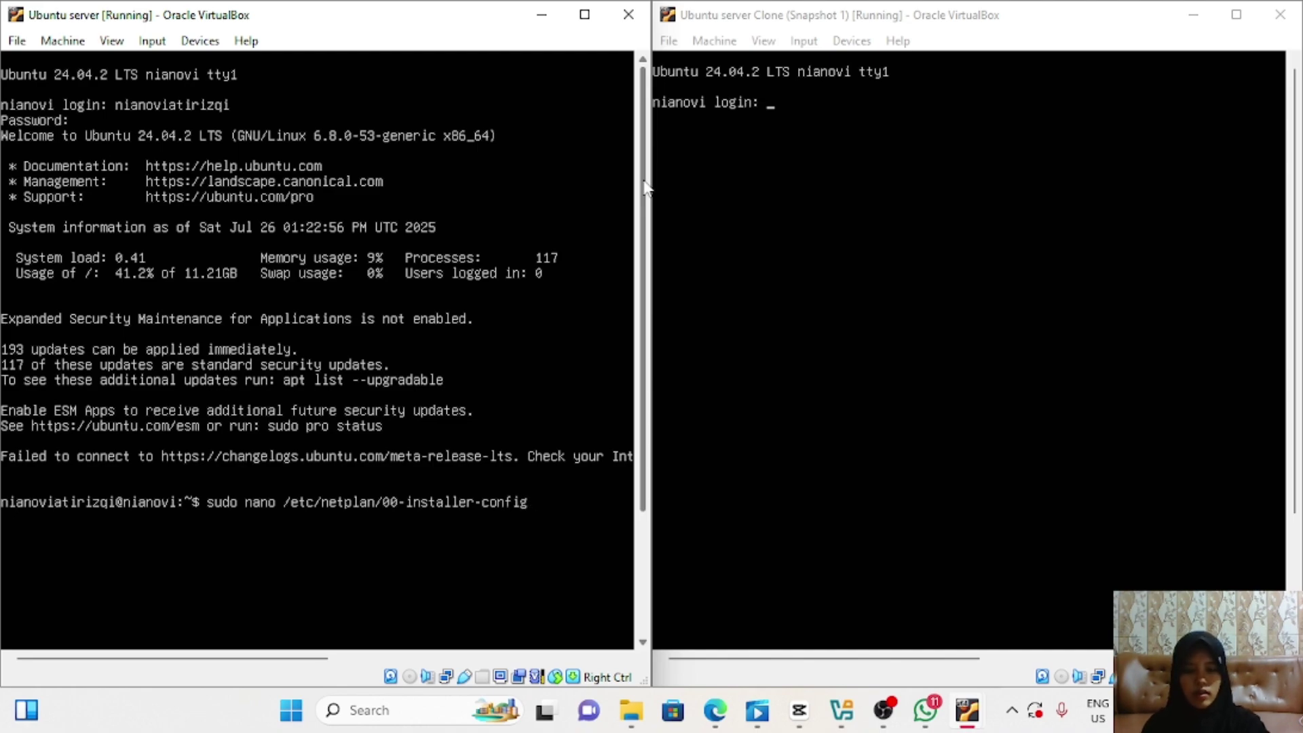
pyautogui.write('.yaml')
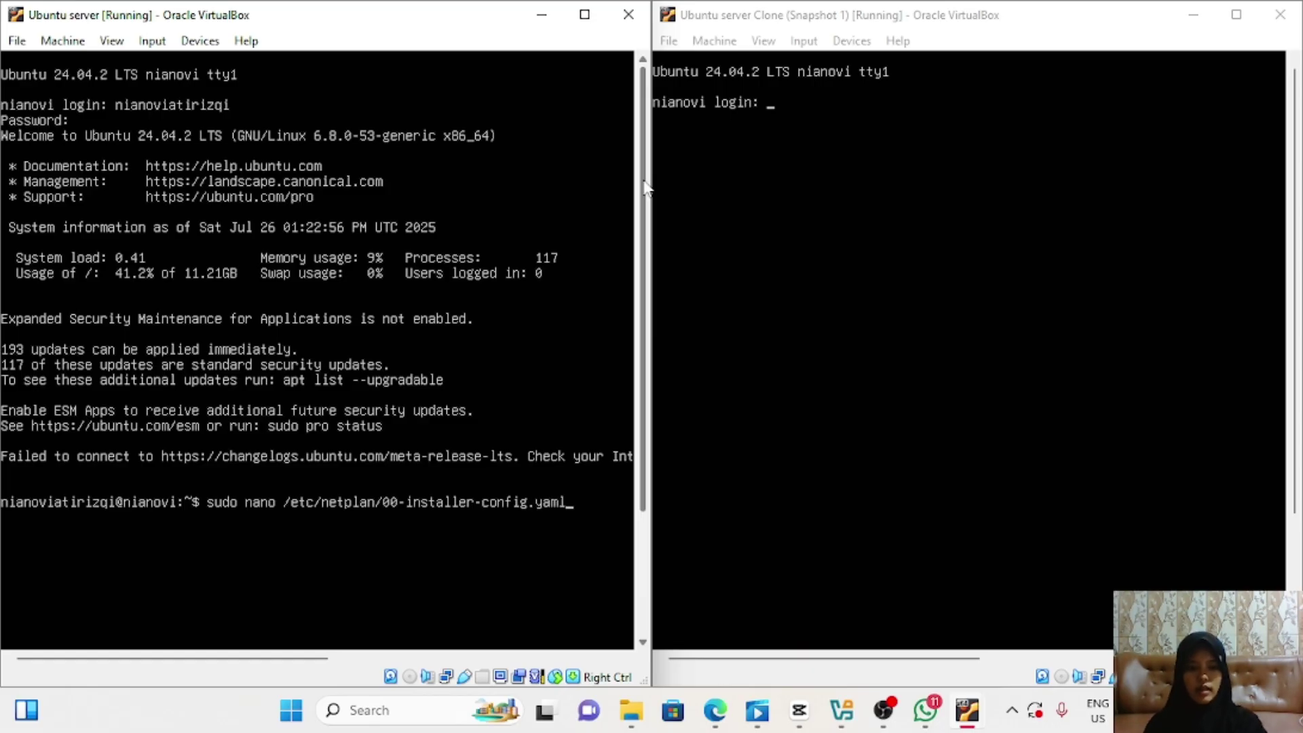
pyautogui.press('Return')
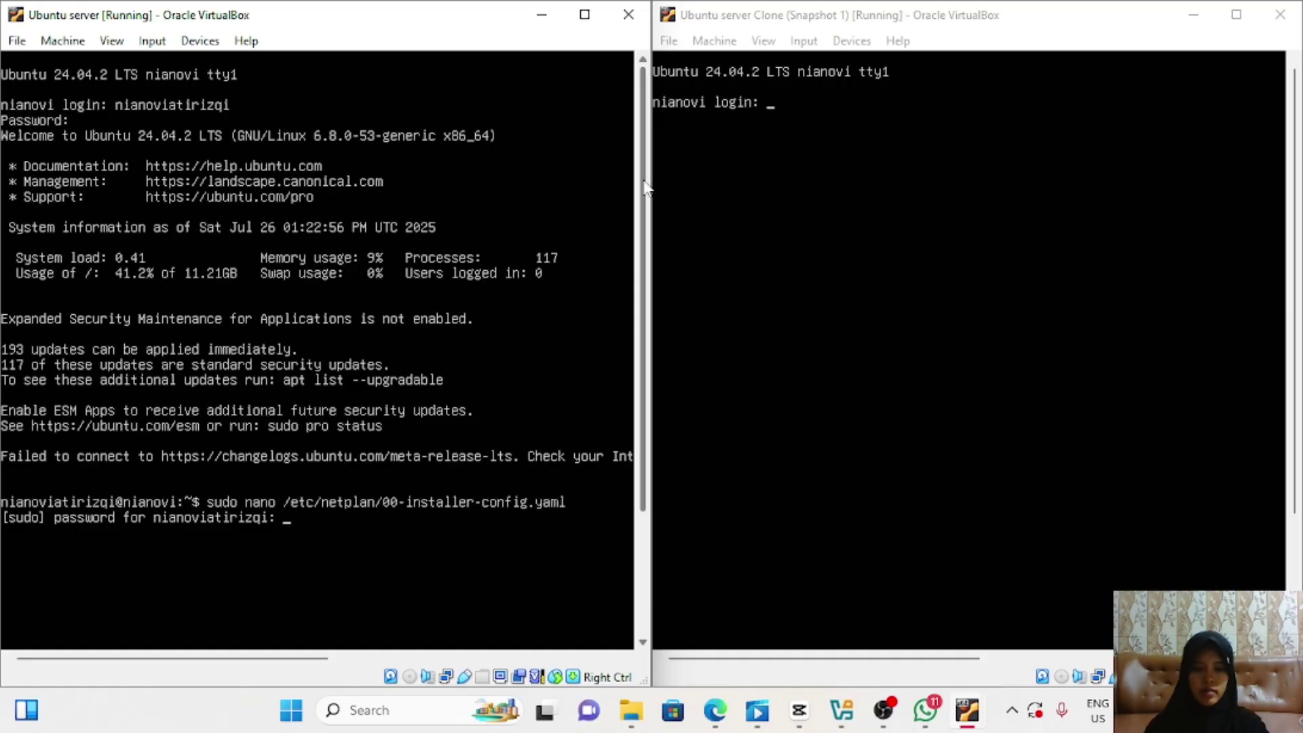
pyautogui.press('Return')
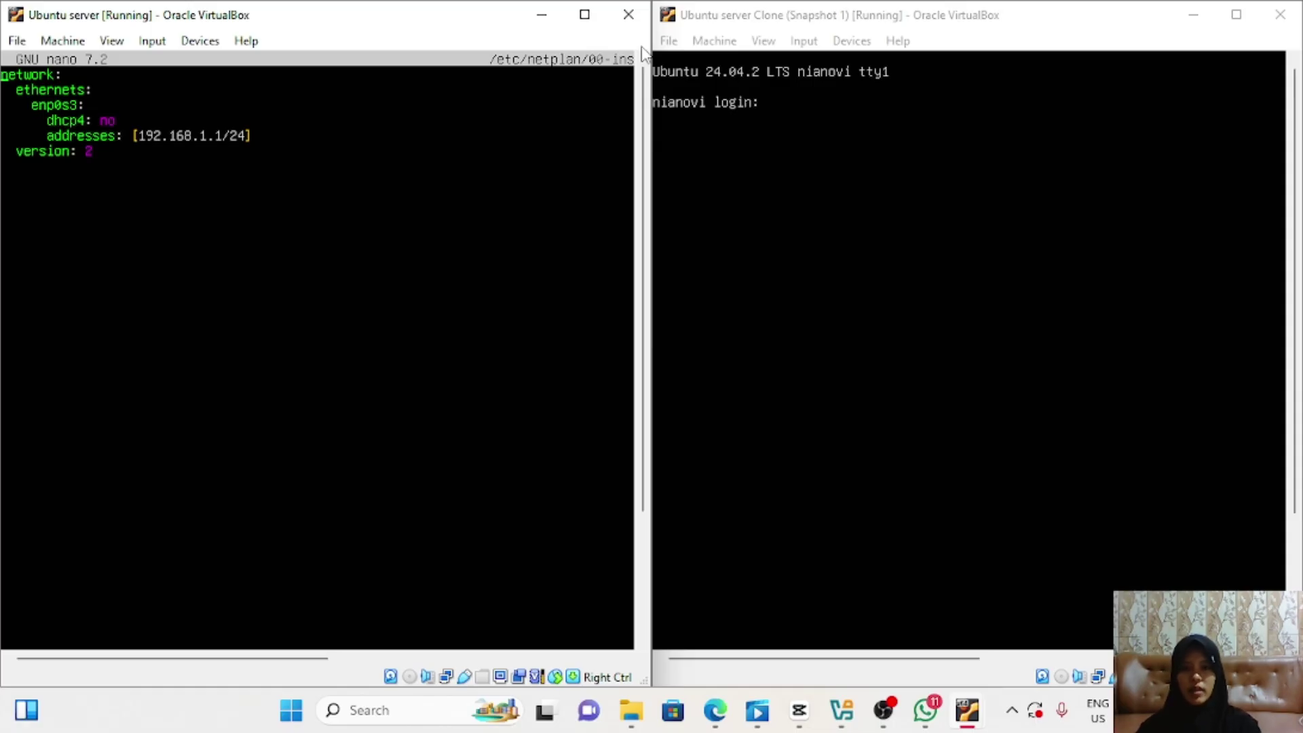
pyautogui.moveTo(641, 96); pyautogui.dragTo(637, 269)
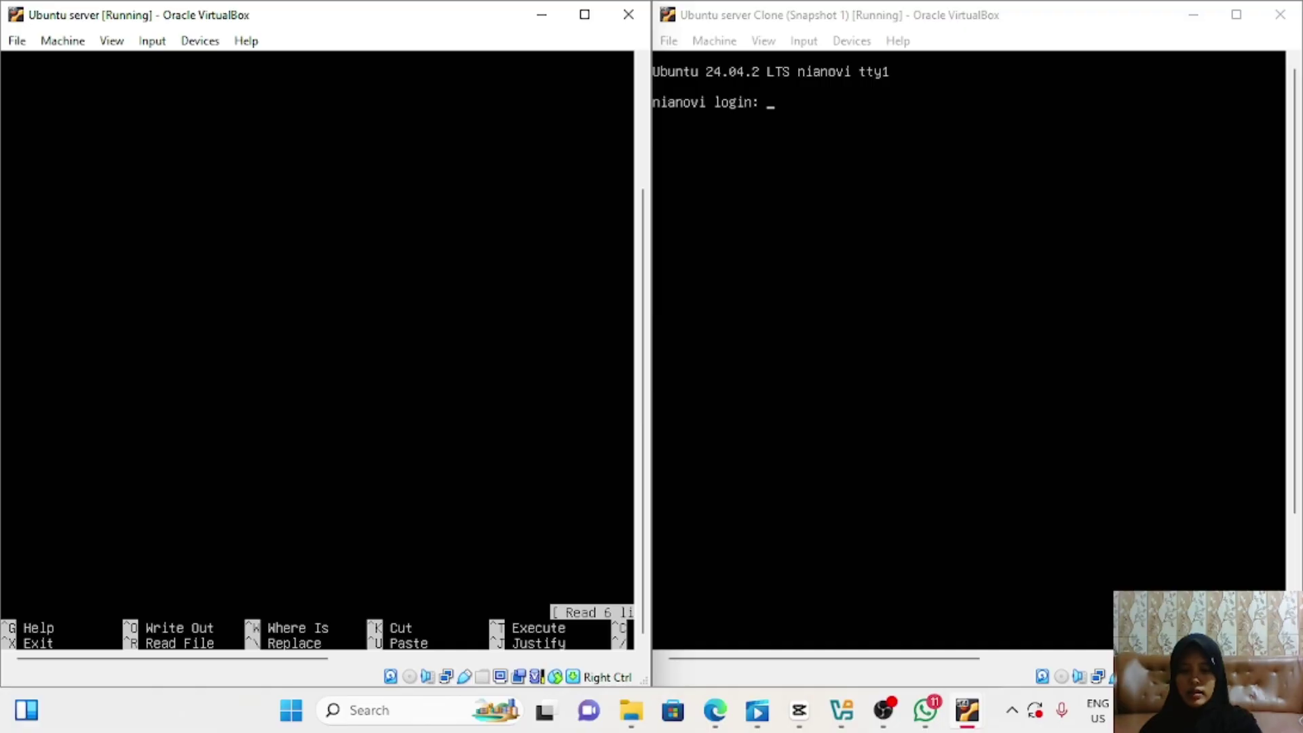
# Step: Exit nano, run sudo netplan apply, and verify with ip address that enp0s3 has 192.168.1.1/24
pyautogui.hotkey('ctrl', 'x')
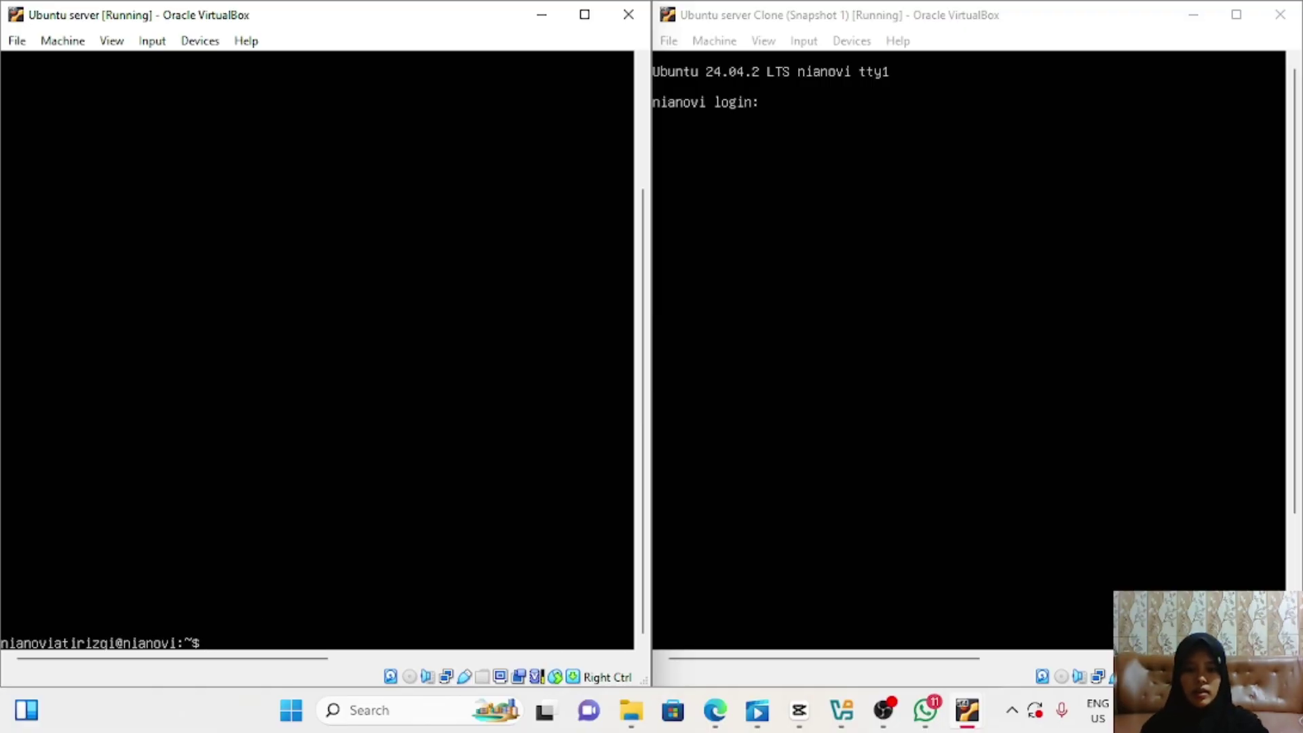
pyautogui.write('su')
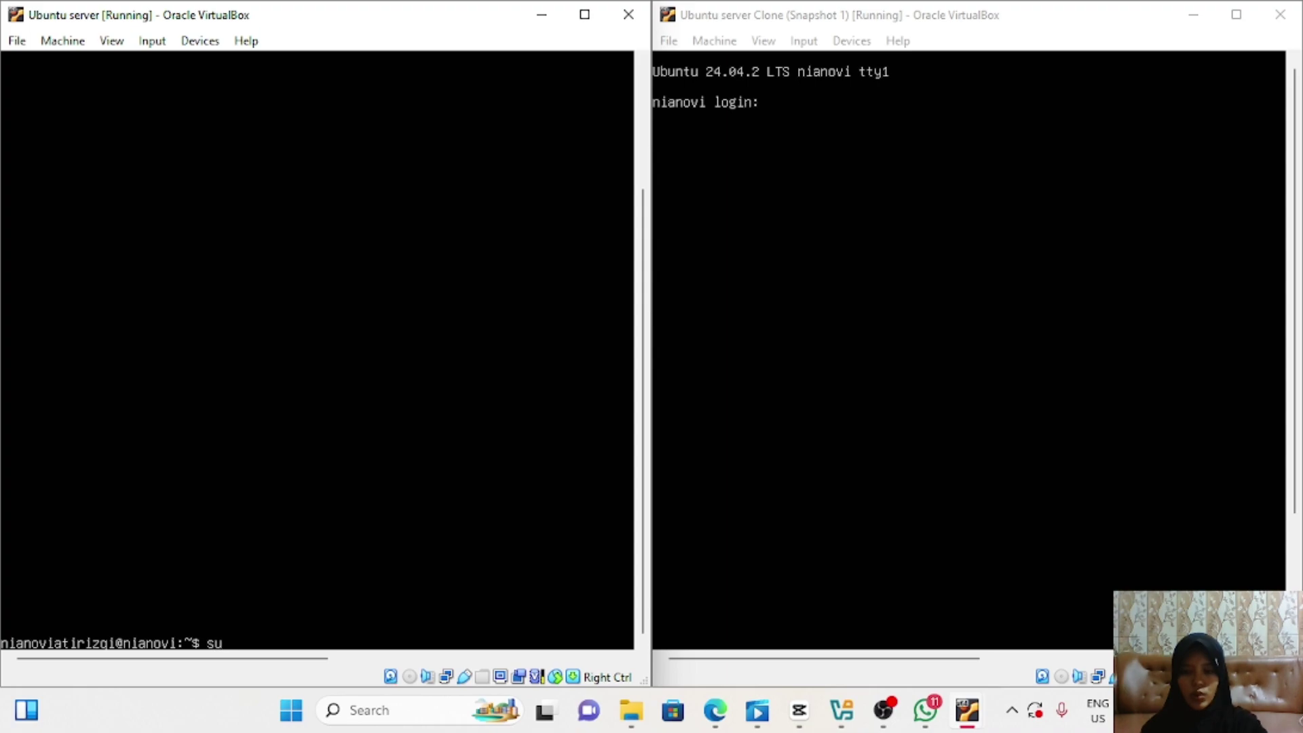
pyautogui.write('do netp')
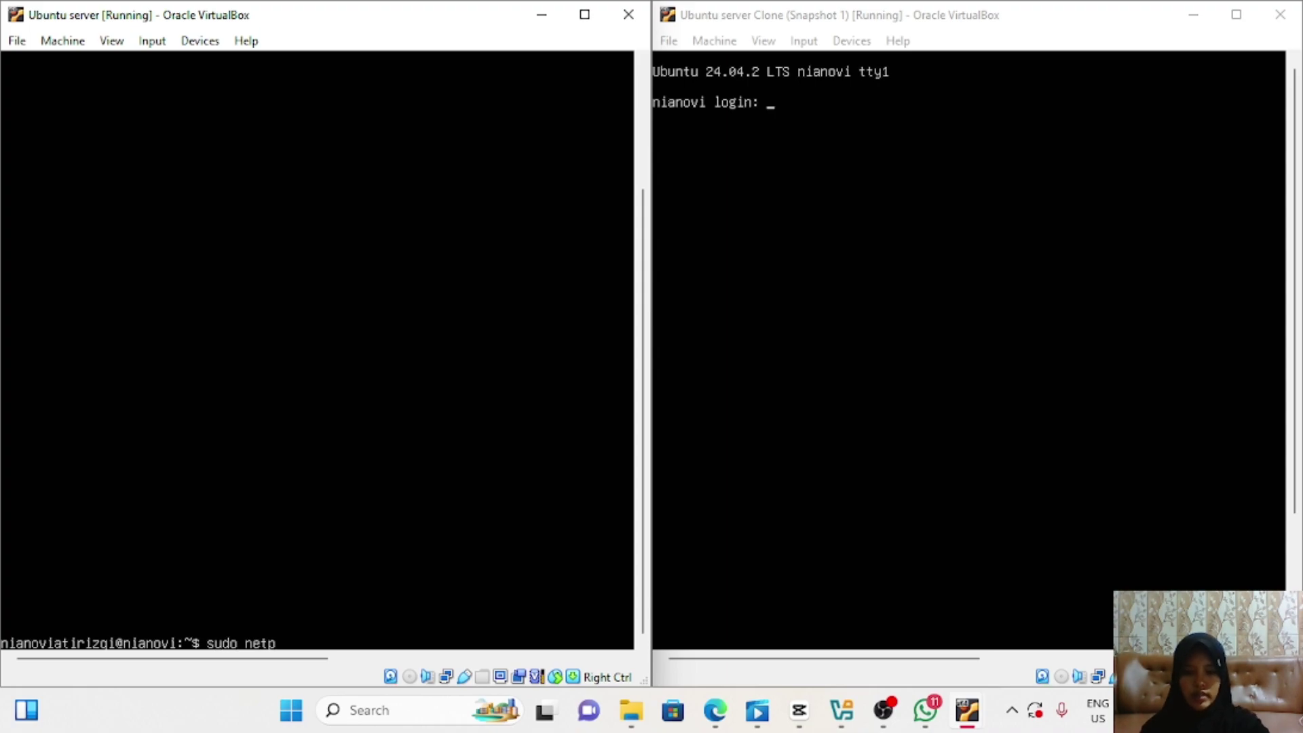
pyautogui.write('lan apply')
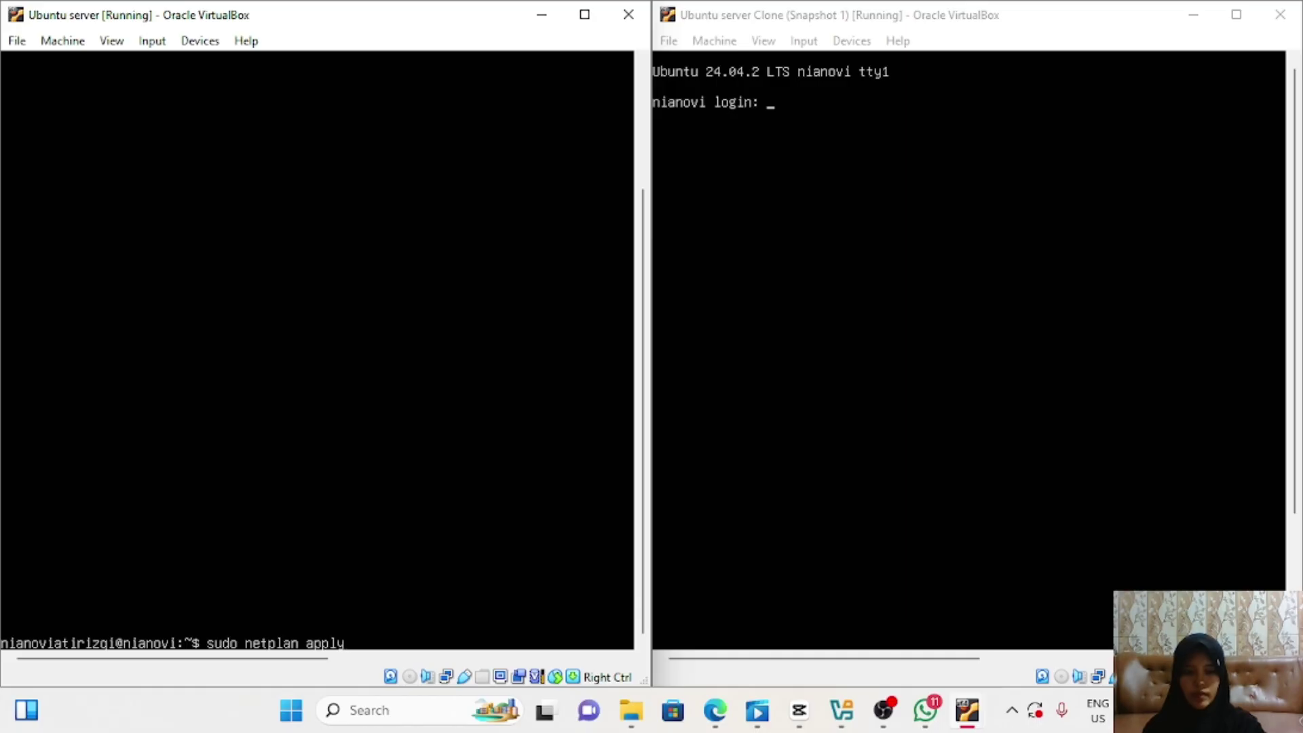
pyautogui.press('Return')
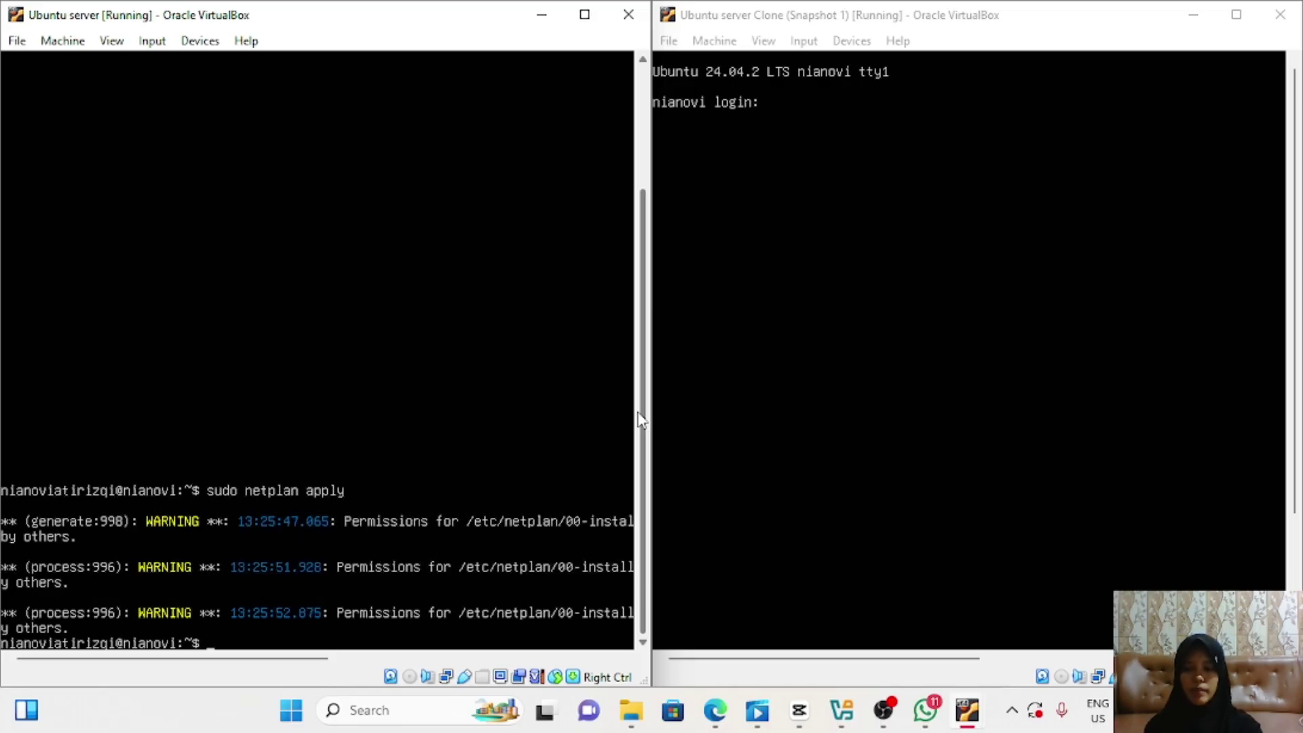
pyautogui.write('i')
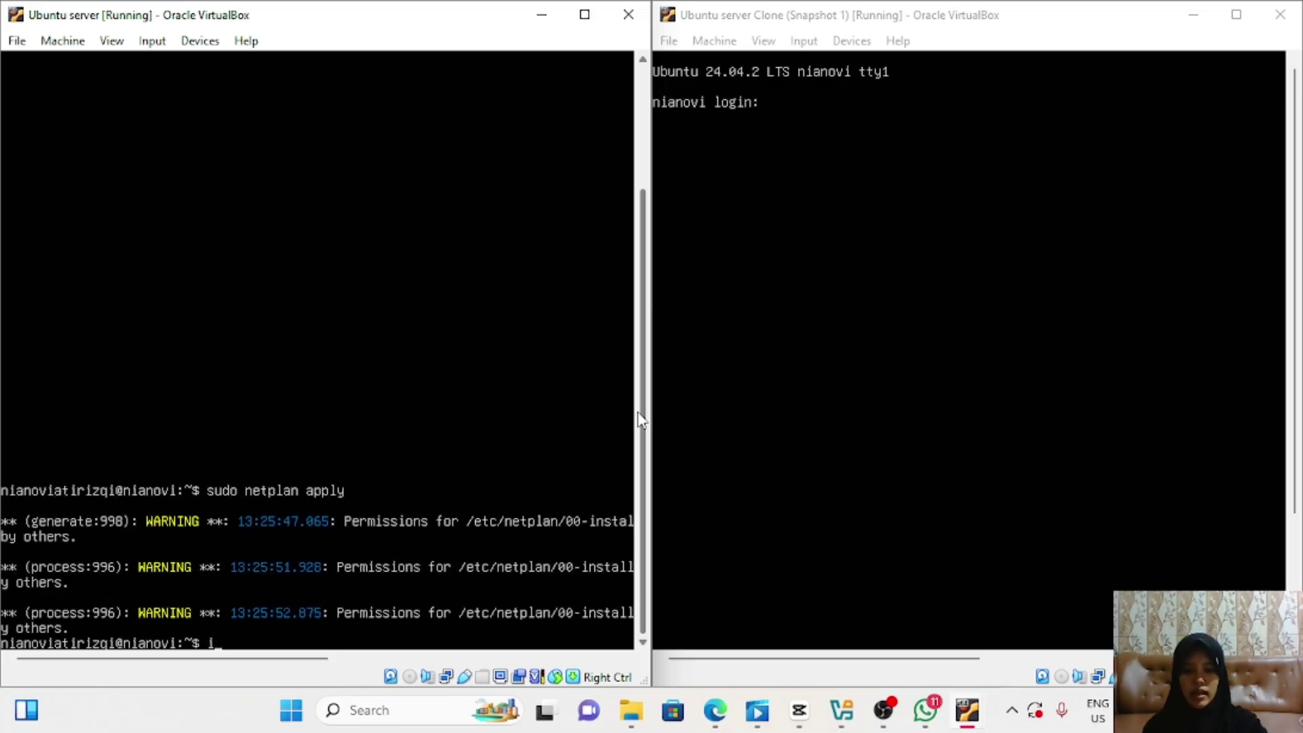
pyautogui.write('p address')
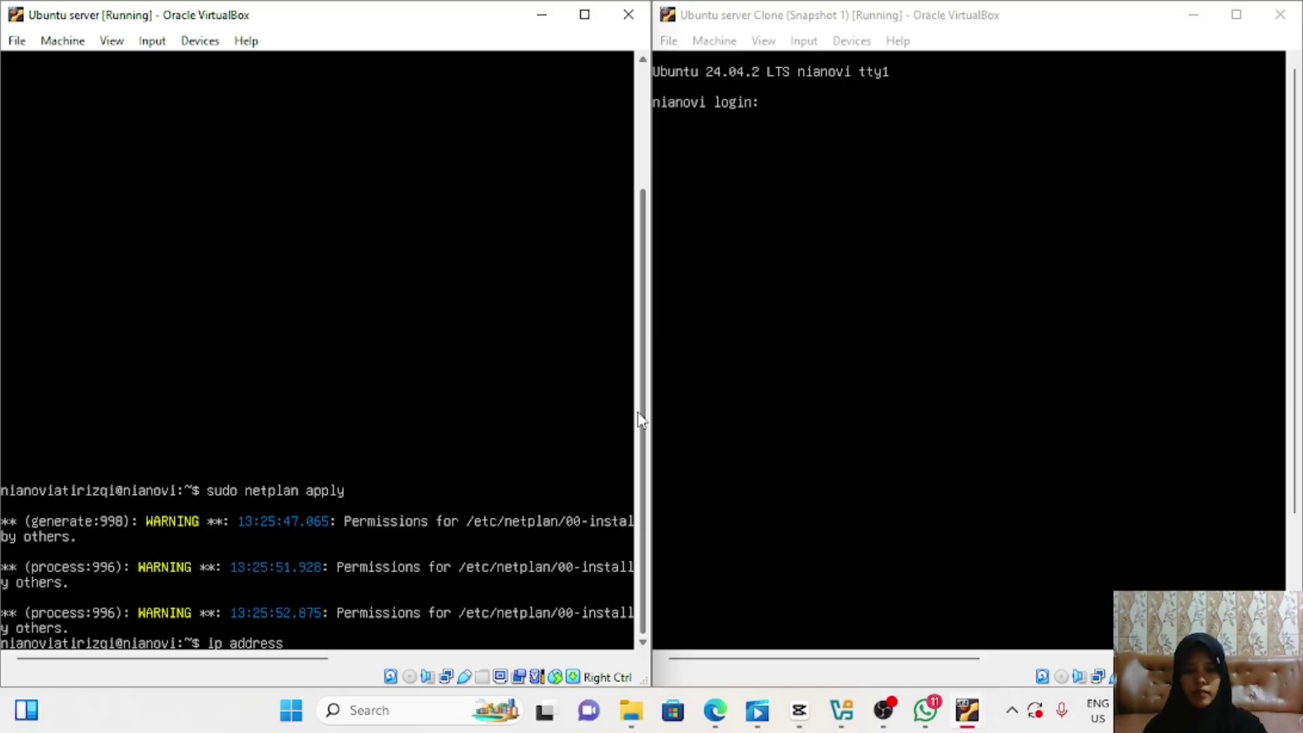
pyautogui.press('Return')
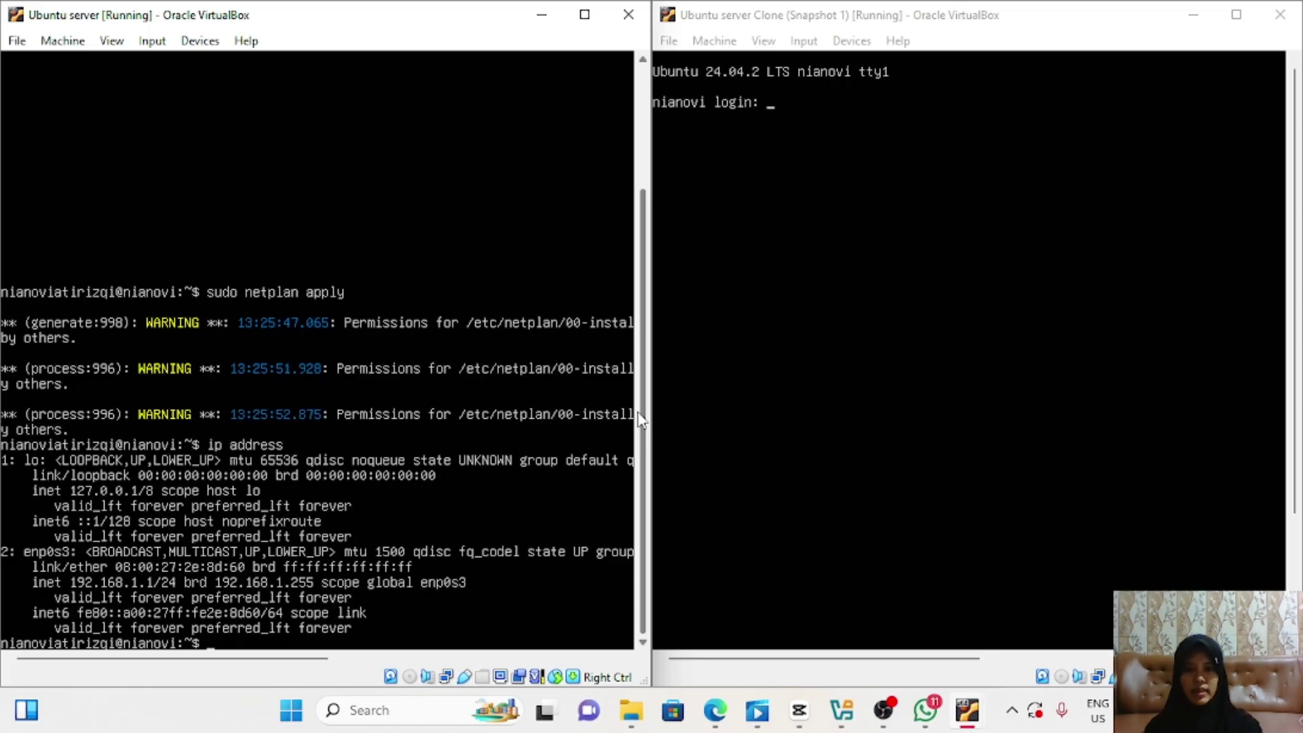
# Step: Switch to the clone's console and log in with the username and password
pyautogui.click(1009, 23)
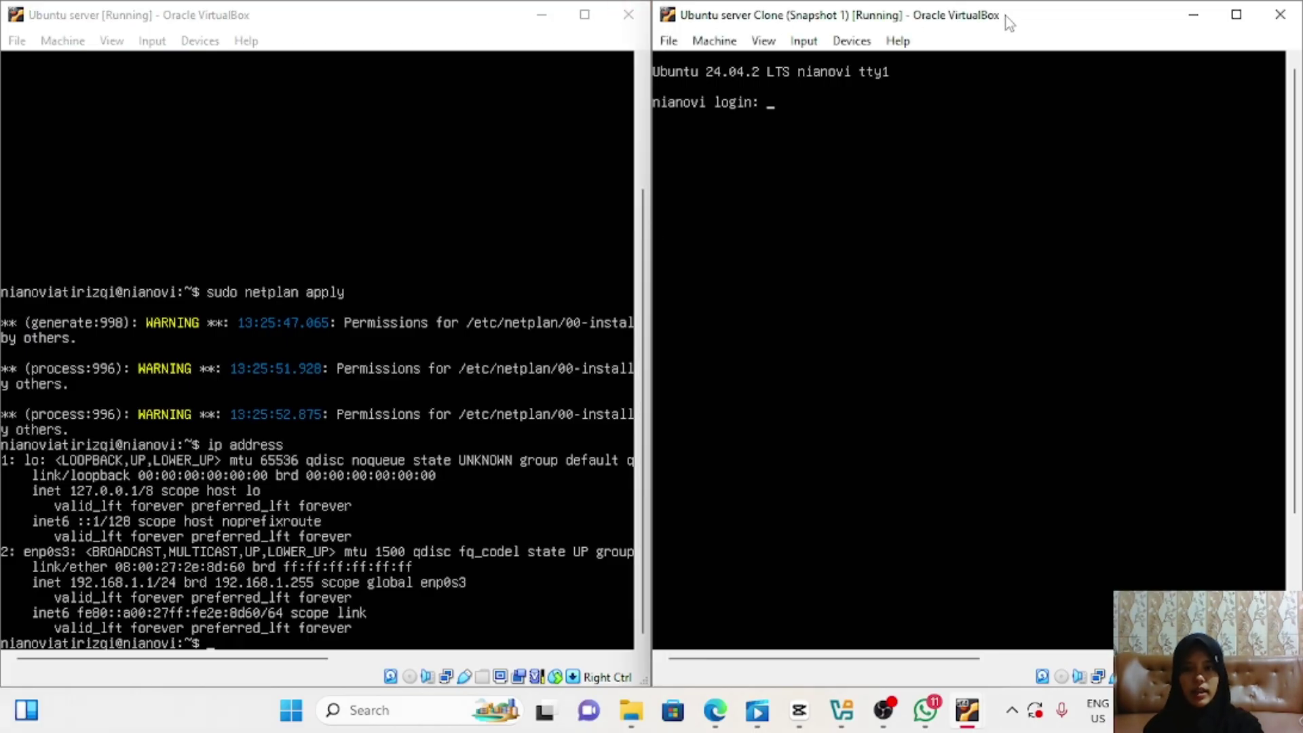
pyautogui.write('nianov')
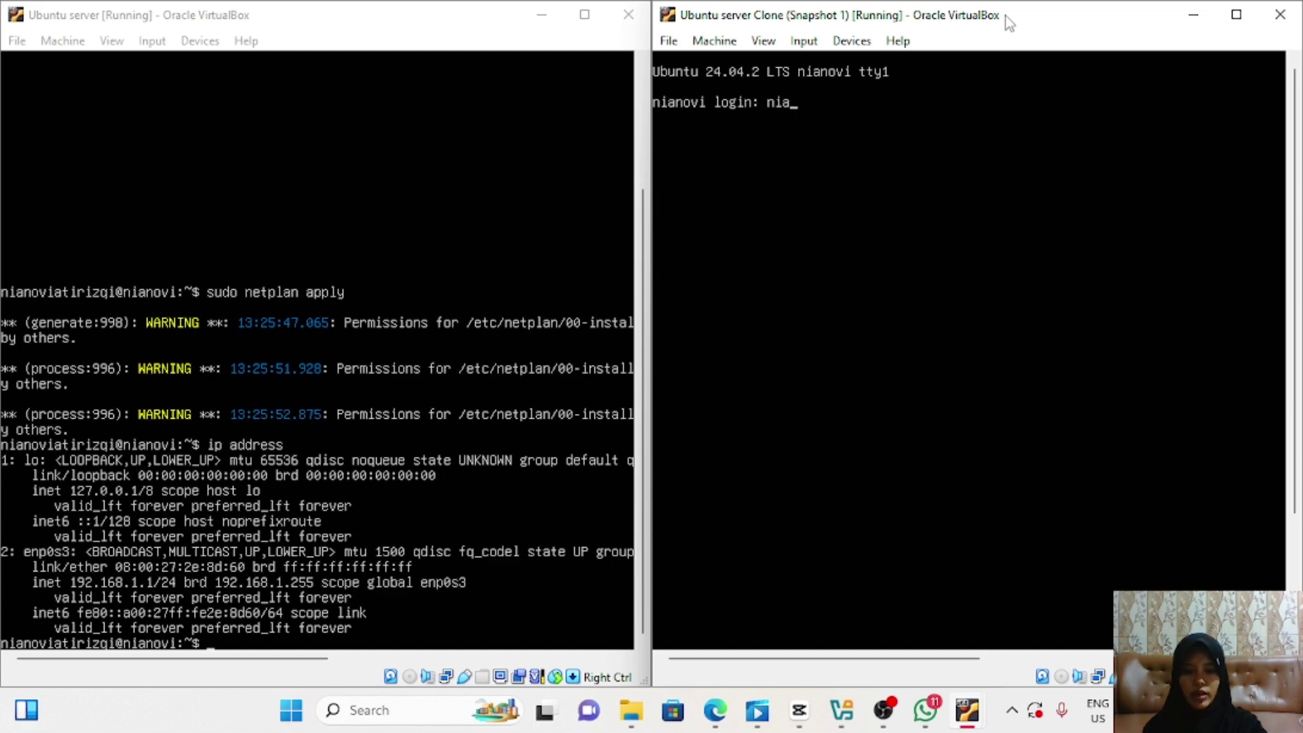
pyautogui.write('iati')
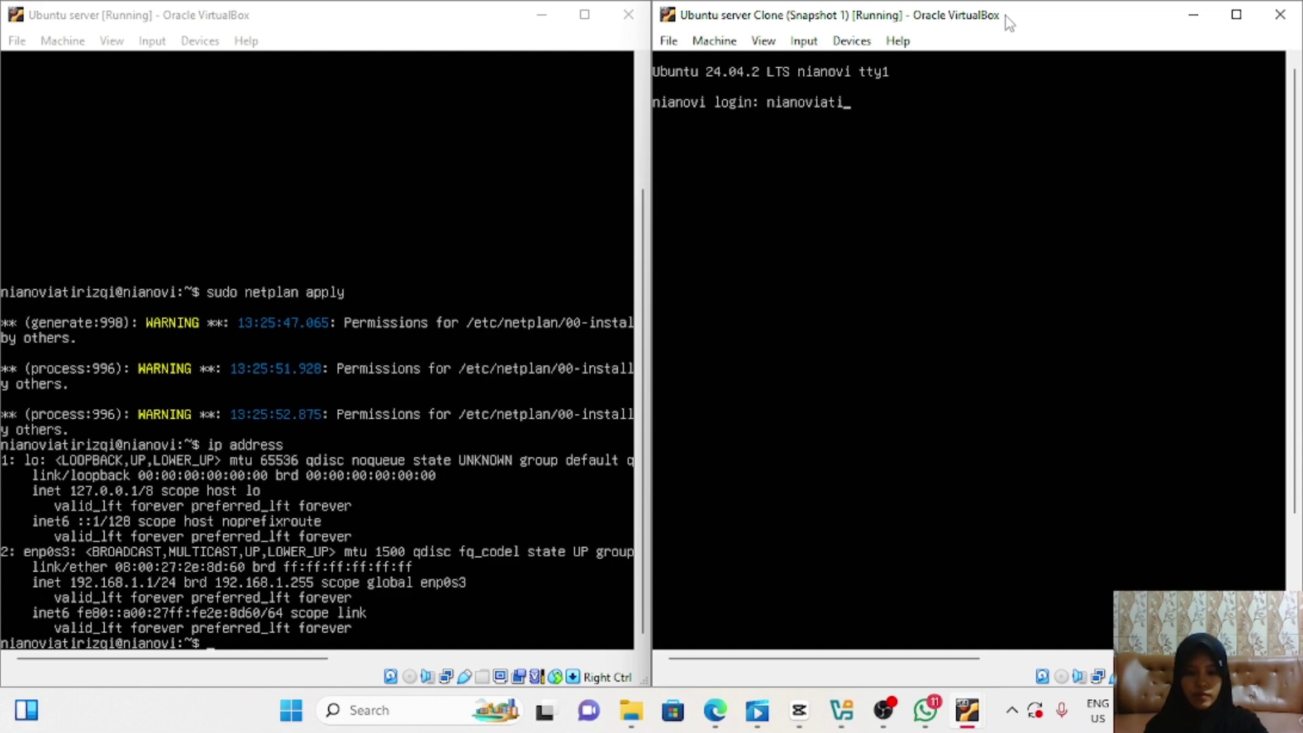
pyautogui.write('rizqi')
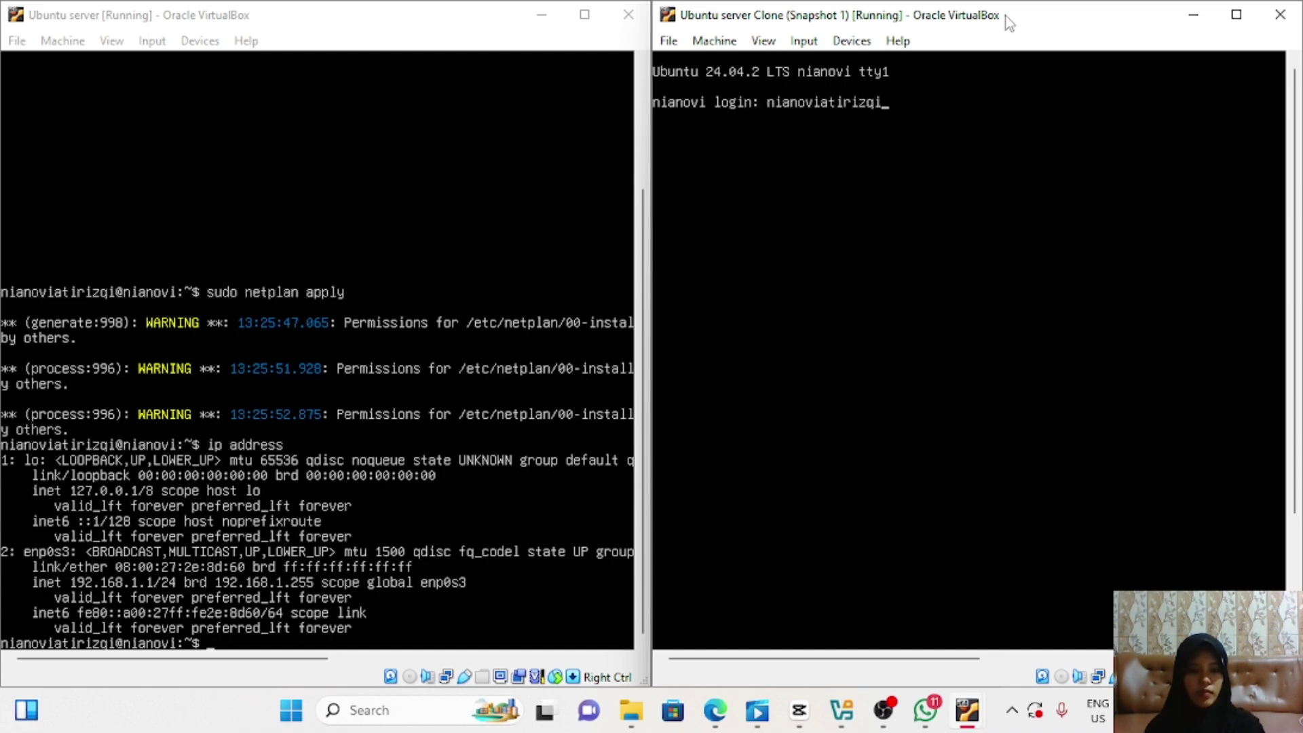
pyautogui.press('Return')
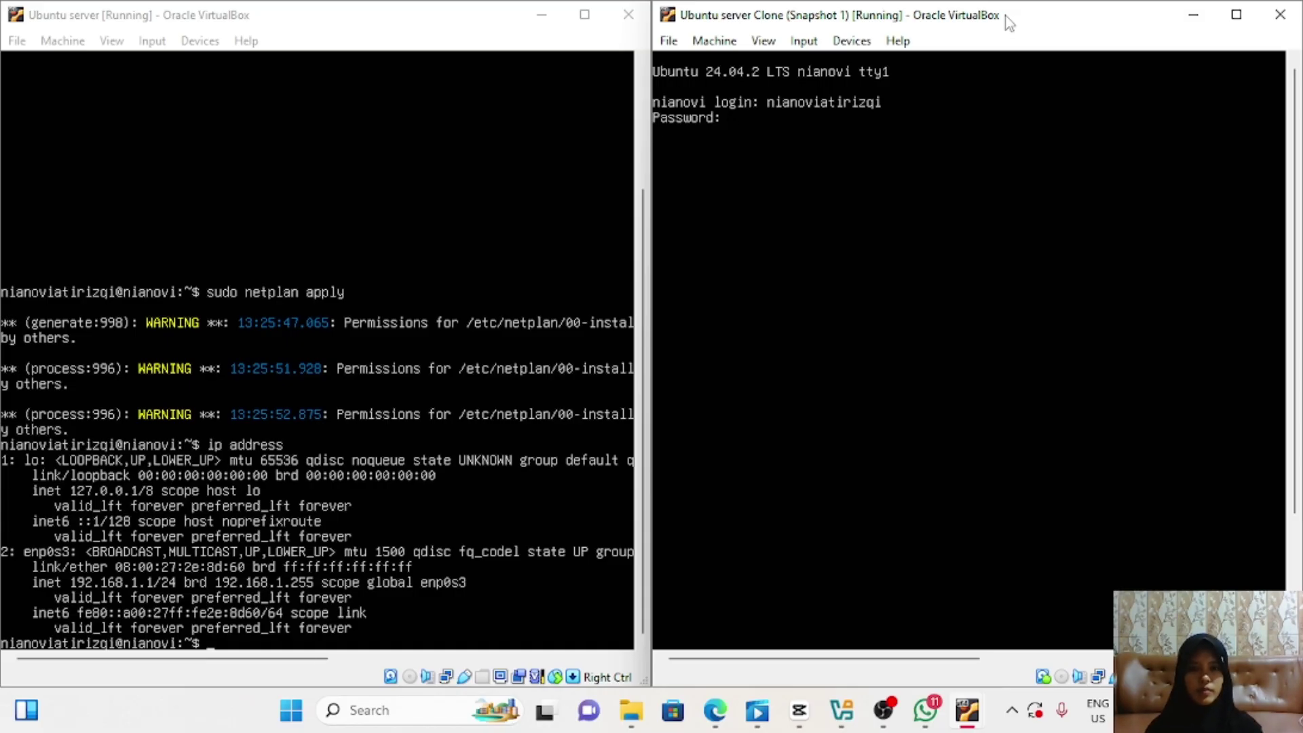
pyautogui.press('Return')
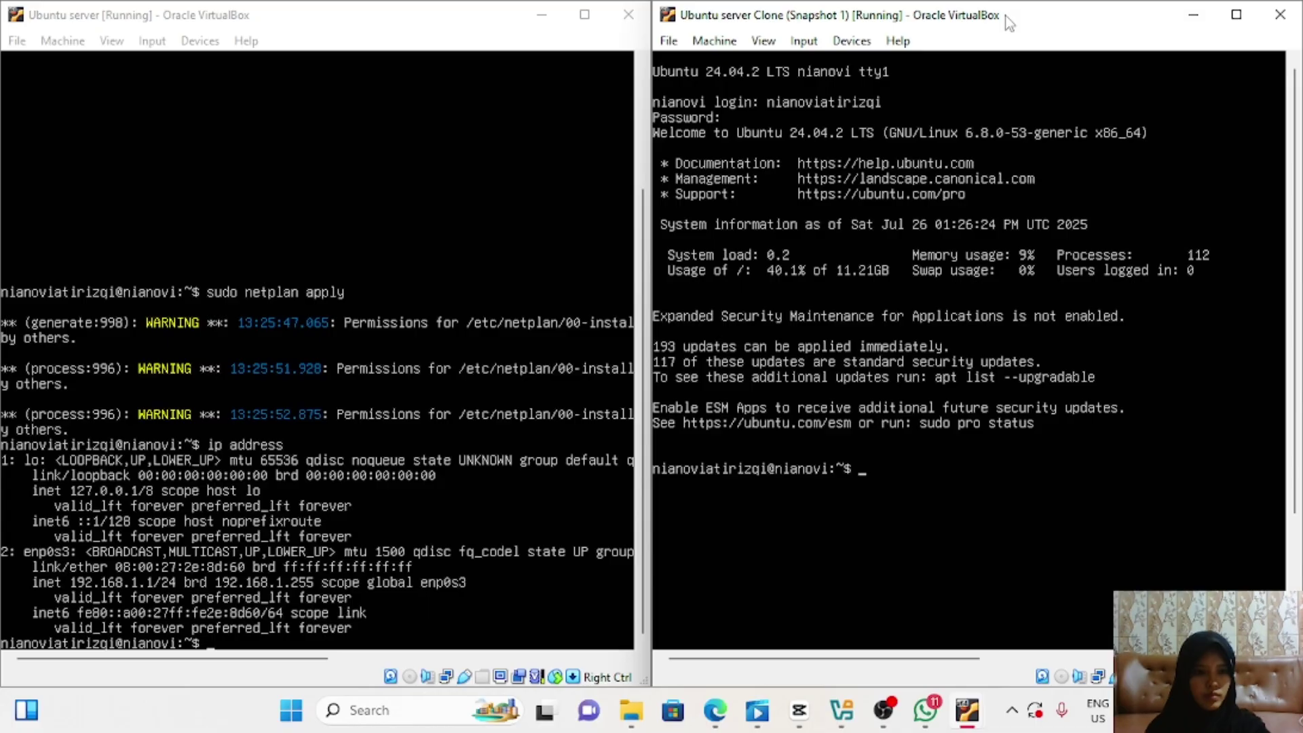
# Step: Open the clone's /etc/netplan/00-installer-config.yaml in nano, with enp0s3 at 192.168.1.2/24 and dhcp4 off
pyautogui.write('sudo ')
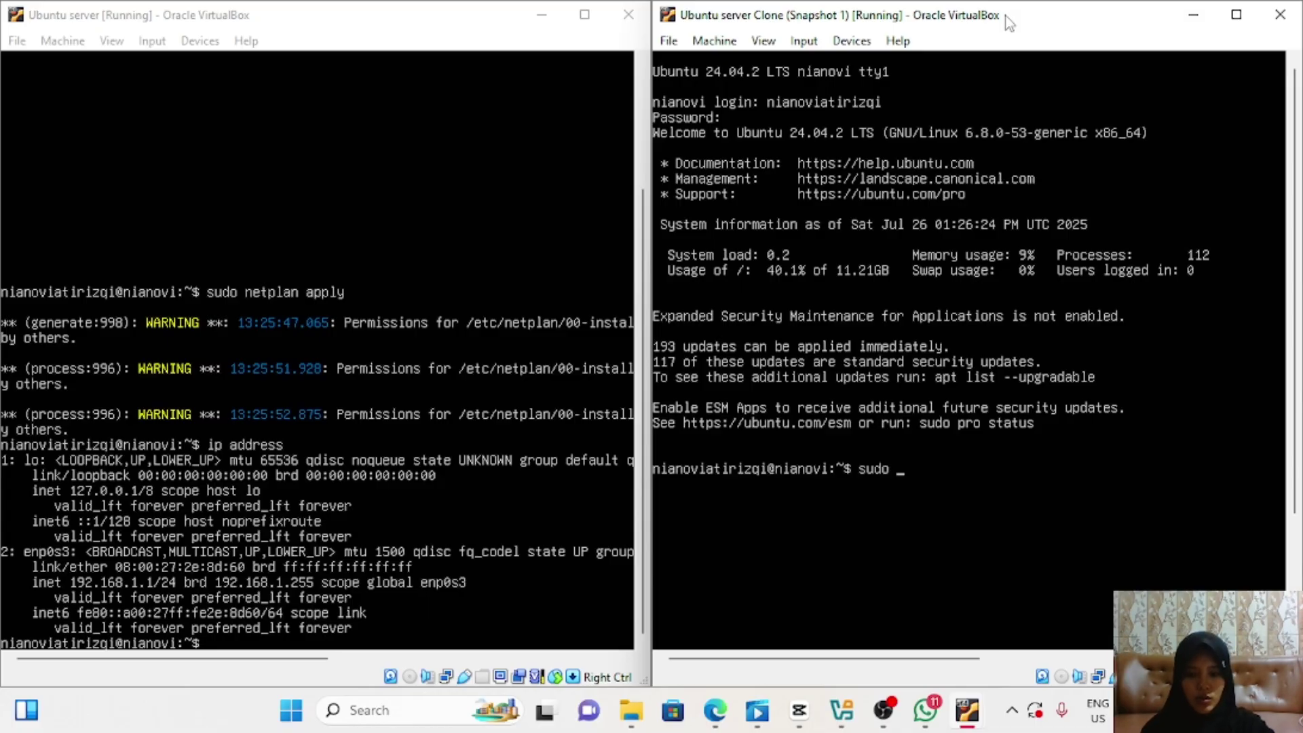
pyautogui.write('nano /etc')
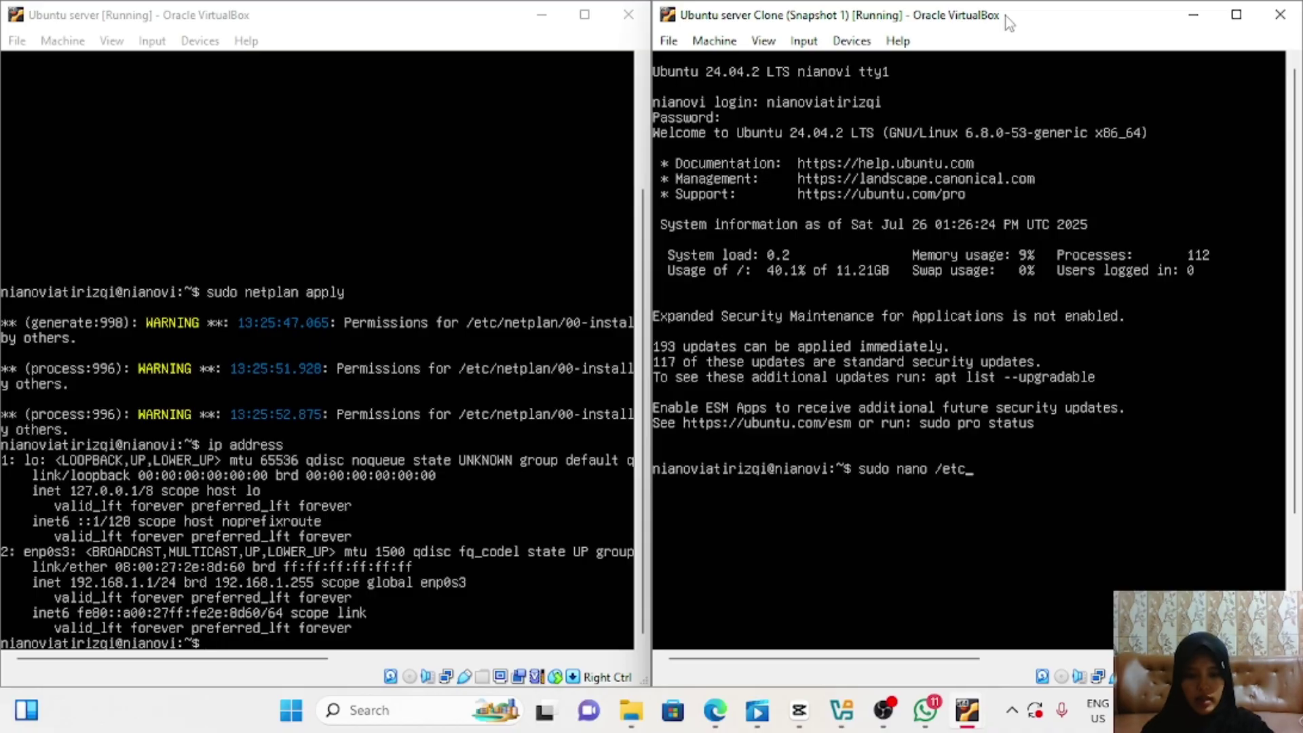
pyautogui.write('/netpla')
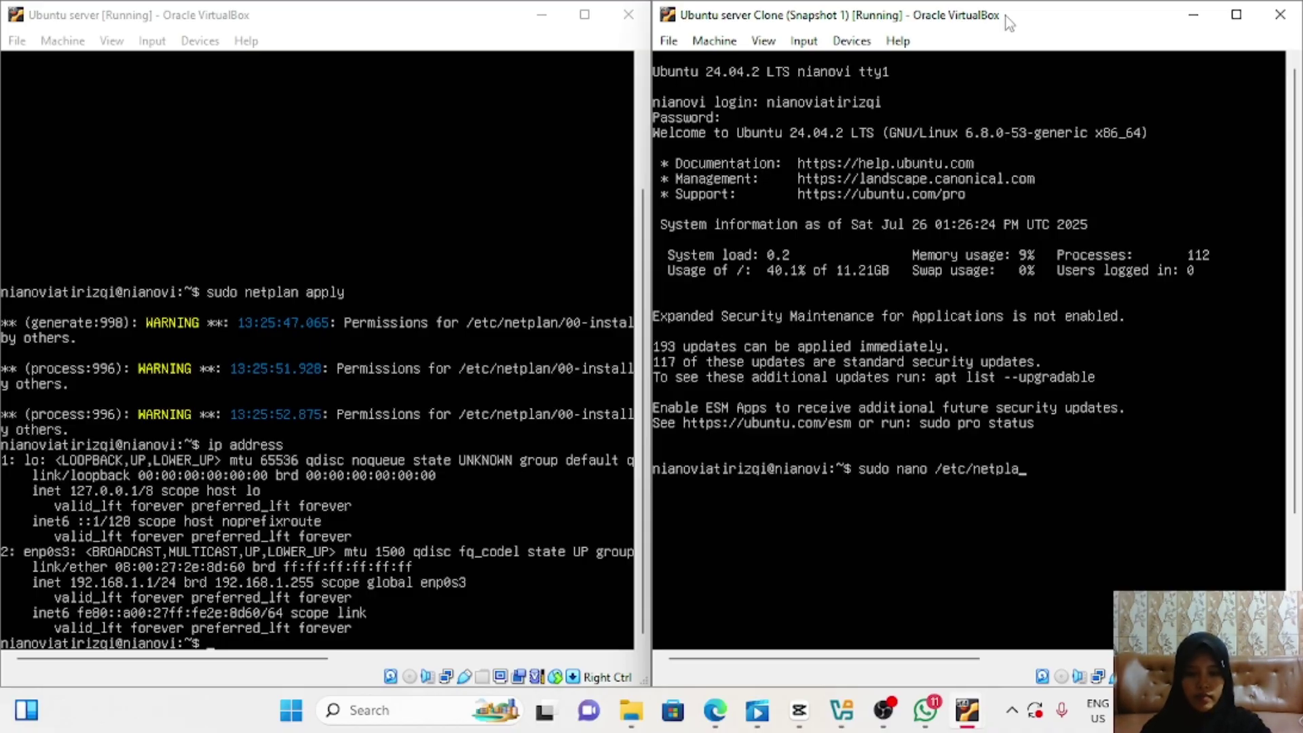
pyautogui.write('n/00-insta')
pyautogui.write('ller')
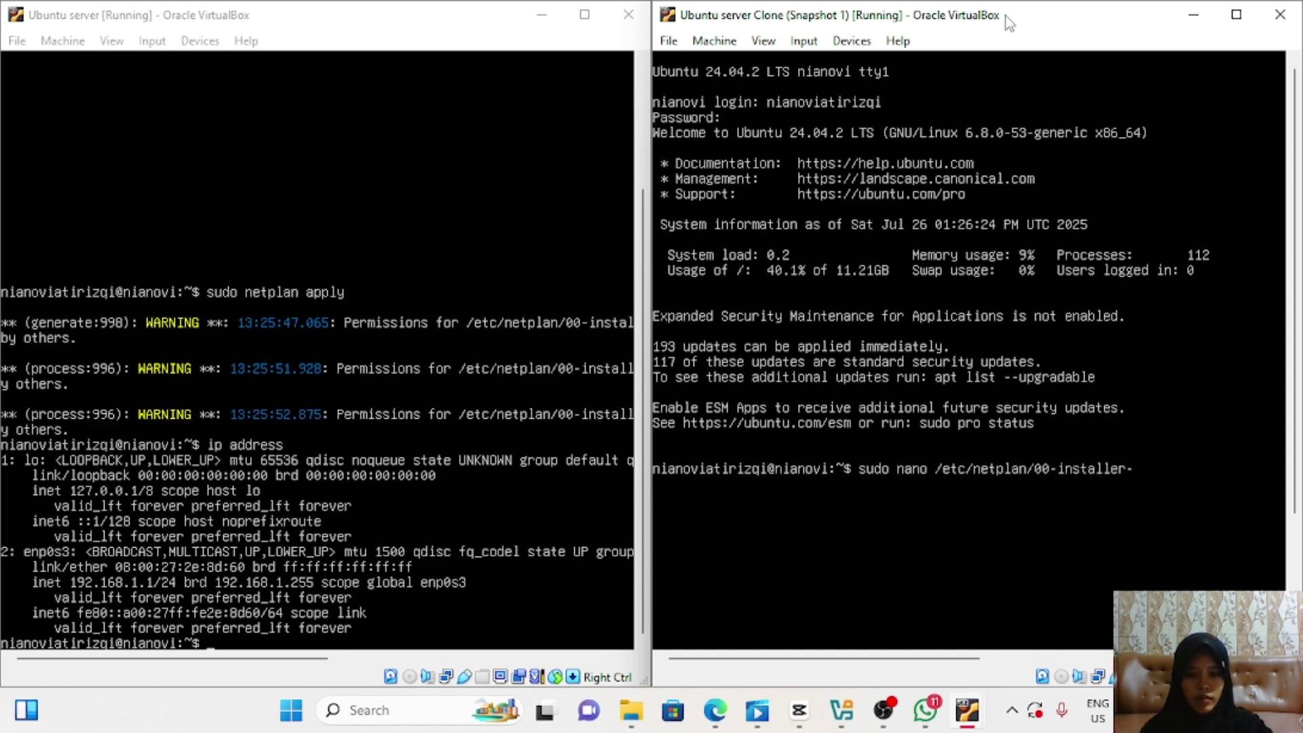
pyautogui.write('-config.yaml')
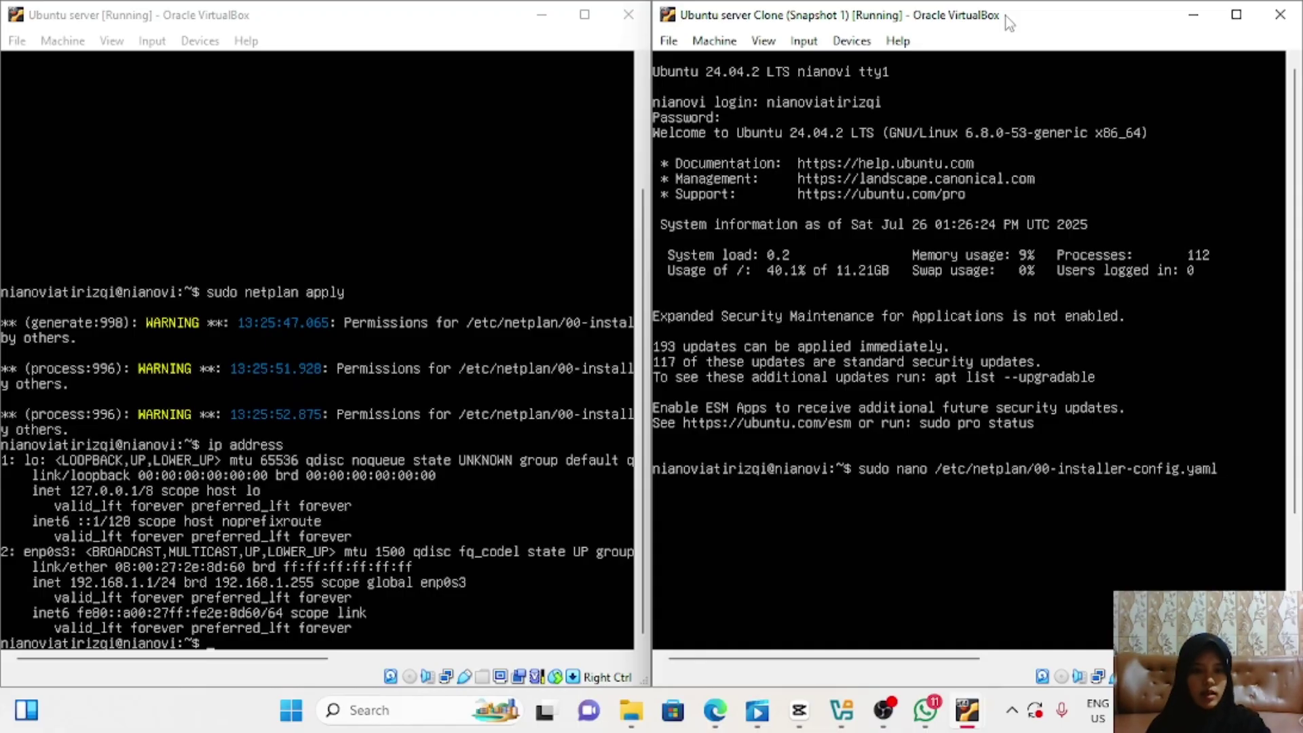
pyautogui.press('Return')
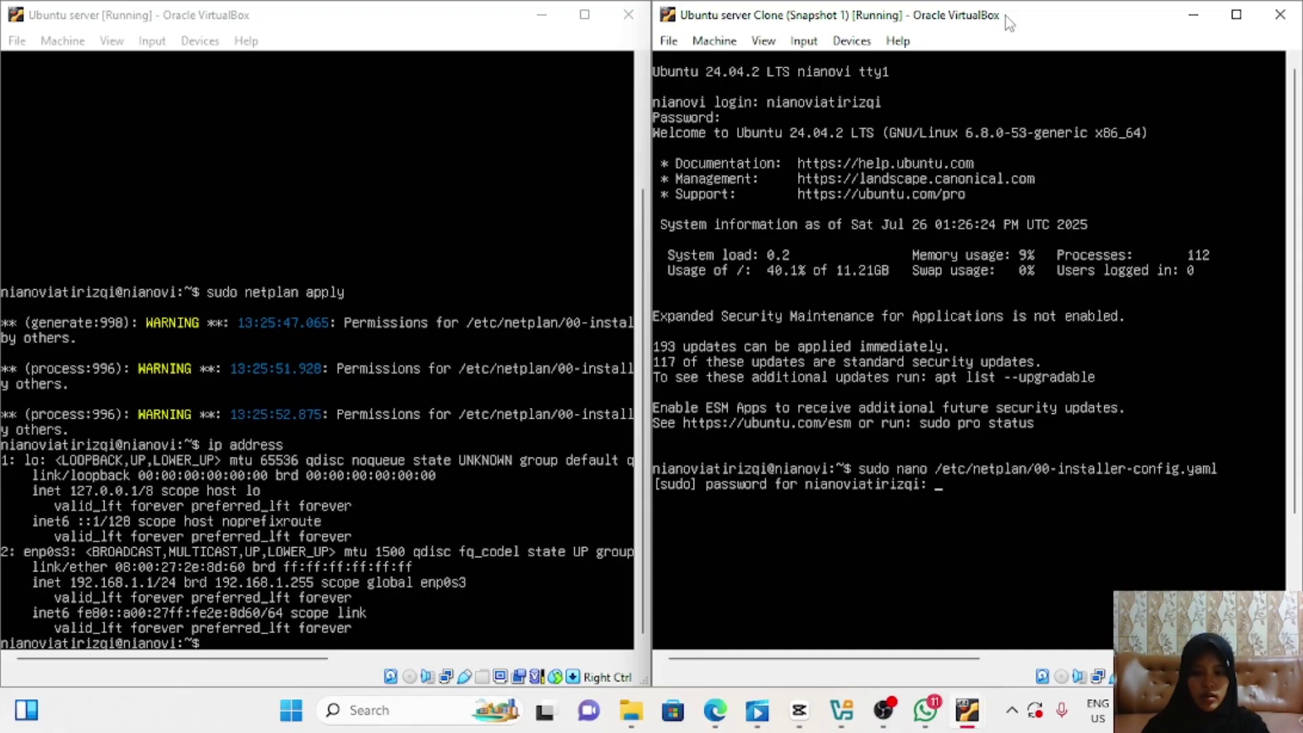
pyautogui.doubleClick(1009, 23)
pyautogui.click(1163, 51)
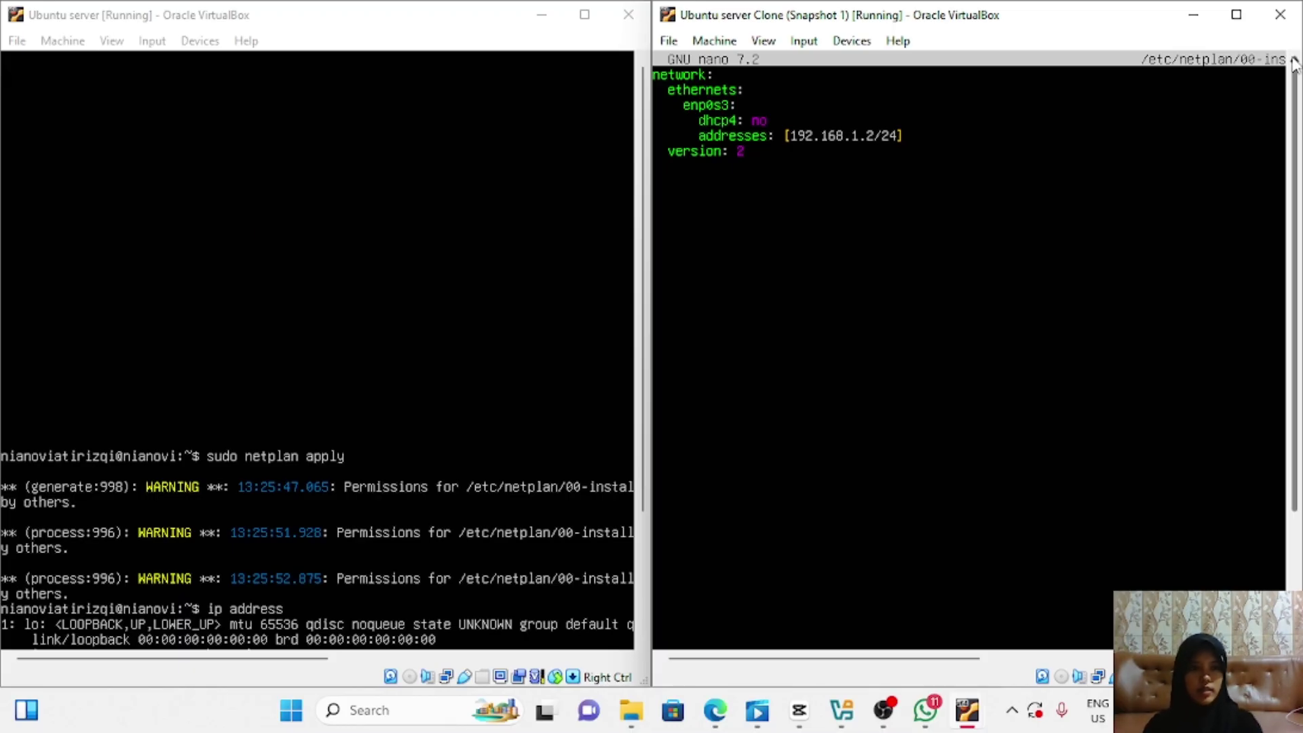
pyautogui.moveTo(1293, 87); pyautogui.dragTo(1281, 292)
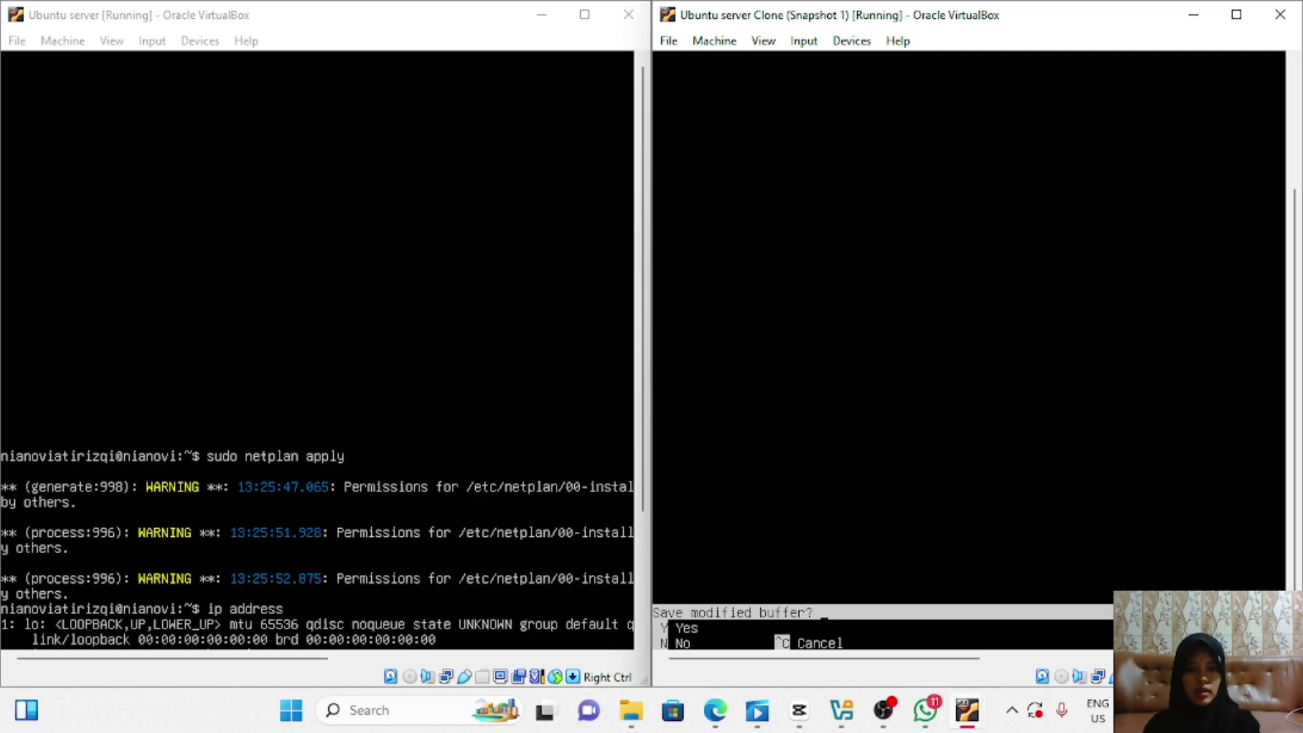
# Step: Save the netplan file, run sudo netplan apply, and confirm enp0s3 shows 192.168.1.2/24
pyautogui.press('y')
pyautogui.press('Return')
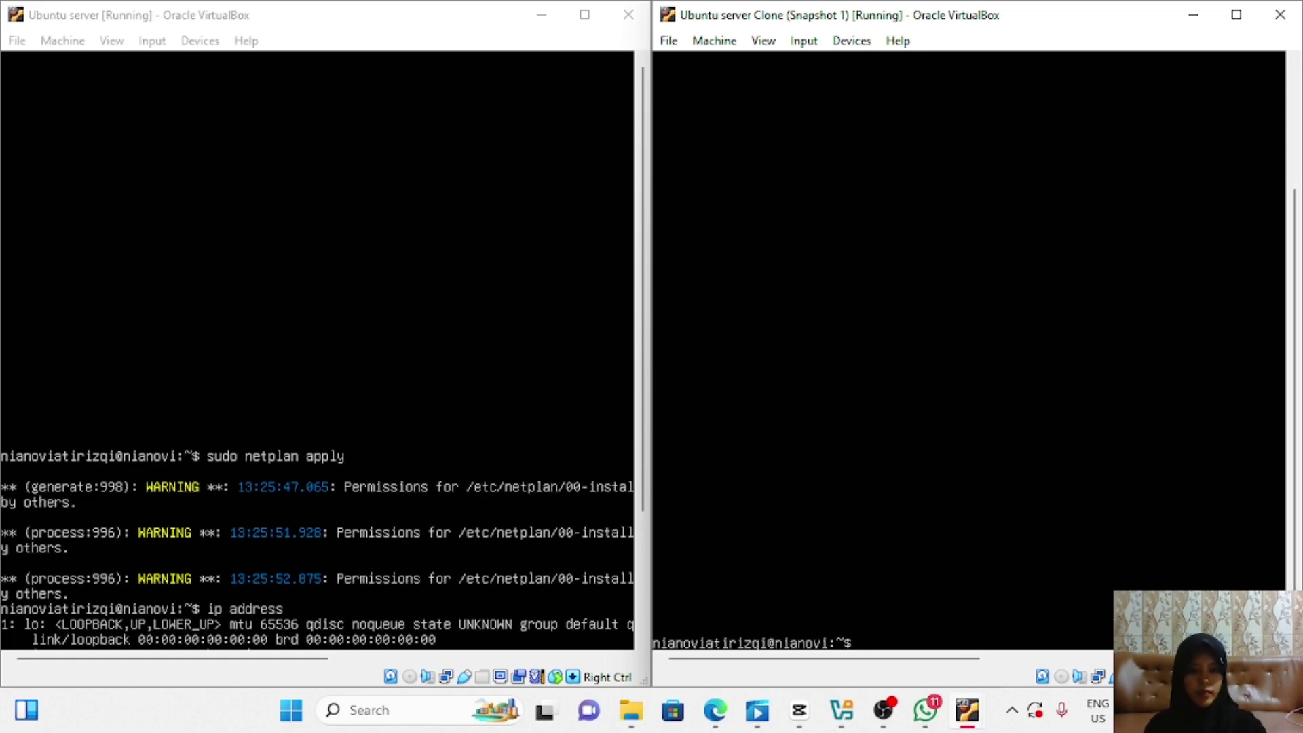
pyautogui.write('sudo')
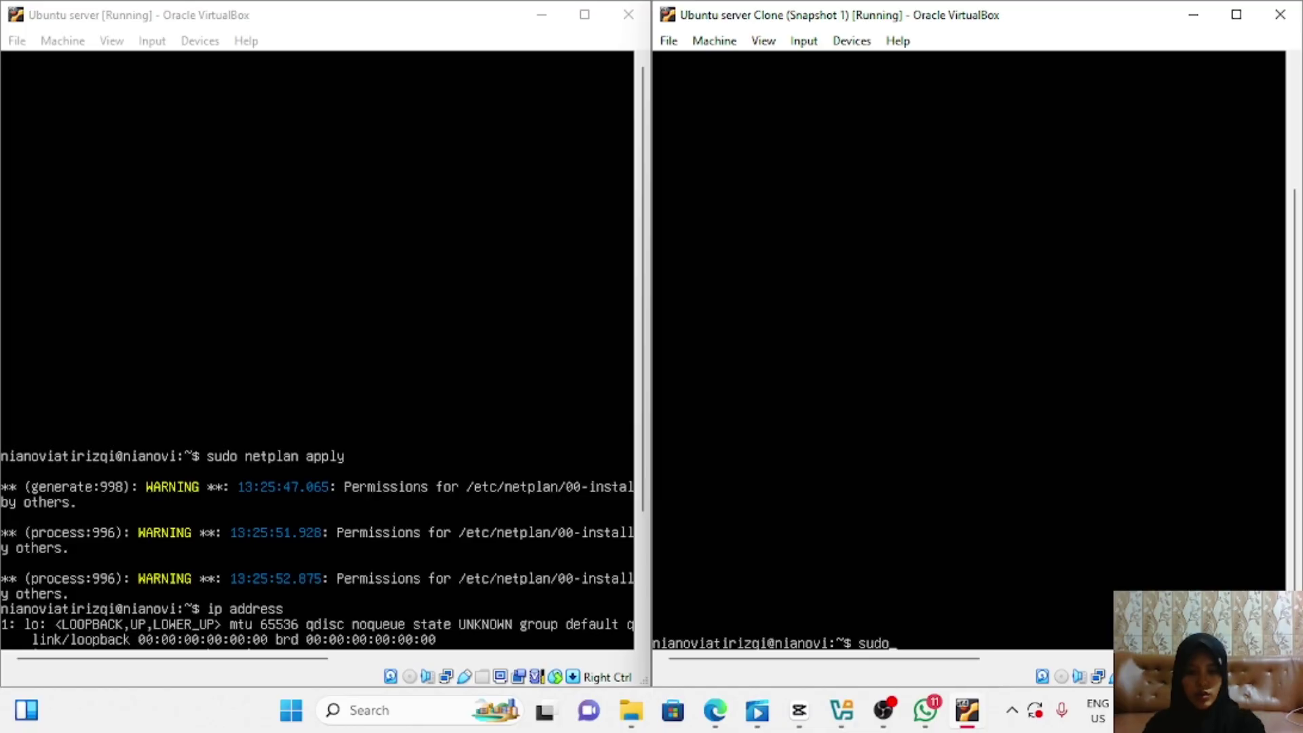
pyautogui.write(' netplan apply')
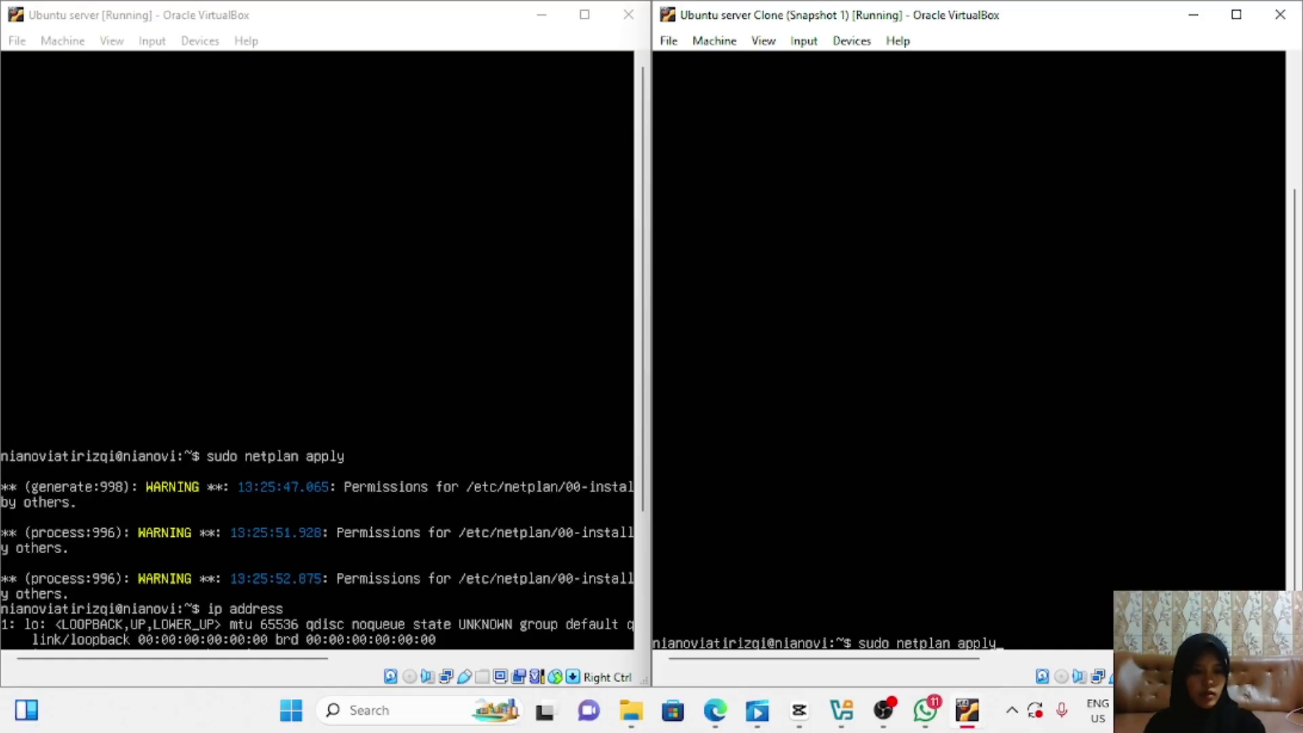
pyautogui.press('Return')
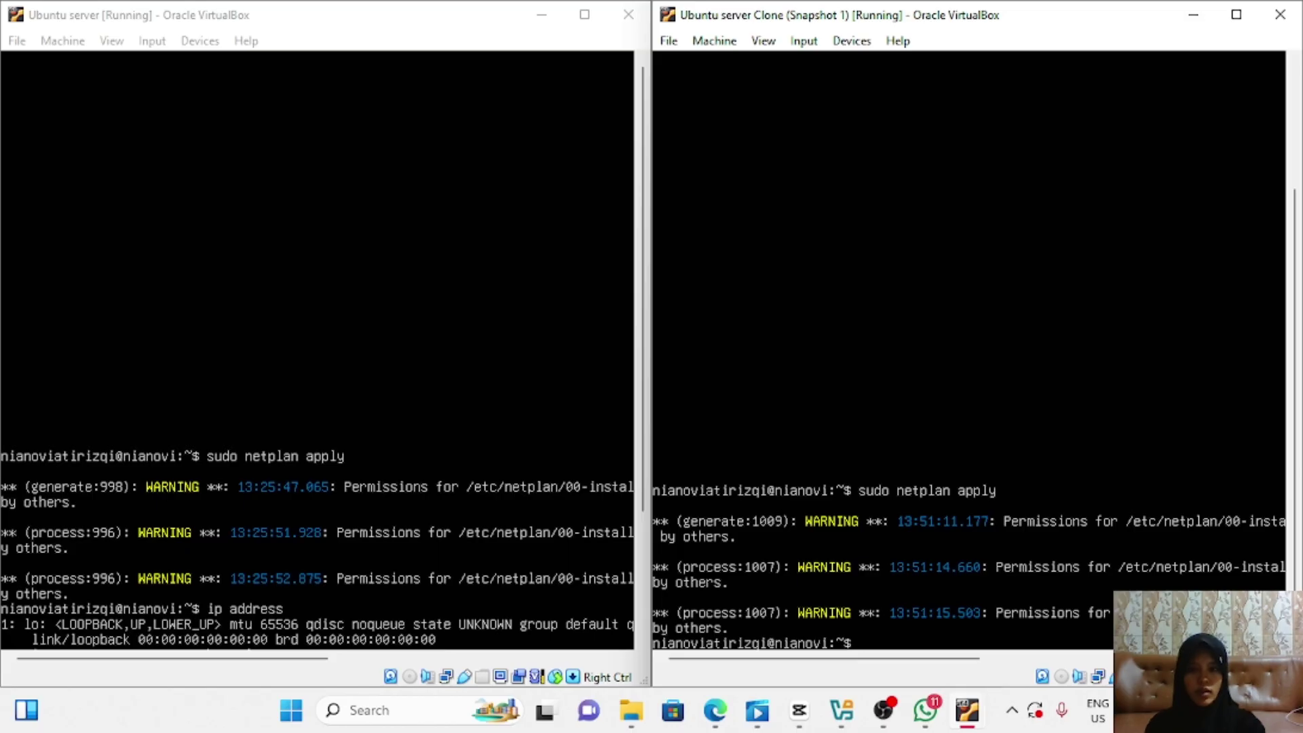
pyautogui.write('i')
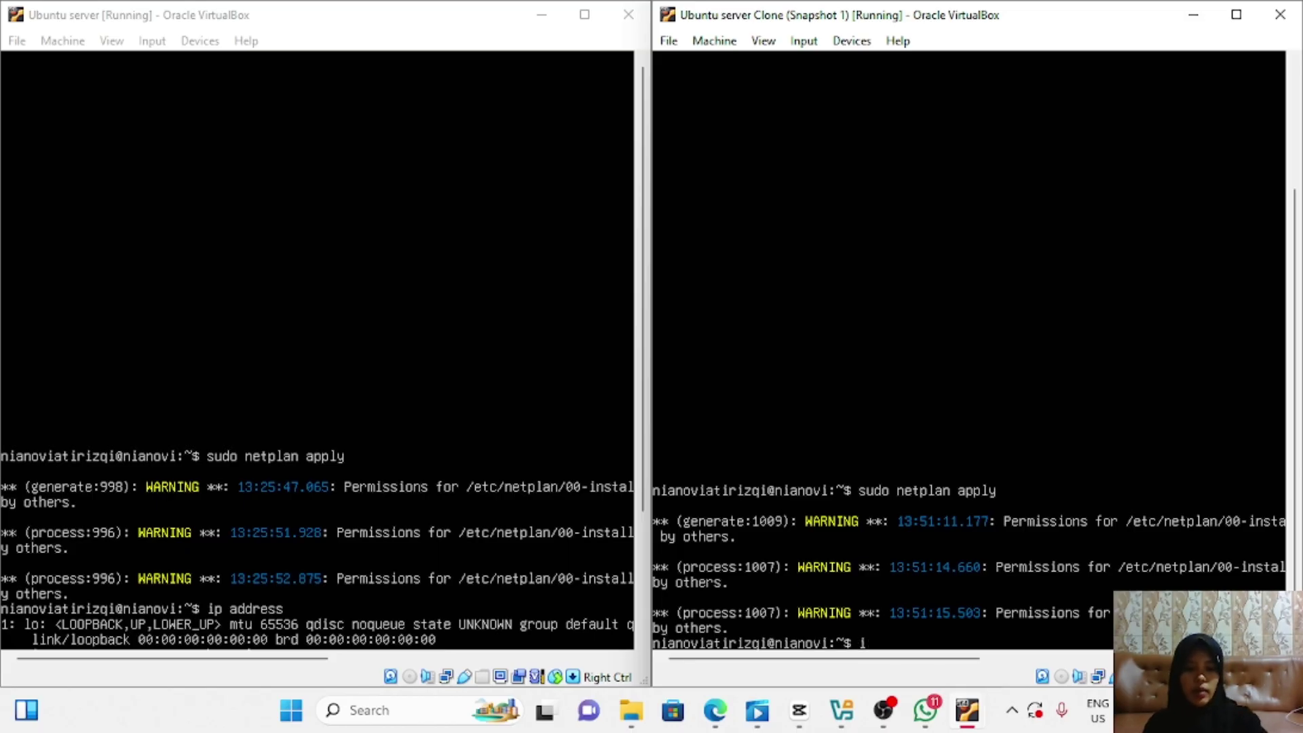
pyautogui.write('p address')
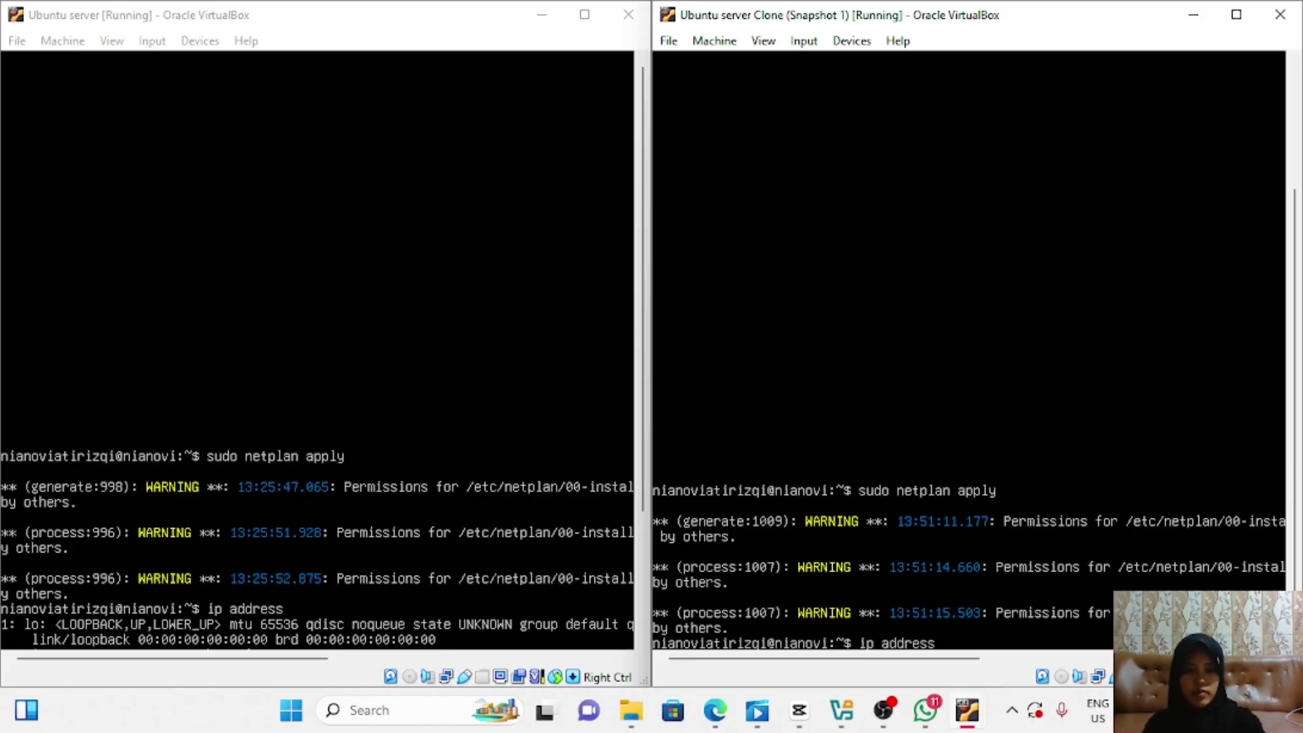
pyautogui.press('Return')
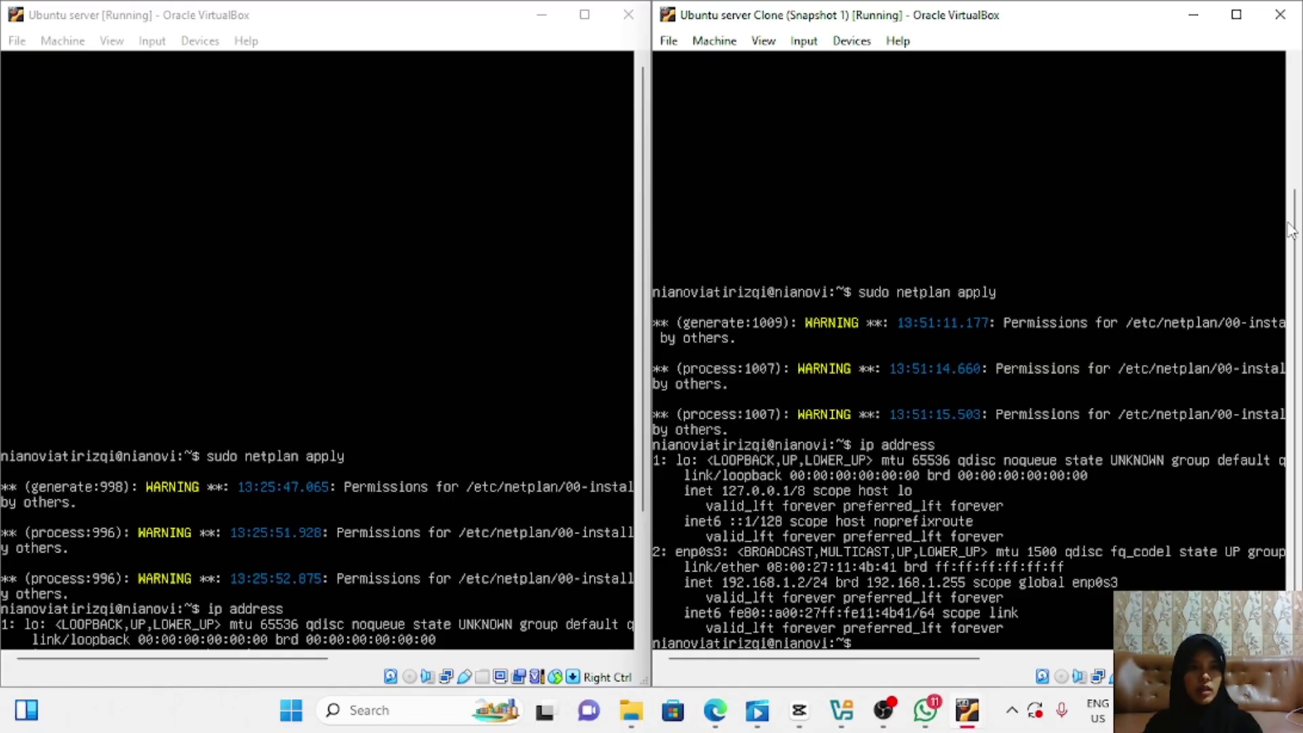
# Step: Close both VM windows, powering off the clone and the first server
pyautogui.click(1279, 14)
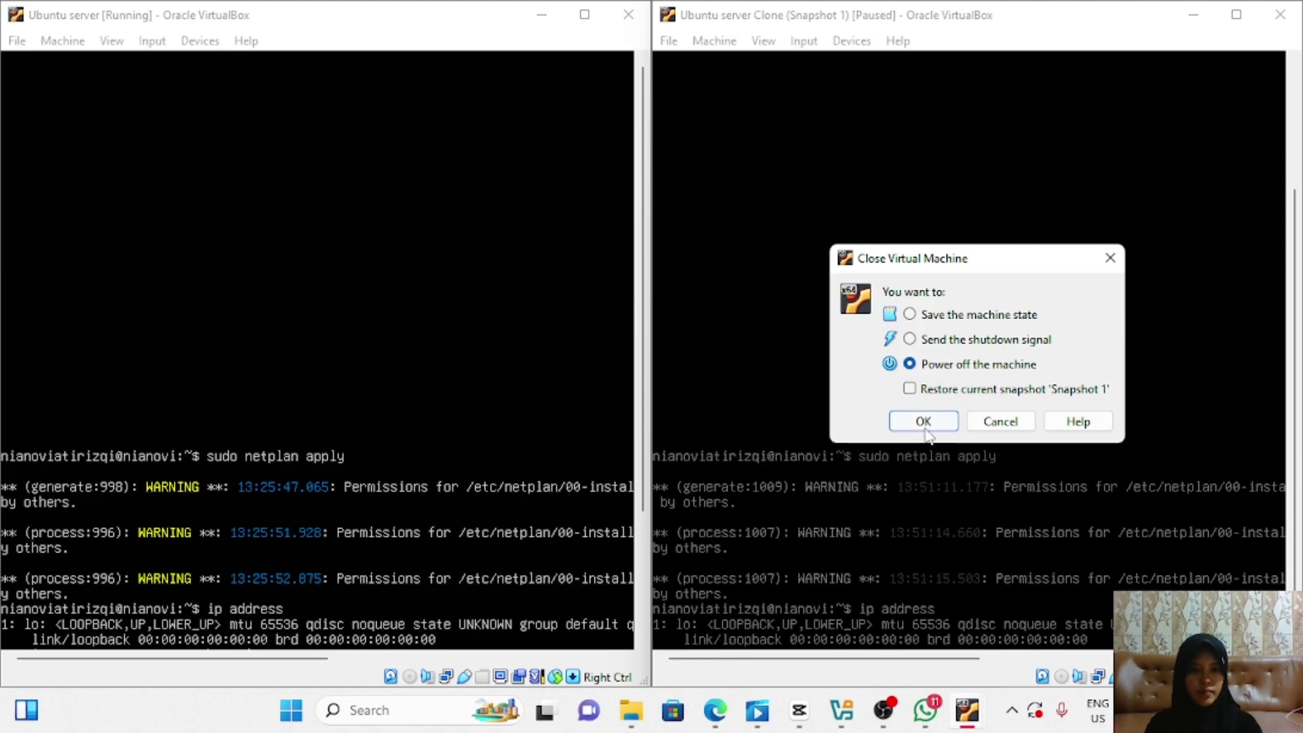
pyautogui.click(920, 419)
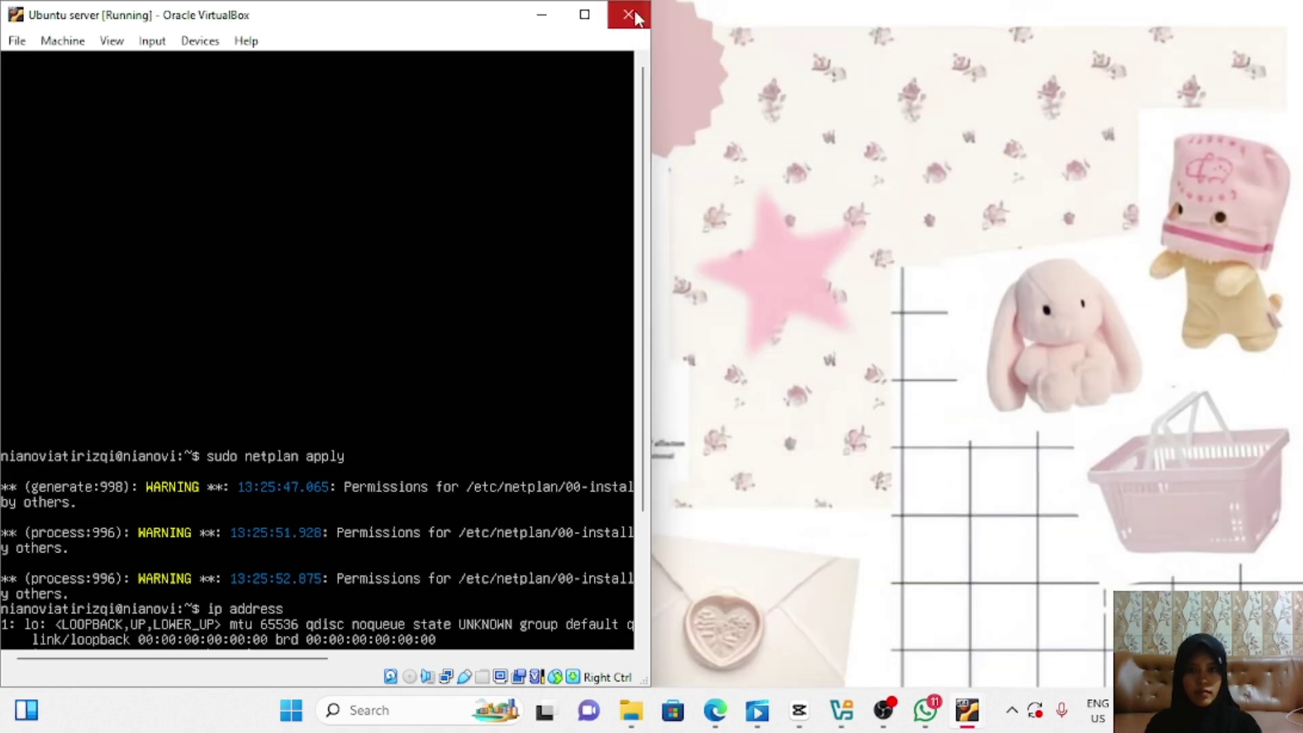
pyautogui.click(628, 14)
pyautogui.click(274, 409)
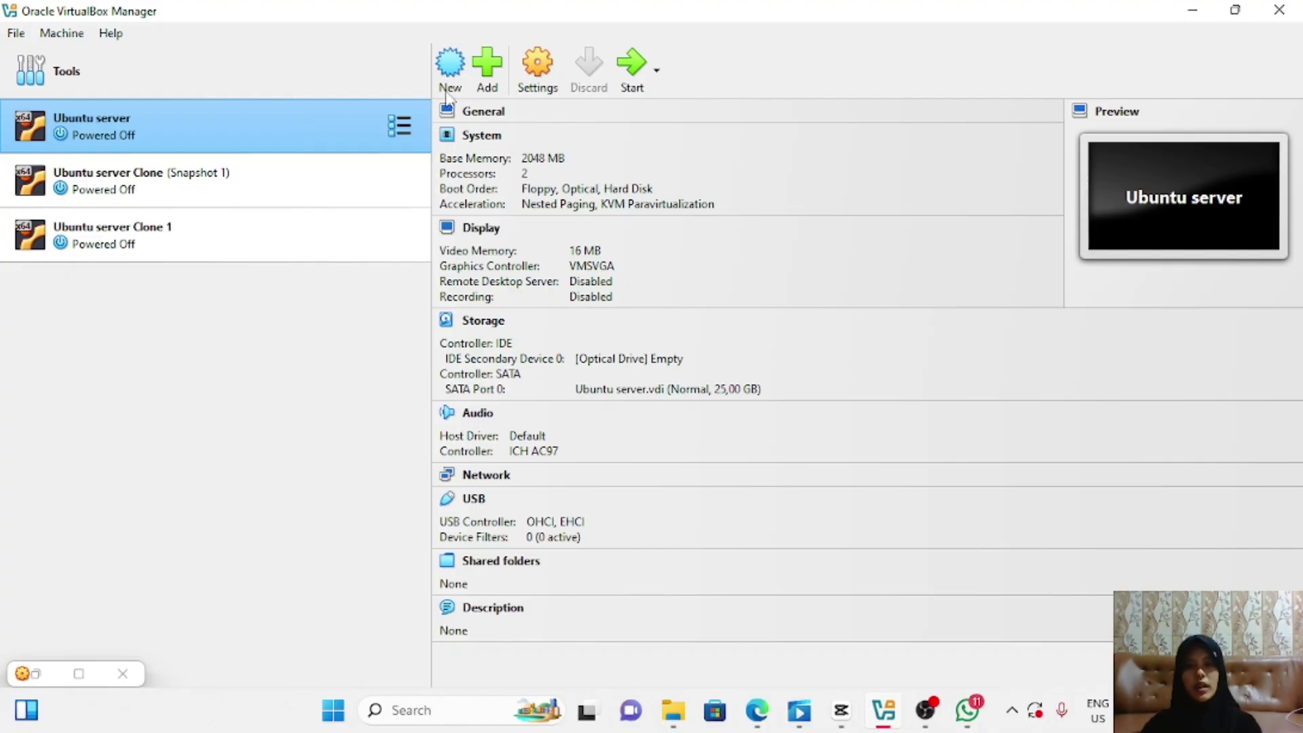
# Step: Attach the Ubuntu server's Adapter 1 to Internal Network and save
pyautogui.click(537, 68)
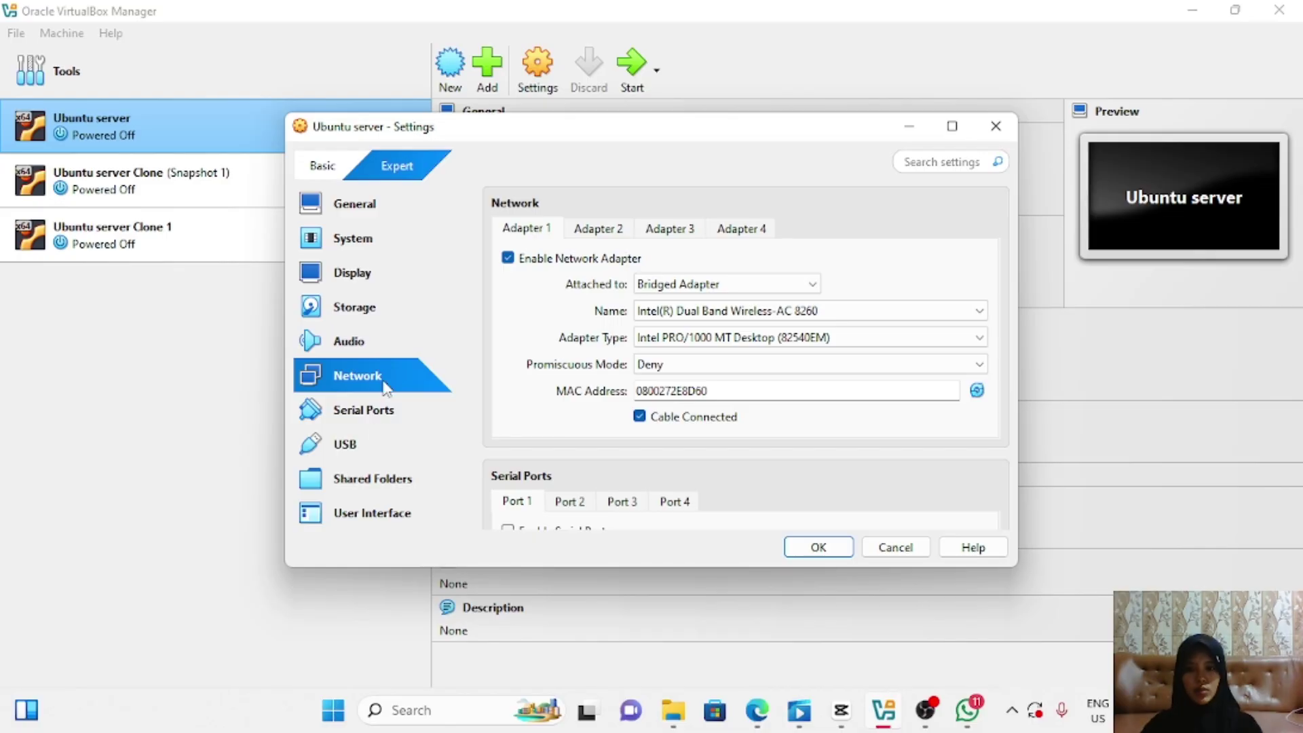
pyautogui.click(818, 284)
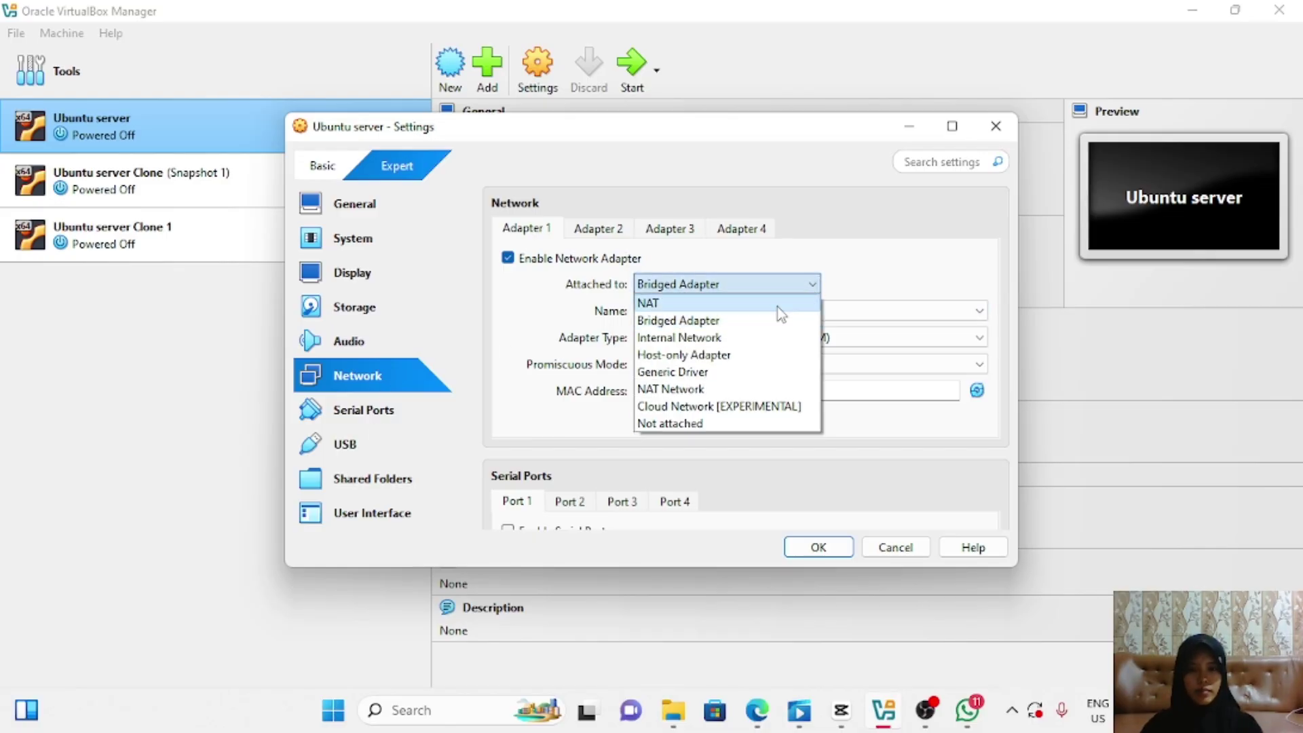
pyautogui.click(709, 337)
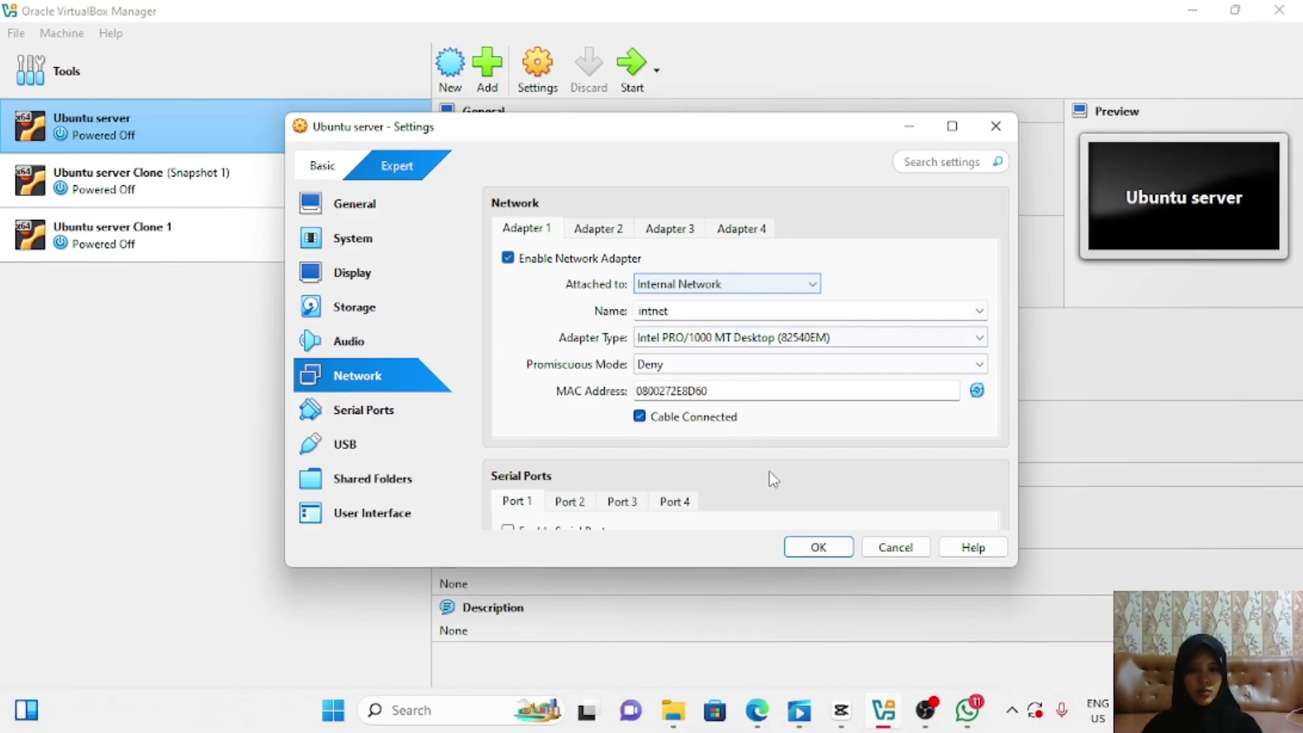
pyautogui.click(819, 551)
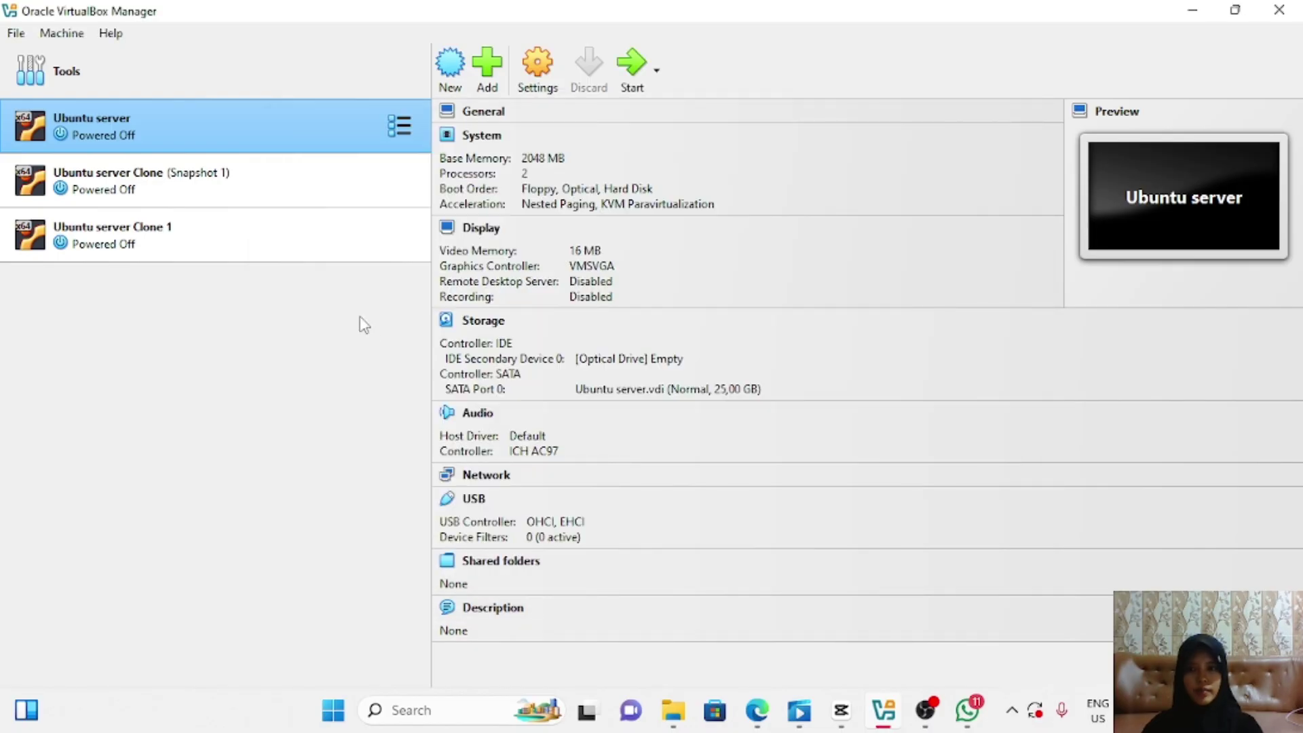
# Step: Attach Ubuntu server Clone's Adapter 1 to Internal Network intnet and save
pyautogui.click(335, 190)
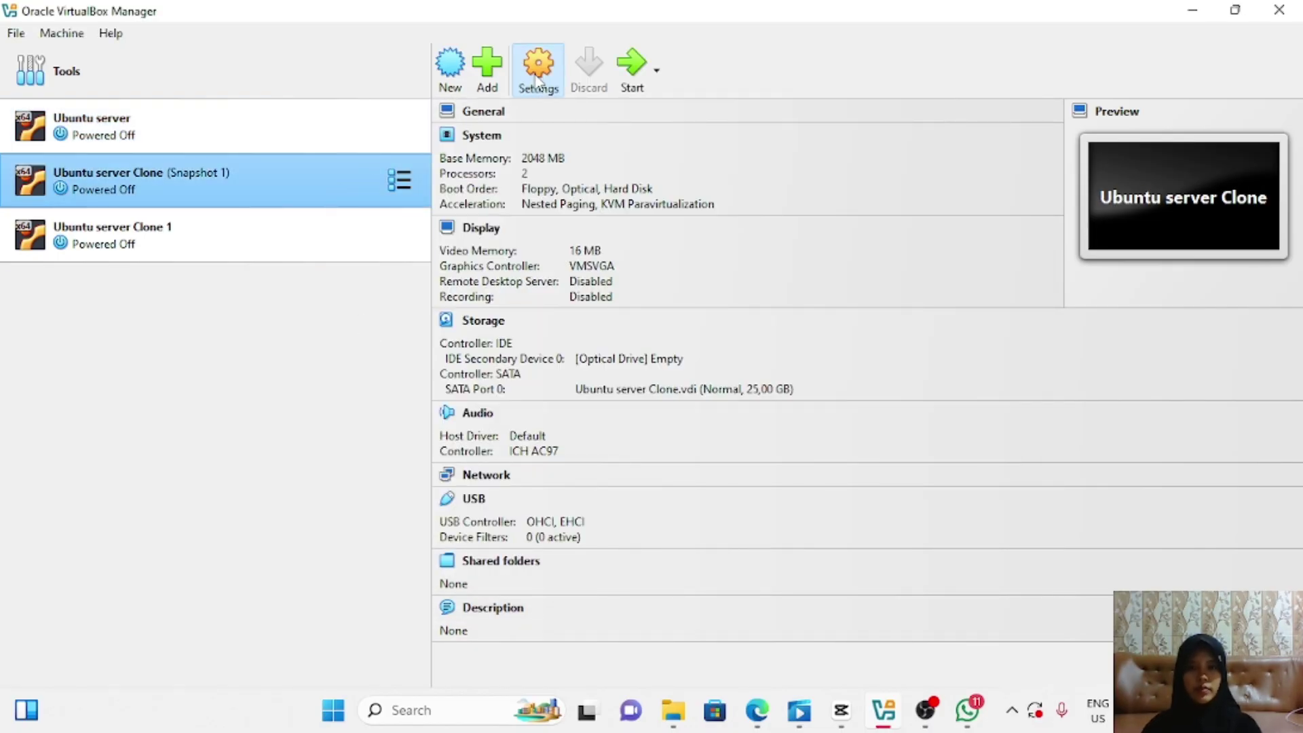
pyautogui.click(536, 80)
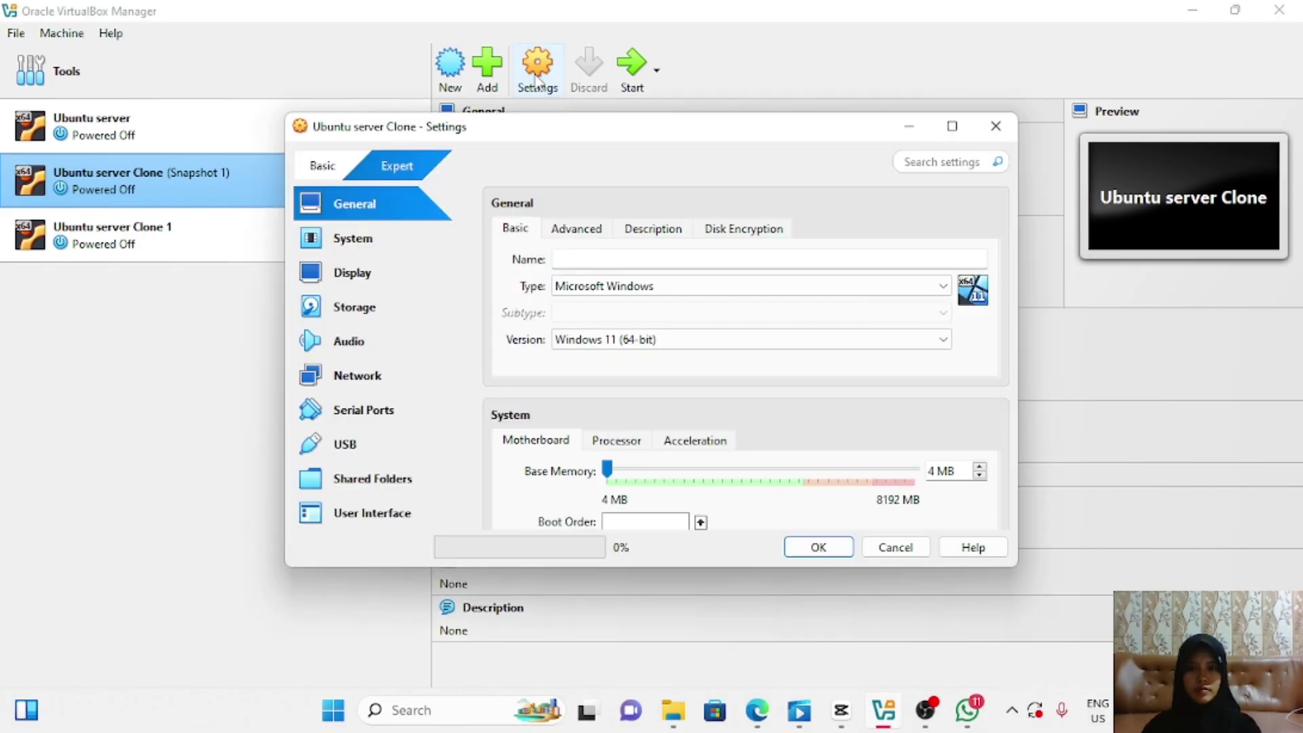
pyautogui.click(372, 381)
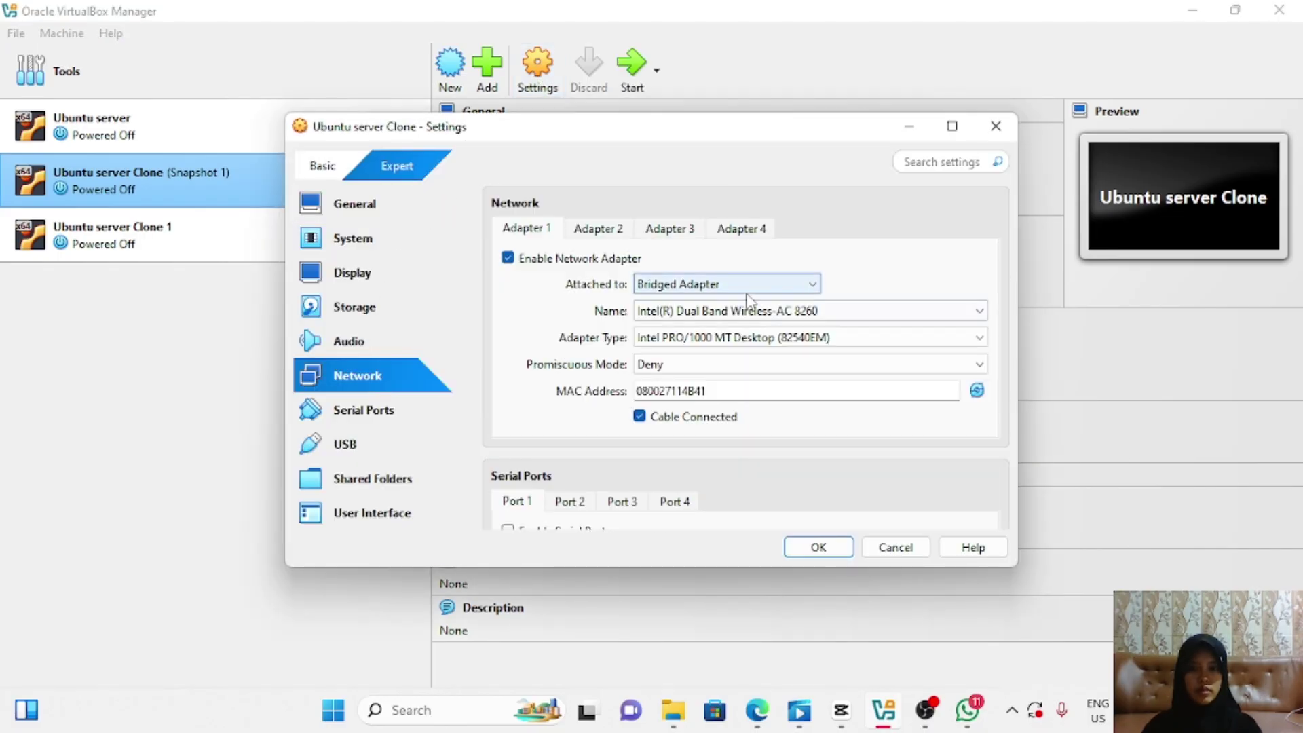
pyautogui.click(811, 285)
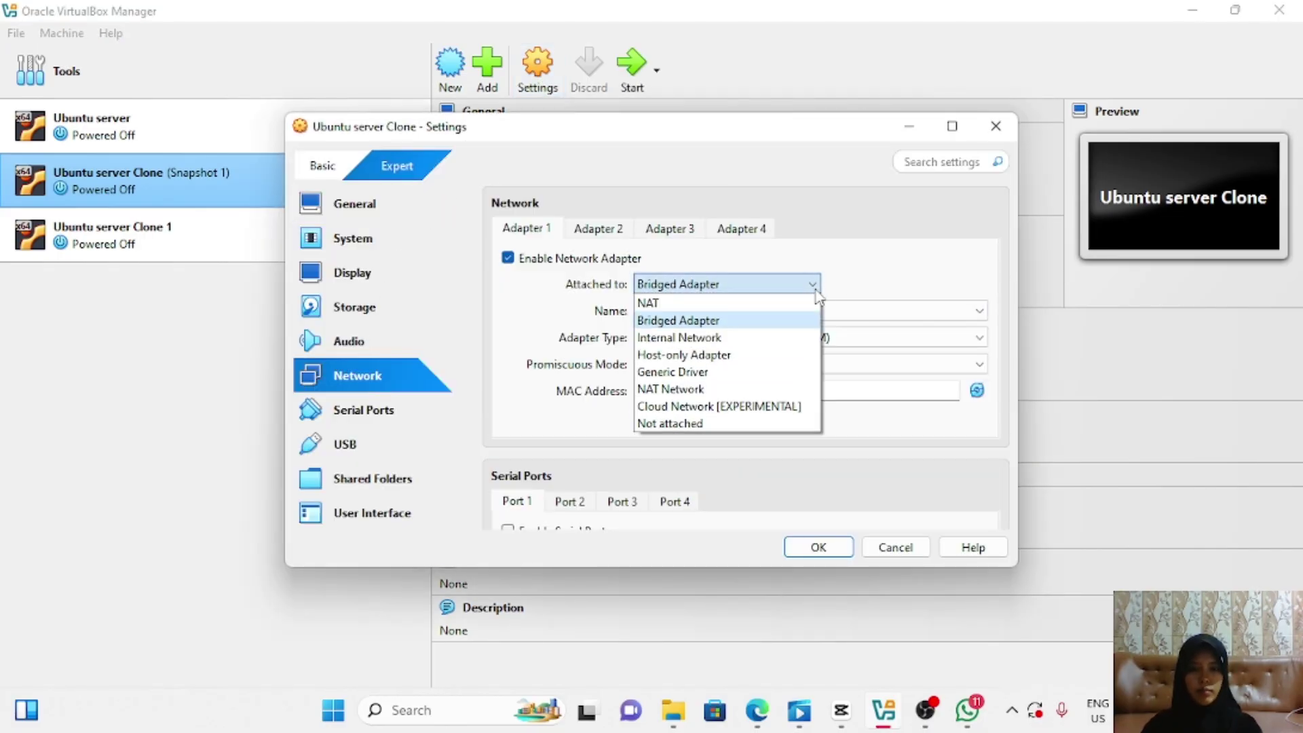
pyautogui.click(719, 337)
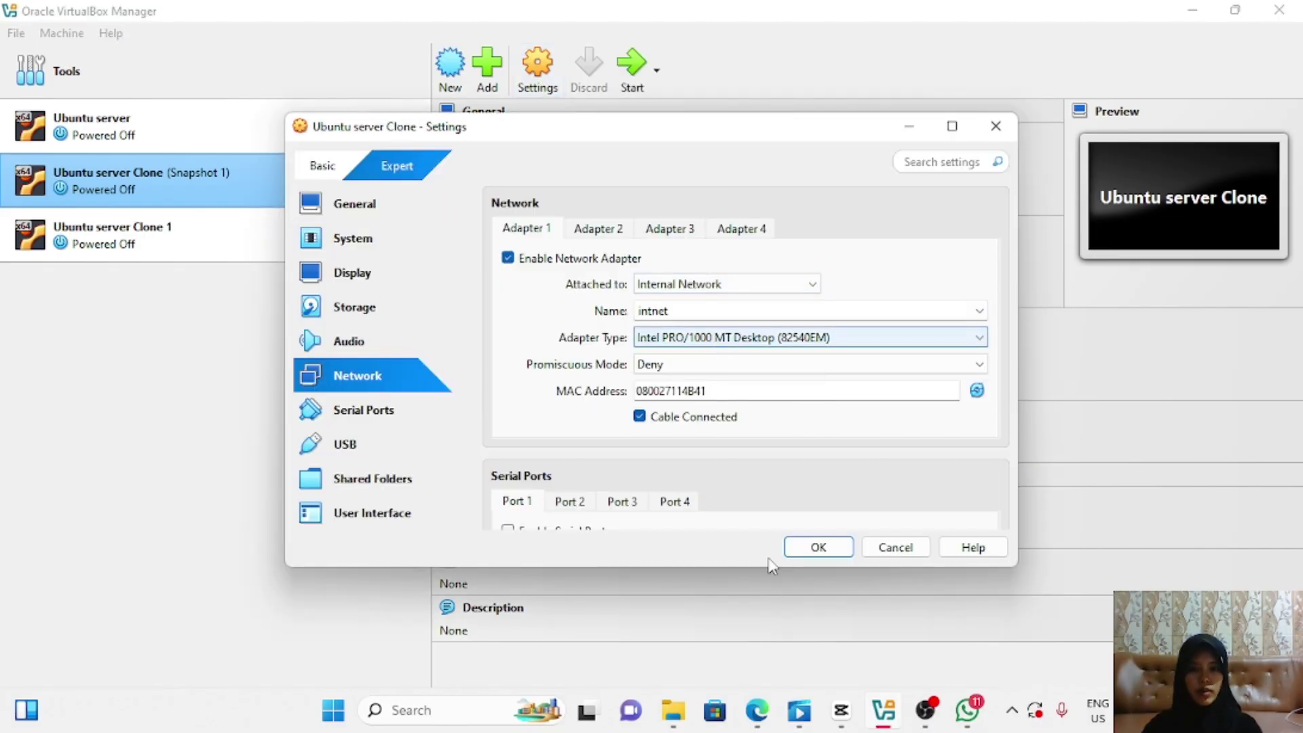
pyautogui.click(819, 547)
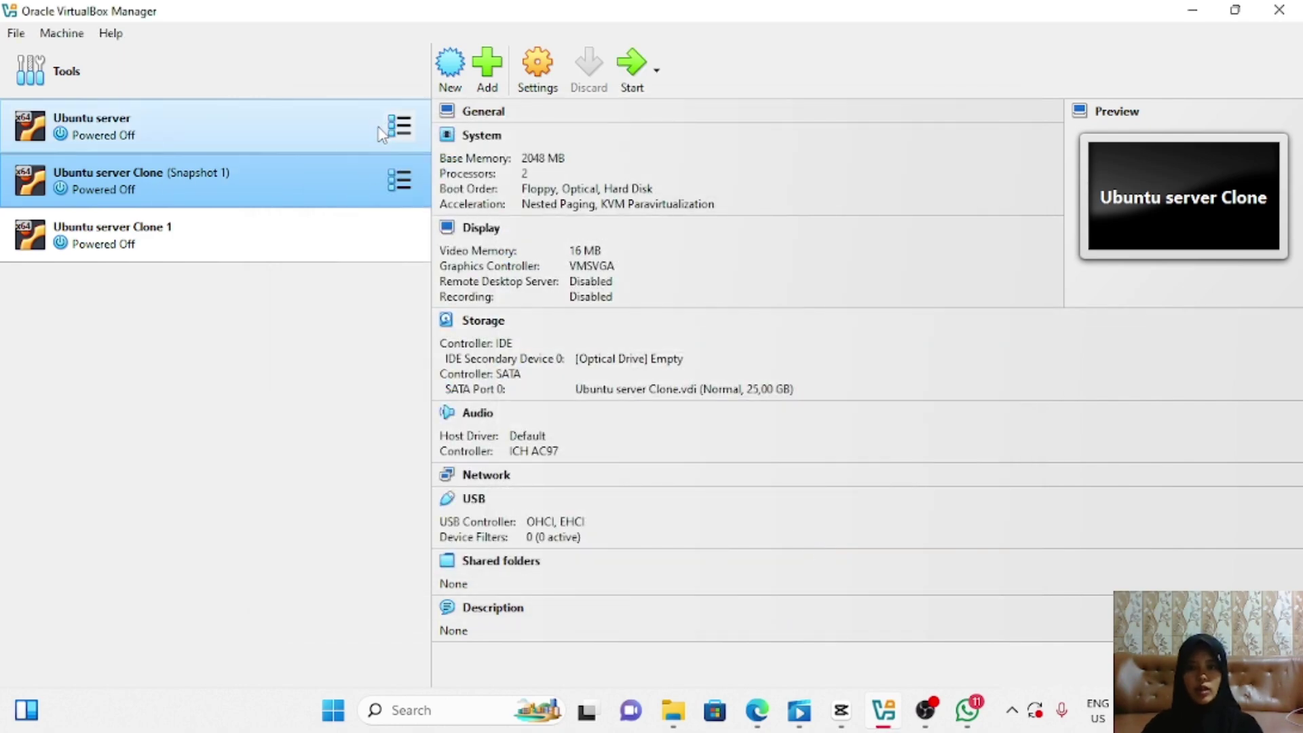
pyautogui.click(353, 126)
# Step: Start the Ubuntu server and its clone
pyautogui.click(632, 66)
pyautogui.press('Down')
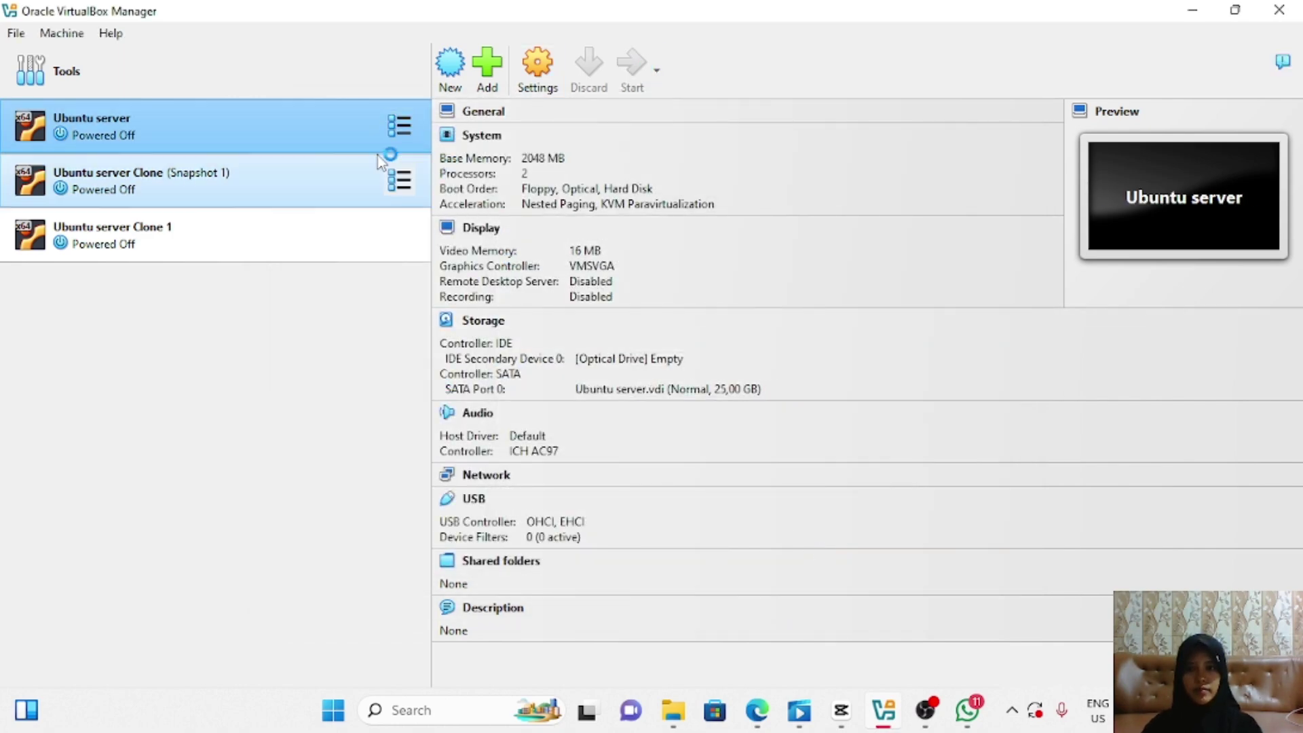
pyautogui.click(633, 68)
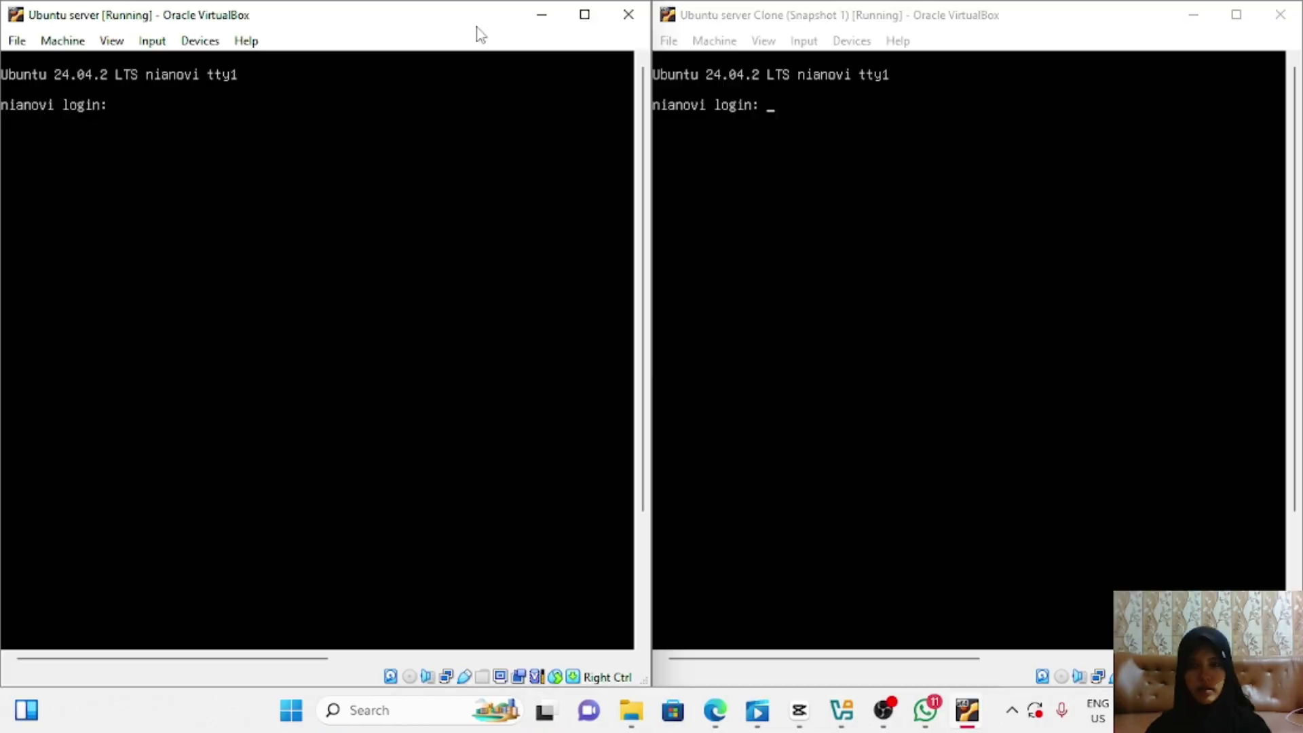
# Step: Log in to the first server and run ip address to confirm enp0s3 is 192.168.1.1/24
pyautogui.write('nia')
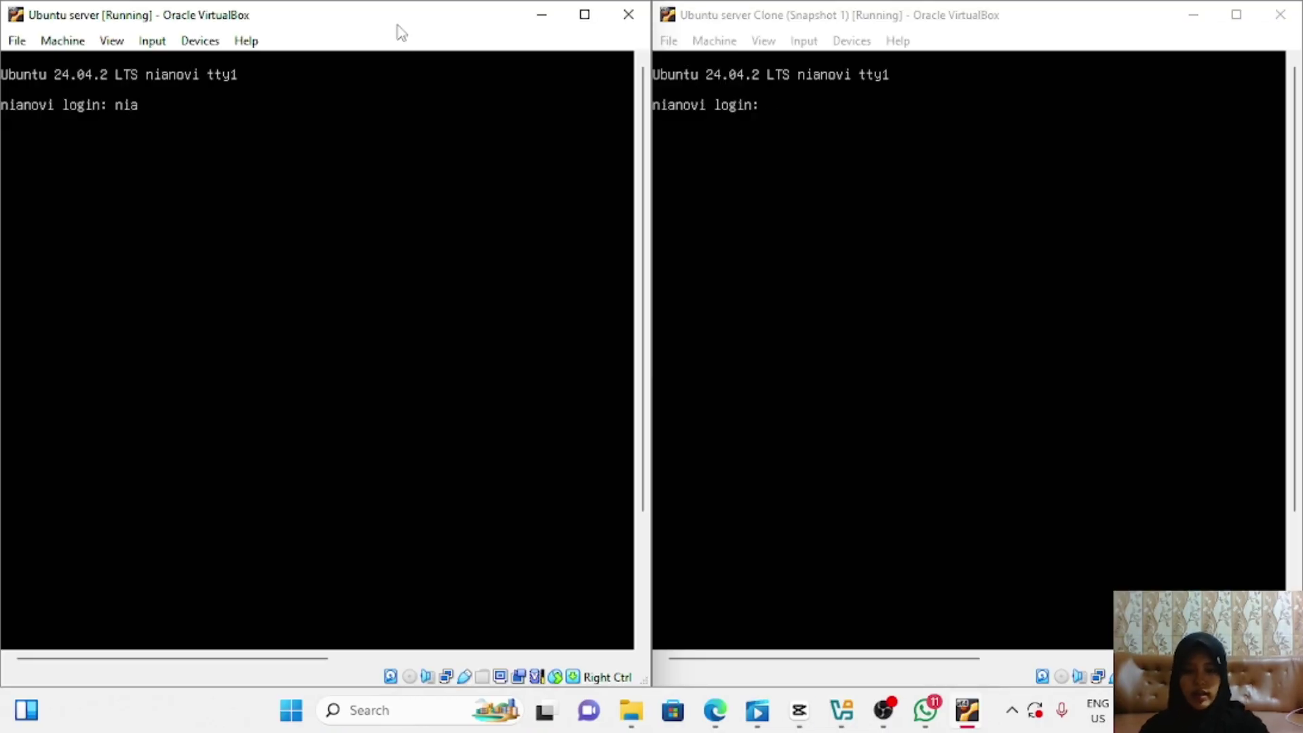
pyautogui.write('noviatirizqi')
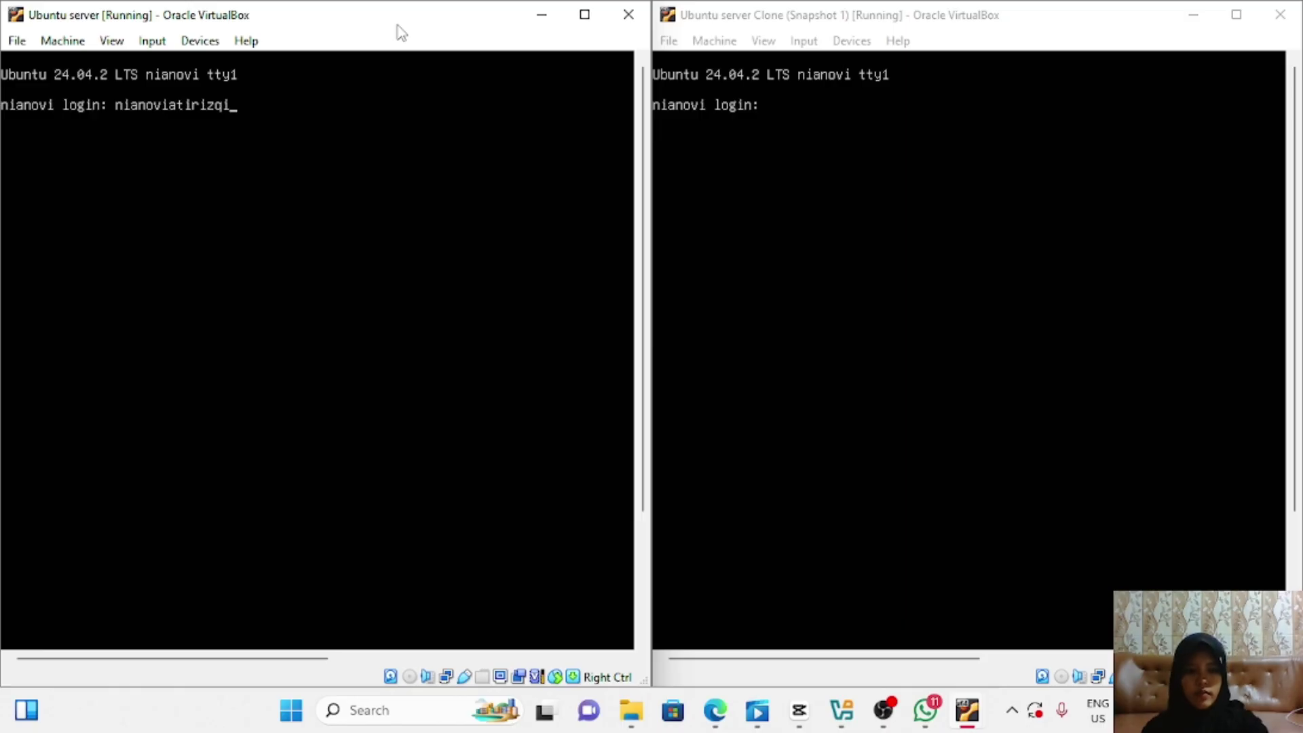
pyautogui.press('Return')
pyautogui.press('Return')
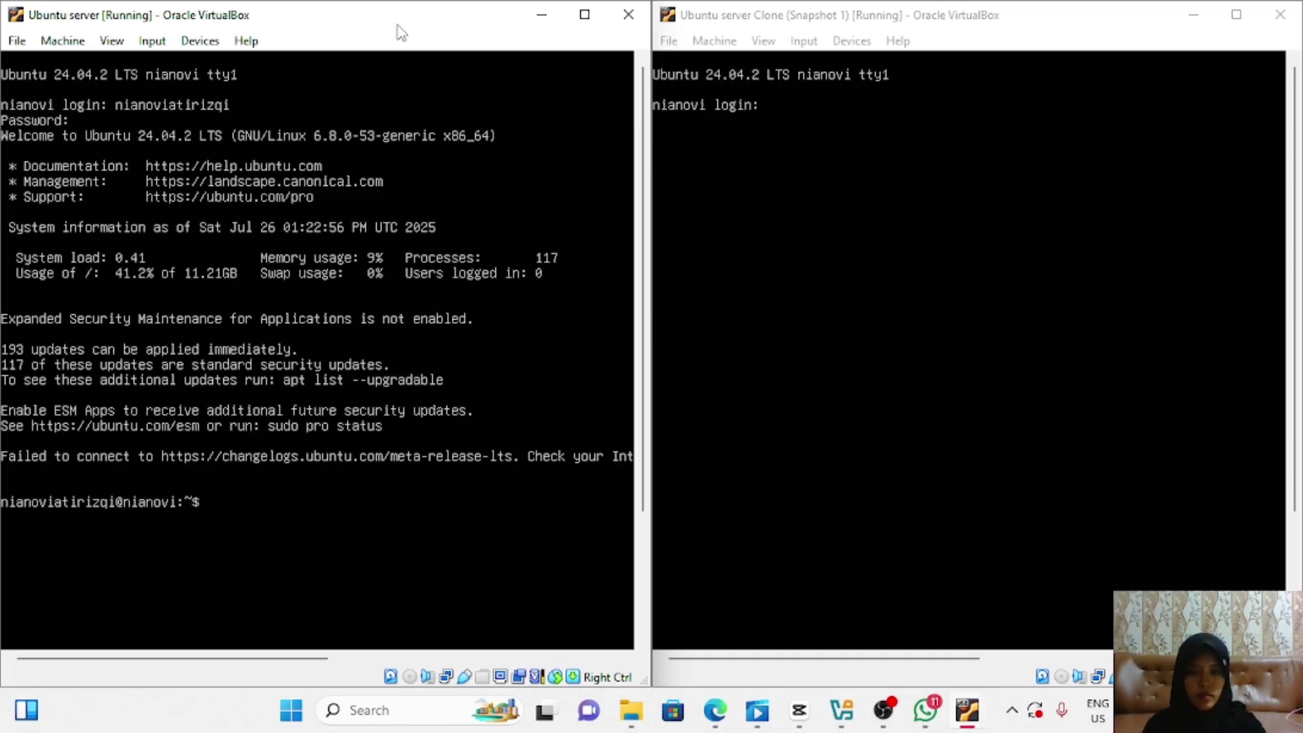
pyautogui.write('ip ')
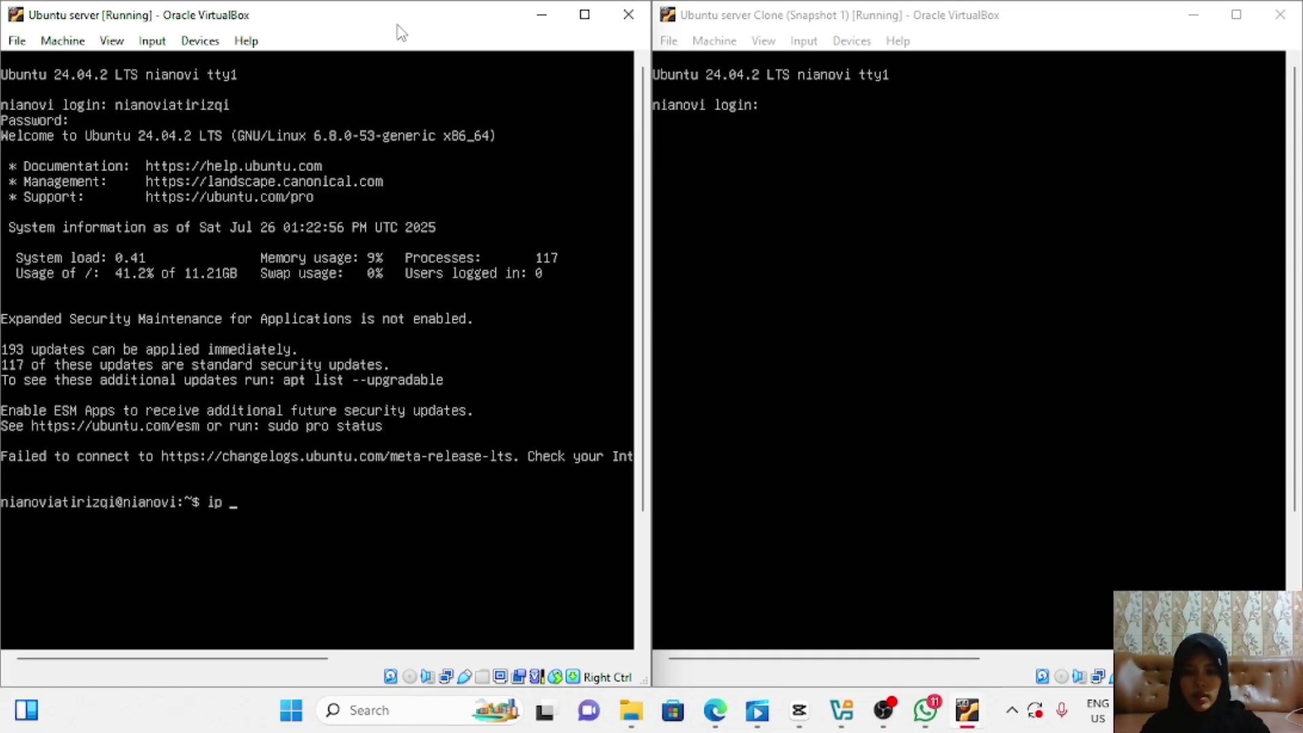
pyautogui.write('address')
pyautogui.press('Return')
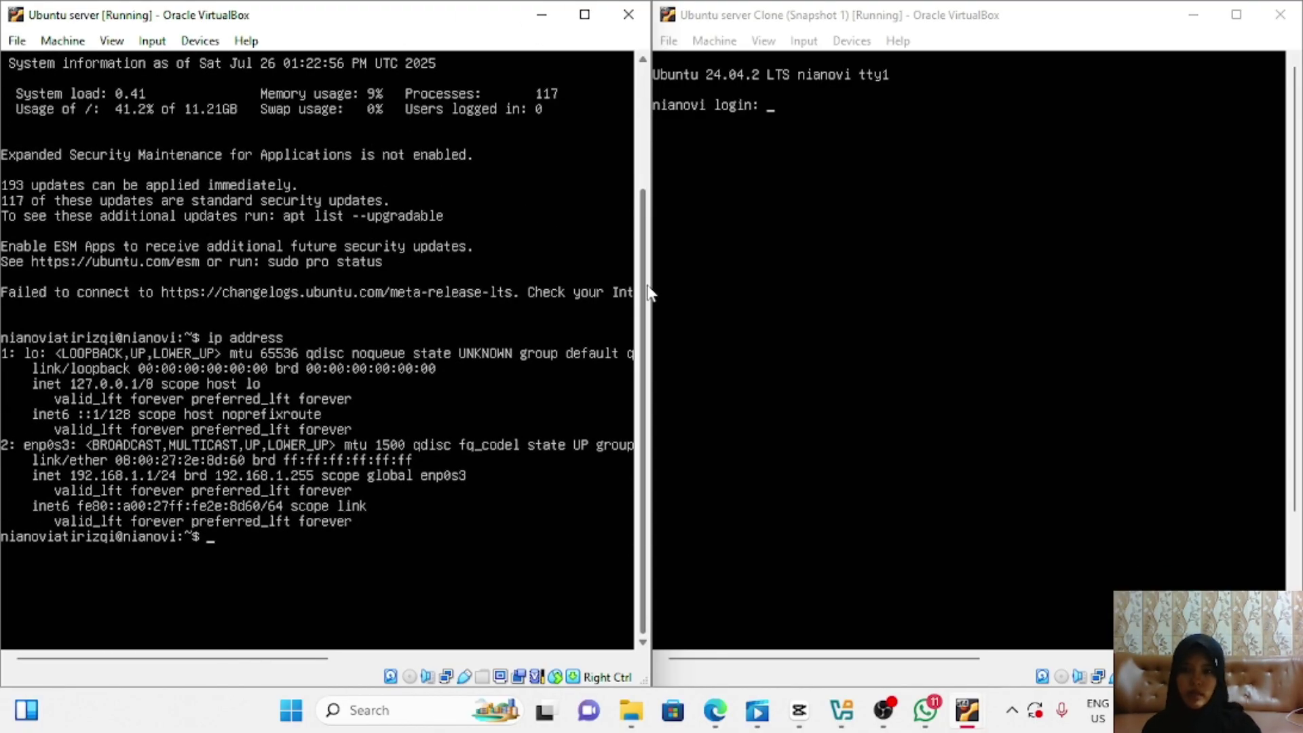
# Step: Log in to the clone's console and confirm via ip address that enp0s3 is 192.168.1.2/24
pyautogui.click(930, 33)
pyautogui.write('nianovi')
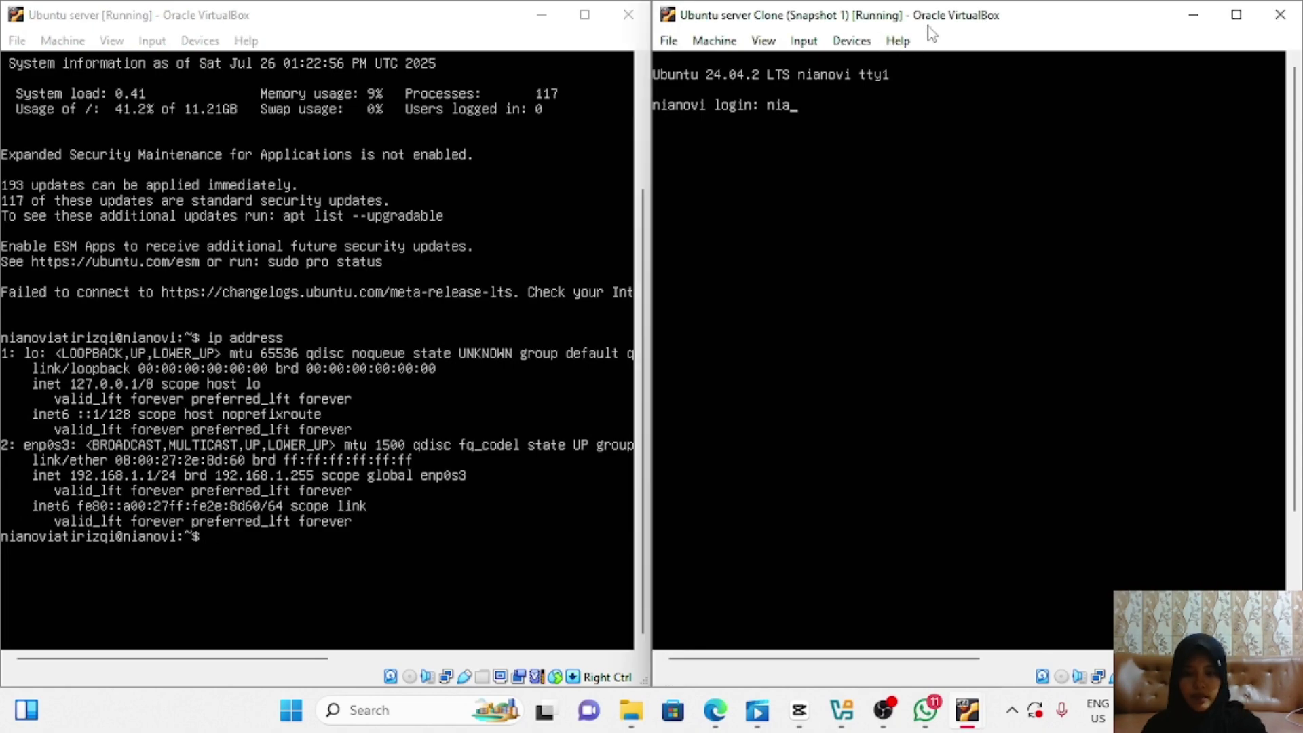
pyautogui.write('atirizqi')
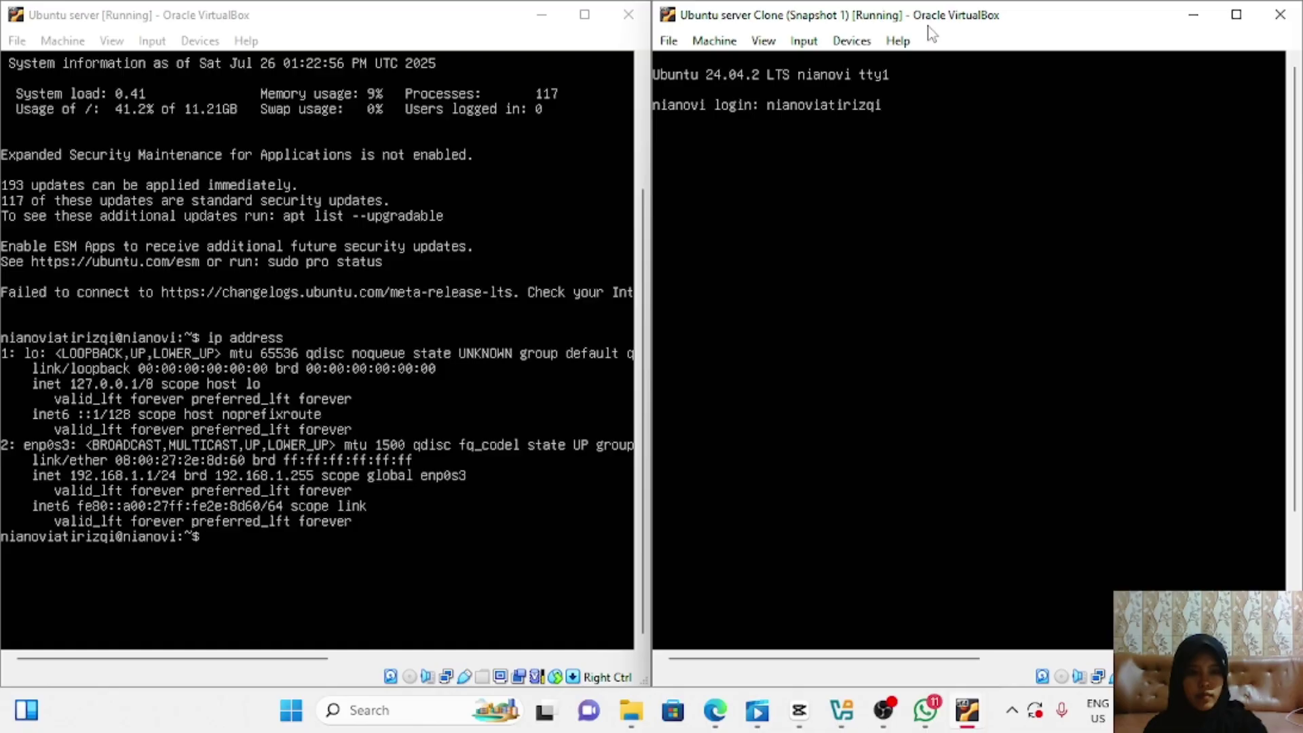
pyautogui.press('Return')
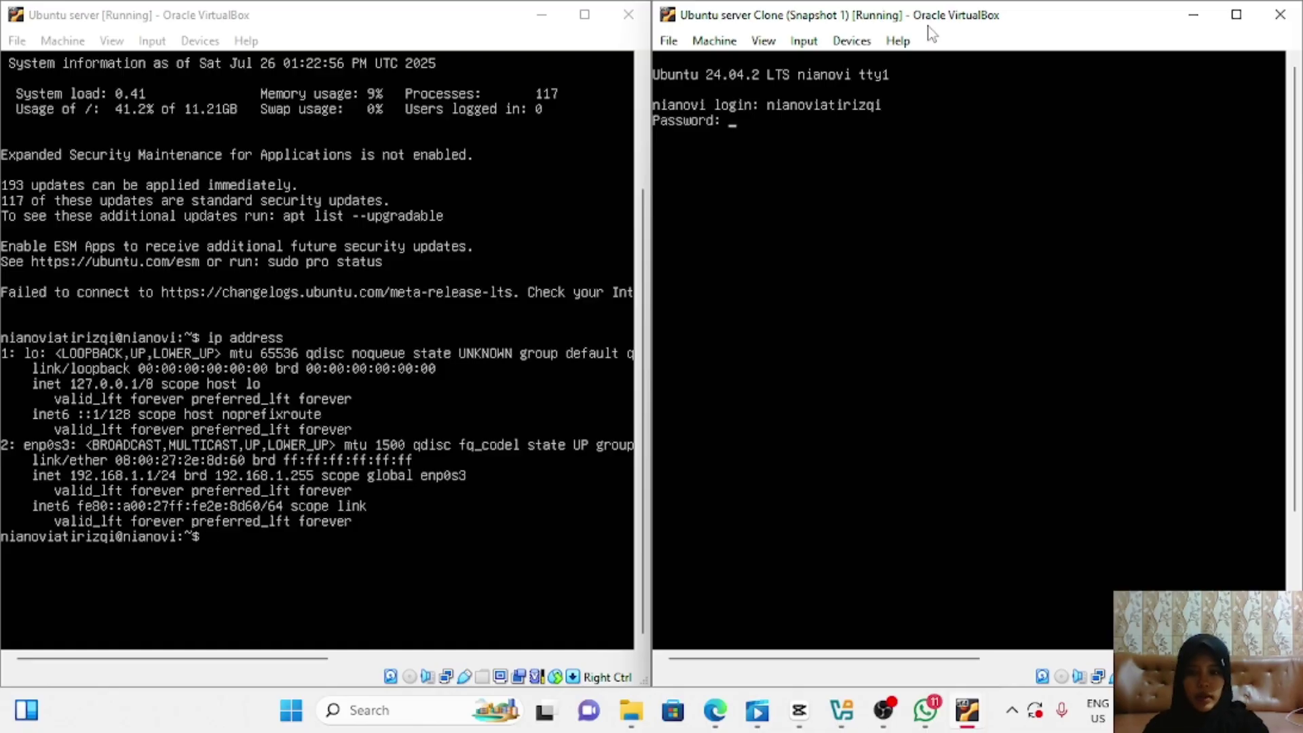
pyautogui.press('Return')
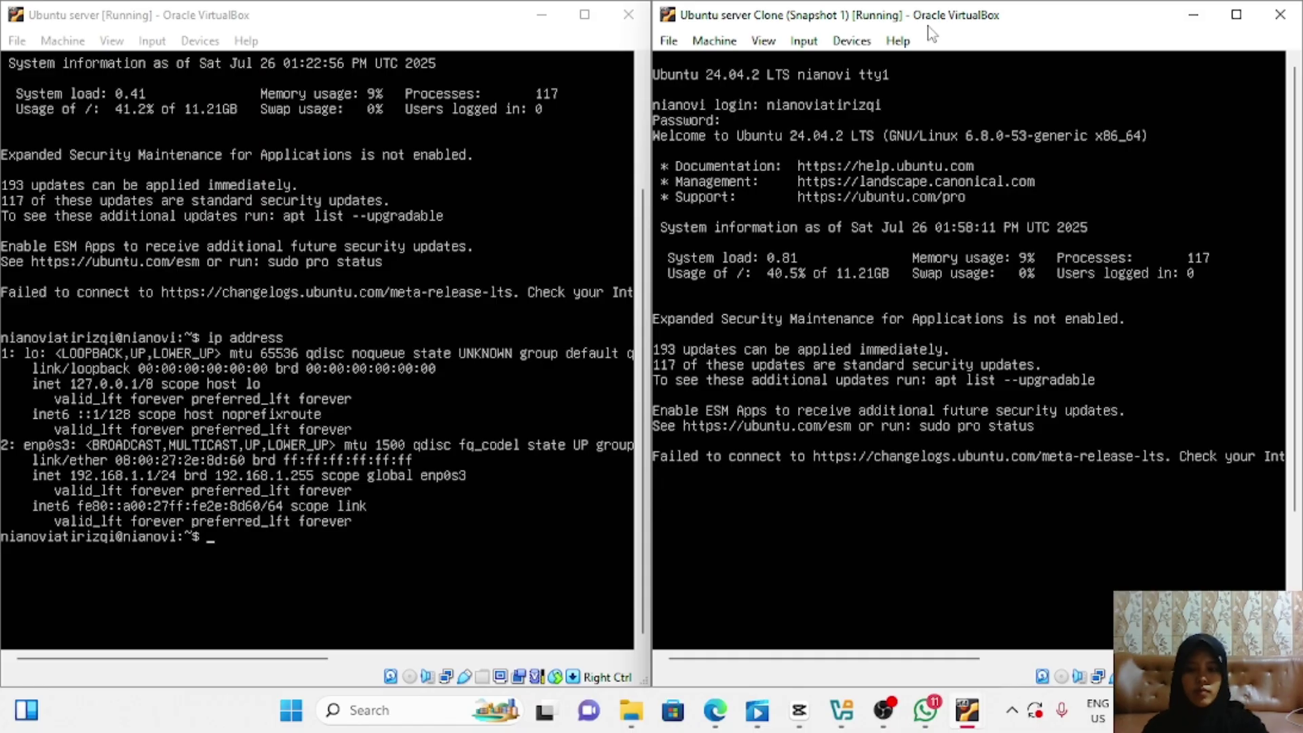
pyautogui.write('ip address')
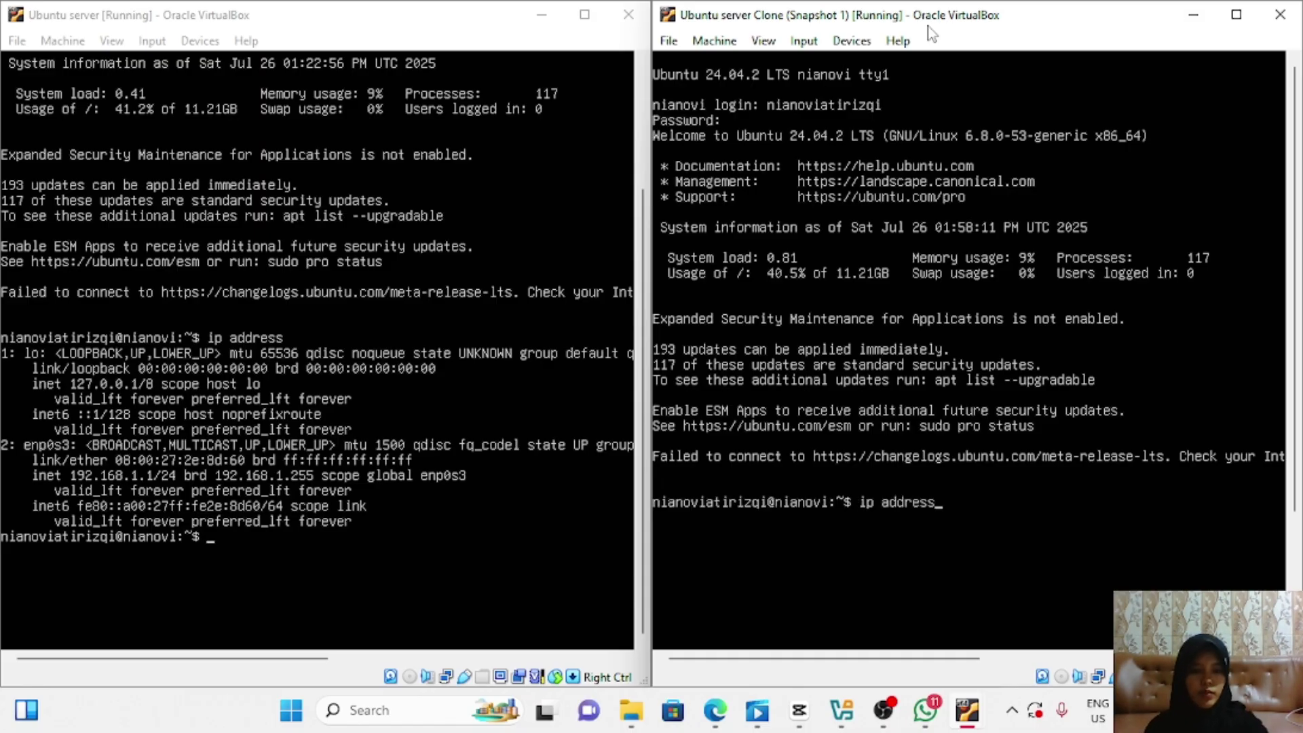
pyautogui.press('Return')
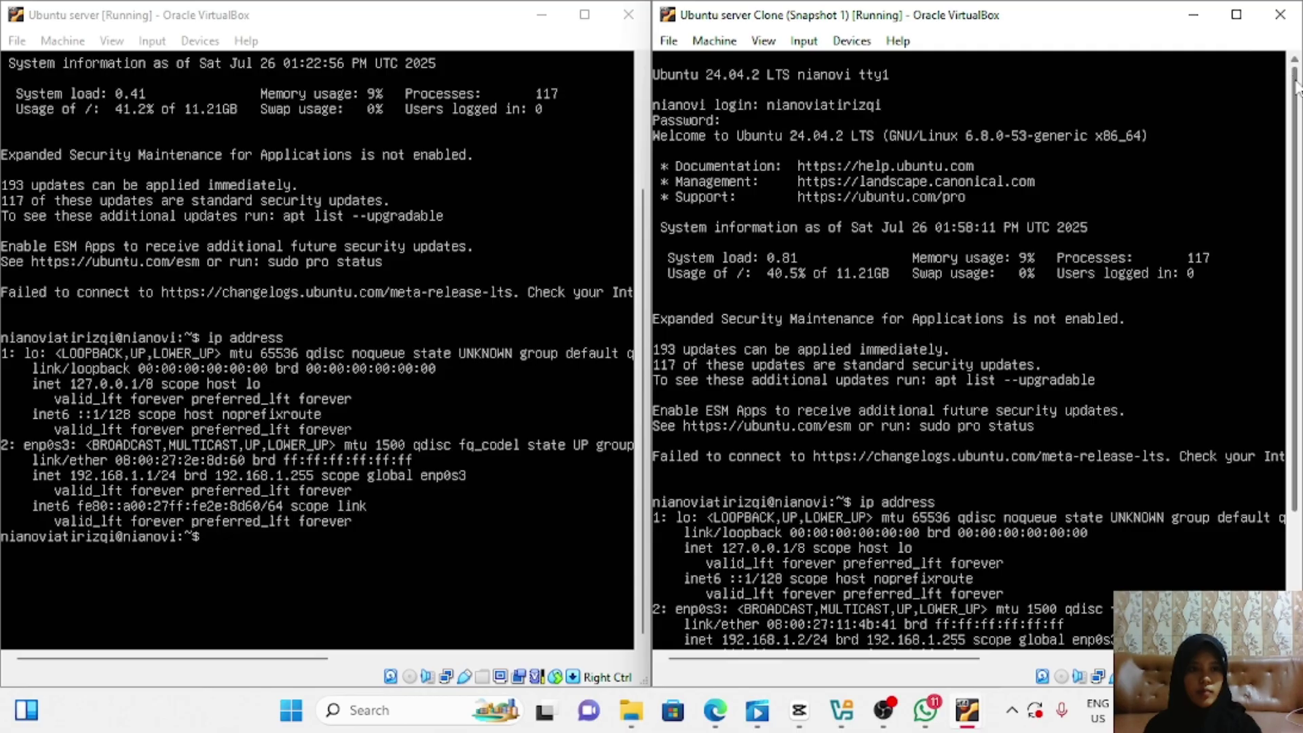
pyautogui.moveTo(1295, 80); pyautogui.dragTo(1295, 214)
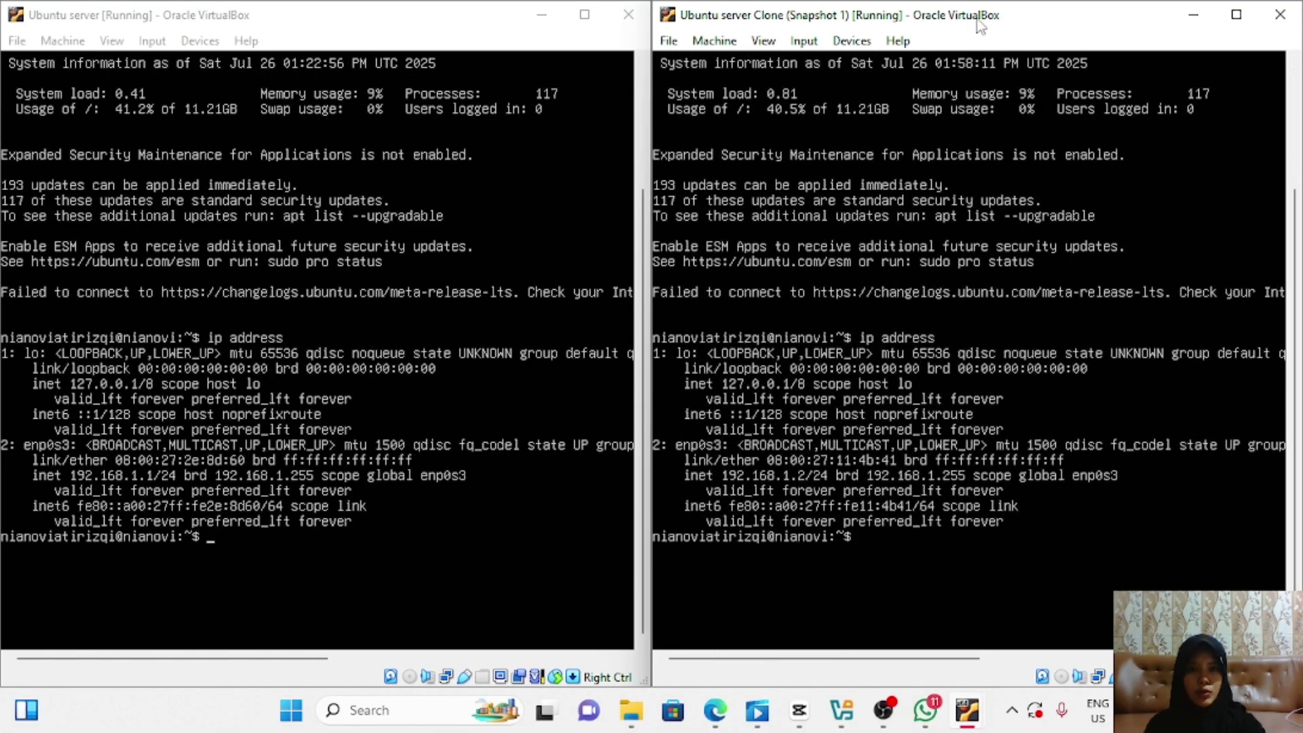
# Step: From the clone, ping 192.168.1.1 and stop it to show 0% packet loss
pyautogui.write('ping ')
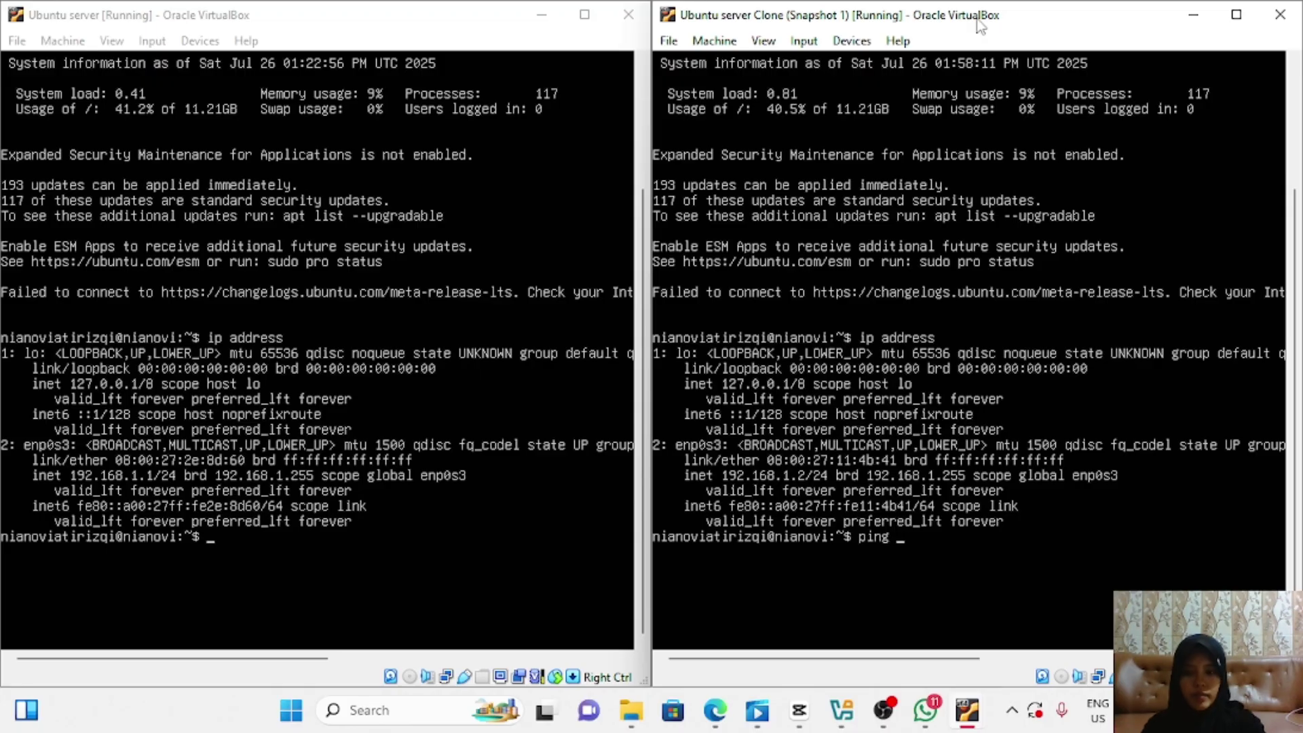
pyautogui.write('192.168')
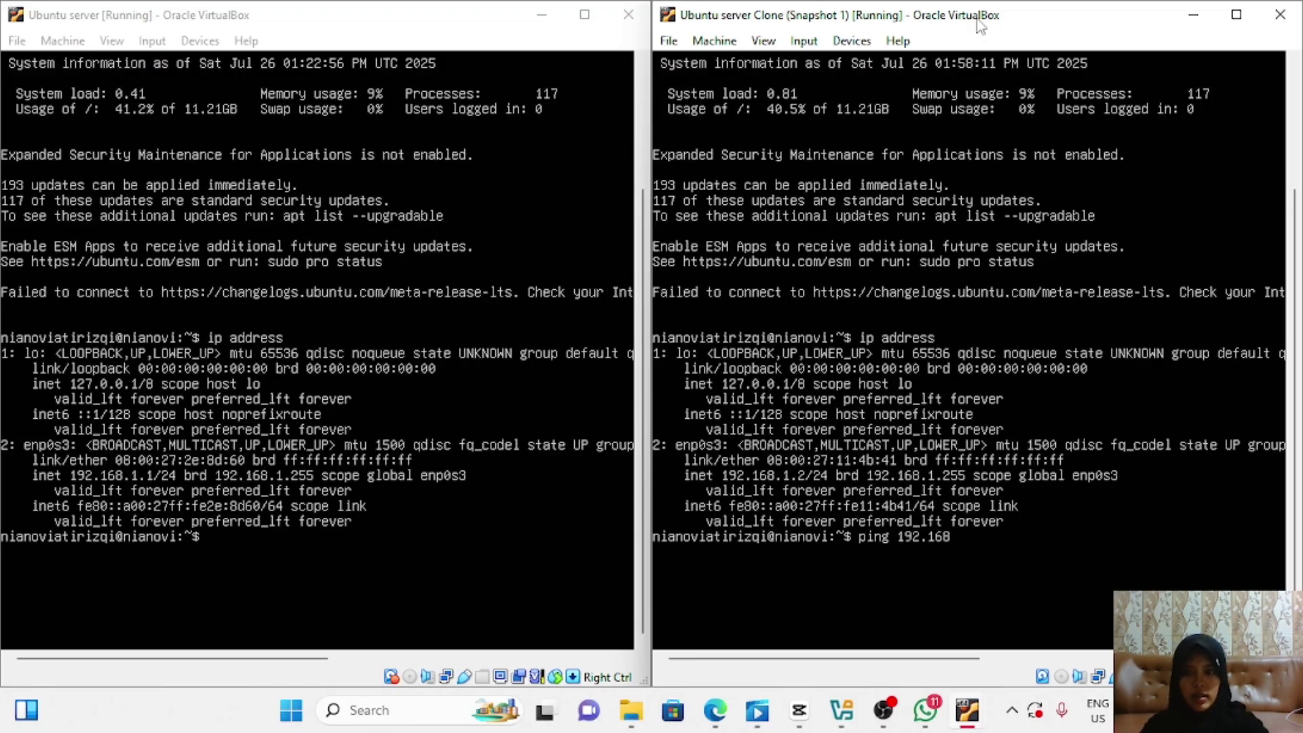
pyautogui.write('.1.1')
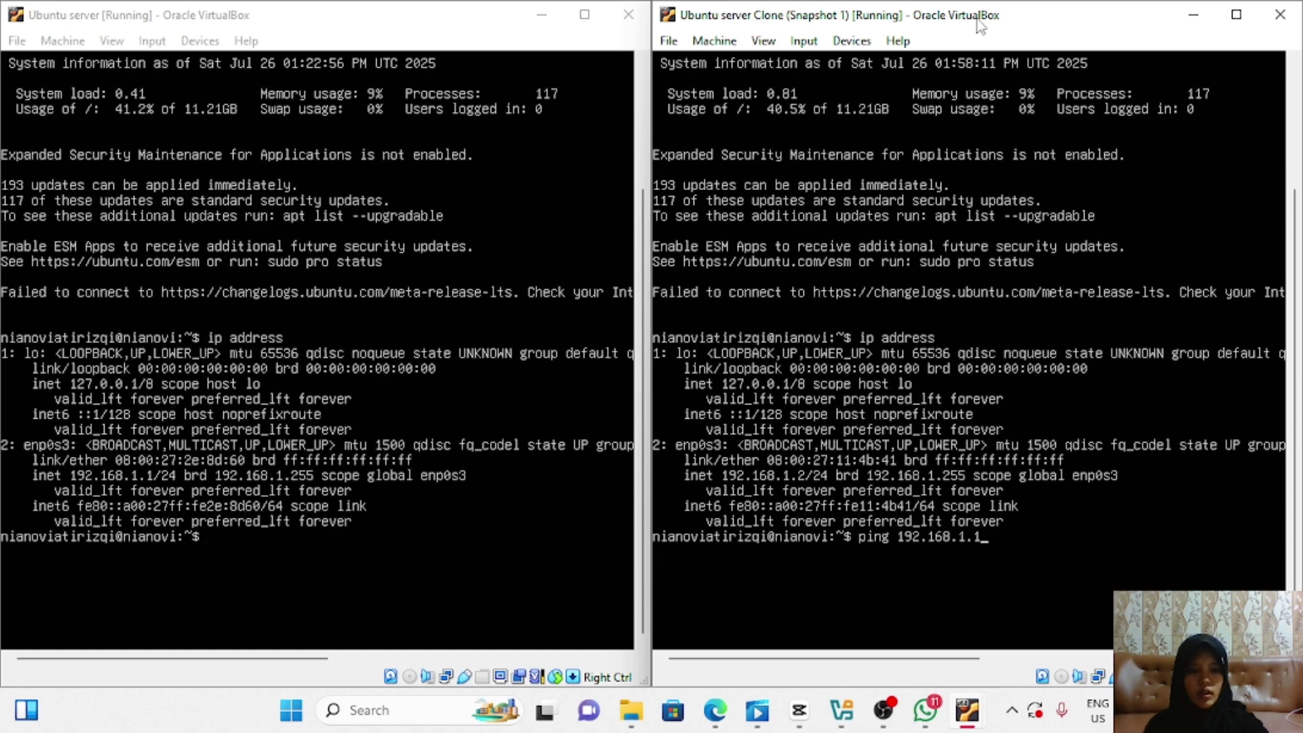
pyautogui.press('Return')
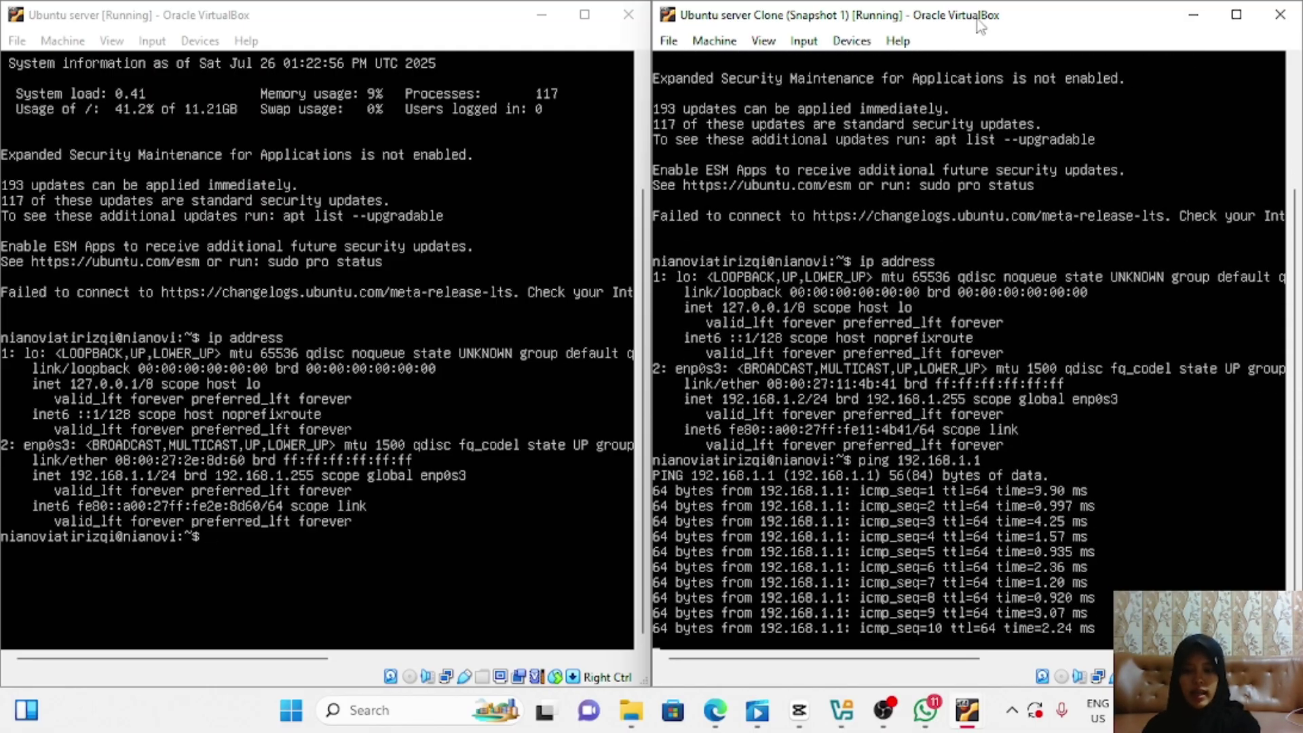
pyautogui.hotkey('ctrl', 'c')
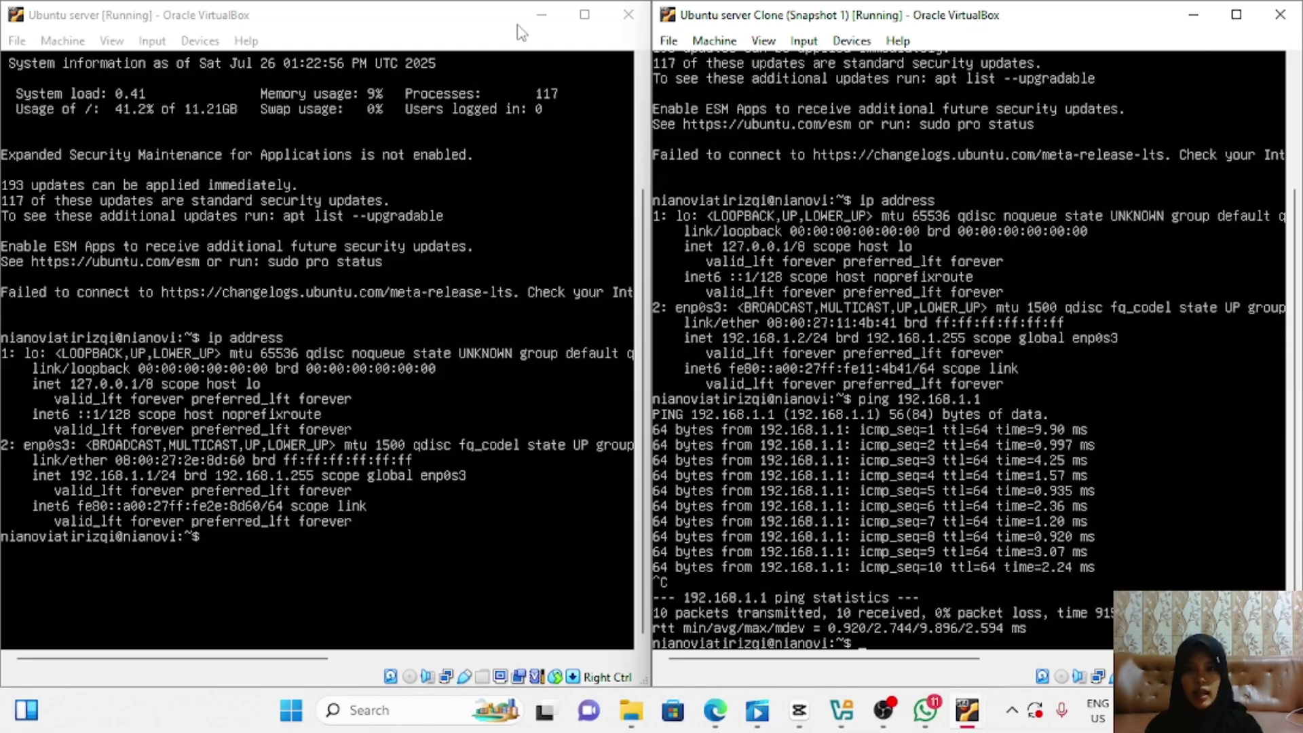
# Step: From the first server's console, ping 192.168.1.2 and stop it to confirm 0% packet loss
pyautogui.click(521, 31)
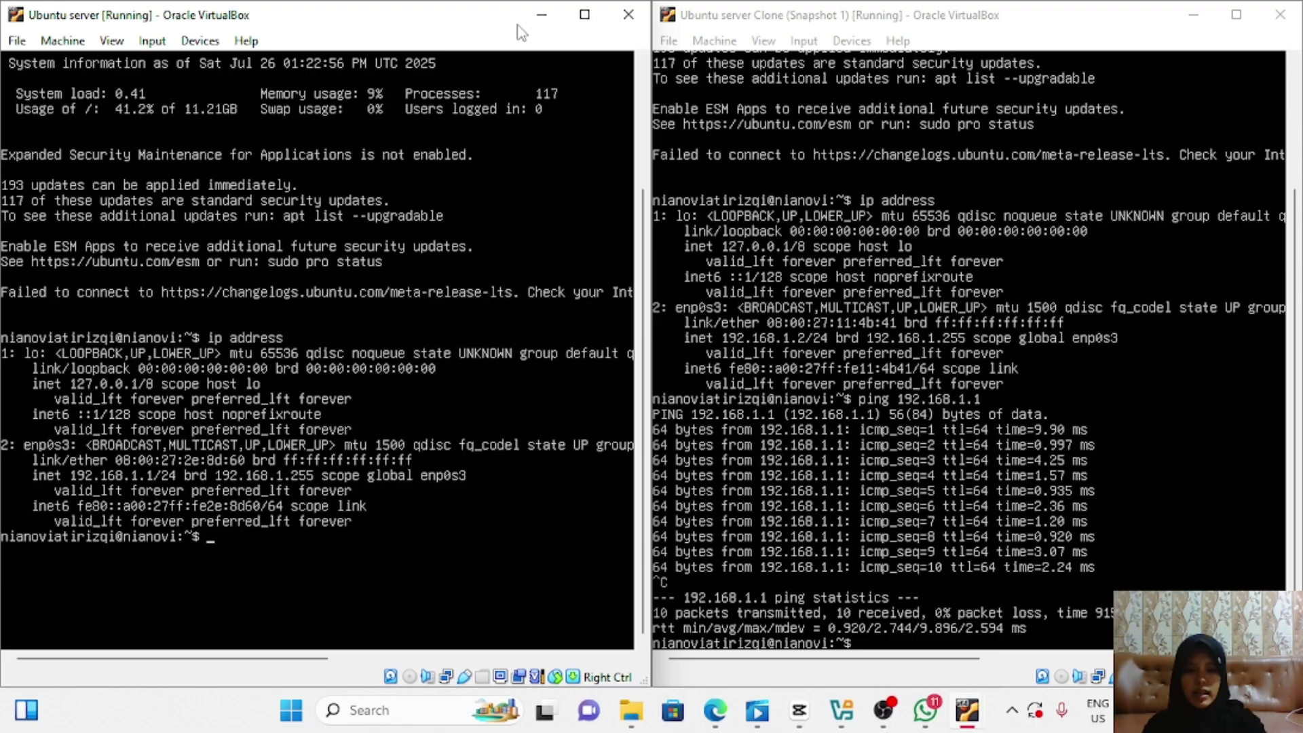
pyautogui.write('ping 192')
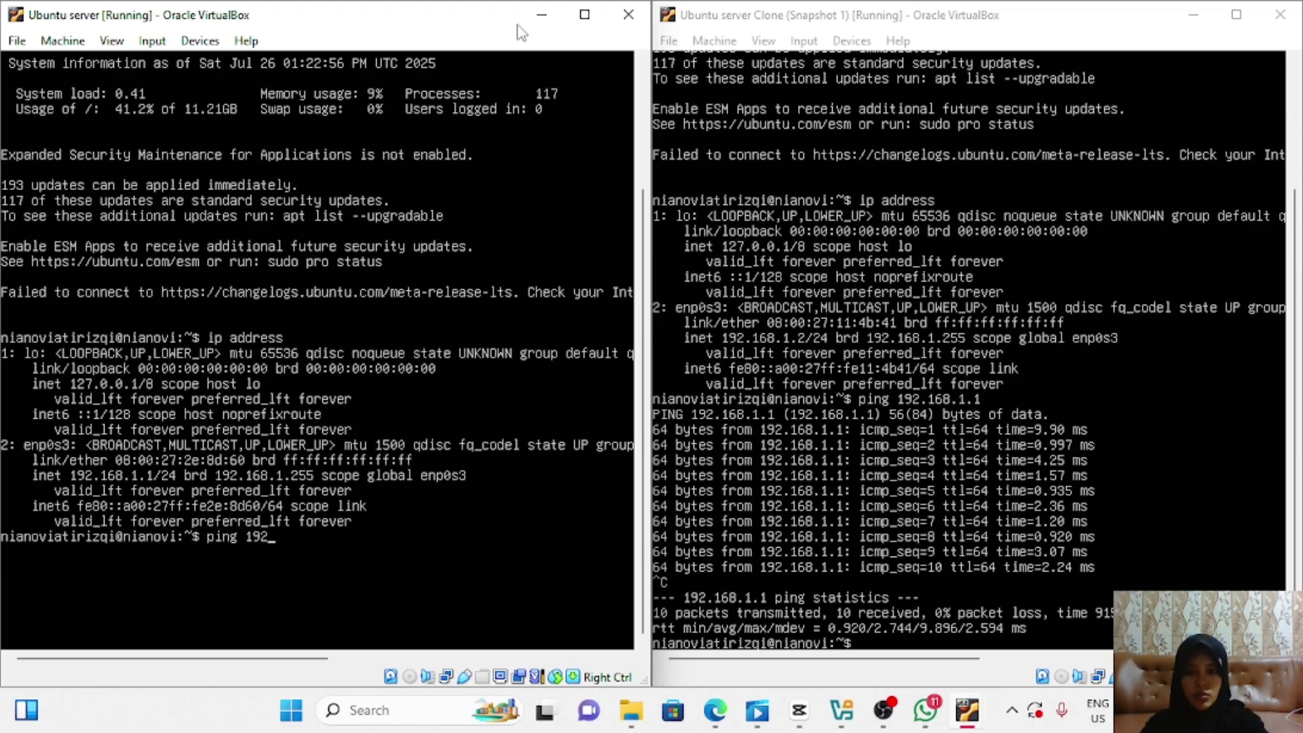
pyautogui.write('.168')
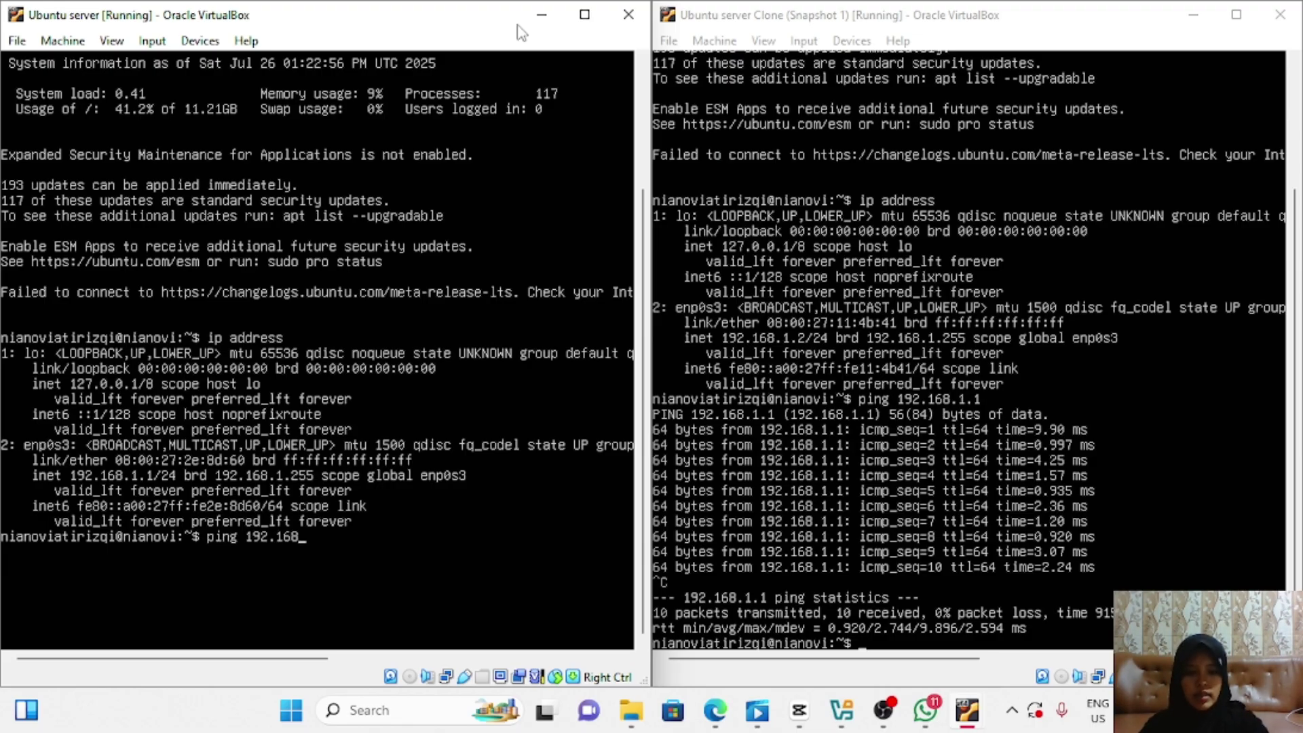
pyautogui.write('.1.2')
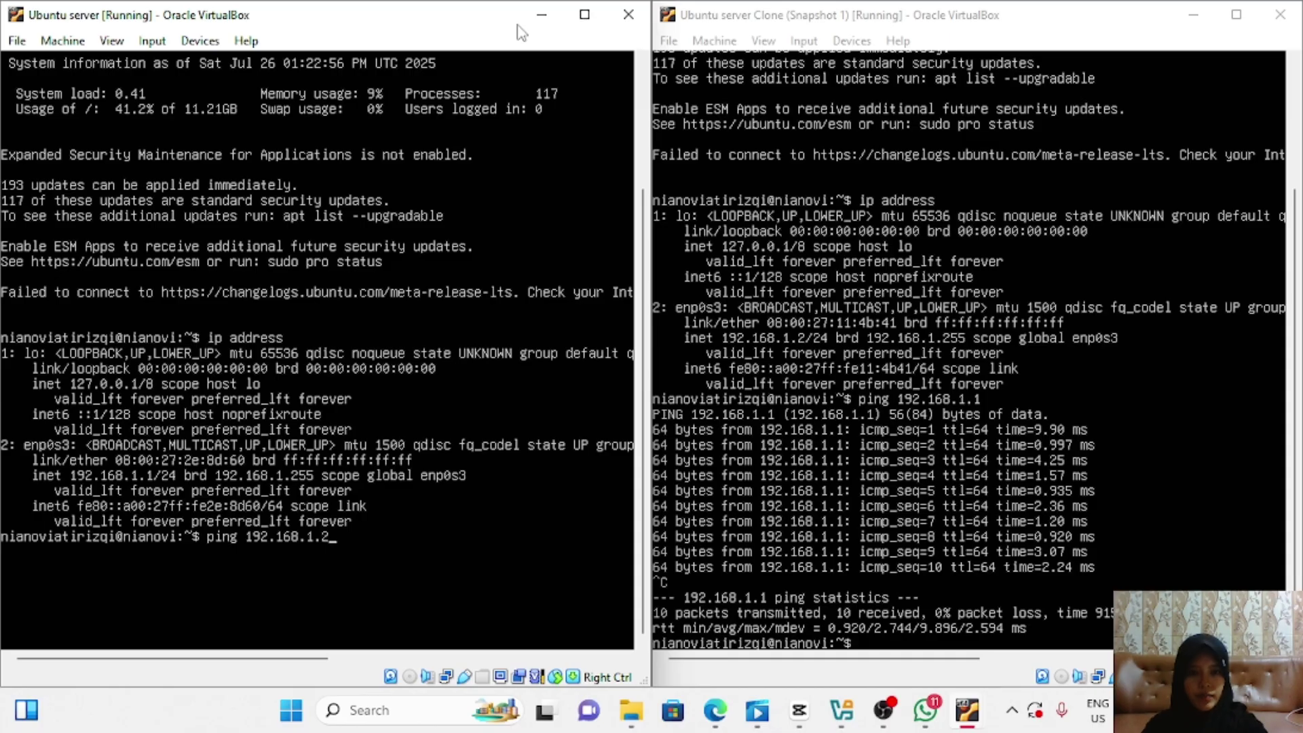
pyautogui.press('Return')
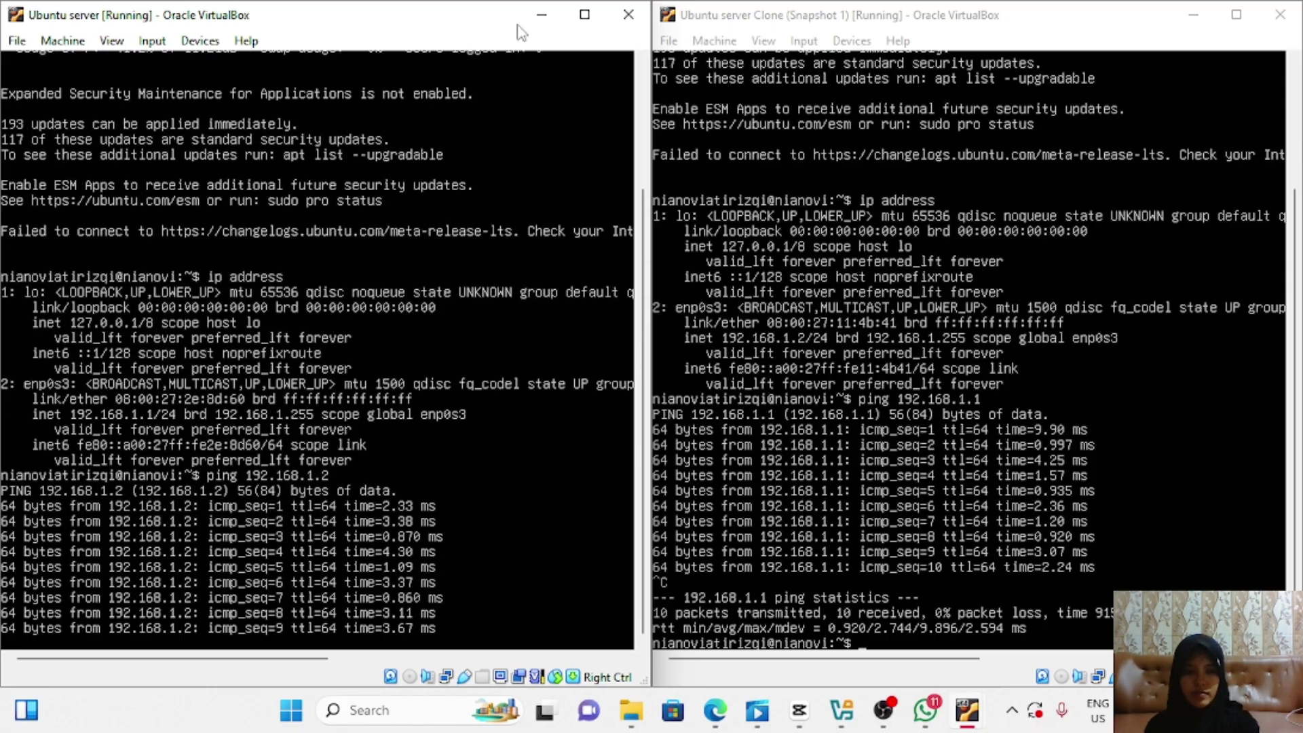
pyautogui.hotkey('ctrl', 'c')
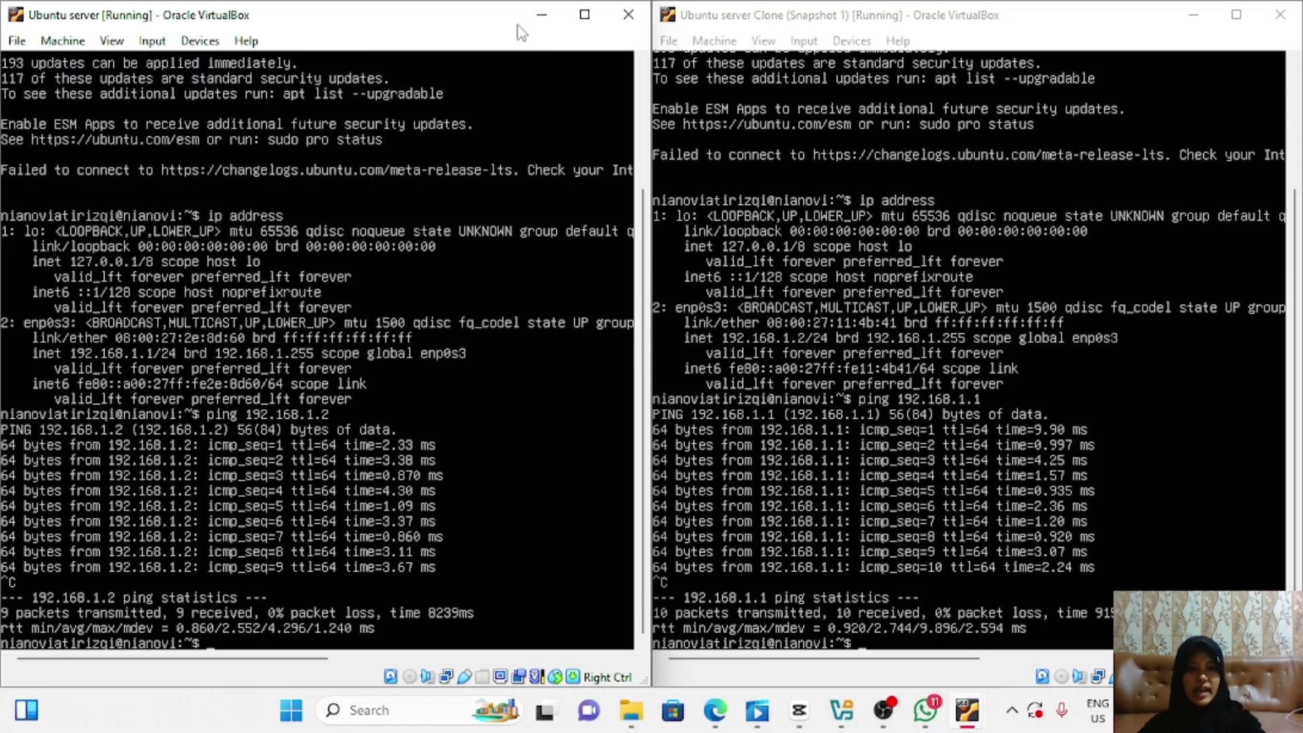